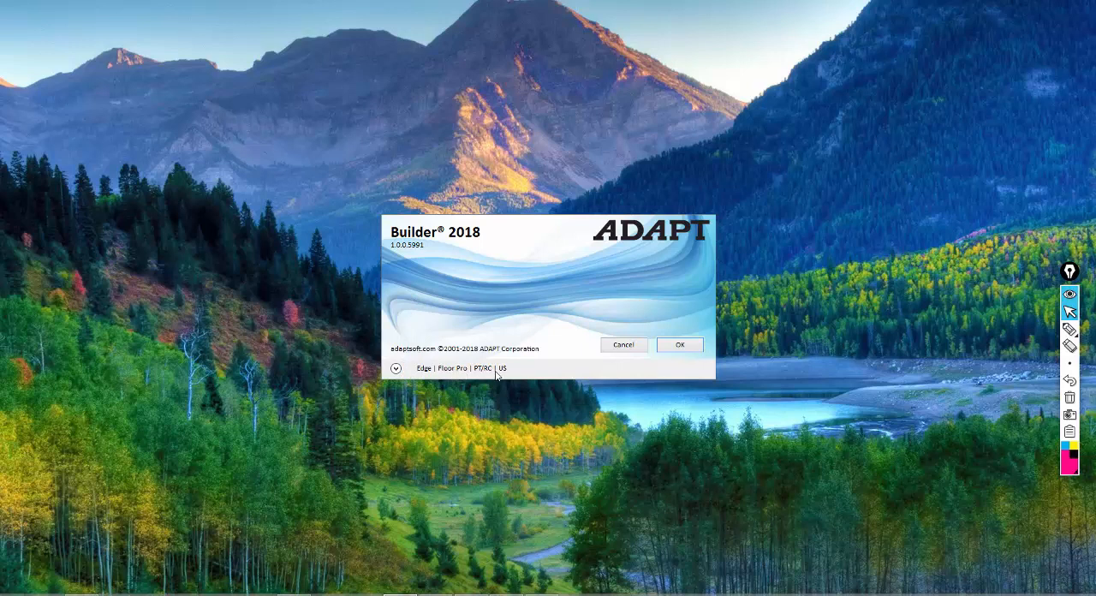
# Start Builder with Edge and Floor Pro in PT/RC mode and US units.
pyautogui.click(396, 368)
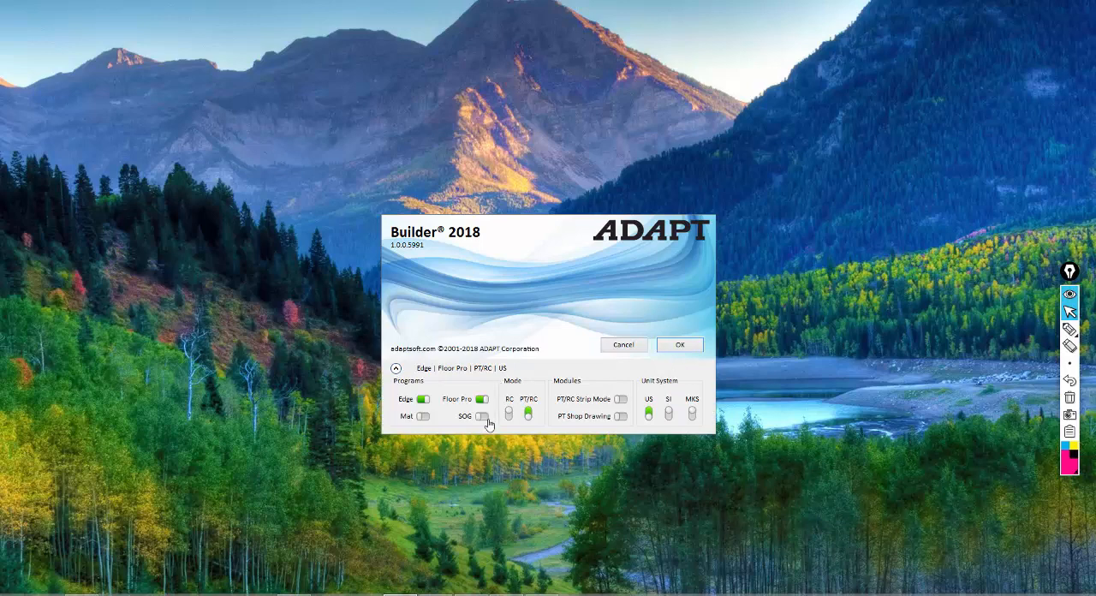
pyautogui.click(676, 346)
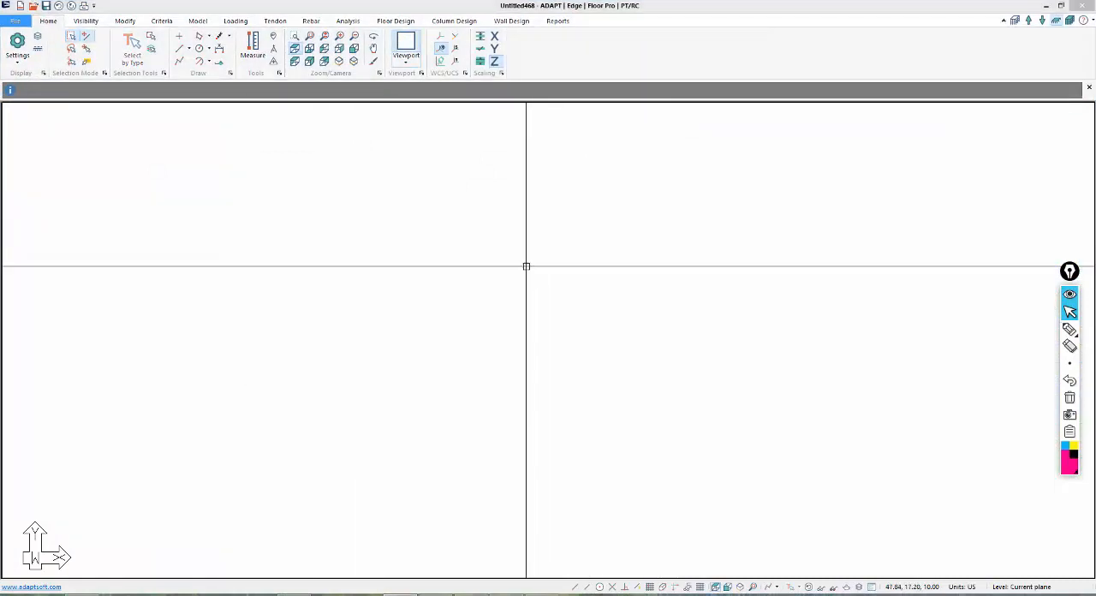
# Add a reference plane with a height of 10 ft above the Top plane in the story manager.
pyautogui.click(198, 22)
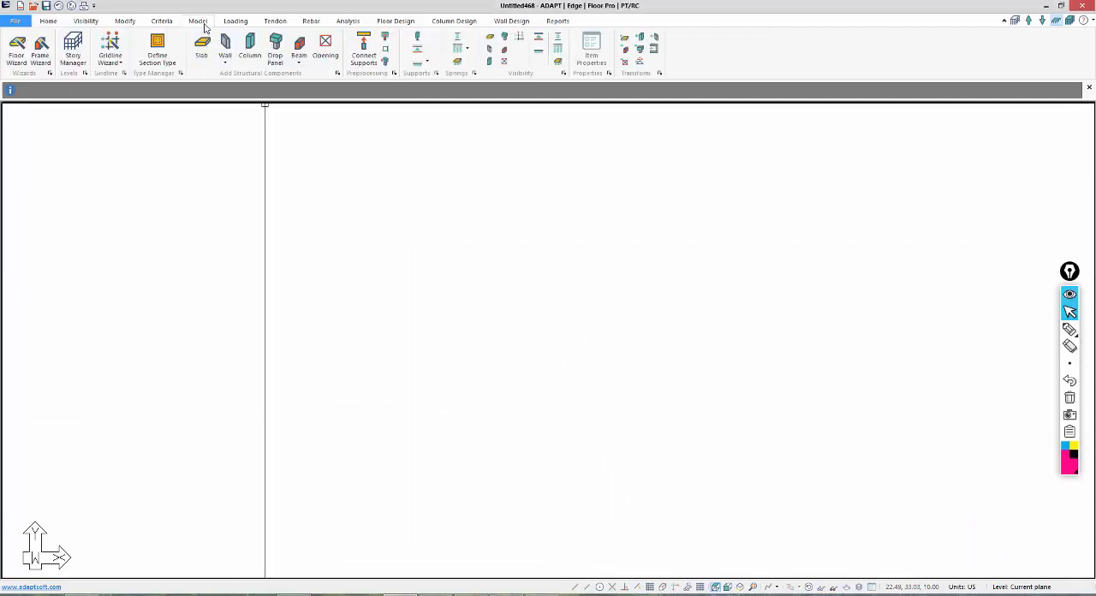
pyautogui.click(73, 53)
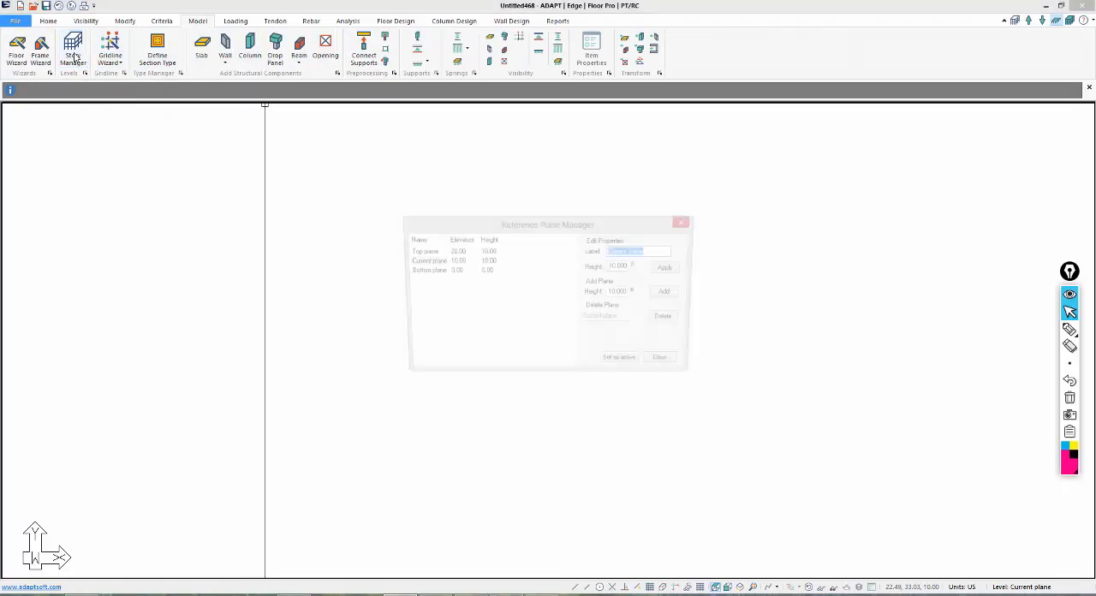
pyautogui.click(420, 252)
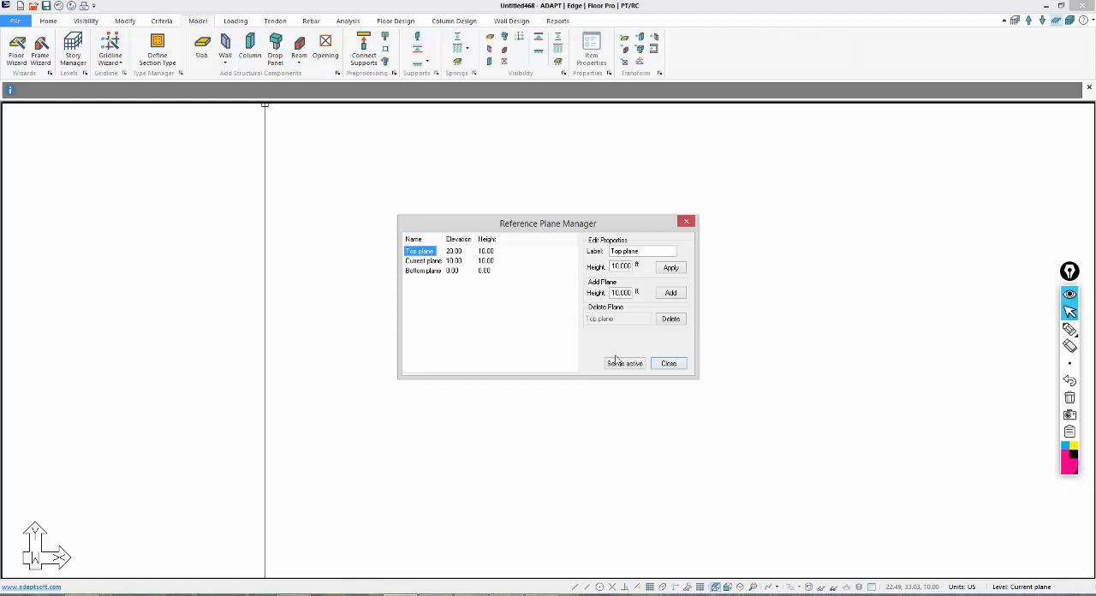
pyautogui.click(671, 294)
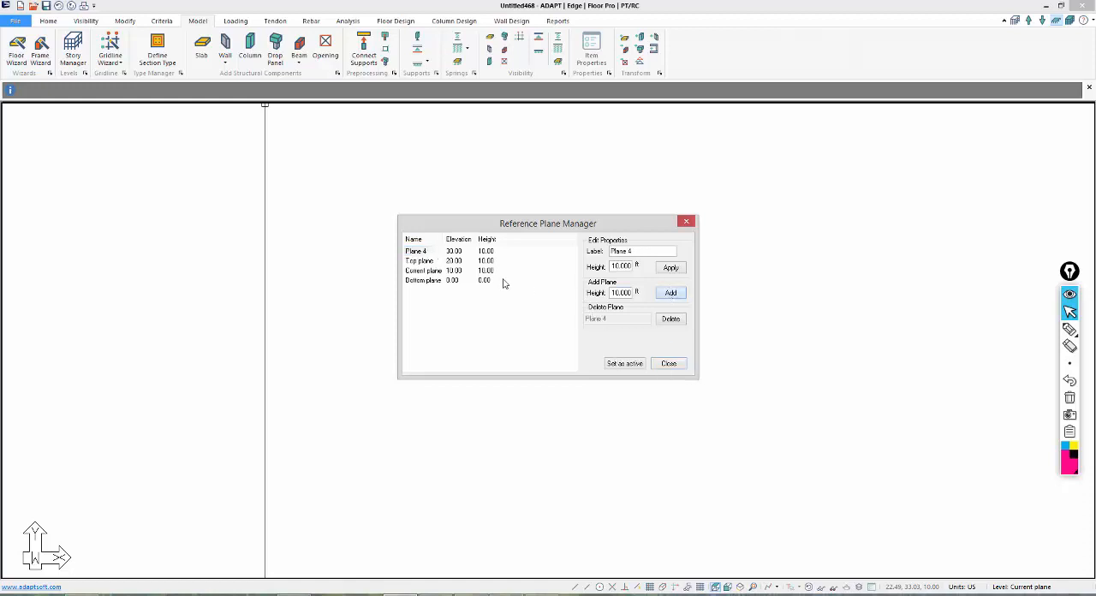
# Rename the newly added uppermost reference plane as Level 4.
pyautogui.moveTo(647, 250); pyautogui.dragTo(465, 251)
pyautogui.write('Level')
pyautogui.click(416, 261)
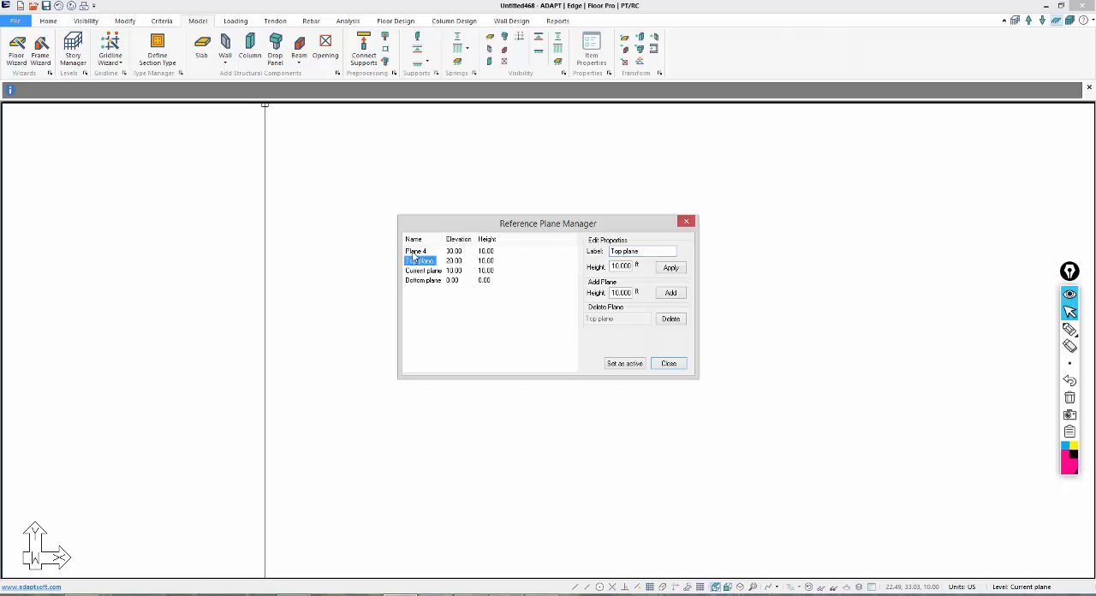
pyautogui.click(415, 251)
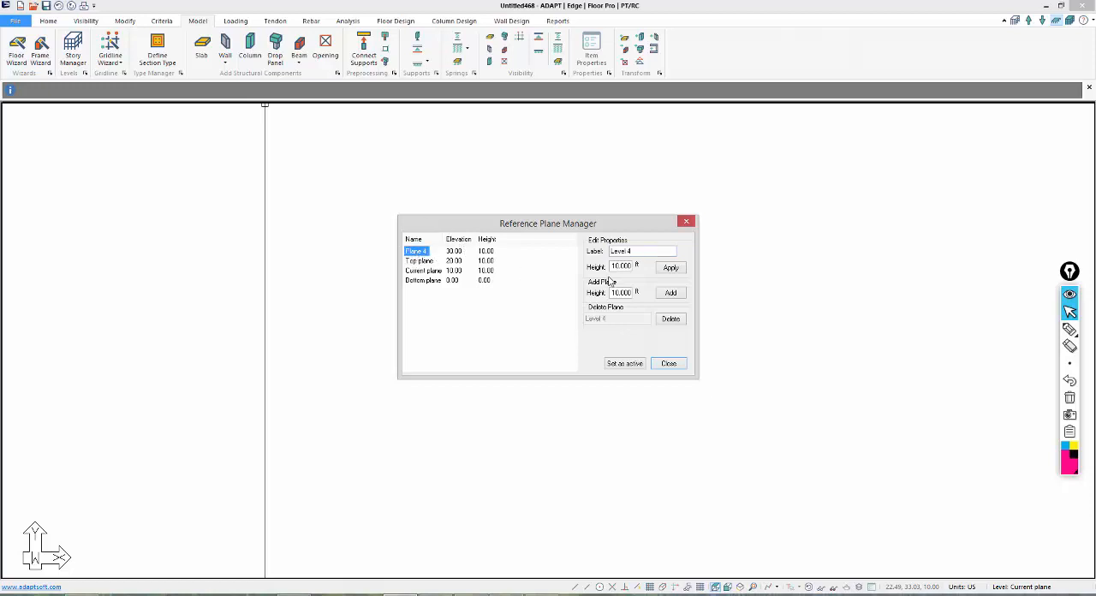
pyautogui.click(672, 268)
# Rename the Top plane reference plane as Level 3.
pyautogui.click(420, 260)
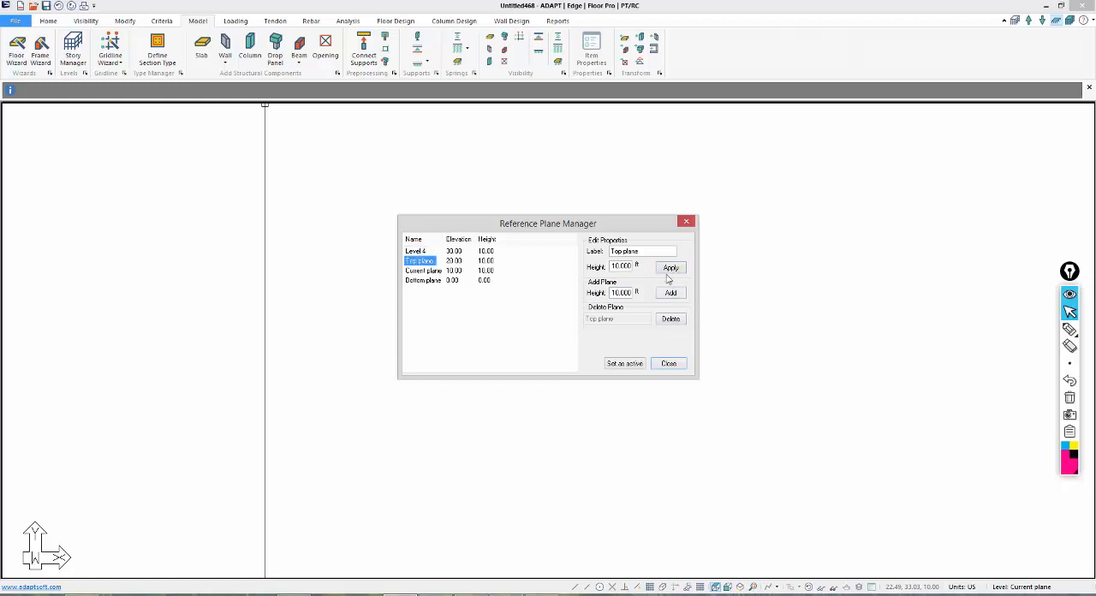
pyautogui.moveTo(653, 251); pyautogui.dragTo(518, 248)
pyautogui.write('Level 3')
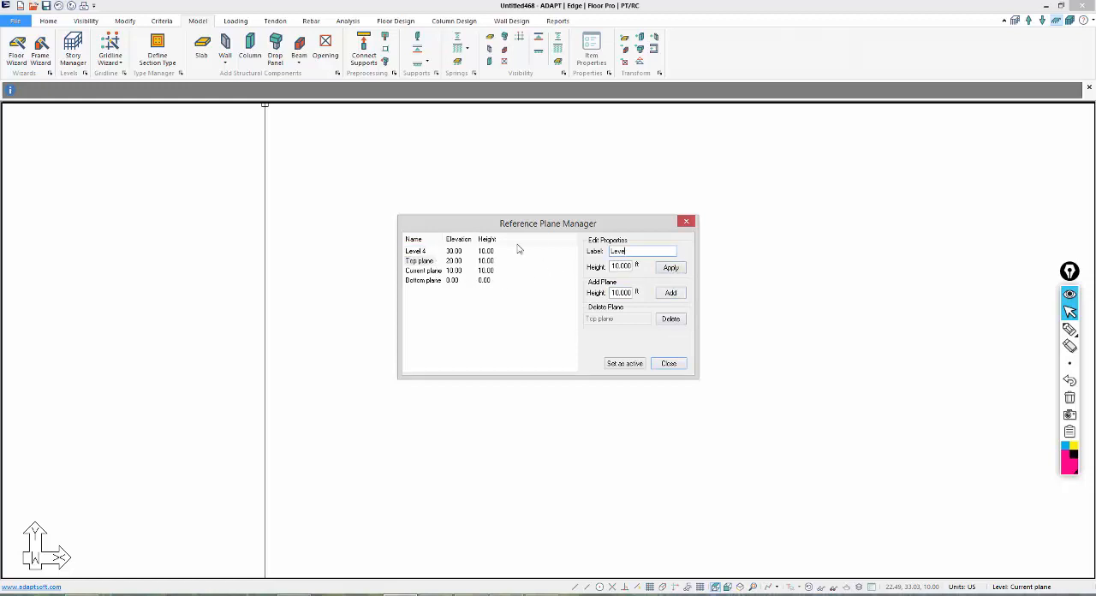
pyautogui.click(668, 268)
# Rename the Current plane reference plane as Level 2.
pyautogui.click(440, 271)
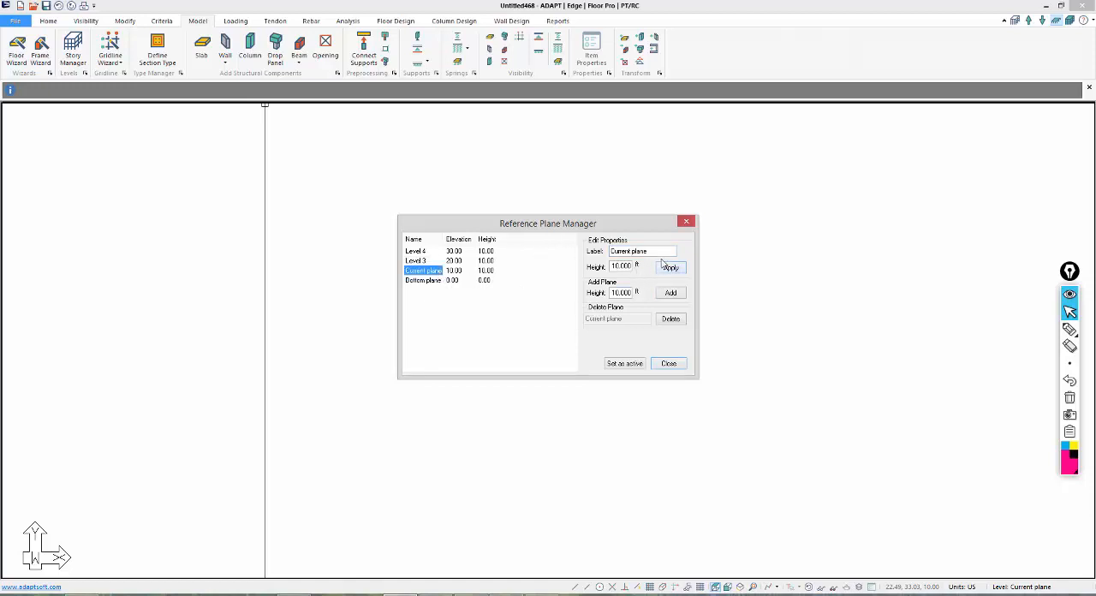
pyautogui.moveTo(659, 252); pyautogui.dragTo(537, 262)
pyautogui.write('Level 2')
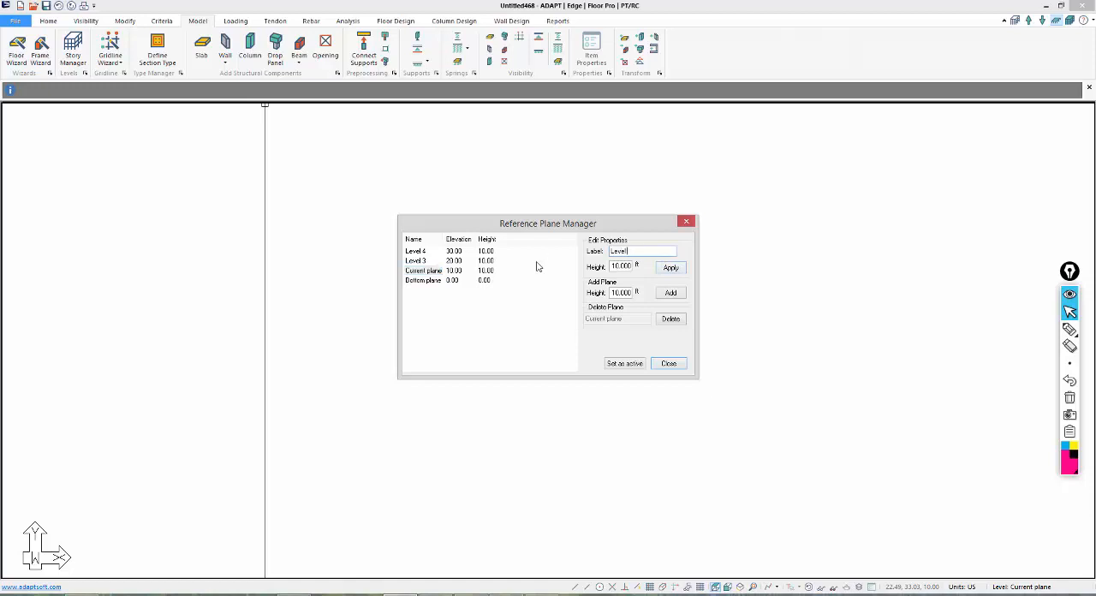
pyautogui.click(672, 268)
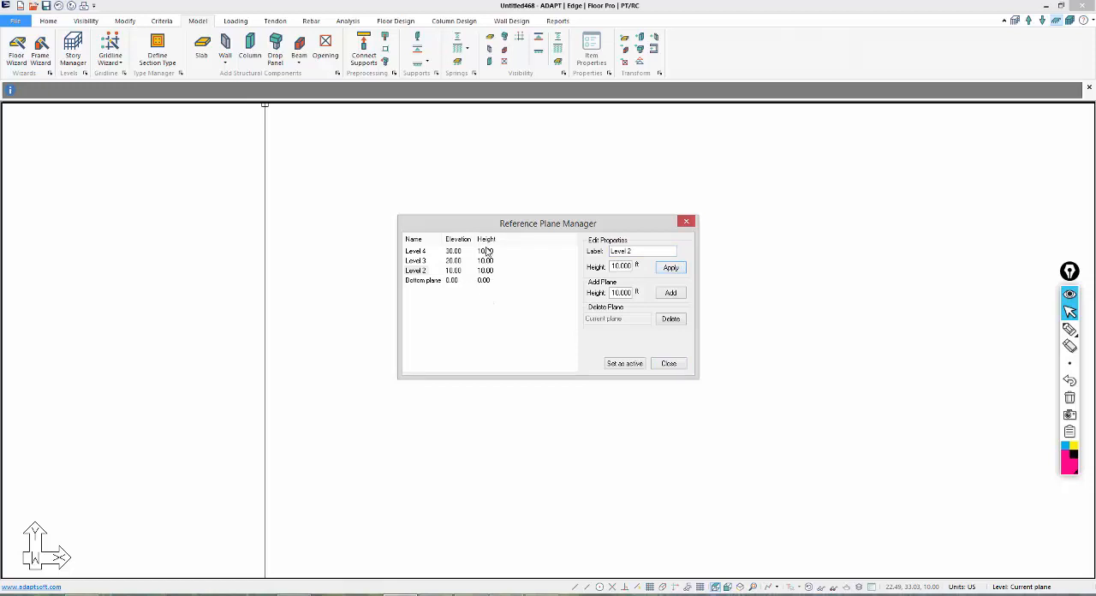
# Rename the Bottom plane reference plane as Base and close the Reference Plane Manager.
pyautogui.click(420, 281)
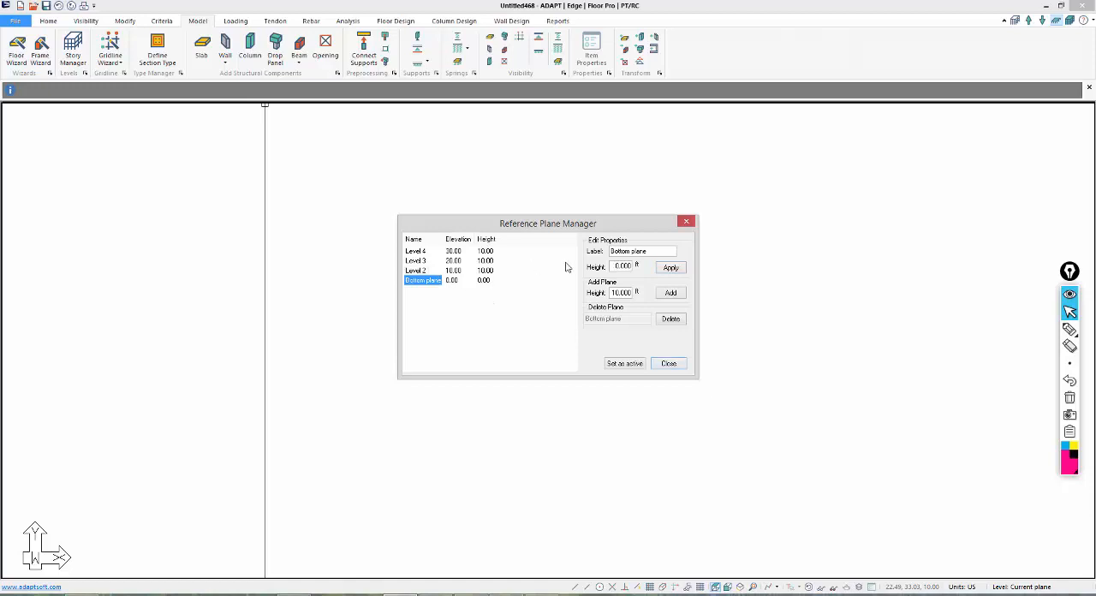
pyautogui.tripleClick(649, 251)
pyautogui.write('Base')
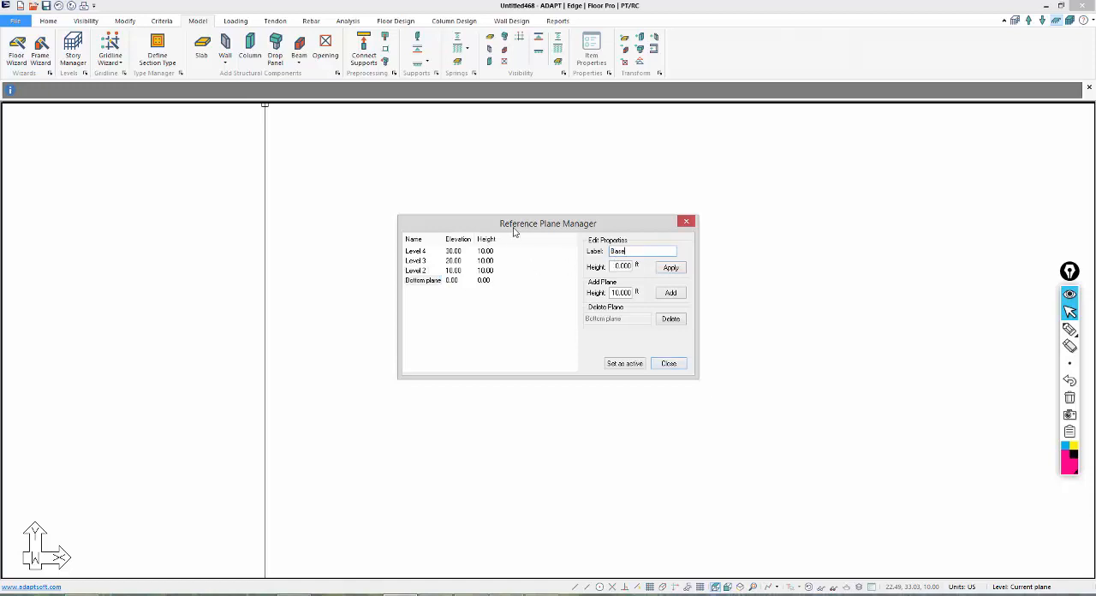
pyautogui.click(668, 268)
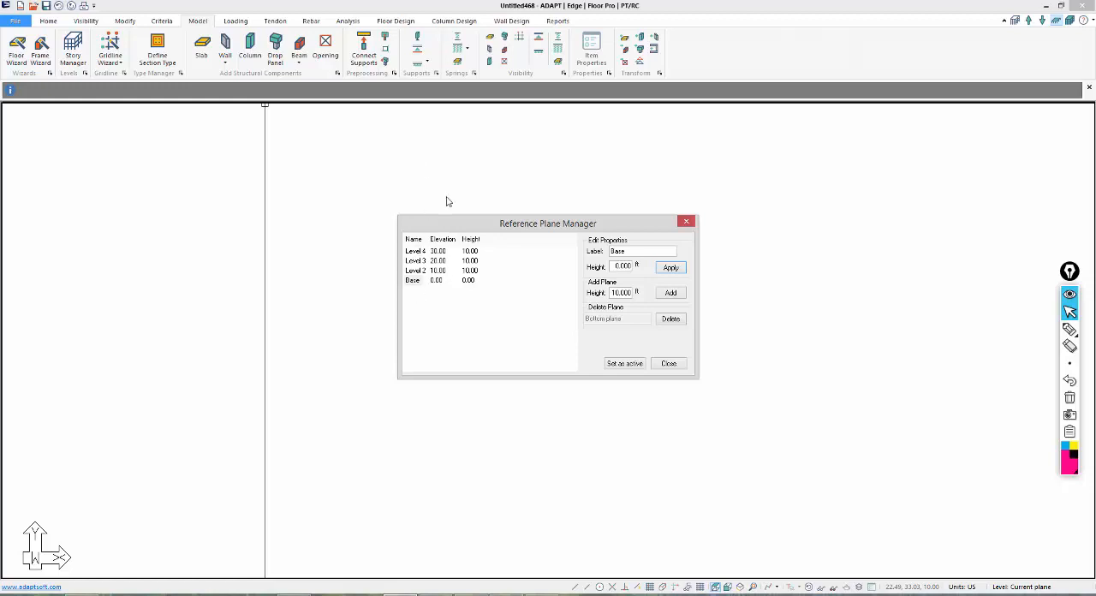
pyautogui.click(671, 366)
# Save the model as Global_Model in the JK_MSA folder under Builder Models.
pyautogui.click(13, 21)
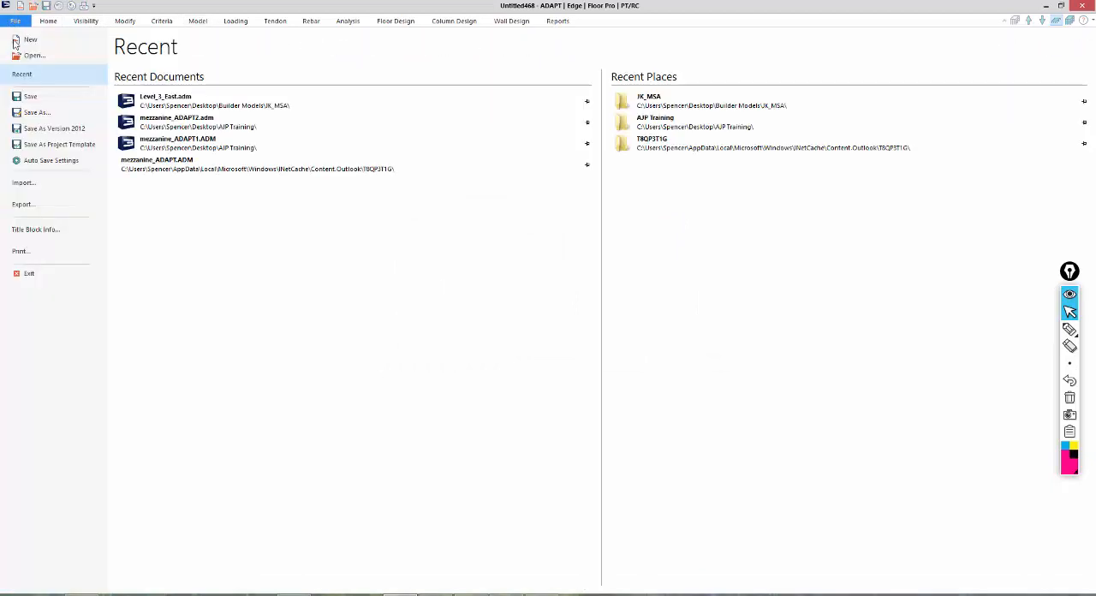
pyautogui.click(34, 112)
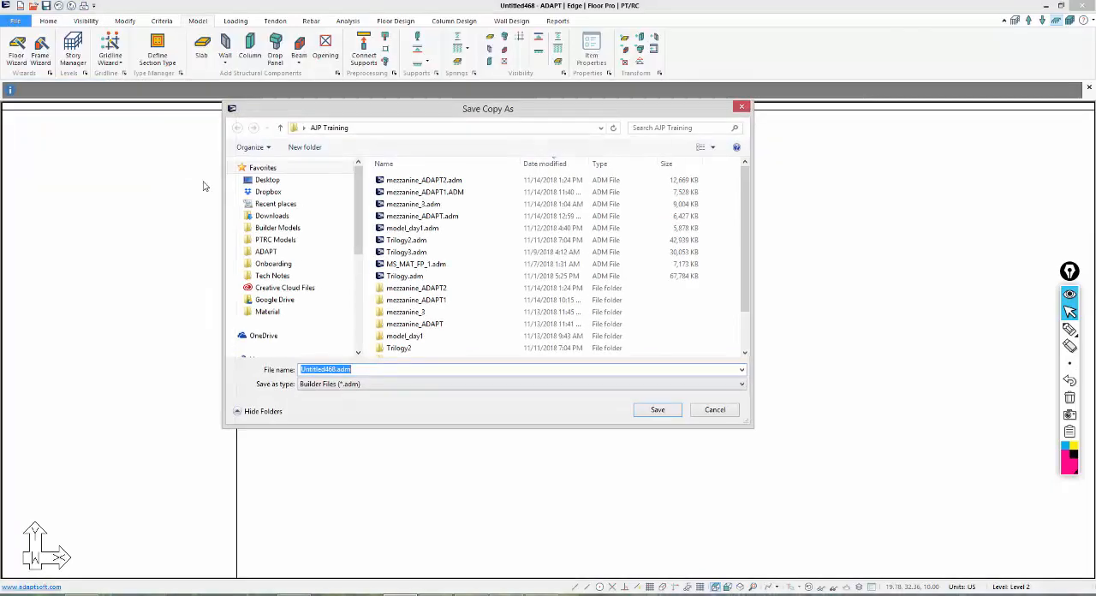
pyautogui.click(274, 228)
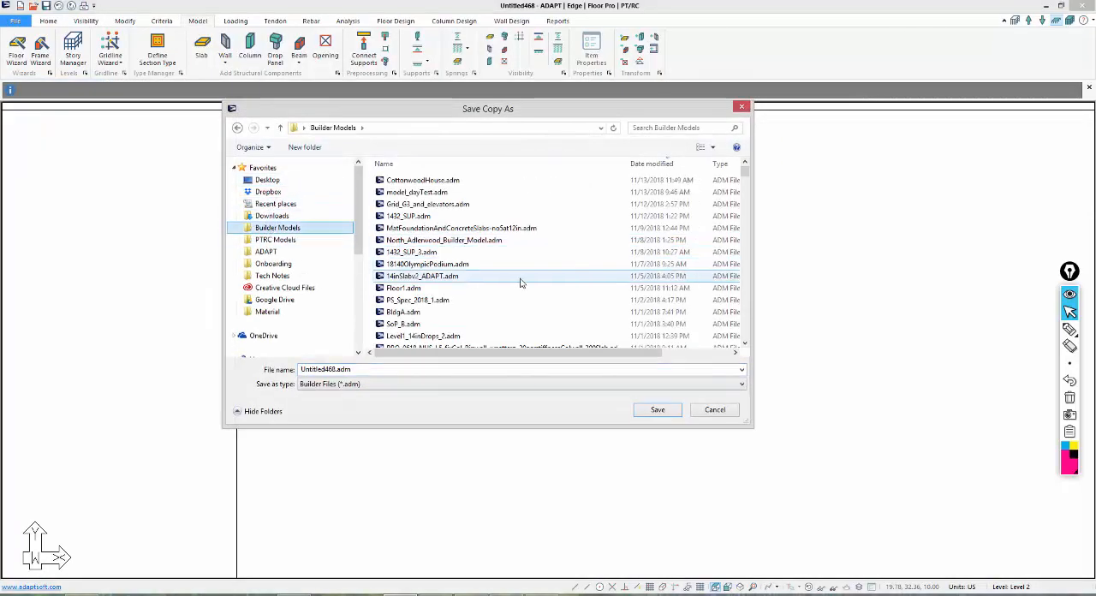
pyautogui.click(645, 163)
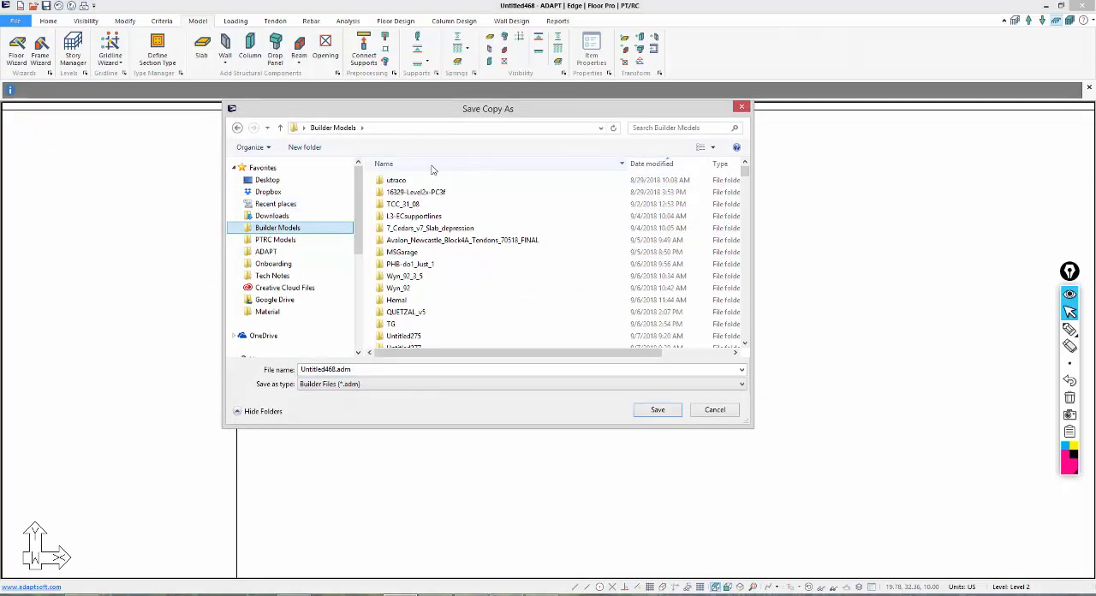
pyautogui.scroll(-15, 571, 274)
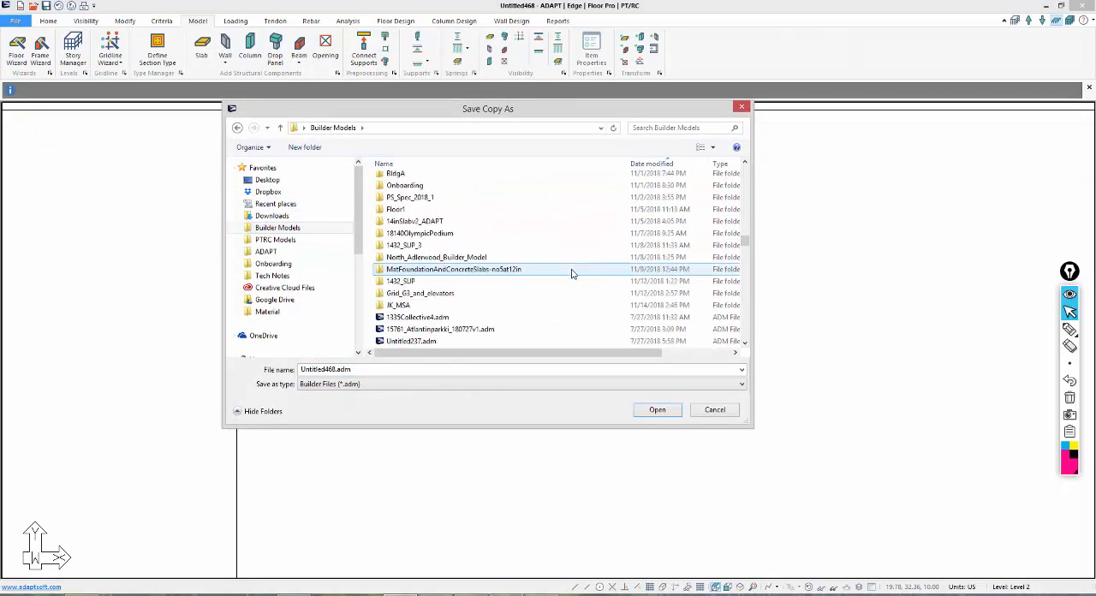
pyautogui.click(453, 294)
pyautogui.doubleClick(452, 305)
pyautogui.click(371, 369)
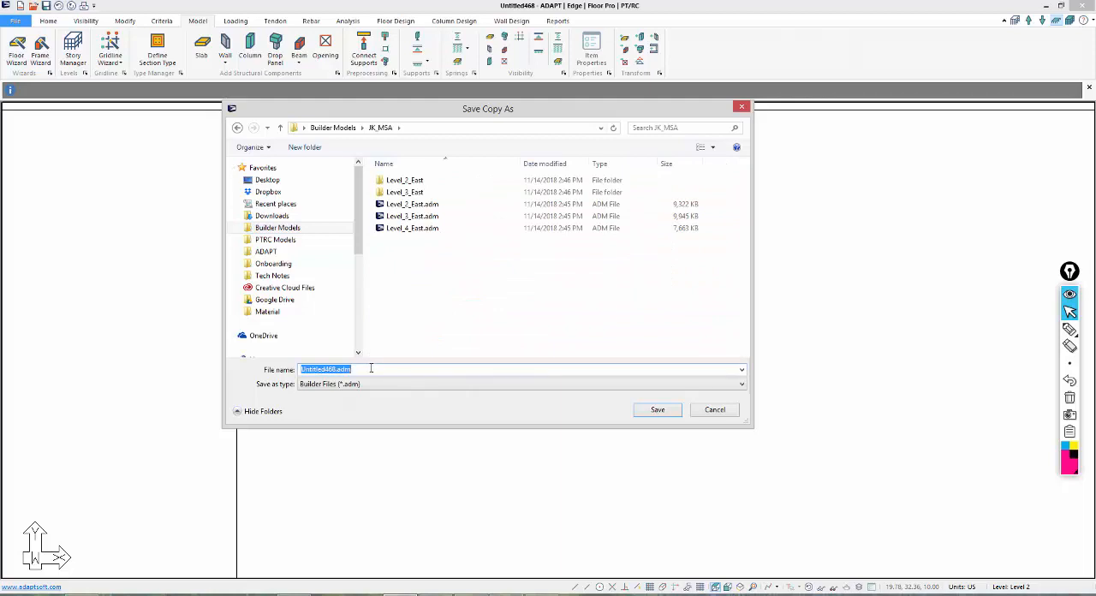
pyautogui.write('Global_Model')
pyautogui.click(642, 411)
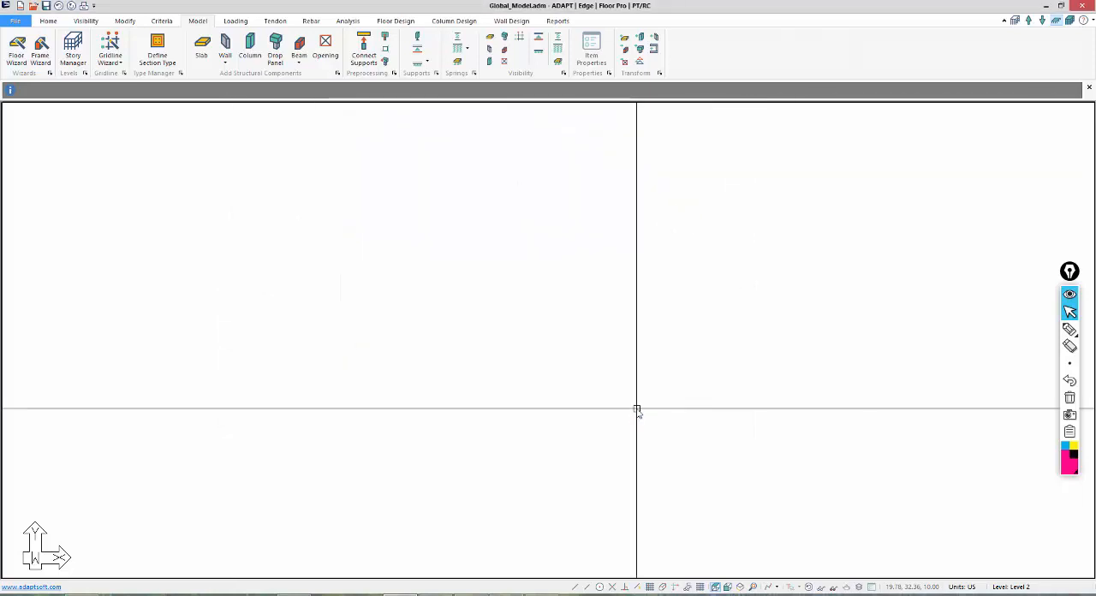
# Open the Level_2_East.adm model from the JK_MSA folder.
pyautogui.click(15, 21)
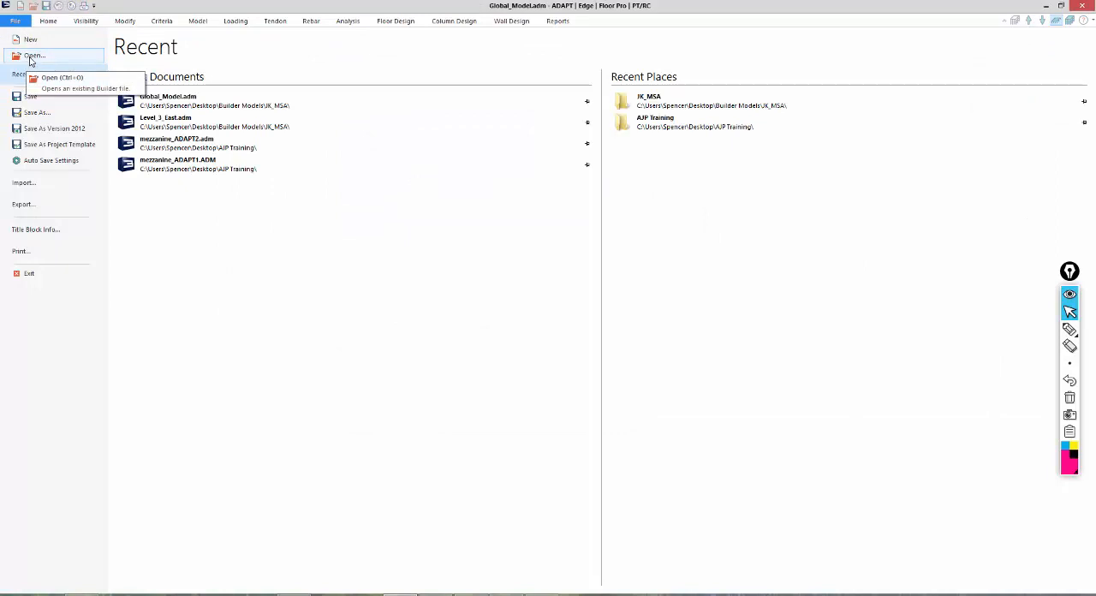
pyautogui.click(30, 56)
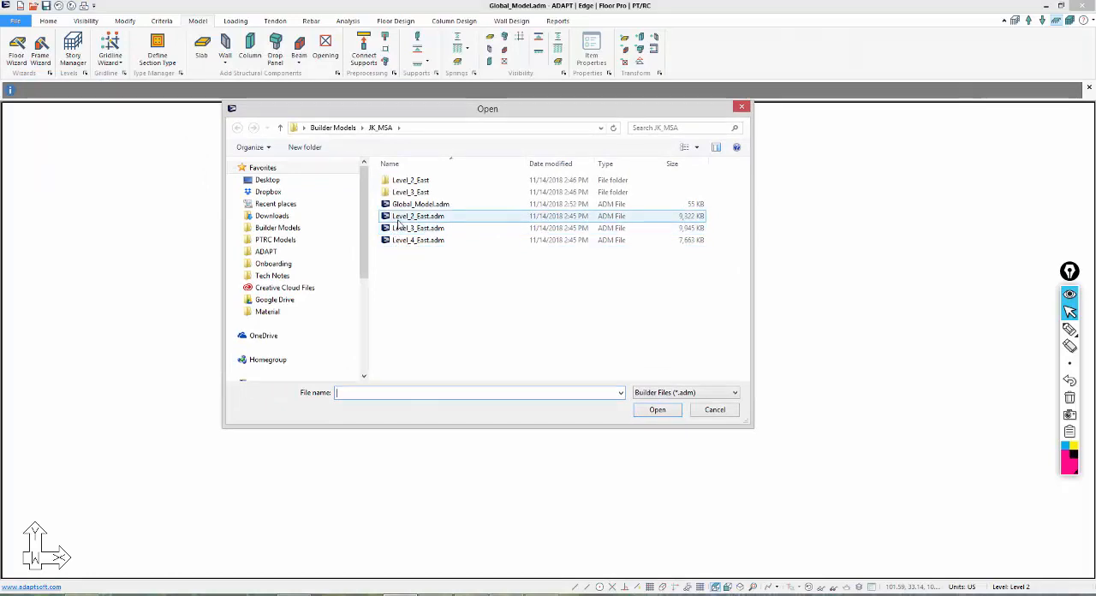
pyautogui.doubleClick(398, 225)
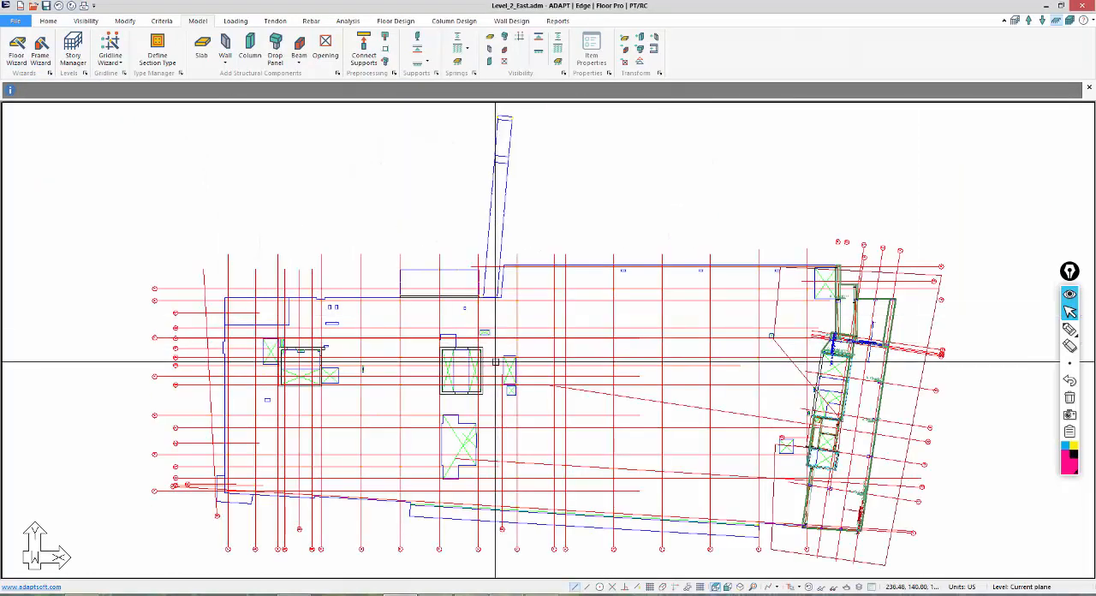
# Turn off the 20180802 DXF group, CAD Group 1 and DXF_20180814 in the group library to hide the CAD drawings.
pyautogui.moveTo(636, 371); pyautogui.dragTo(625, 329, button='middle')
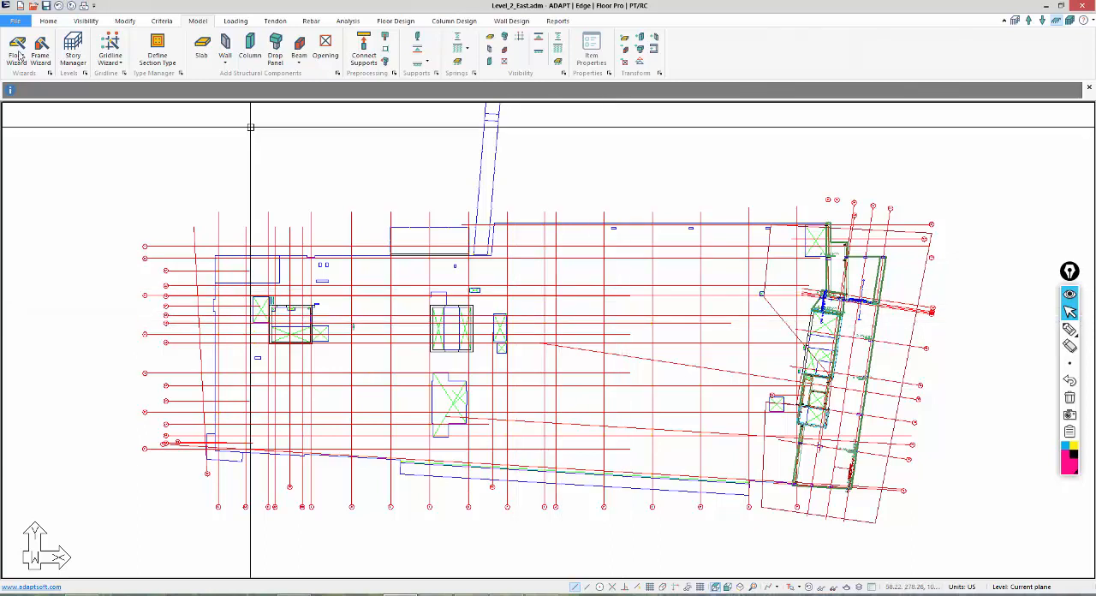
pyautogui.click(86, 22)
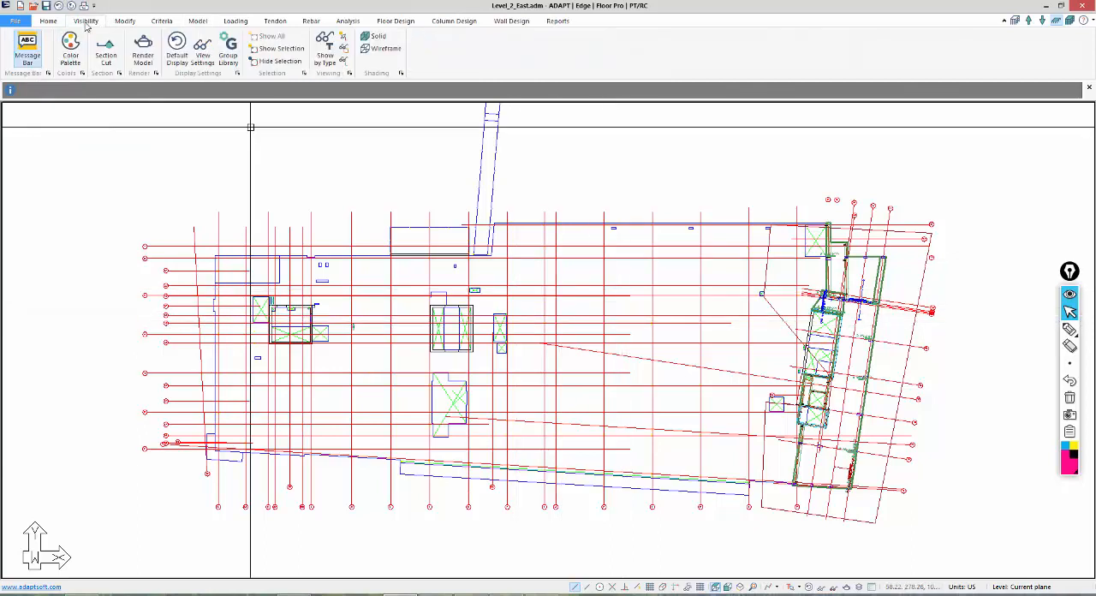
pyautogui.click(237, 55)
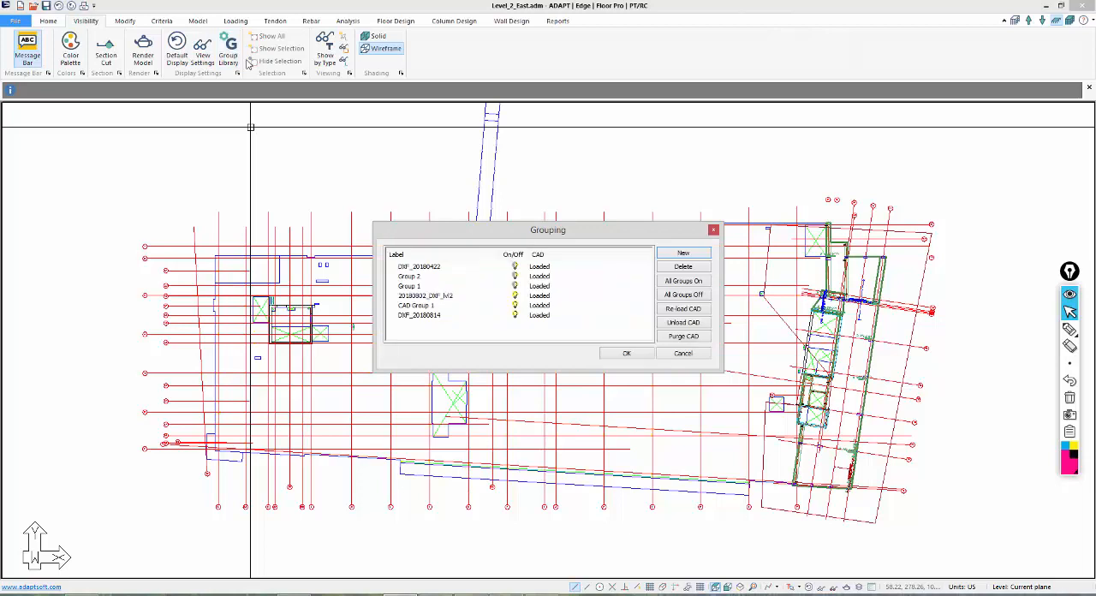
pyautogui.click(515, 296)
pyautogui.click(515, 305)
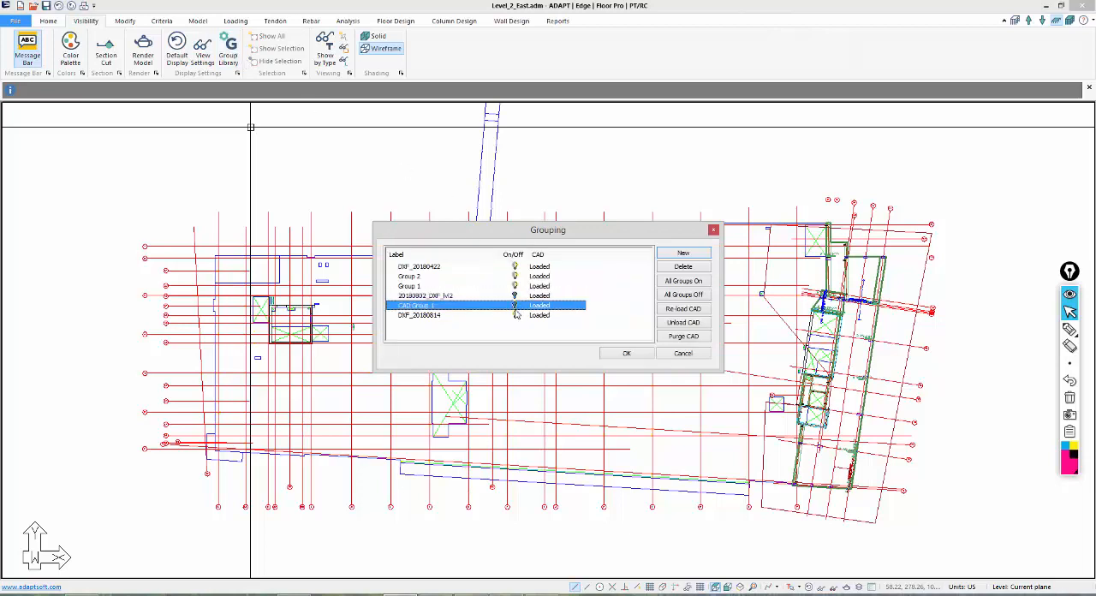
pyautogui.click(515, 316)
pyautogui.click(638, 355)
# Reduce the display to the structural components, hiding the red outer boundary and annotations, and inspect the upper end of the slab.
pyautogui.moveTo(800, 459); pyautogui.dragTo(677, 436, button='middle')
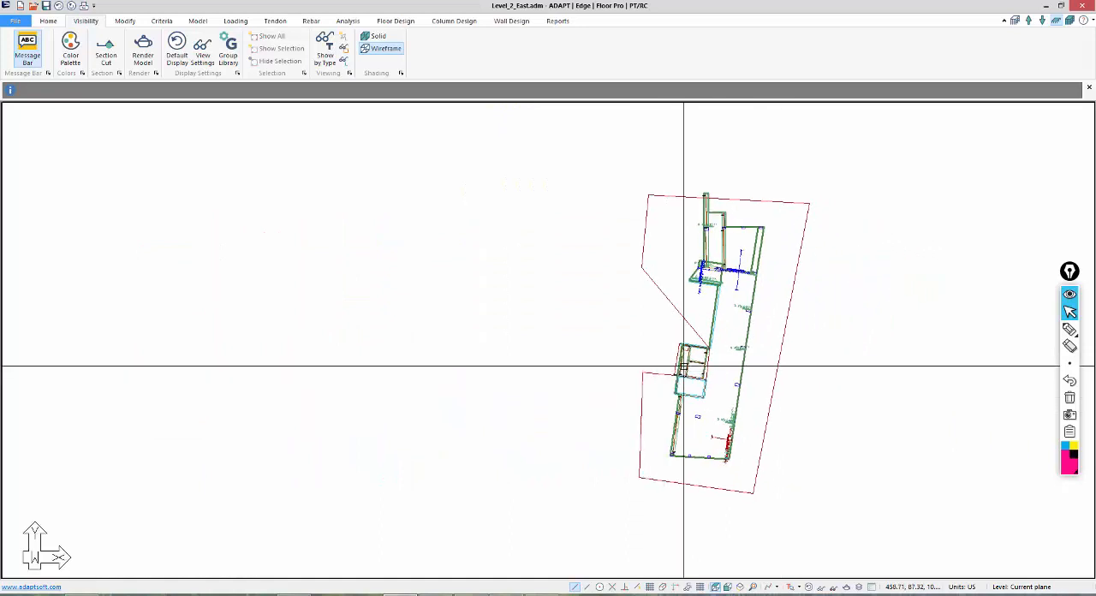
pyautogui.scroll(4, 778, 478)
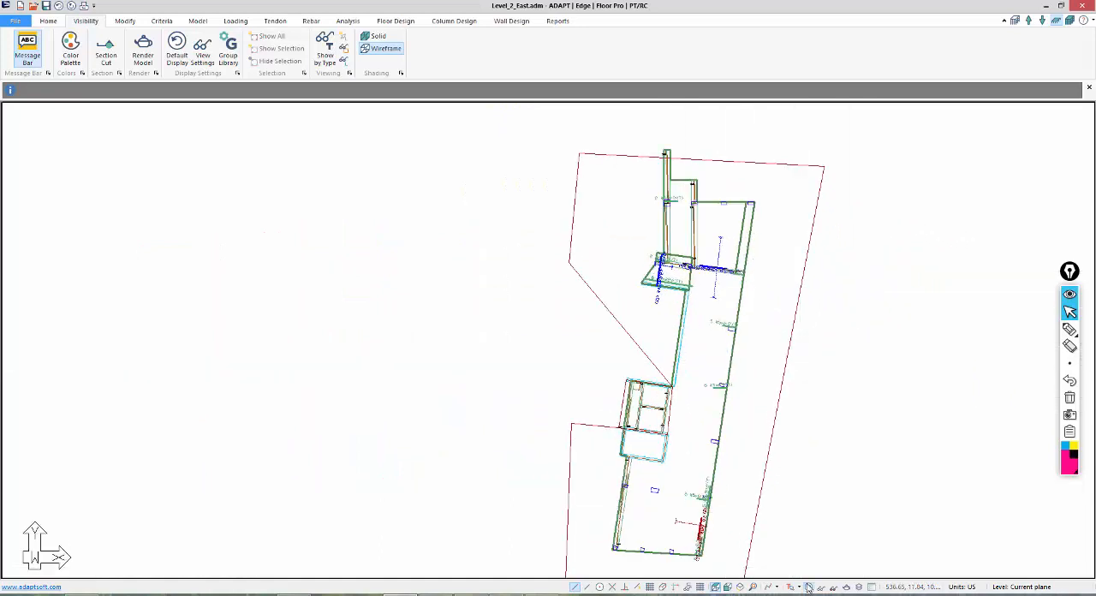
pyautogui.moveTo(766, 515); pyautogui.dragTo(685, 441, button='middle')
pyautogui.moveTo(543, 257); pyautogui.dragTo(494, 320, button='middle')
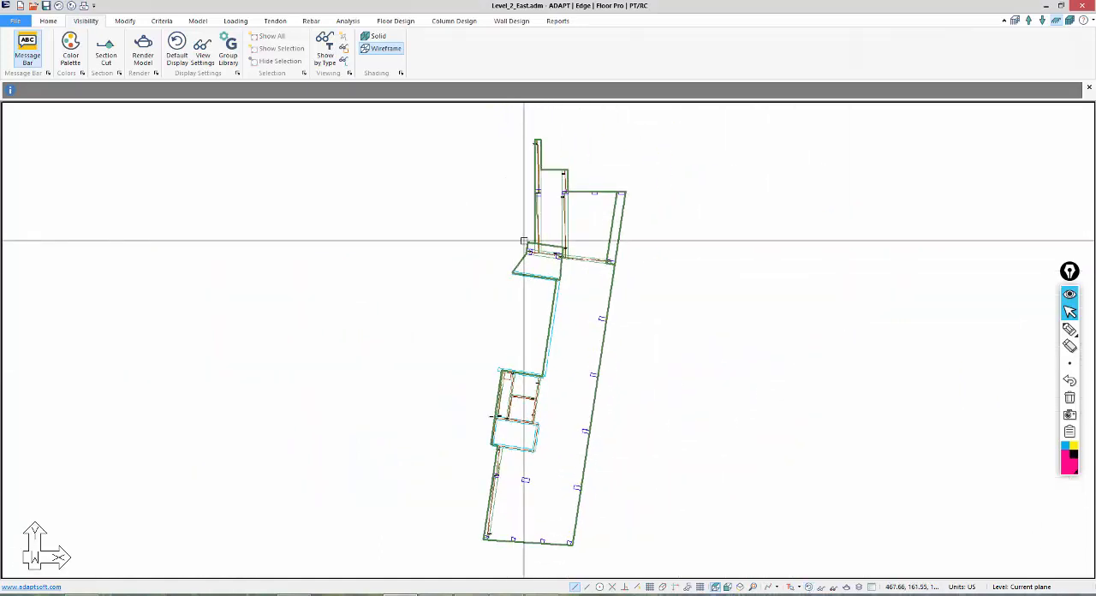
pyautogui.scroll(1, 530, 203)
pyautogui.scroll(7, 536, 155)
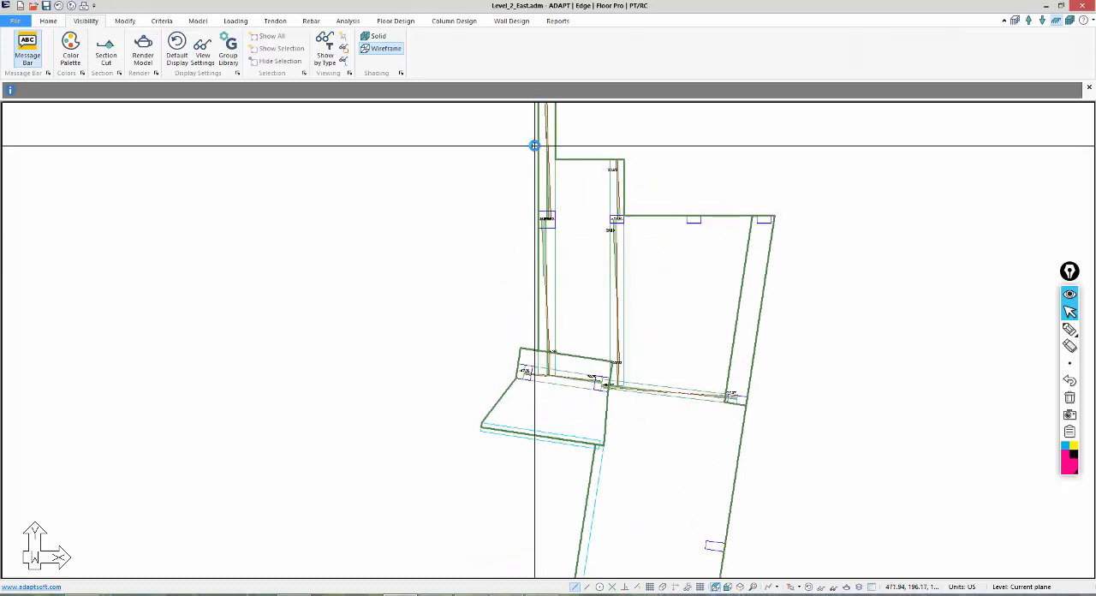
pyautogui.scroll(-5, 533, 144)
pyautogui.scroll(-3, 525, 143)
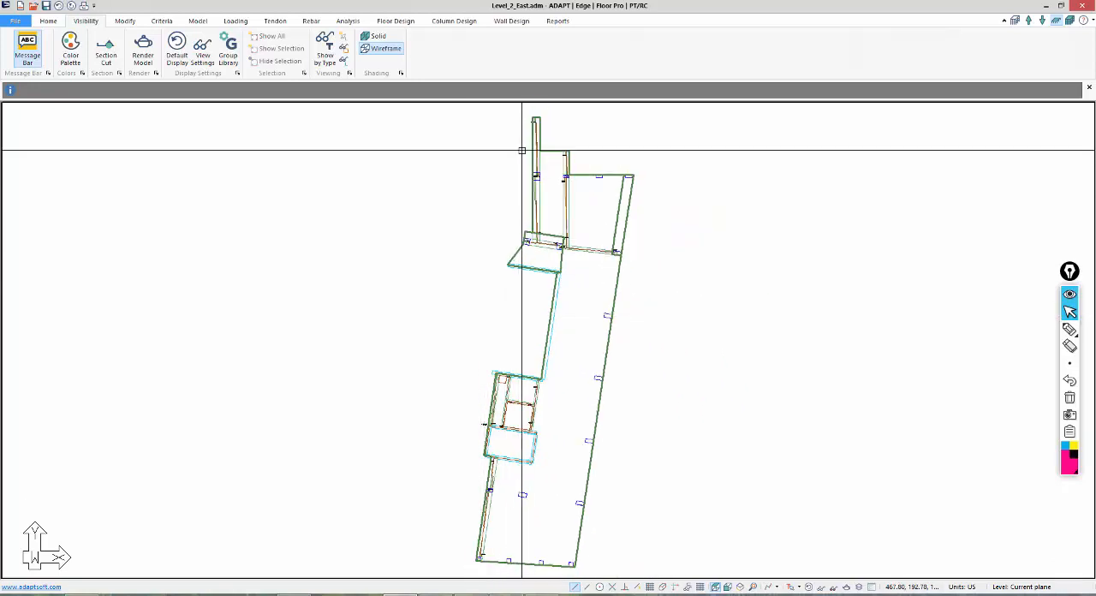
# Clear all analysis results from the Level 2 model's result display settings and apply the change.
pyautogui.moveTo(524, 144); pyautogui.dragTo(519, 223, button='middle')
pyautogui.scroll(8, 520, 224)
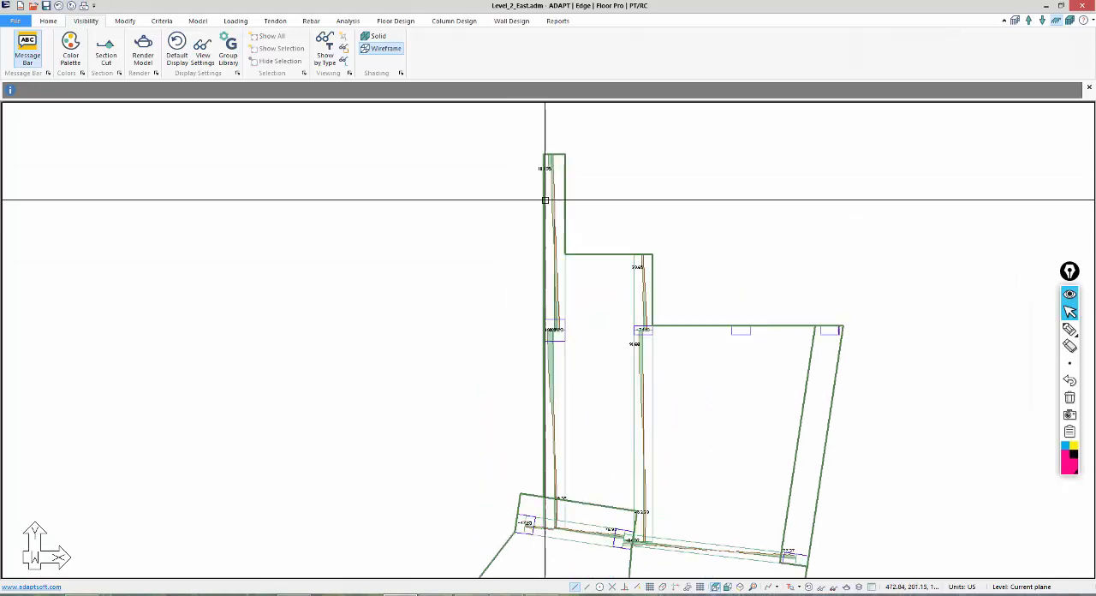
pyautogui.moveTo(540, 419); pyautogui.dragTo(540, 264, button='middle')
pyautogui.scroll(-7, 542, 261)
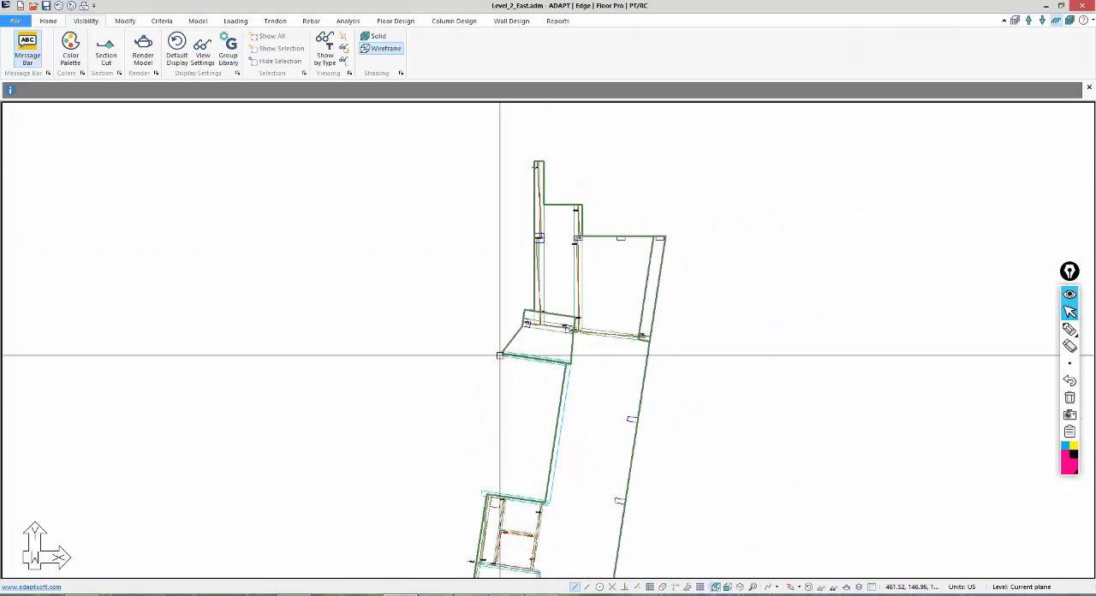
pyautogui.moveTo(501, 357); pyautogui.dragTo(534, 232, button='middle')
pyautogui.scroll(-2, 533, 232)
pyautogui.scroll(-1, 485, 271)
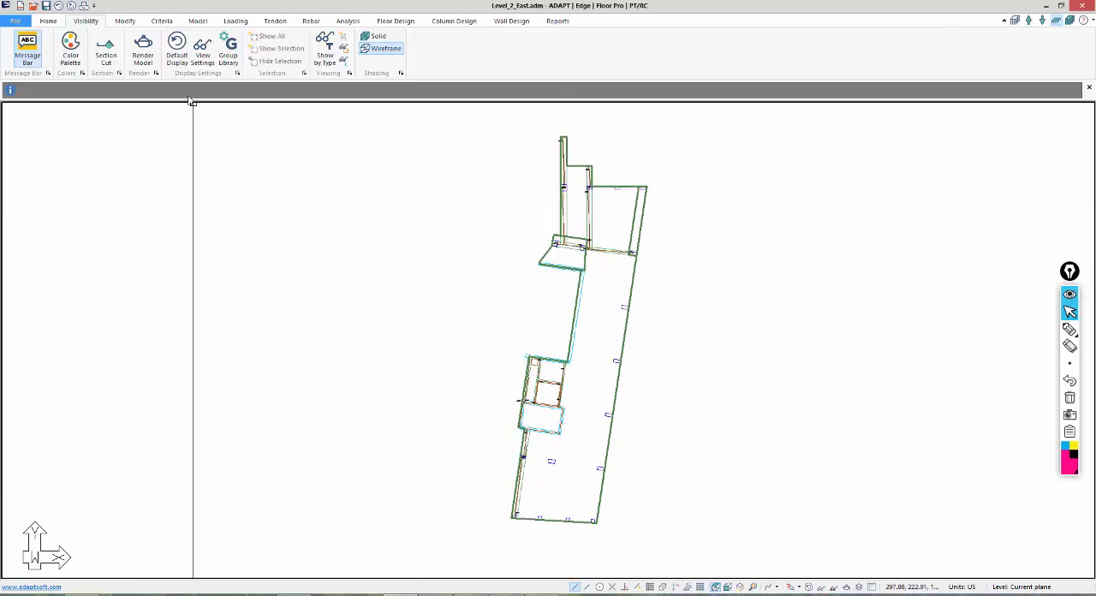
pyautogui.click(341, 22)
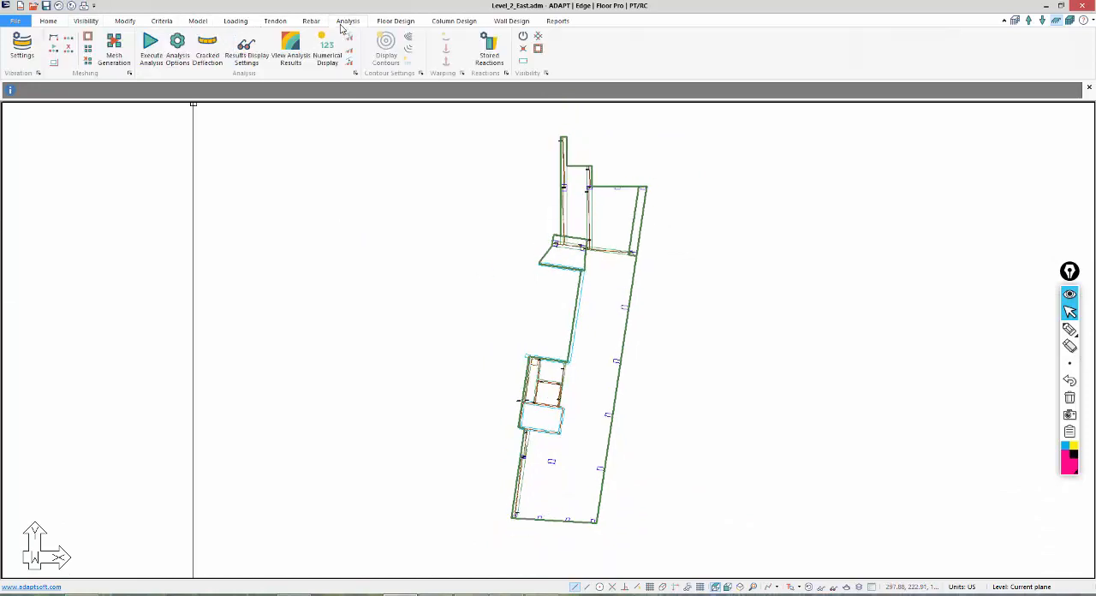
pyautogui.click(244, 51)
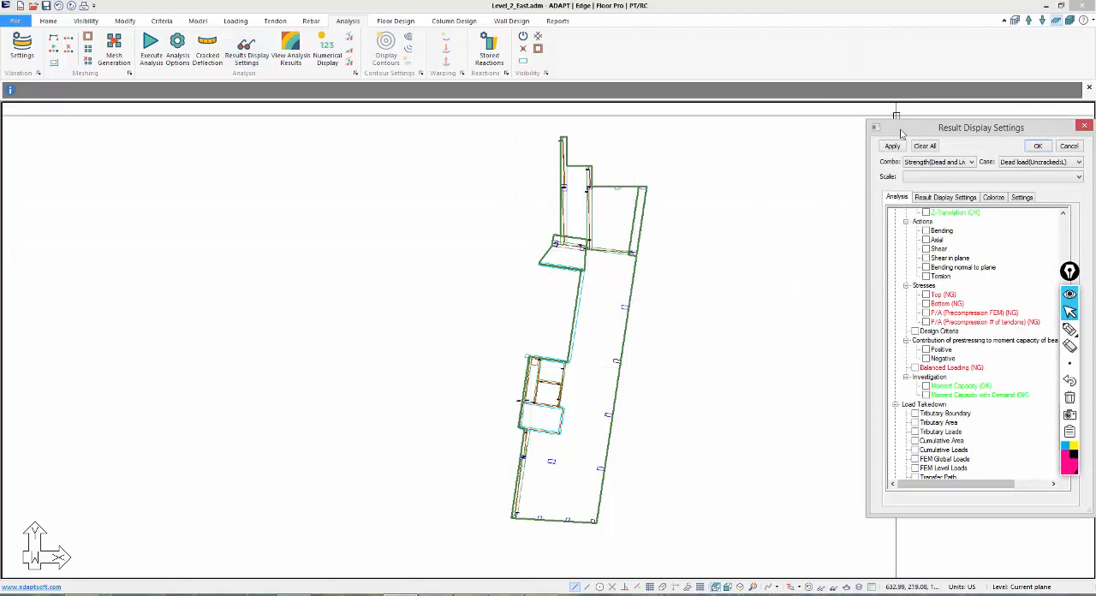
pyautogui.click(927, 147)
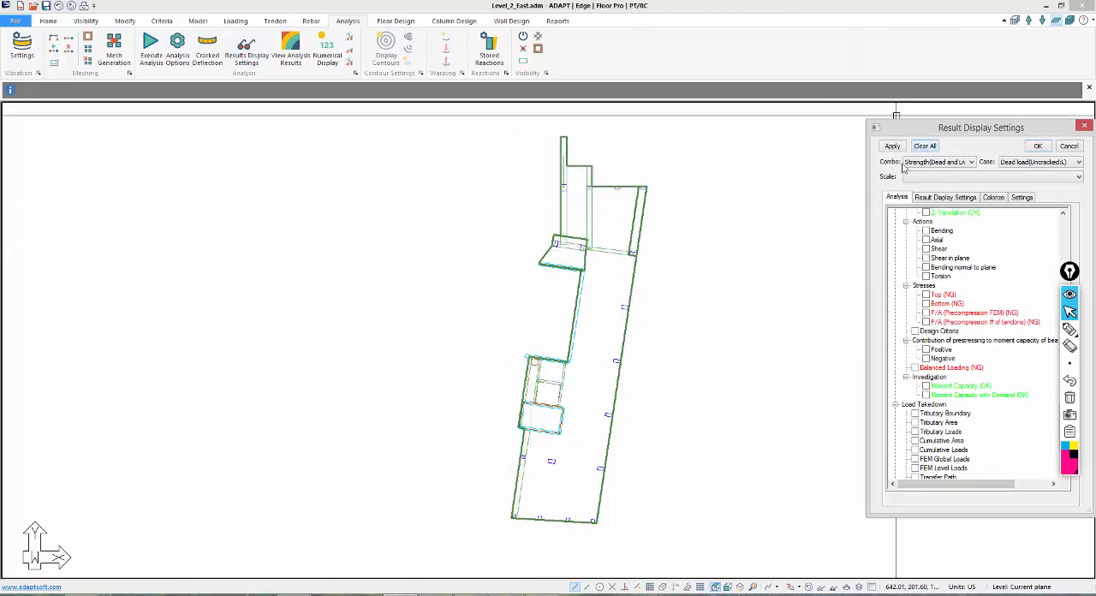
pyautogui.click(1037, 146)
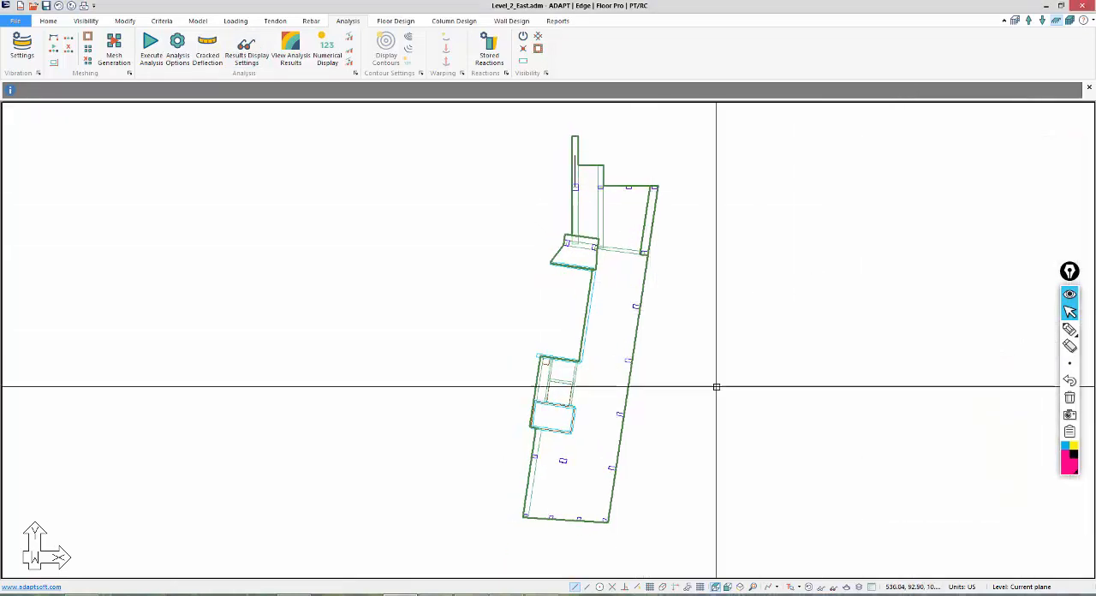
# Show the Level 2 slab, columns and walls in an isometric view and examine the structure up close.
pyautogui.click(727, 586)
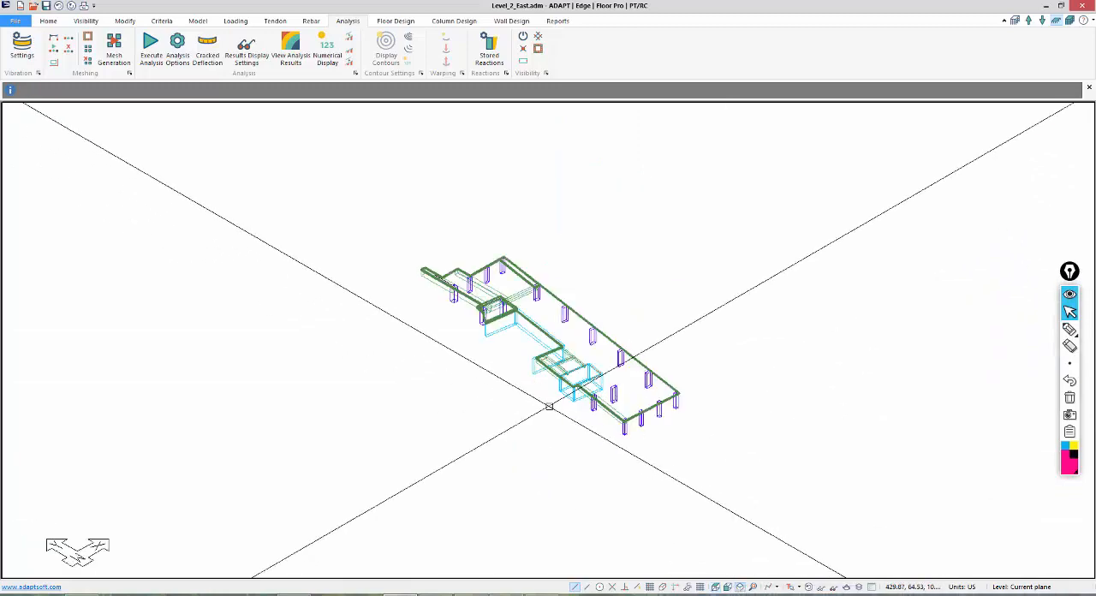
pyautogui.scroll(4, 519, 332)
pyautogui.scroll(6, 460, 236)
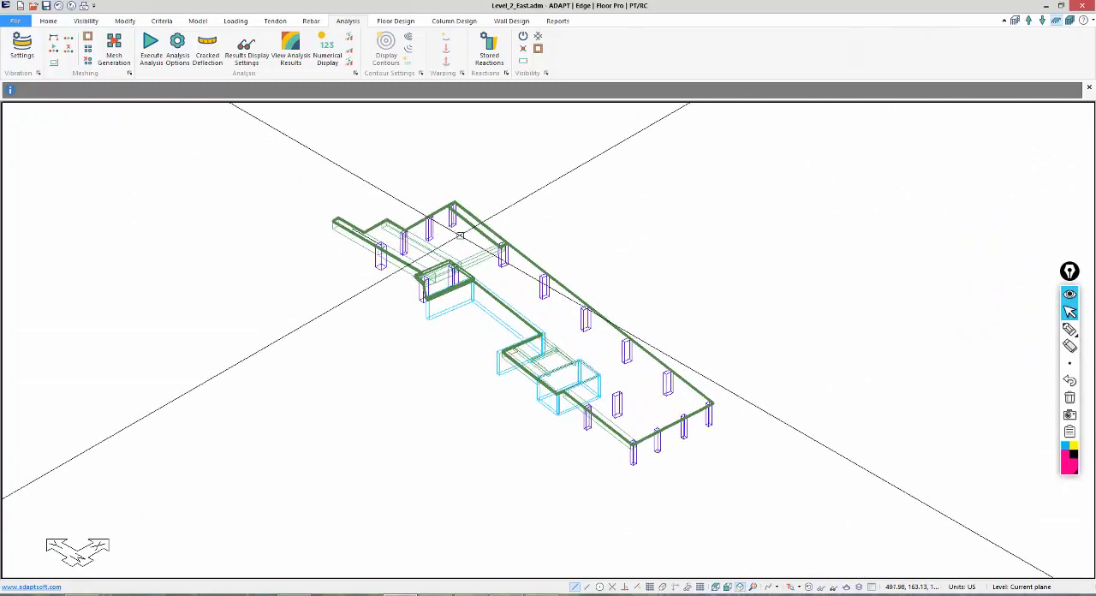
pyautogui.scroll(1, 431, 239)
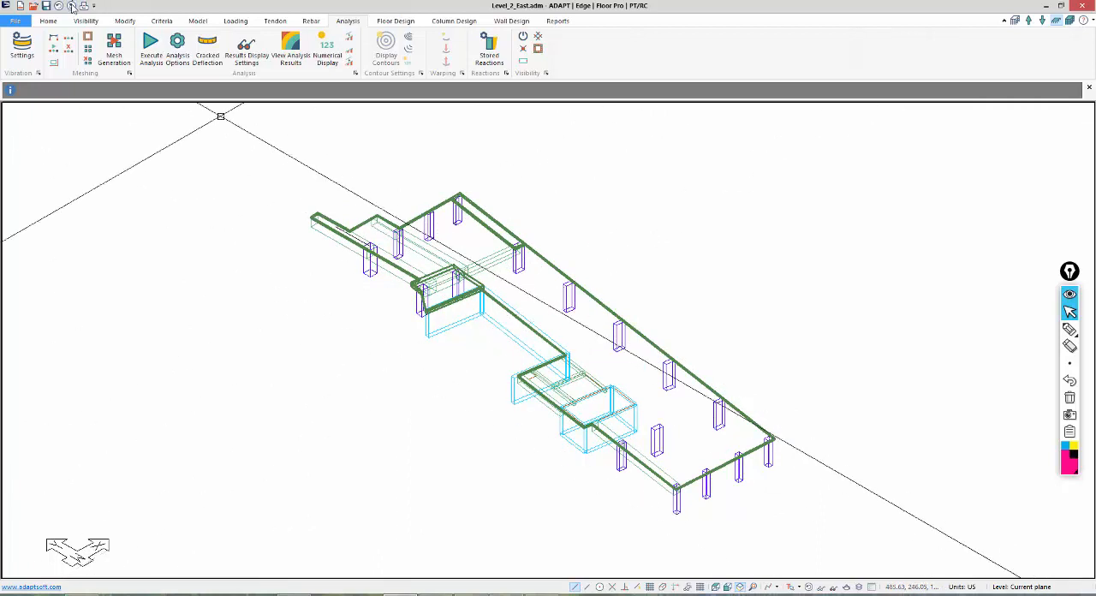
# Open the Level_3_East.adm model from the JK_MSA folder.
pyautogui.click(18, 21)
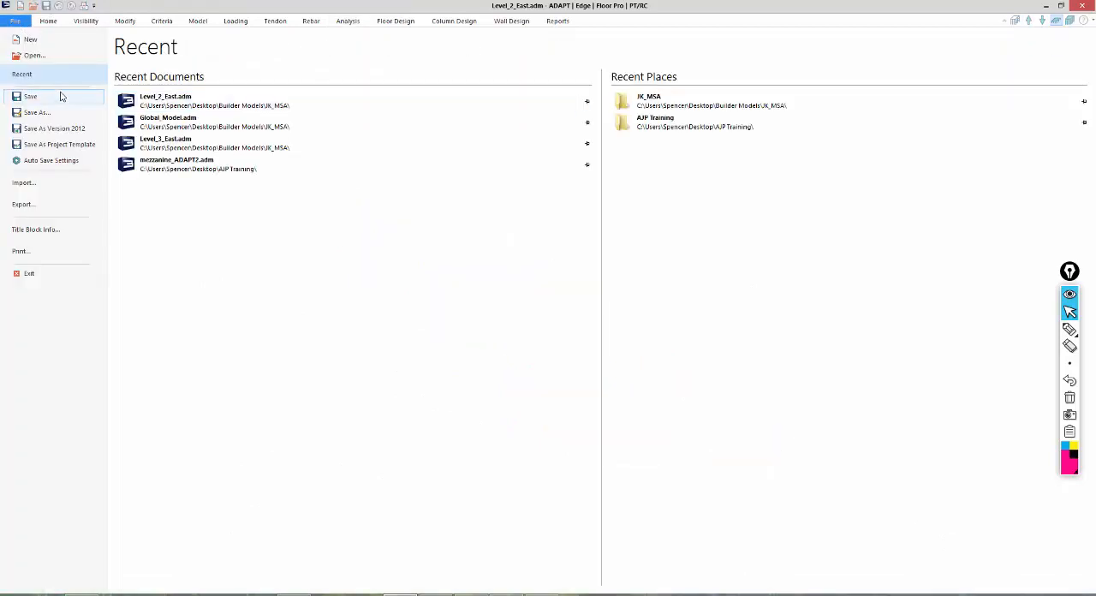
pyautogui.click(36, 54)
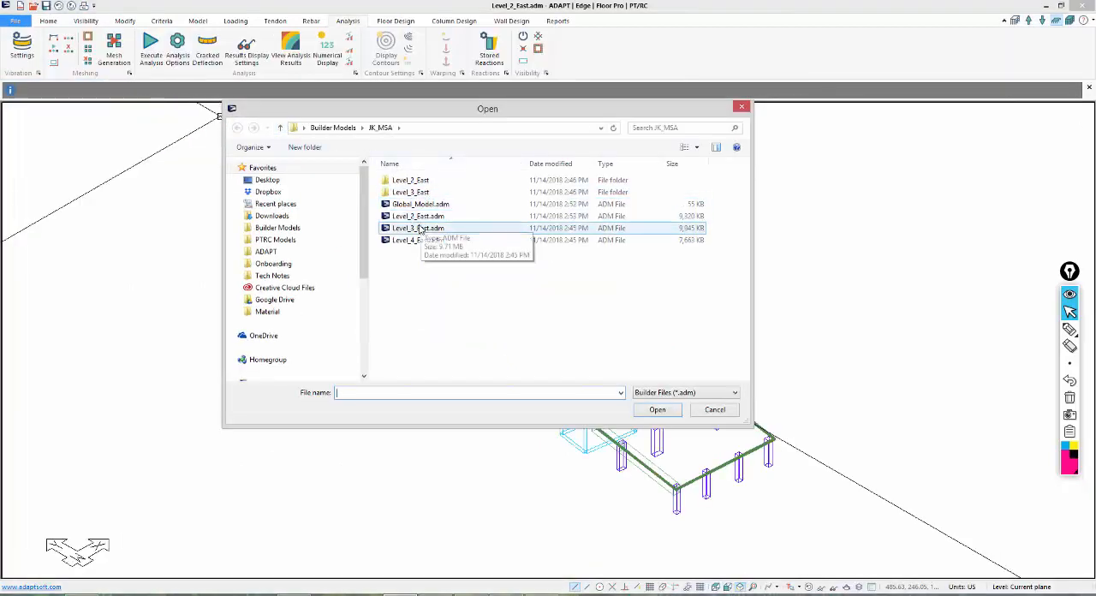
pyautogui.doubleClick(420, 227)
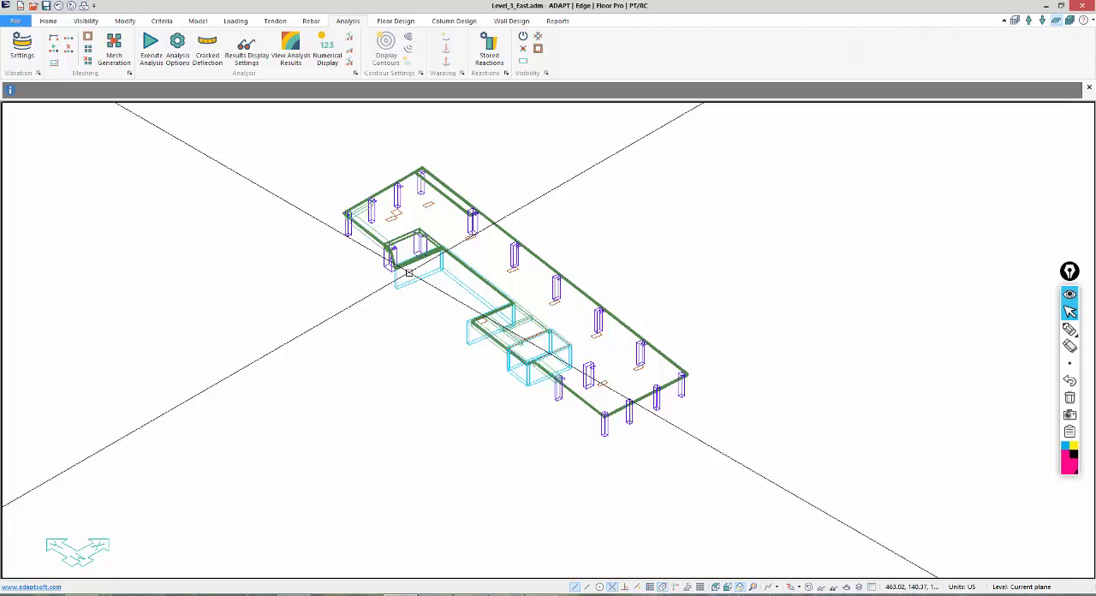
# Open the Level_4_East.adm model from the JK_MSA folder.
pyautogui.click(16, 21)
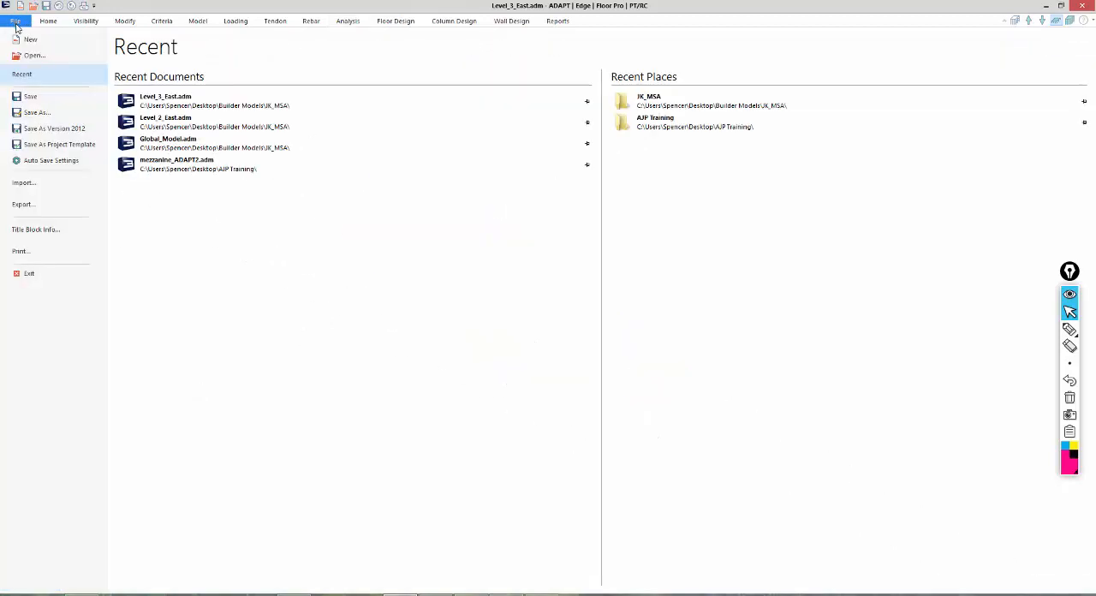
pyautogui.click(33, 55)
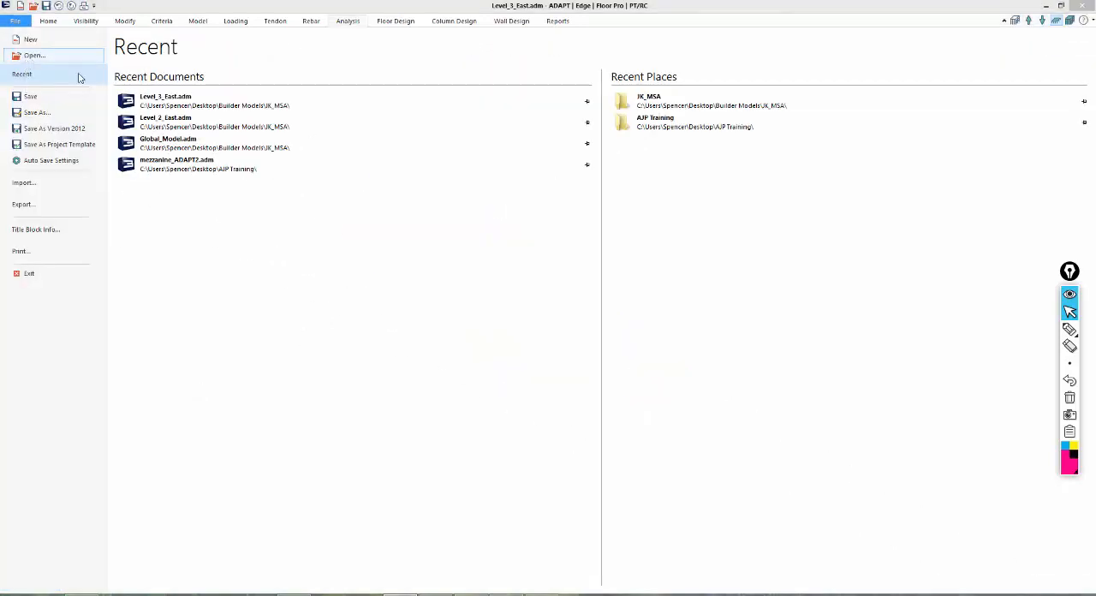
pyautogui.doubleClick(411, 240)
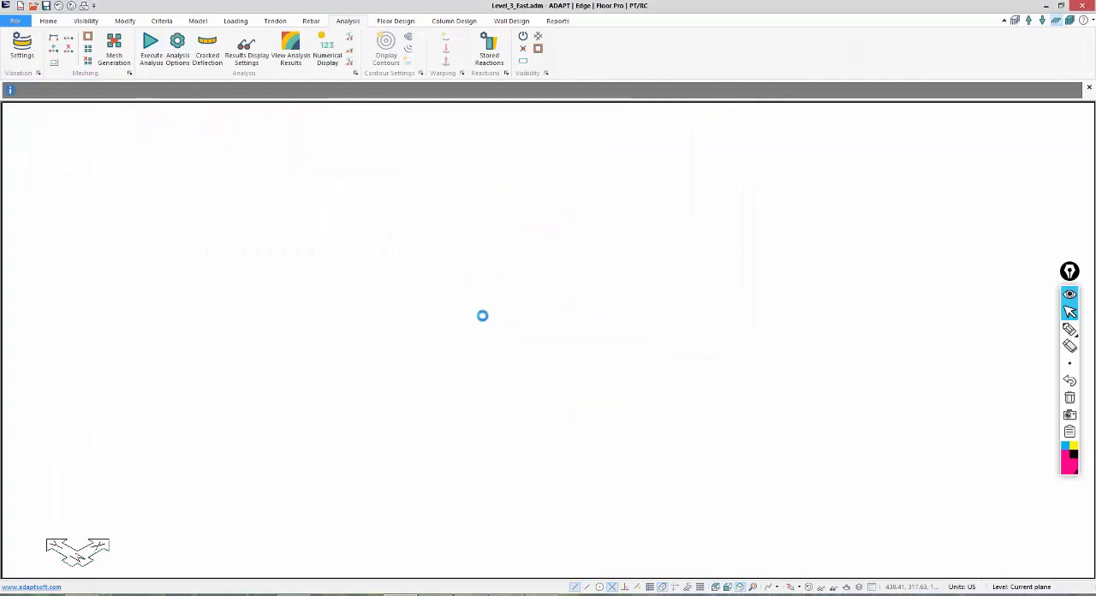
pyautogui.scroll(5, 430, 287)
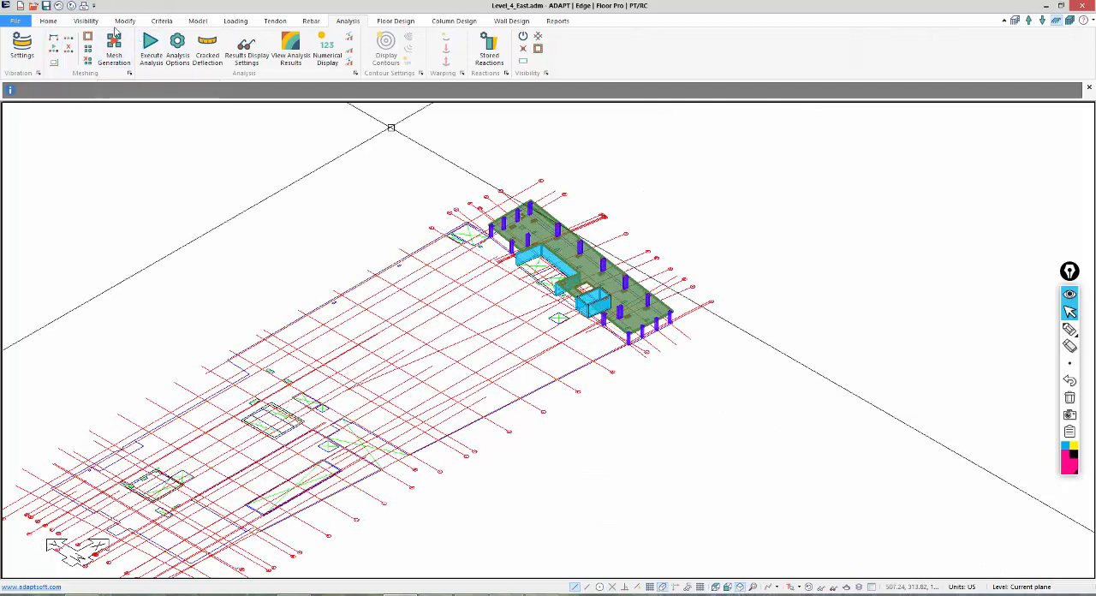
# Hide the Level 4 CAD drawings by turning off their groups, including DXF_20180814, and display the structure in wireframe.
pyautogui.click(85, 20)
pyautogui.click(229, 54)
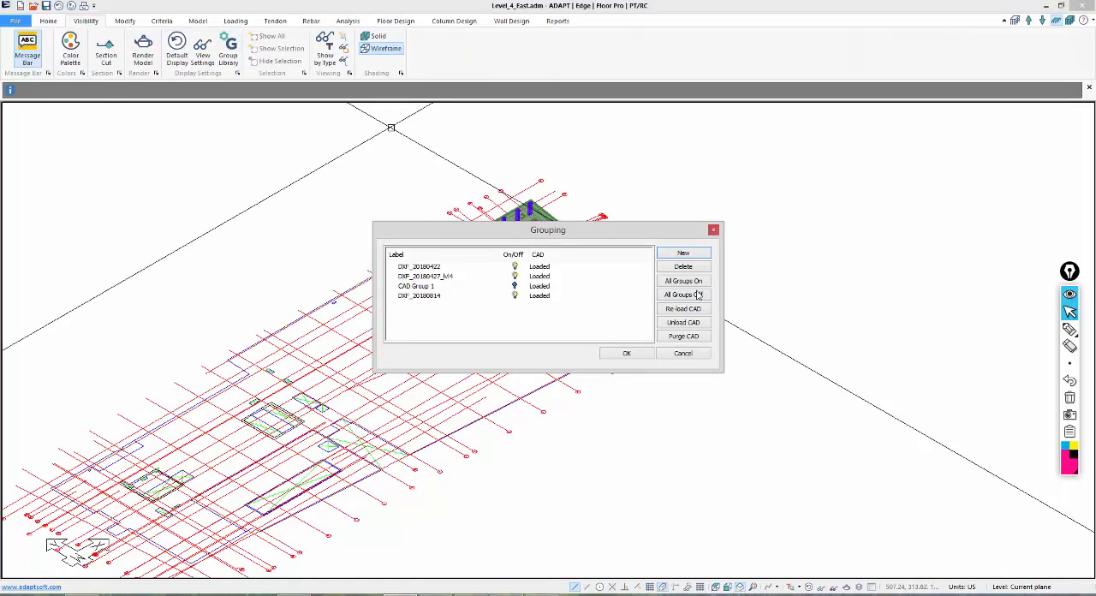
pyautogui.click(516, 296)
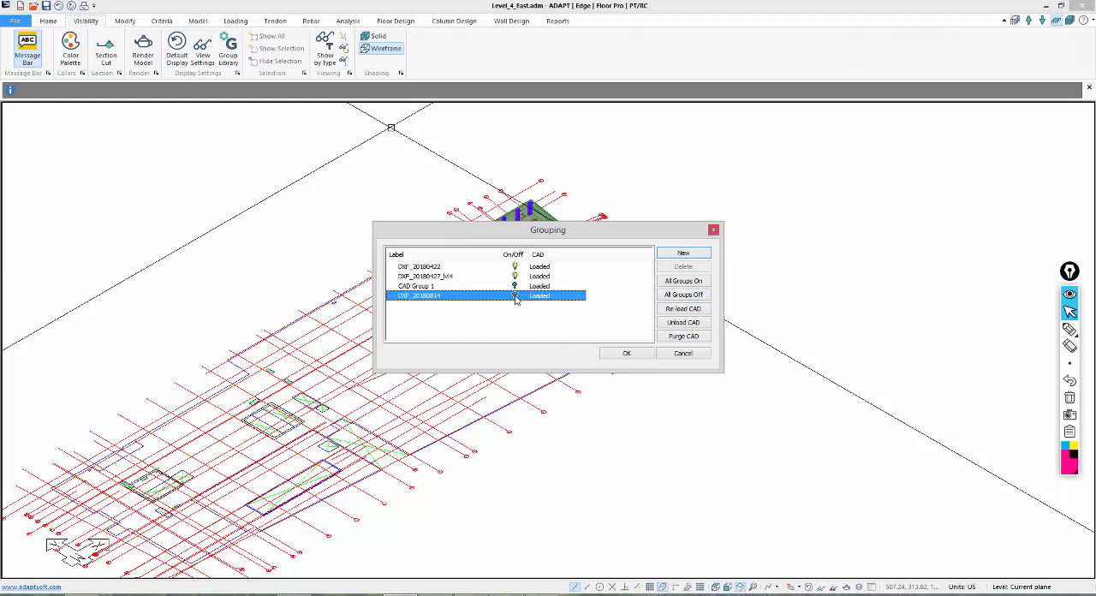
pyautogui.click(642, 353)
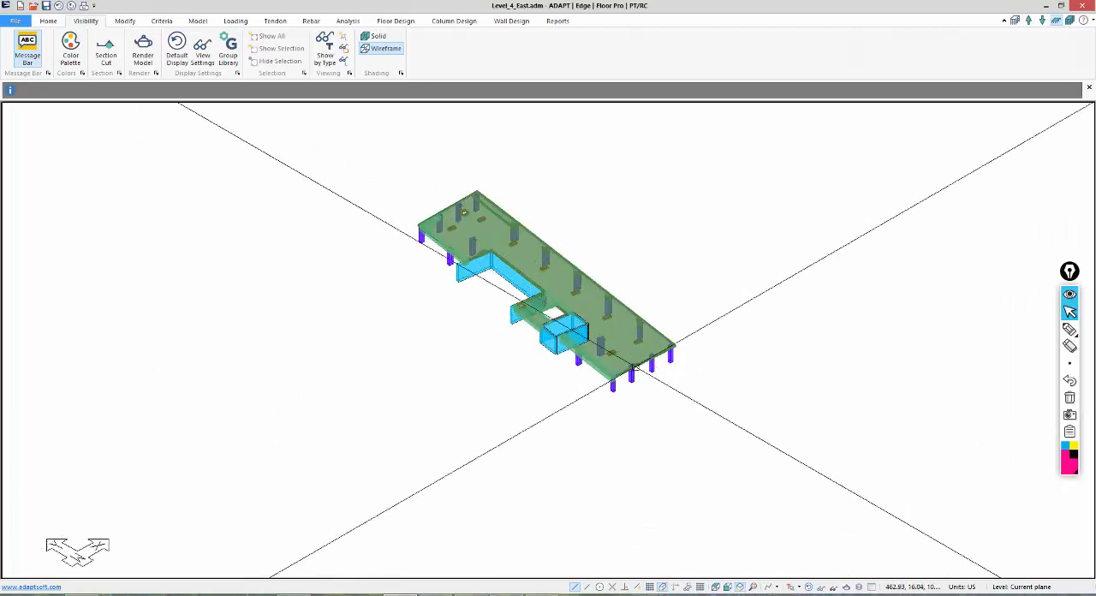
pyautogui.click(380, 49)
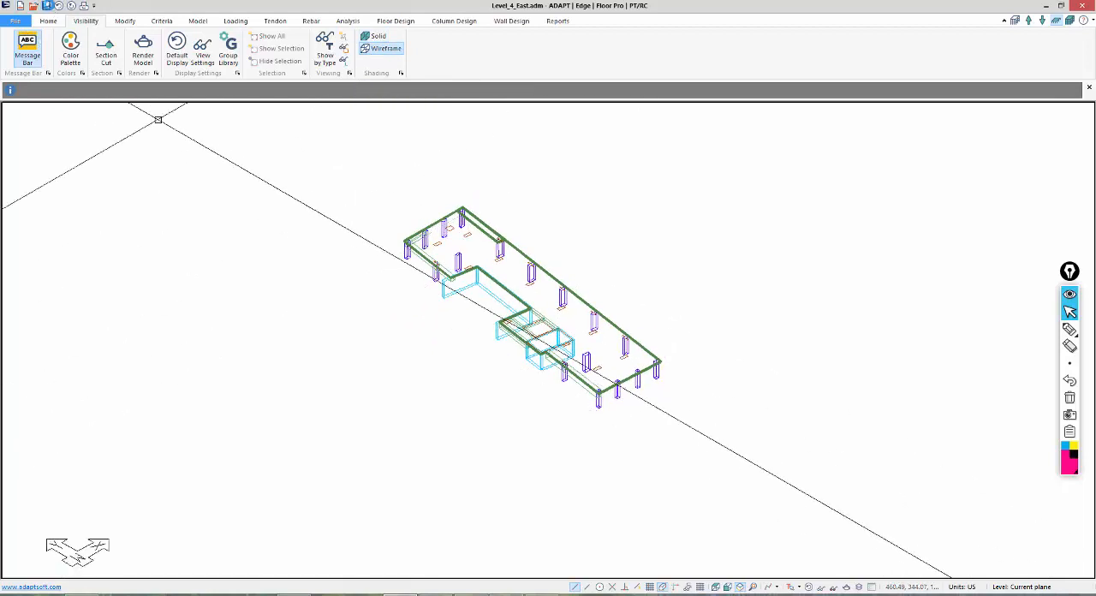
# Save the Level 4 model and export all its levels as an INP file named Level4 in the JK_MSA folder.
pyautogui.click(49, 7)
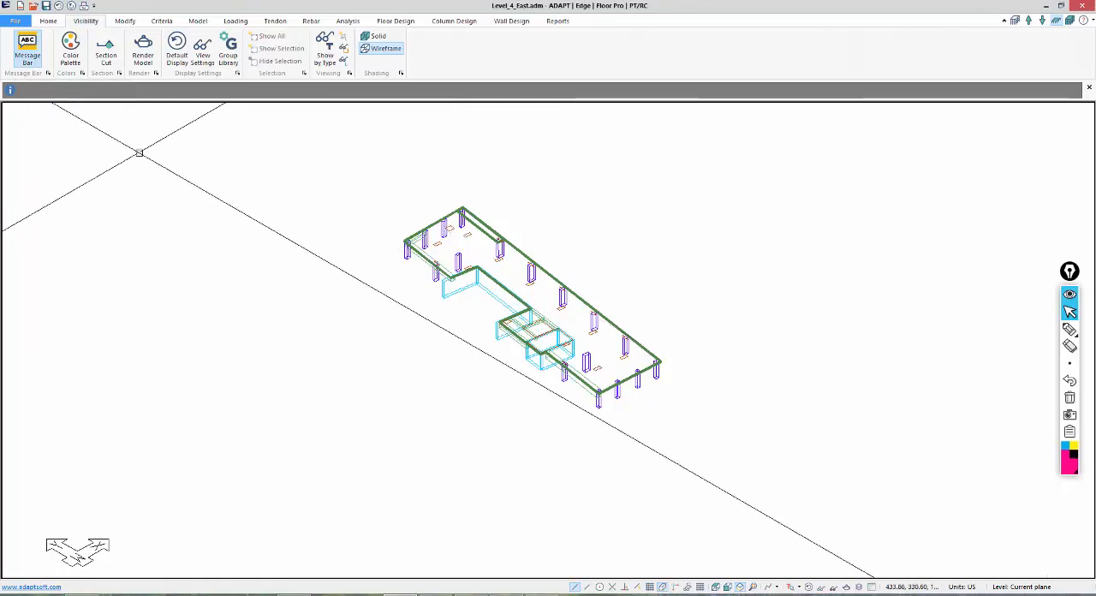
pyautogui.click(15, 20)
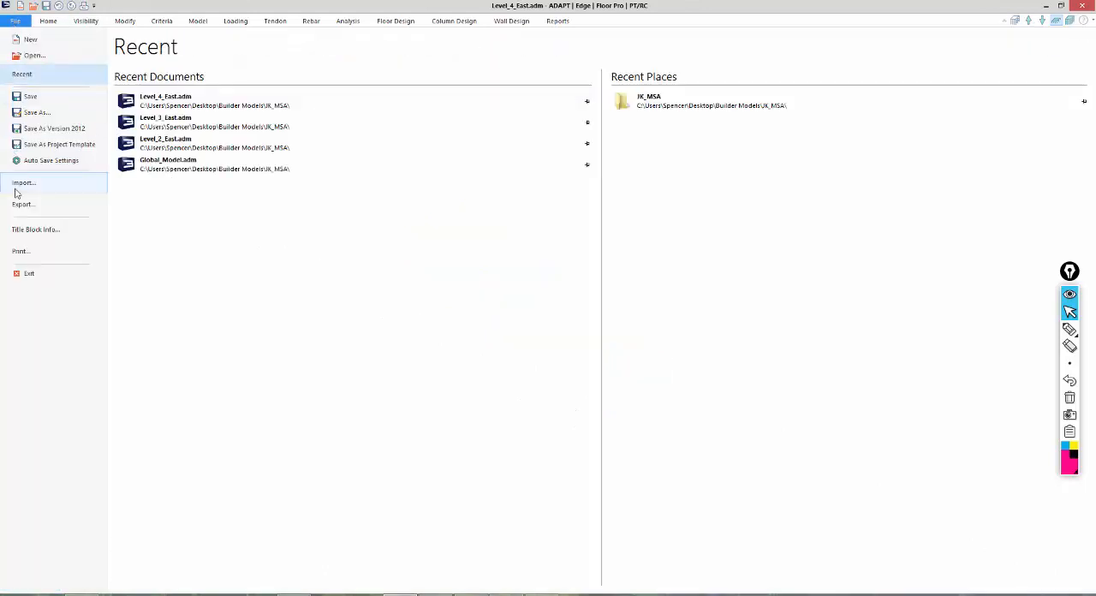
pyautogui.click(21, 205)
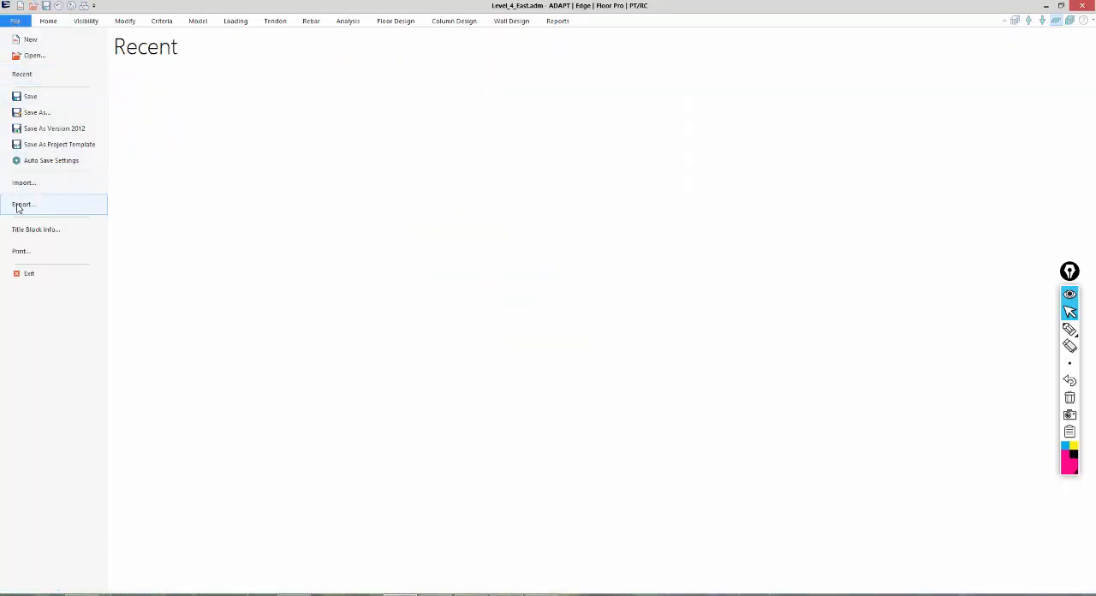
pyautogui.click(143, 132)
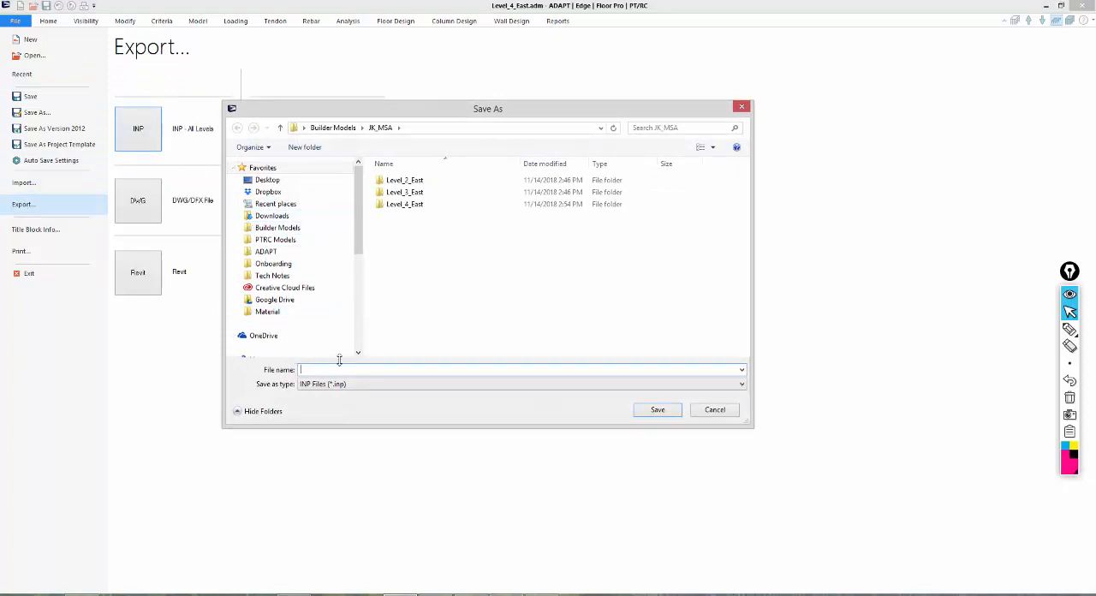
pyautogui.write('Level4')
pyautogui.press('Return')
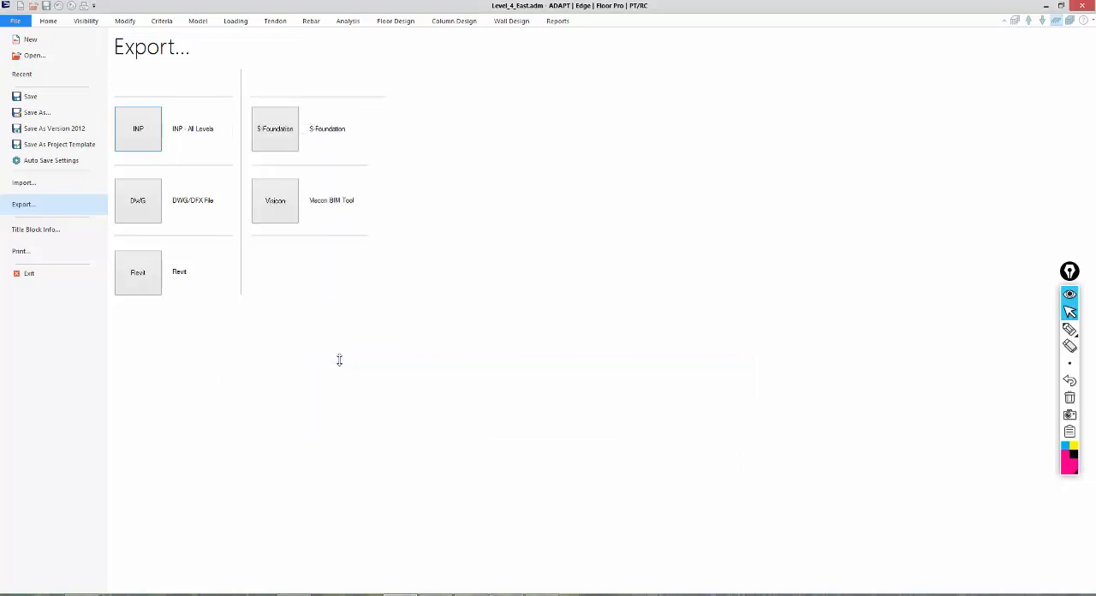
pyautogui.click(43, 23)
# Reopen the Level_3_East.adm model from the JK_MSA folder for export.
pyautogui.click(15, 21)
pyautogui.click(19, 55)
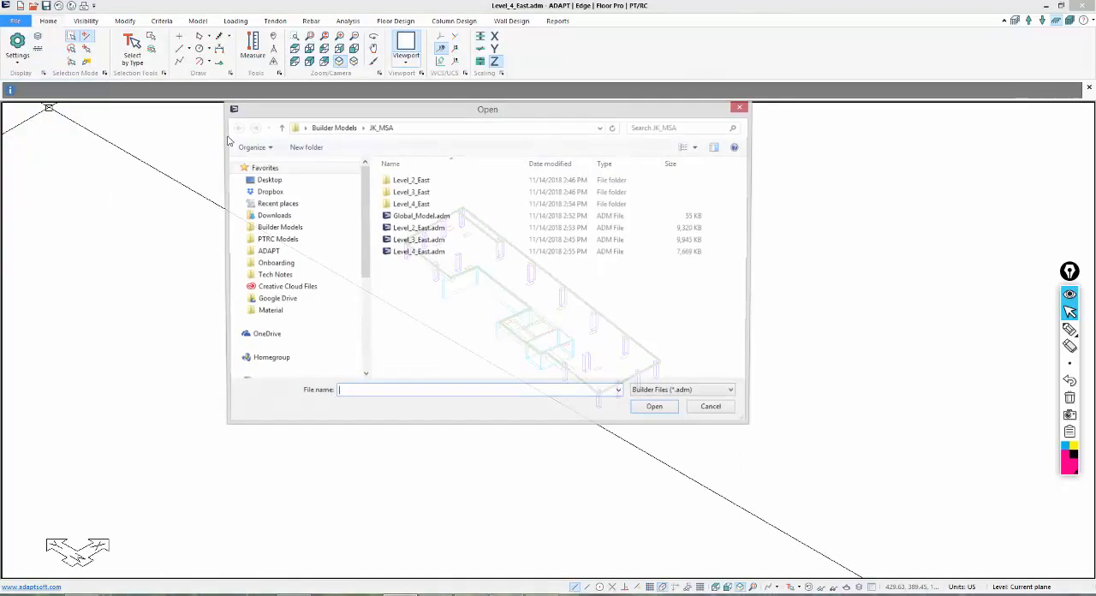
pyautogui.doubleClick(418, 252)
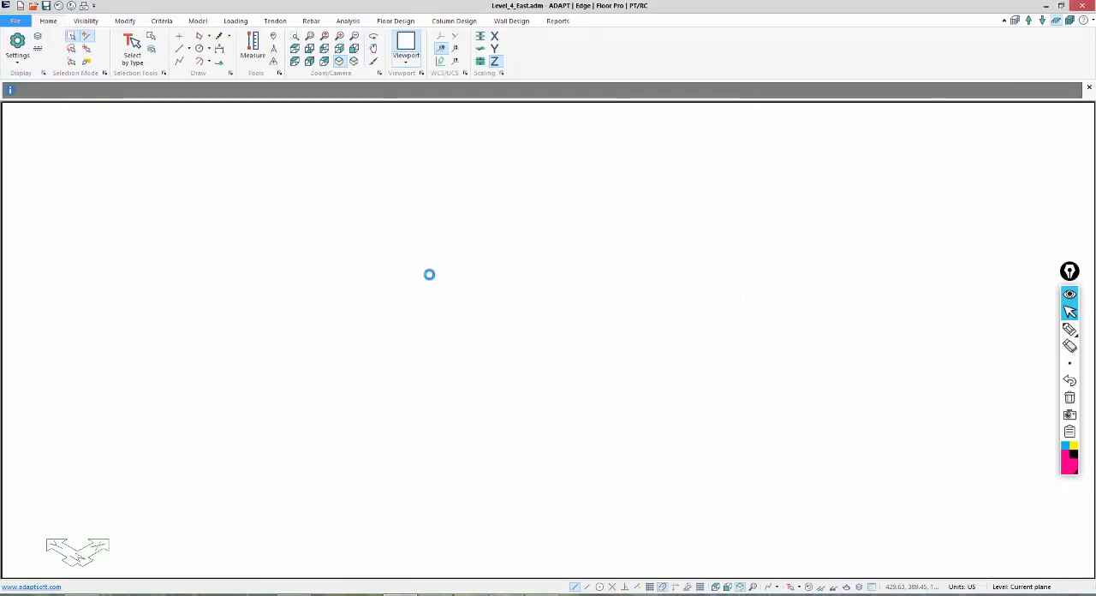
# Export all levels of the Level 3 model as an INP file named Level3 in the JK_MSA folder.
pyautogui.click(15, 20)
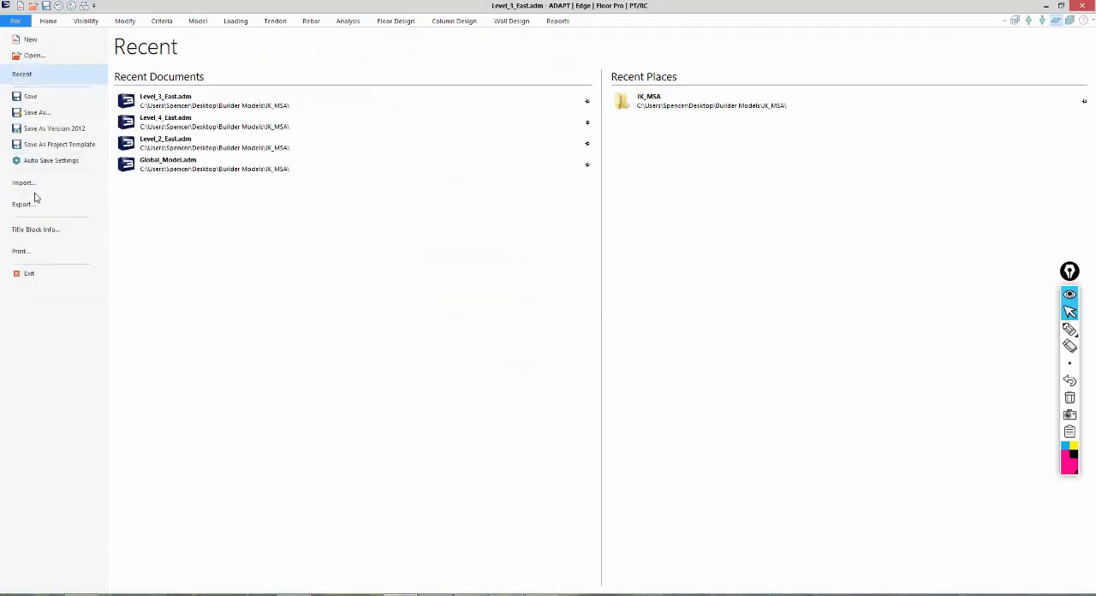
pyautogui.click(26, 204)
pyautogui.click(138, 128)
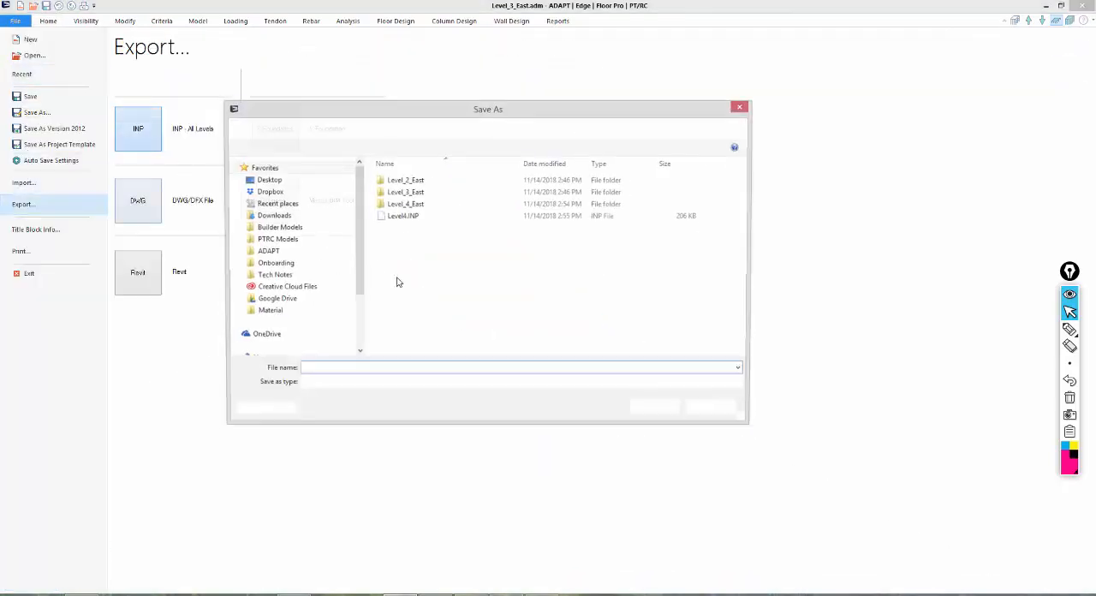
pyautogui.write('L')
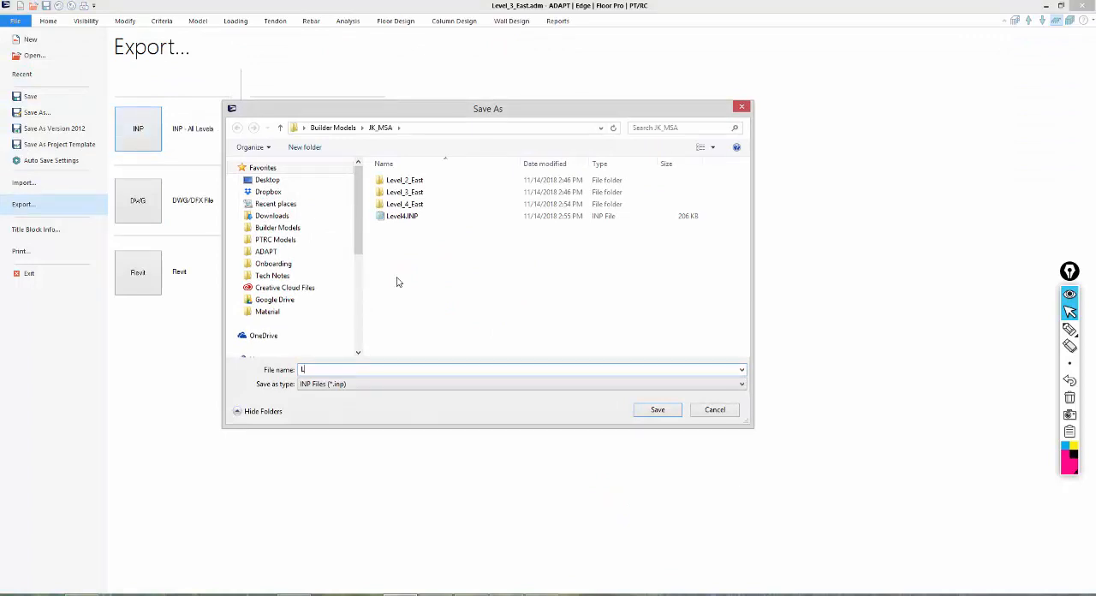
pyautogui.write('evel')
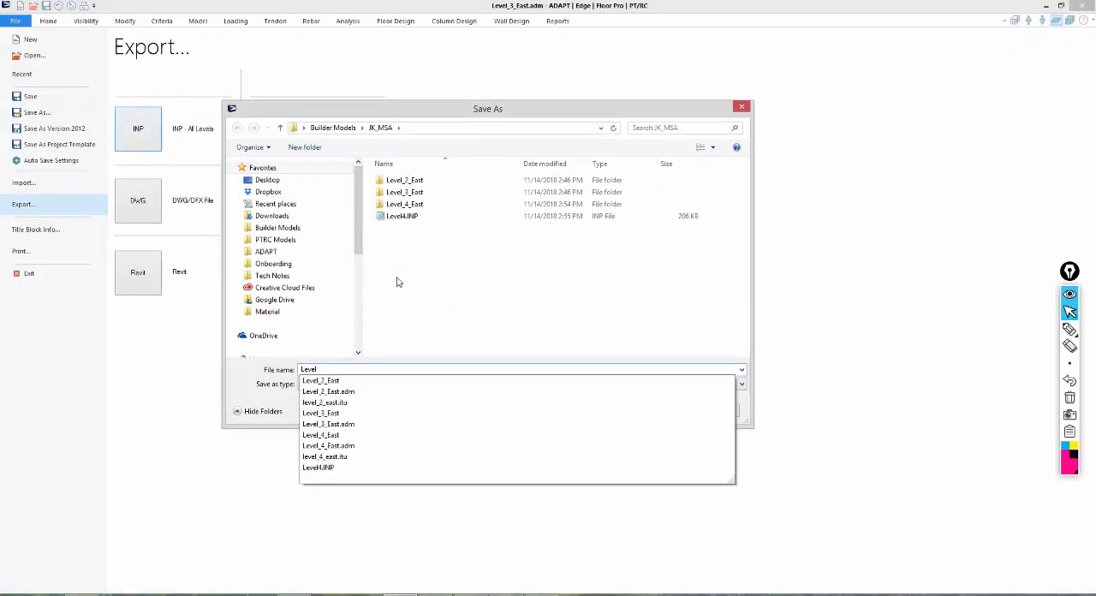
pyautogui.write('3')
pyautogui.press('Return')
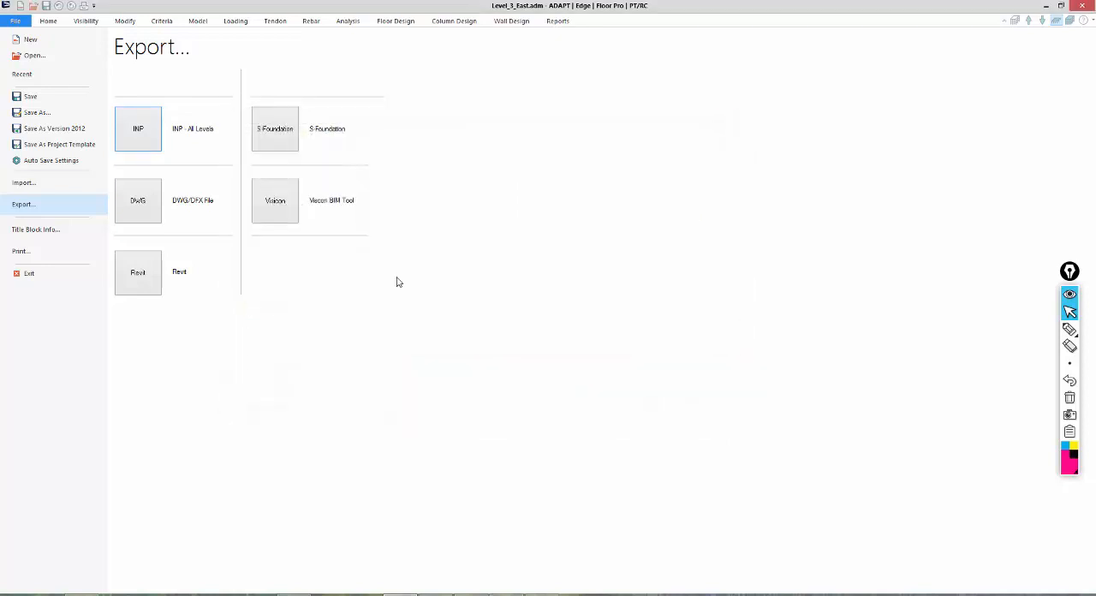
# Open Level_2_East.adm from the JK_MSA folder and export all its levels as an INP file named Level2 in that folder.
pyautogui.click(18, 56)
pyautogui.doubleClick(410, 239)
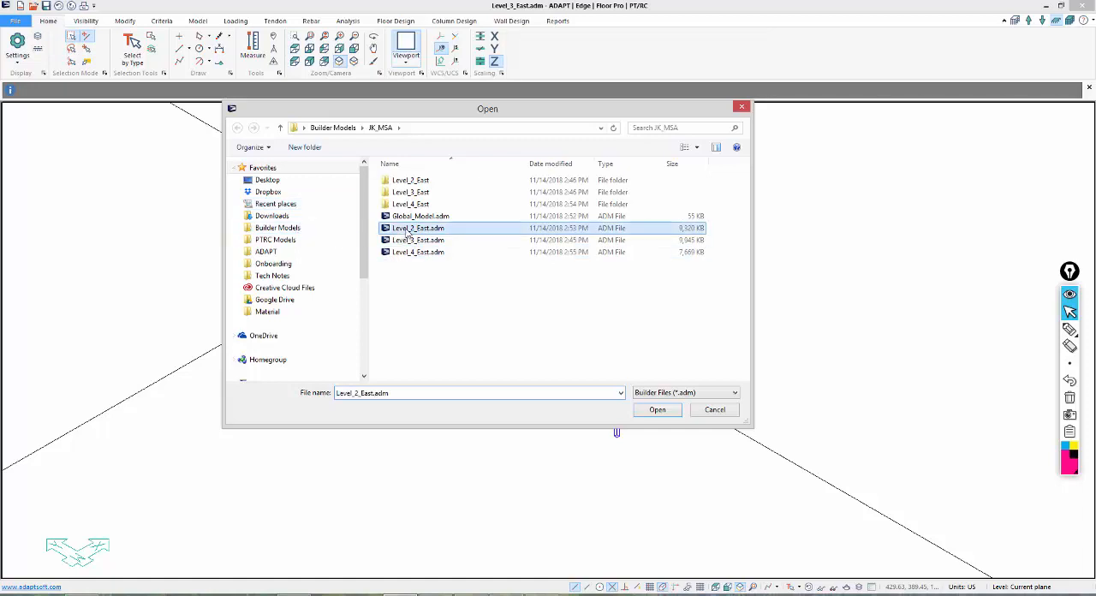
pyautogui.click(15, 20)
pyautogui.click(26, 204)
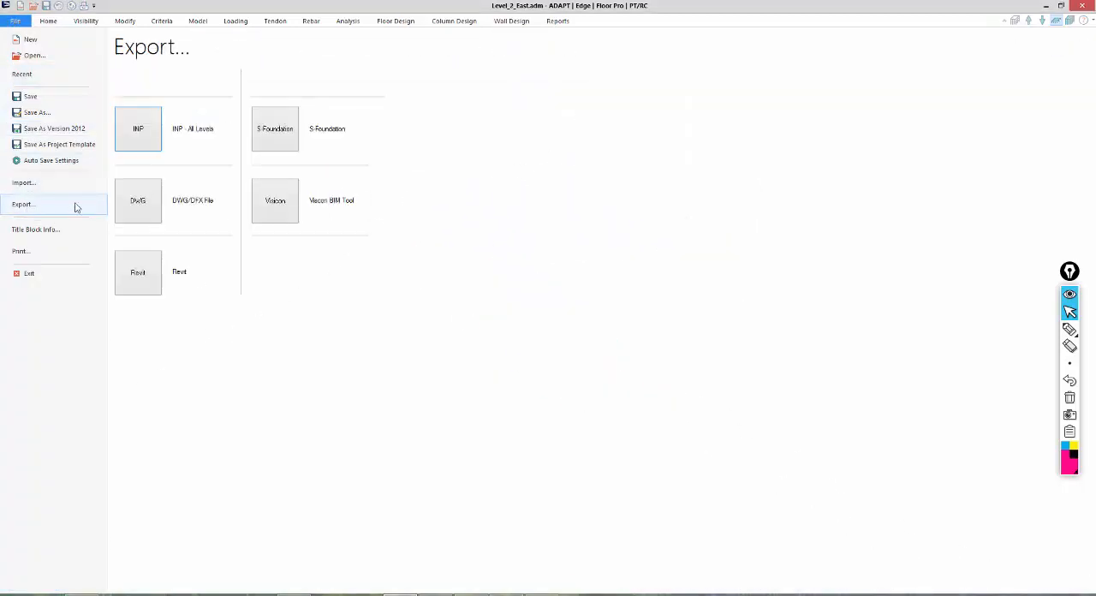
pyautogui.click(137, 128)
pyautogui.write('L')
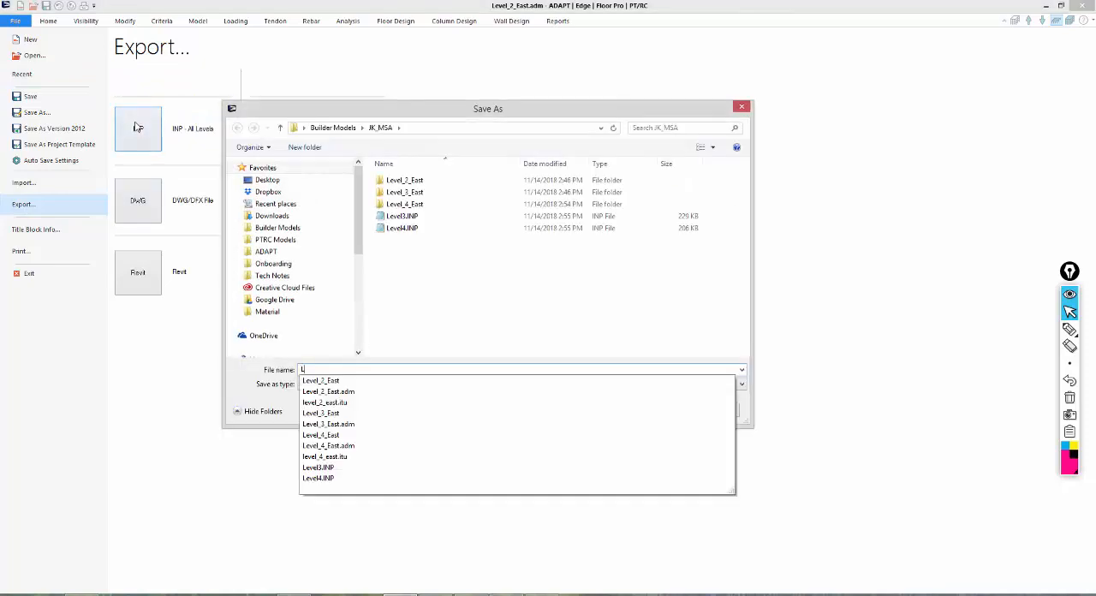
pyautogui.write('evel')
pyautogui.press('BackSpace')
pyautogui.write('2')
pyautogui.press('Return')
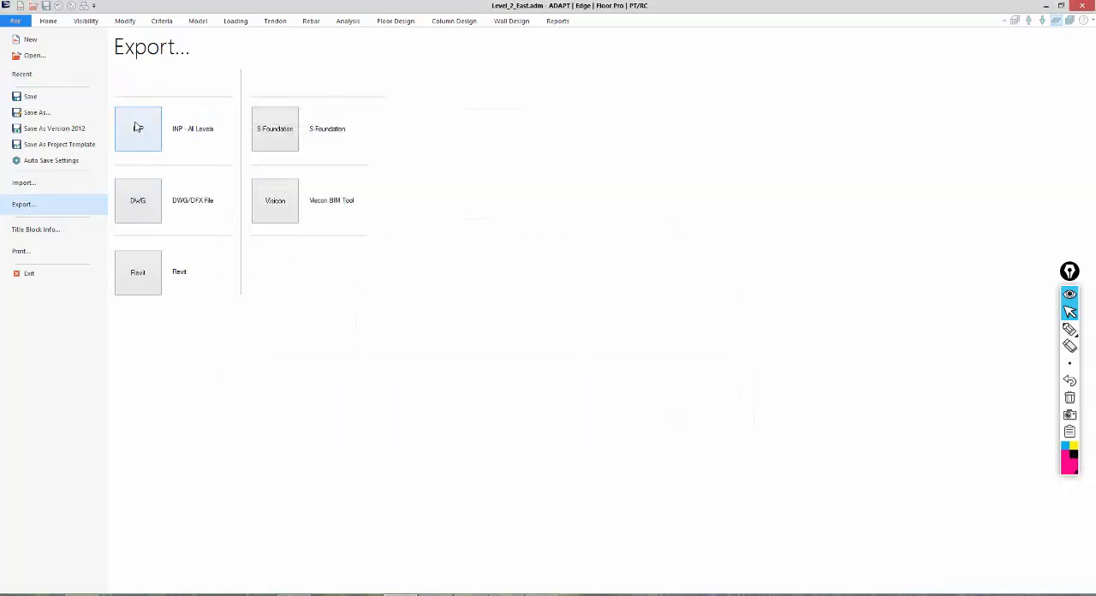
# Open the Global_Model.adm model from the JK_MSA folder.
pyautogui.click(25, 54)
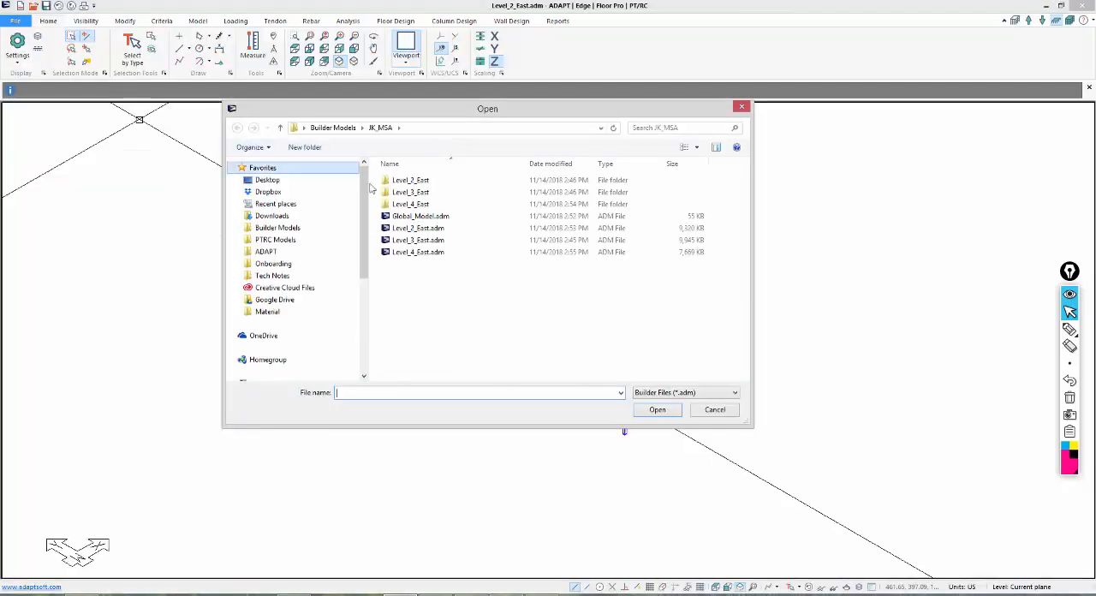
pyautogui.doubleClick(403, 217)
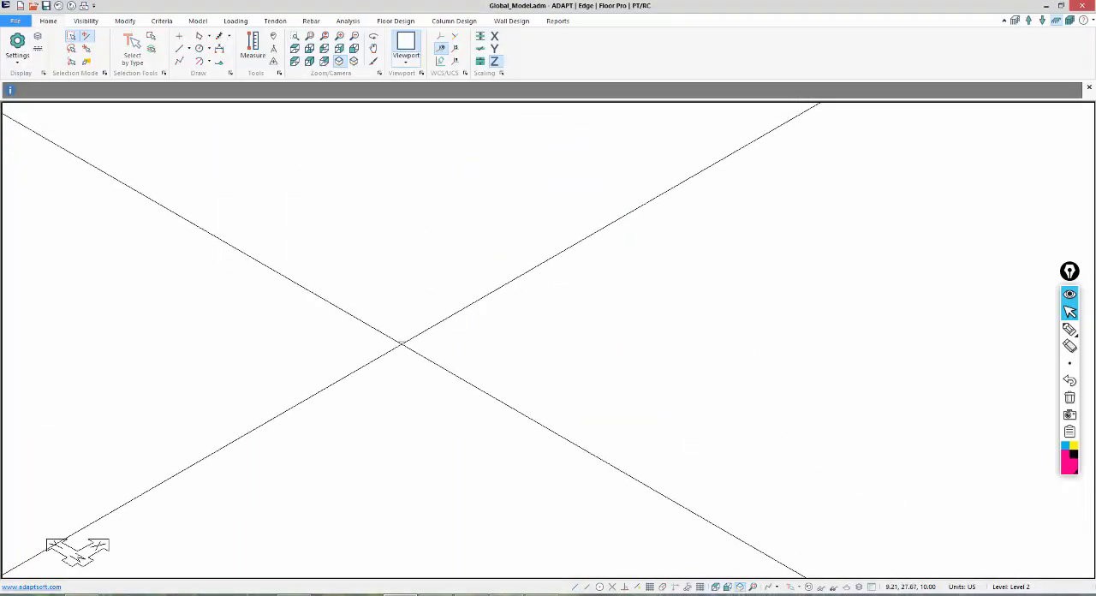
# Switch to File Explorer, examine the exported INP files in the Builder Models\JK_MSA folder, and return to ADAPT-Builder.
pyautogui.click(188, 594)
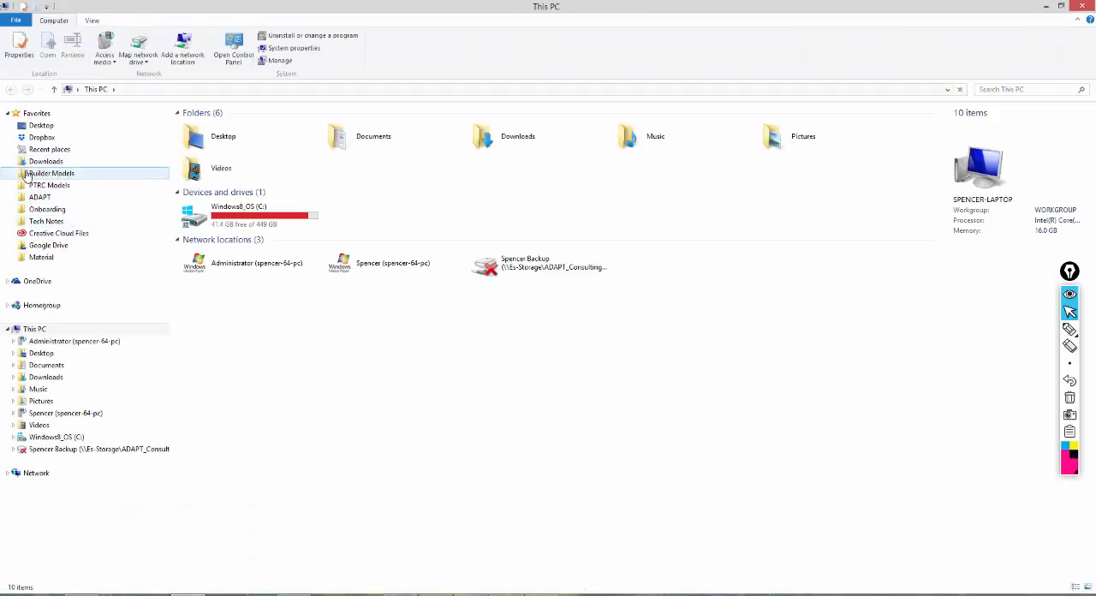
pyautogui.click(49, 173)
pyautogui.click(318, 210)
pyautogui.scroll(-20, 318, 269)
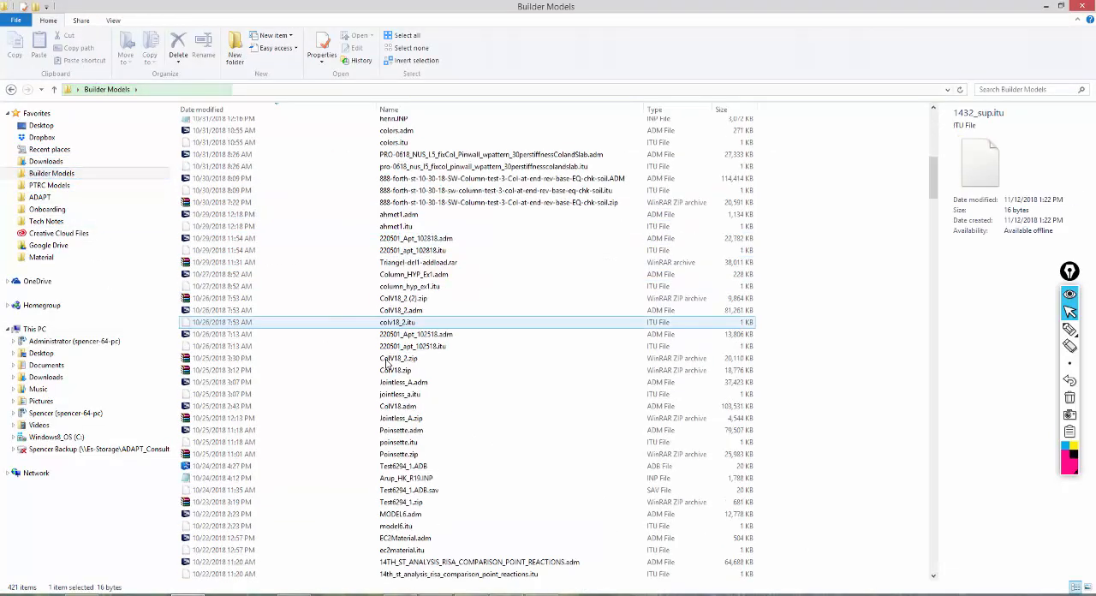
pyautogui.moveTo(927, 250); pyautogui.dragTo(957, 443)
pyautogui.doubleClick(333, 313)
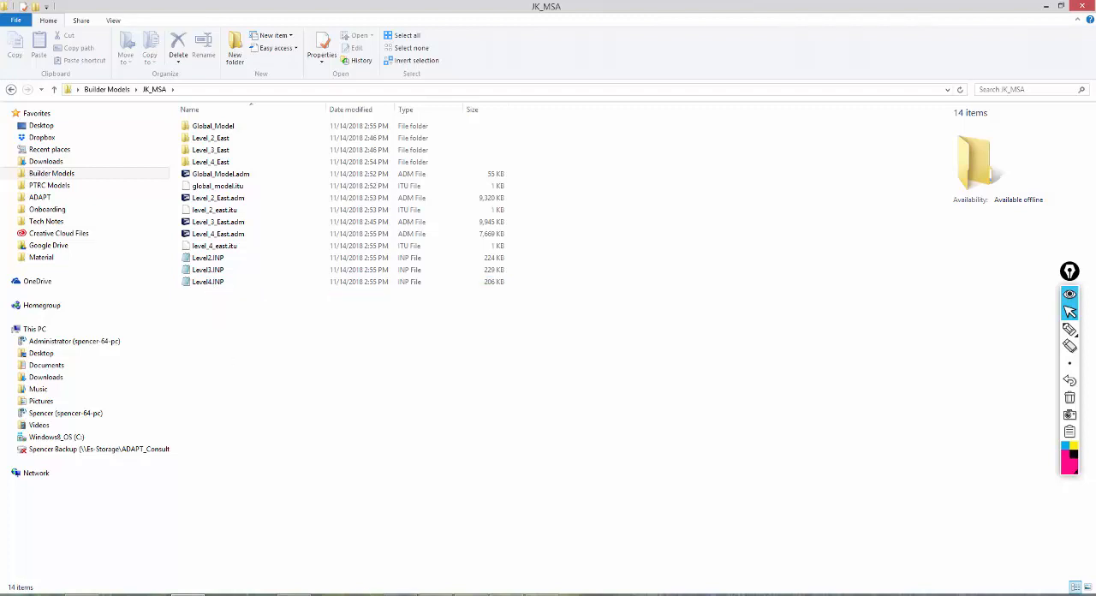
pyautogui.click(399, 577)
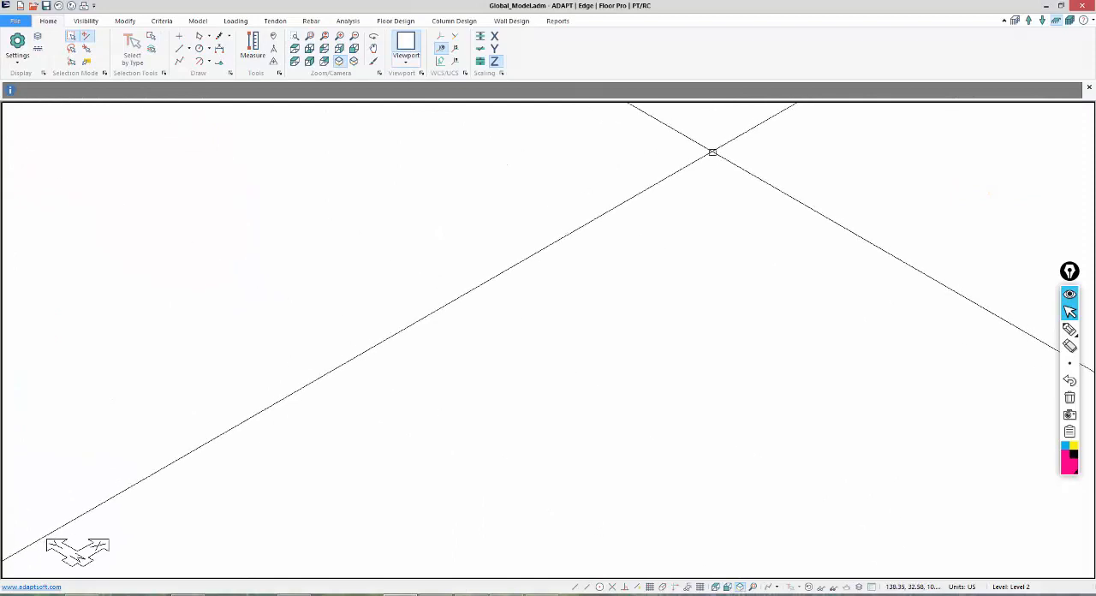
# Show the global model in top view and circle the current-level read-out with the annotation pen.
pyautogui.click(295, 48)
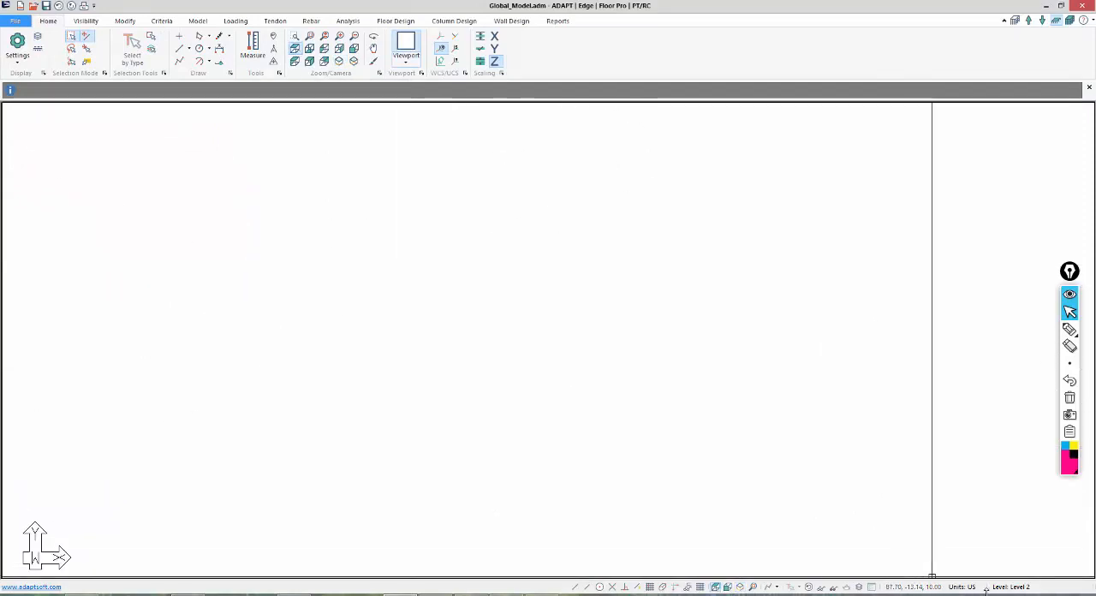
pyautogui.click(1070, 330)
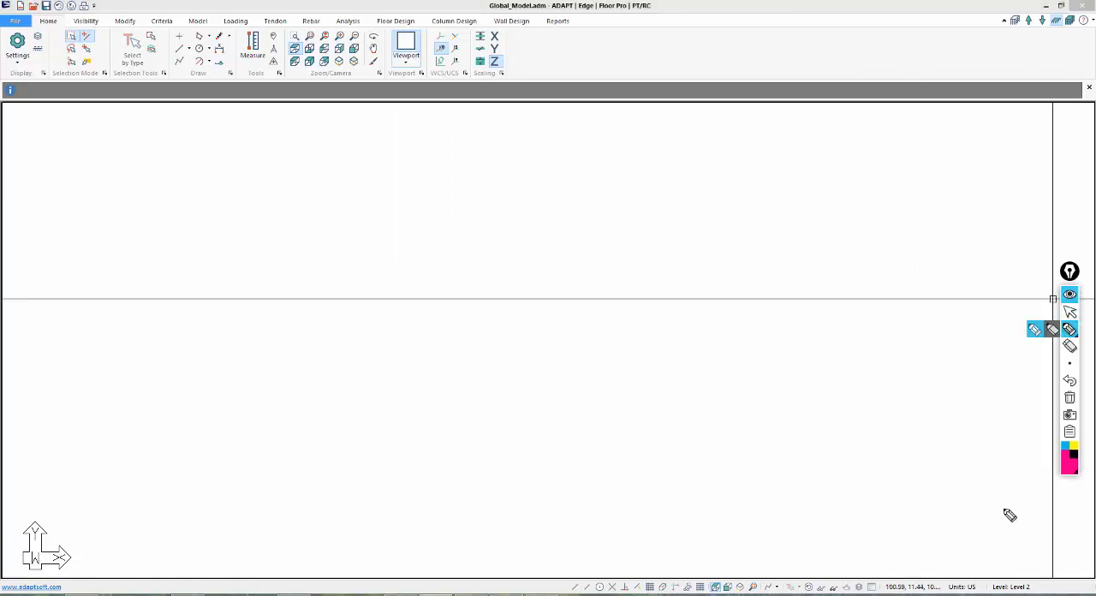
pyautogui.moveTo(1003, 546)
pyautogui.mouseDown()
pyautogui.moveTo(968, 583)
pyautogui.moveTo(1035, 556)
pyautogui.moveTo(1007, 556)
pyautogui.mouseUp()
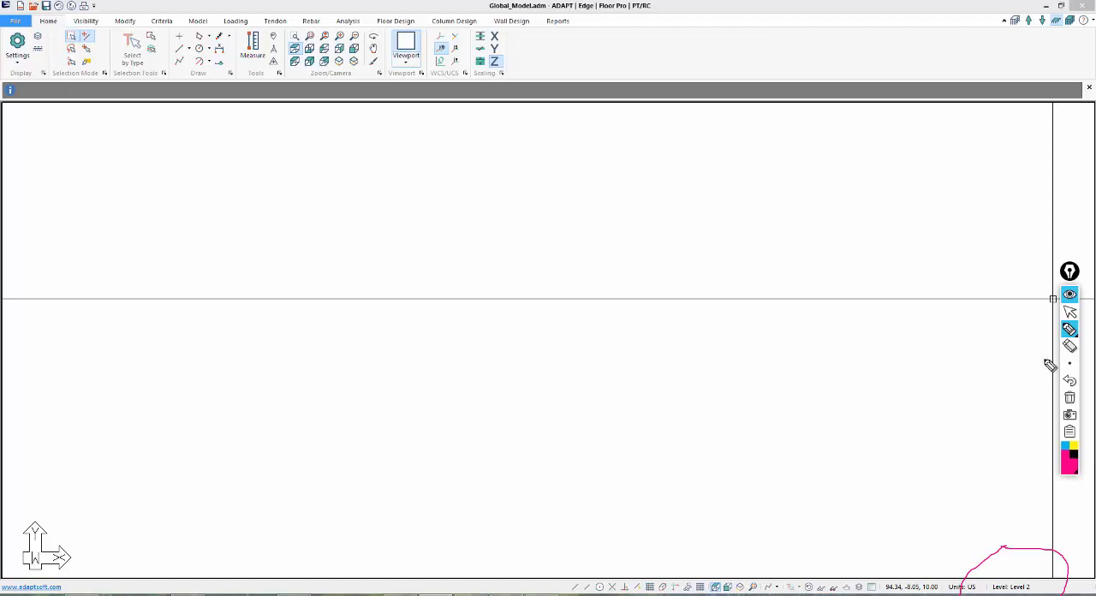
pyautogui.click(1070, 313)
# Start an INP import into the global model using Level2.INP from the JK_MSA folder.
pyautogui.click(14, 20)
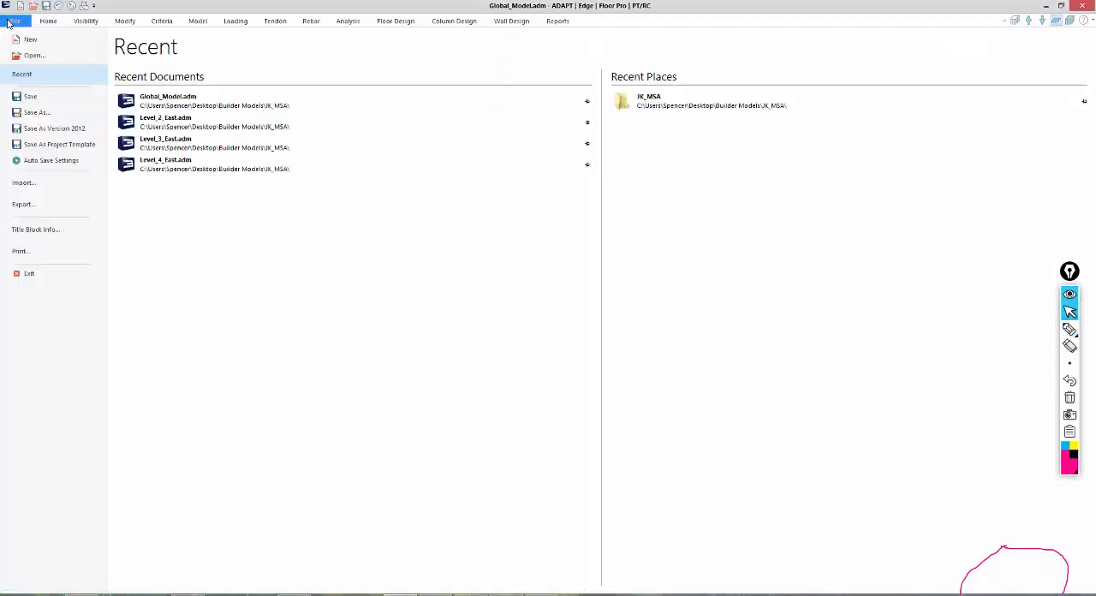
pyautogui.click(22, 182)
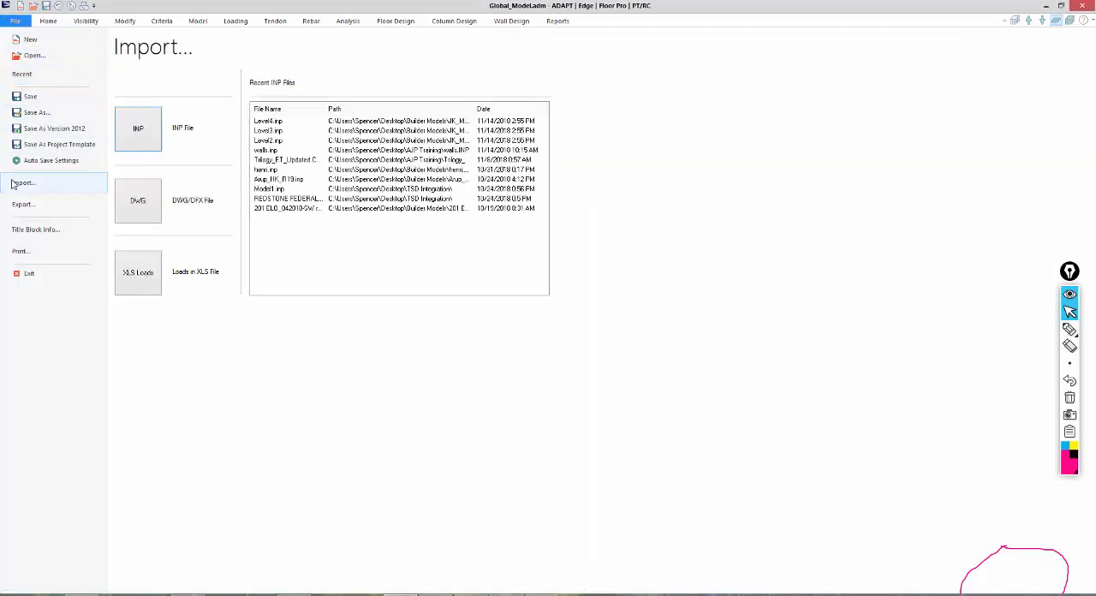
pyautogui.click(125, 137)
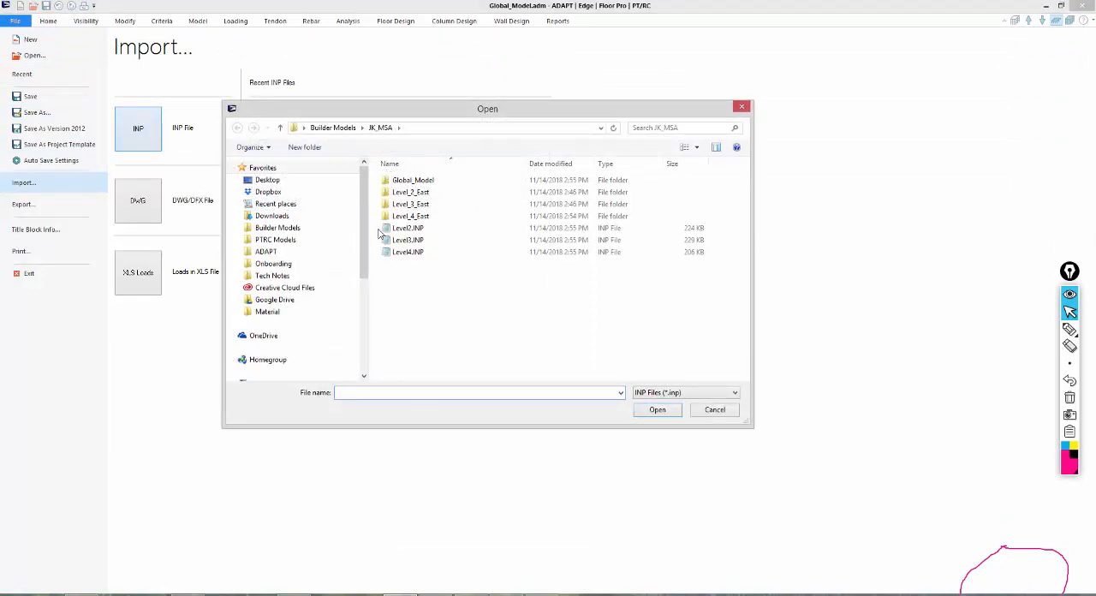
pyautogui.click(402, 229)
pyautogui.doubleClick(395, 231)
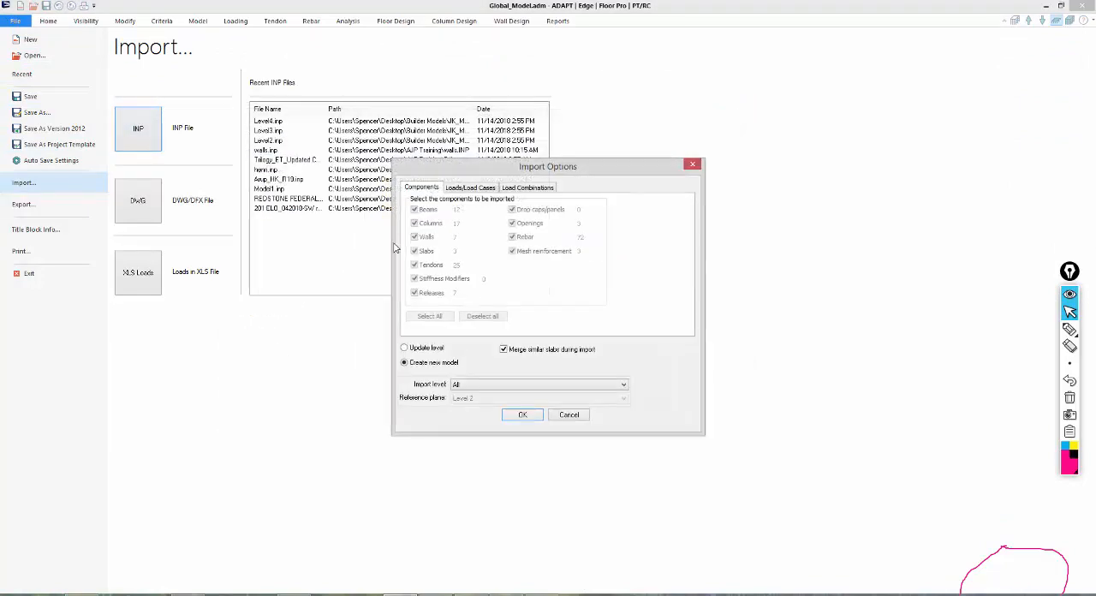
# Compare the Update level and Create new model import modes, and choose Current plane as the import level under Create new model.
pyautogui.click(406, 348)
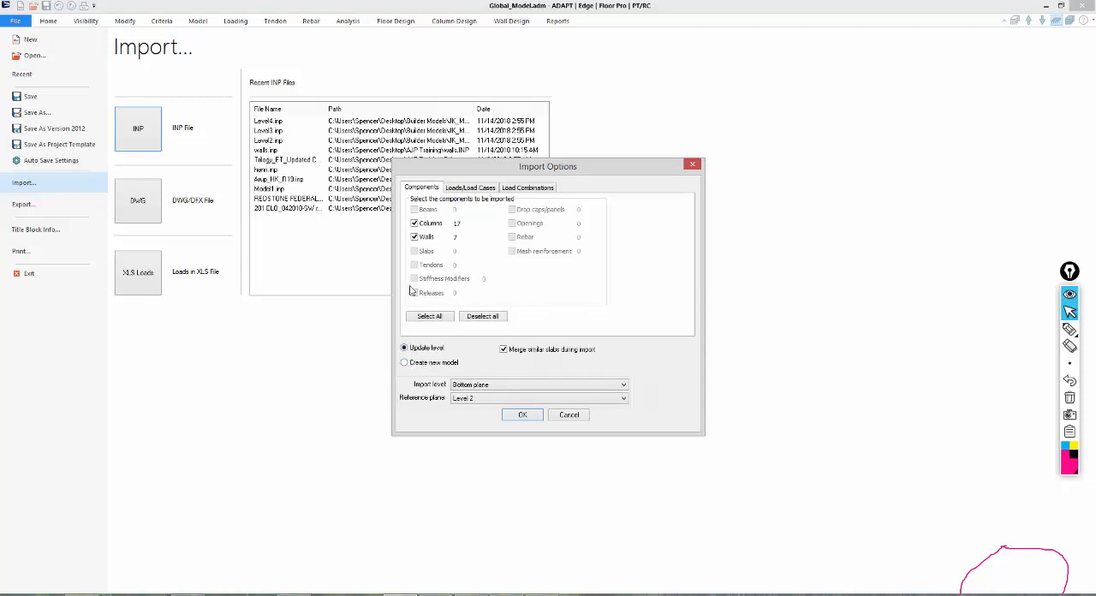
pyautogui.click(406, 364)
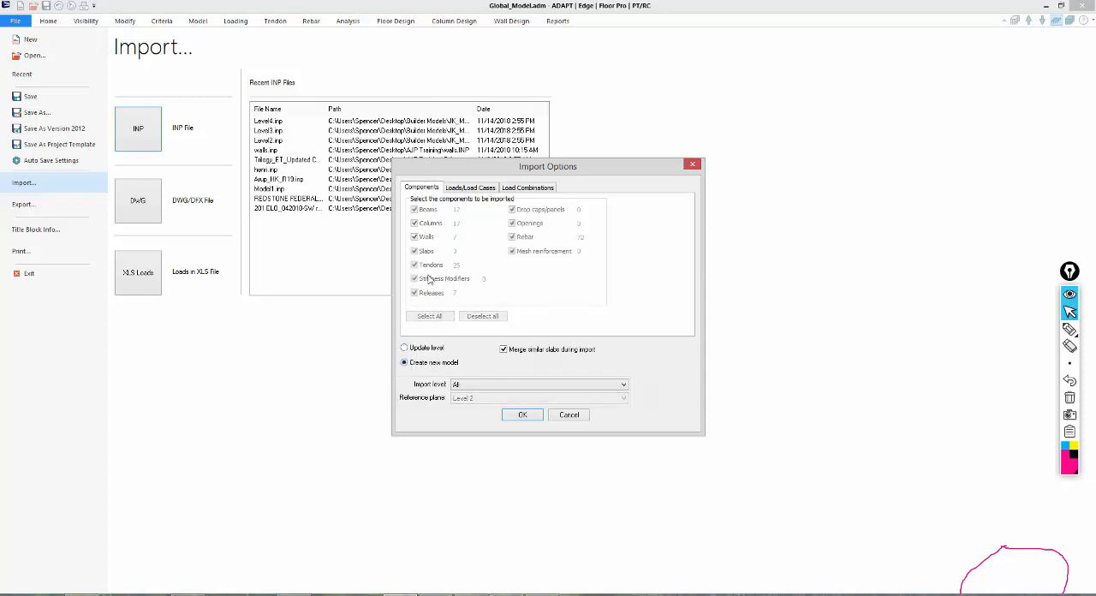
pyautogui.click(418, 349)
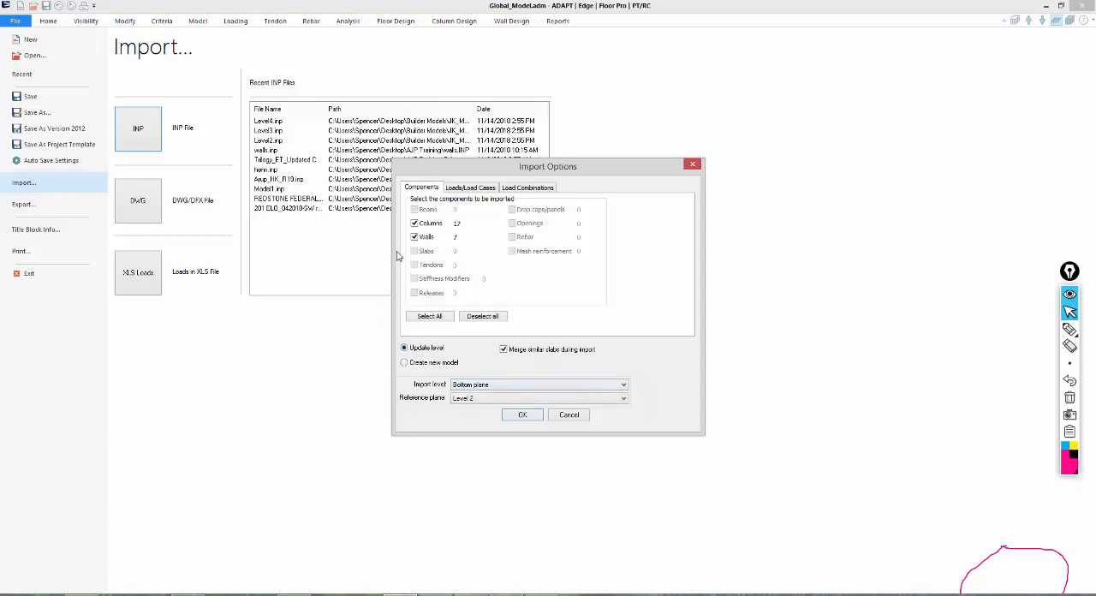
pyautogui.click(418, 363)
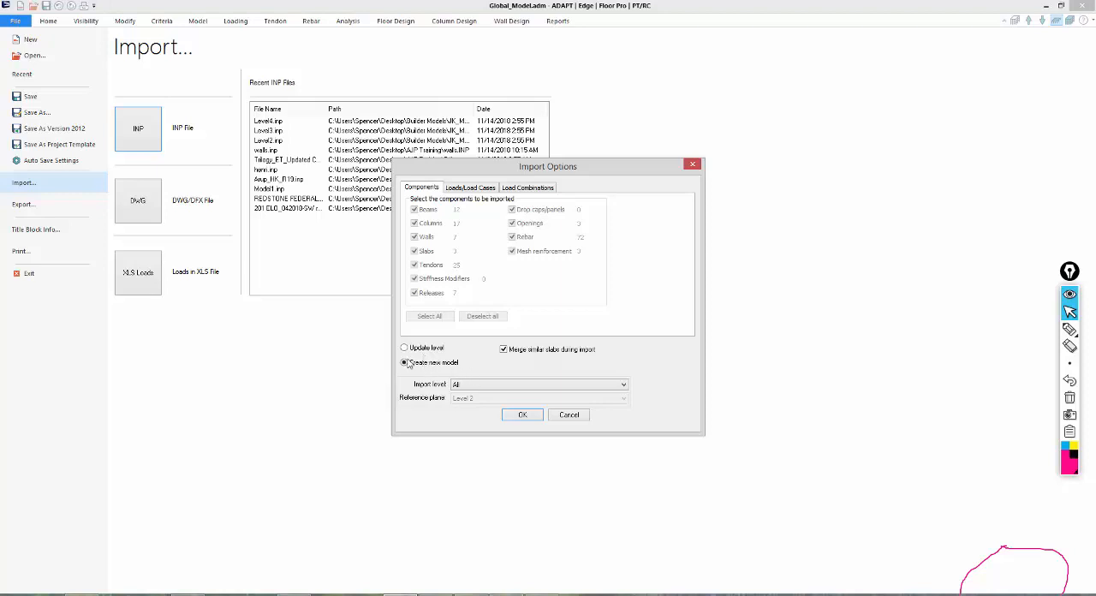
pyautogui.click(406, 349)
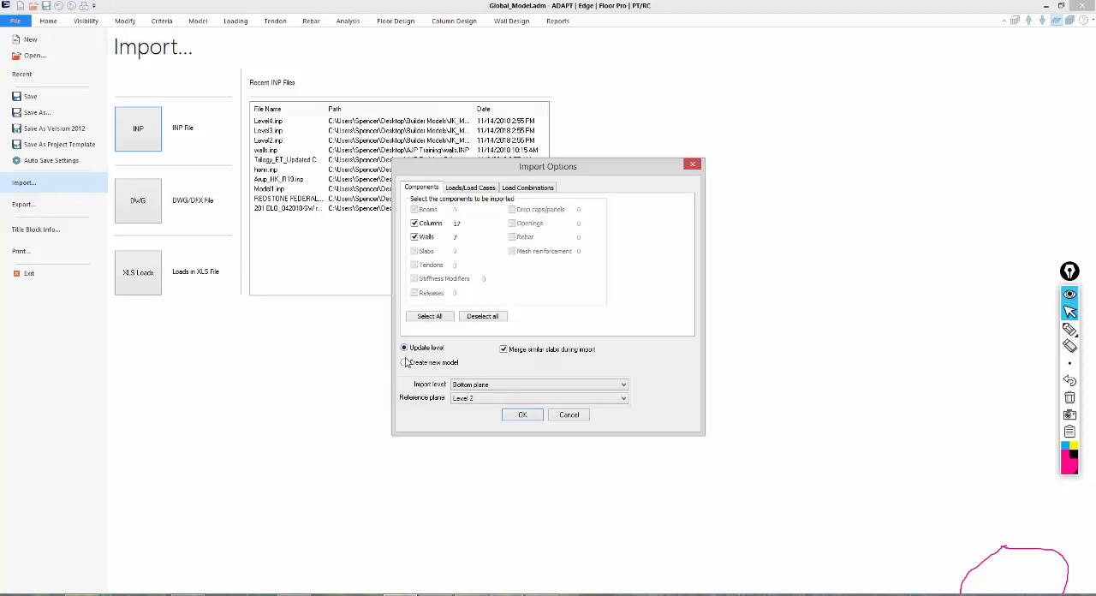
pyautogui.click(406, 363)
pyautogui.click(484, 387)
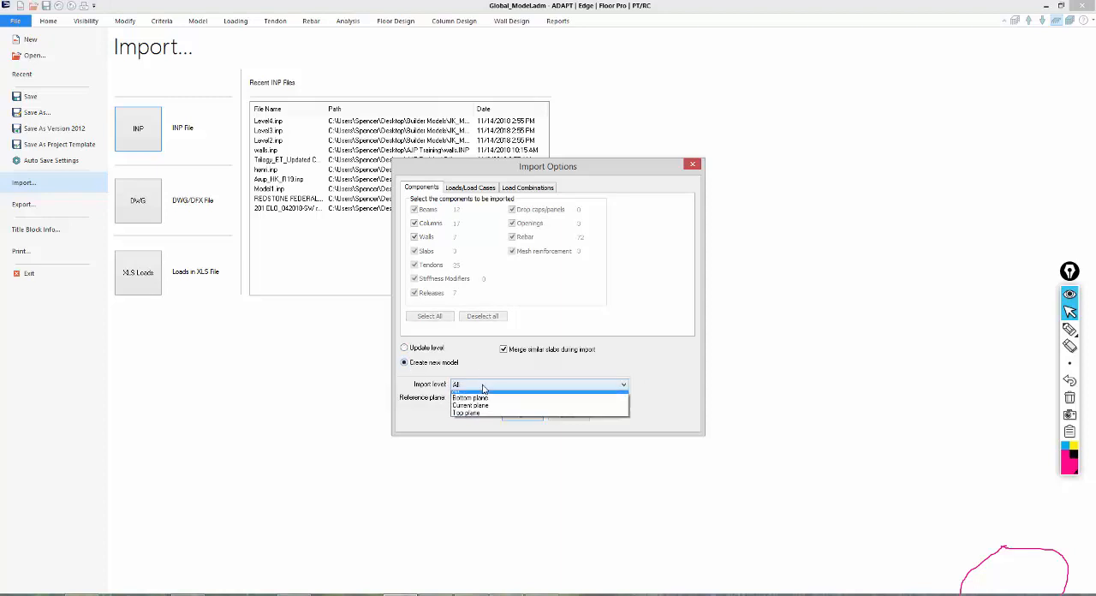
pyautogui.click(476, 409)
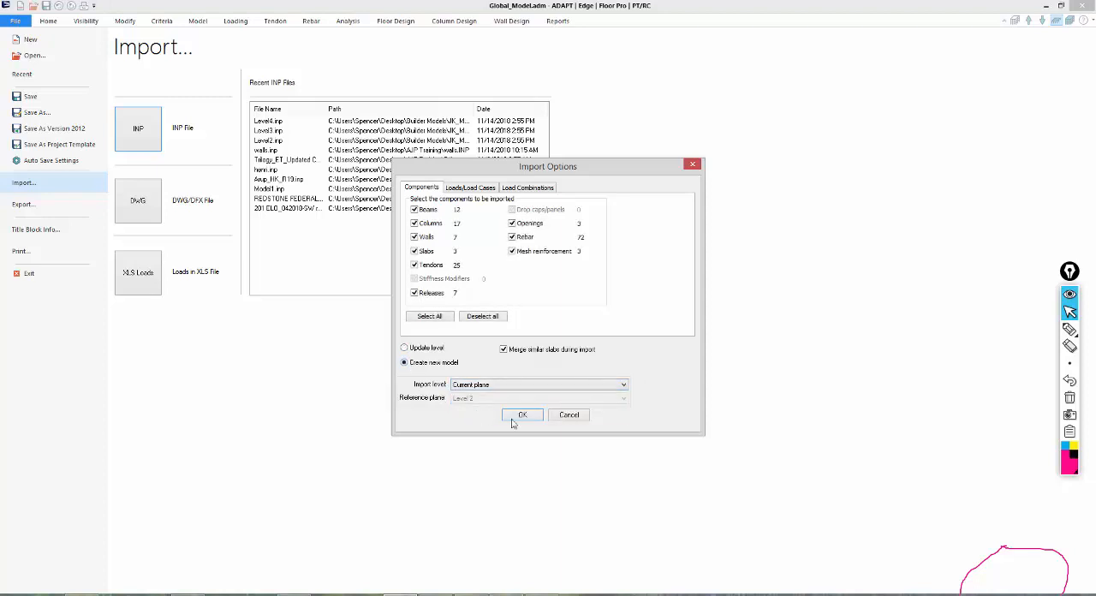
# Sketch the top, current and bottom planes with columns under the current plane using the annotation pen, and clear all the markup.
pyautogui.click(1070, 332)
pyautogui.click(1070, 331)
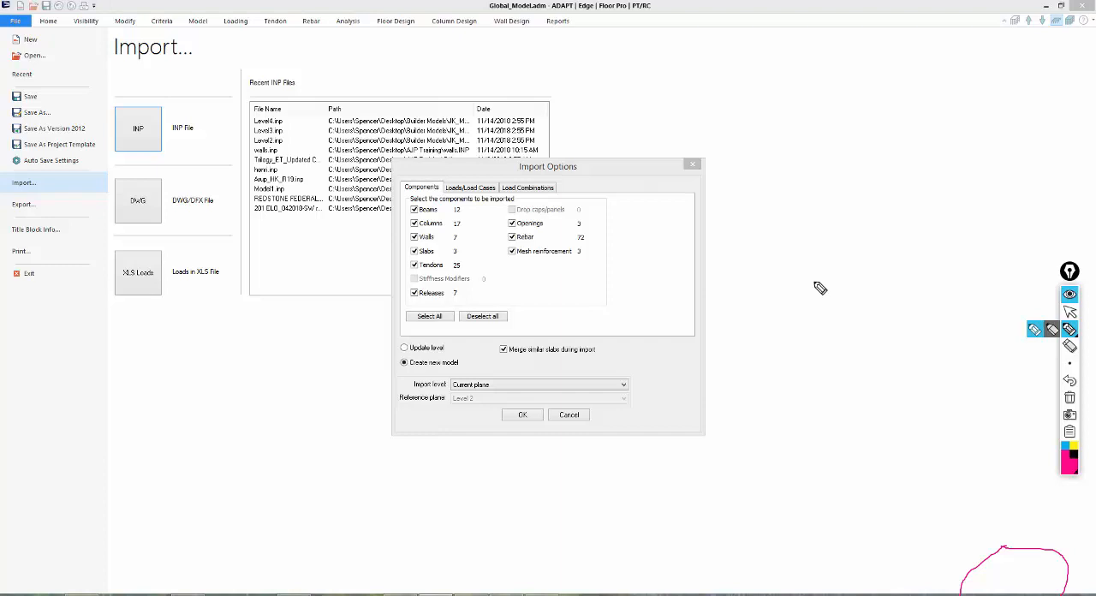
pyautogui.moveTo(796, 283); pyautogui.dragTo(987, 282)
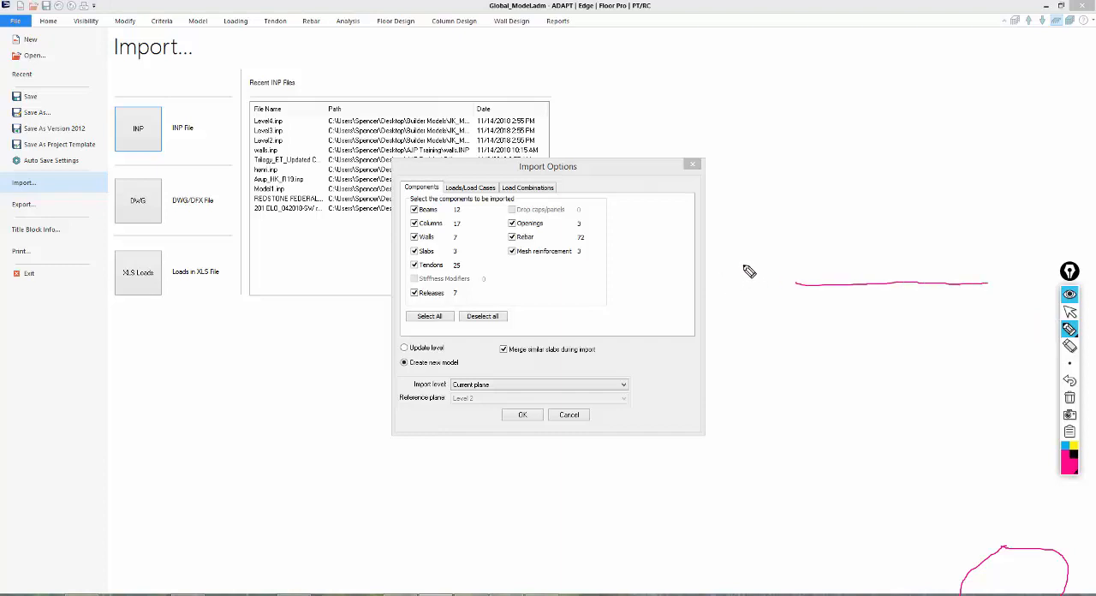
pyautogui.moveTo(743, 266)
pyautogui.mouseDown()
pyautogui.moveTo(743, 286)
pyautogui.moveTo(773, 271)
pyautogui.moveTo(765, 276)
pyautogui.mouseUp()
pyautogui.moveTo(784, 219); pyautogui.dragTo(996, 217)
pyautogui.moveTo(748, 225)
pyautogui.mouseDown()
pyautogui.moveTo(746, 207)
pyautogui.moveTo(776, 200)
pyautogui.mouseUp()
pyautogui.moveTo(794, 351); pyautogui.dragTo(973, 358)
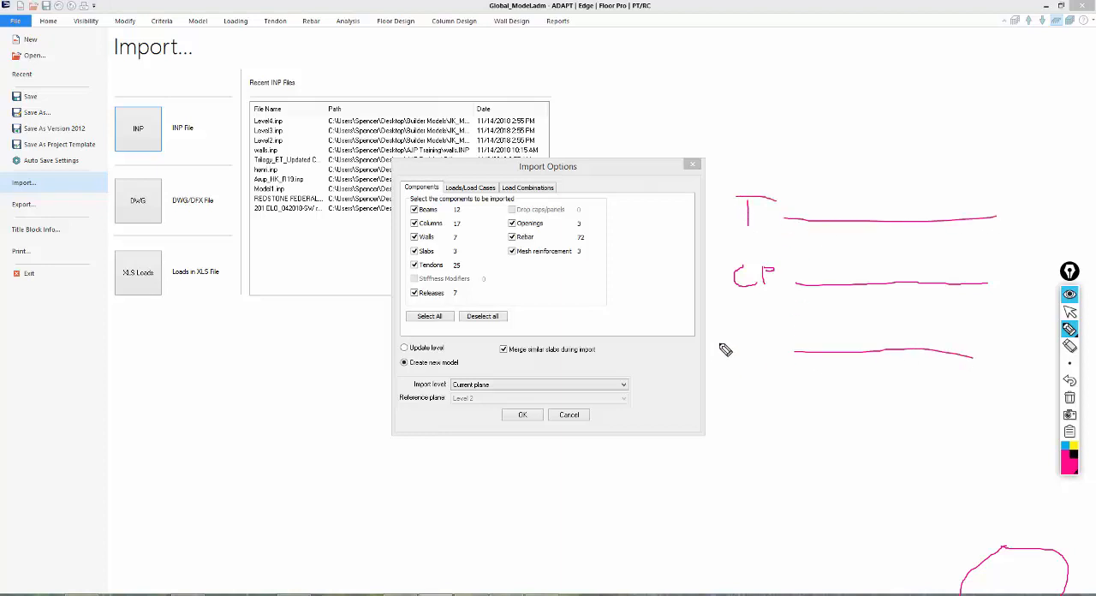
pyautogui.moveTo(724, 349)
pyautogui.mouseDown()
pyautogui.moveTo(734, 361)
pyautogui.moveTo(762, 348)
pyautogui.moveTo(753, 341)
pyautogui.moveTo(758, 350)
pyautogui.mouseUp()
pyautogui.moveTo(793, 293)
pyautogui.mouseDown()
pyautogui.moveTo(975, 298)
pyautogui.moveTo(952, 358)
pyautogui.mouseUp()
pyautogui.moveTo(959, 300); pyautogui.dragTo(961, 361)
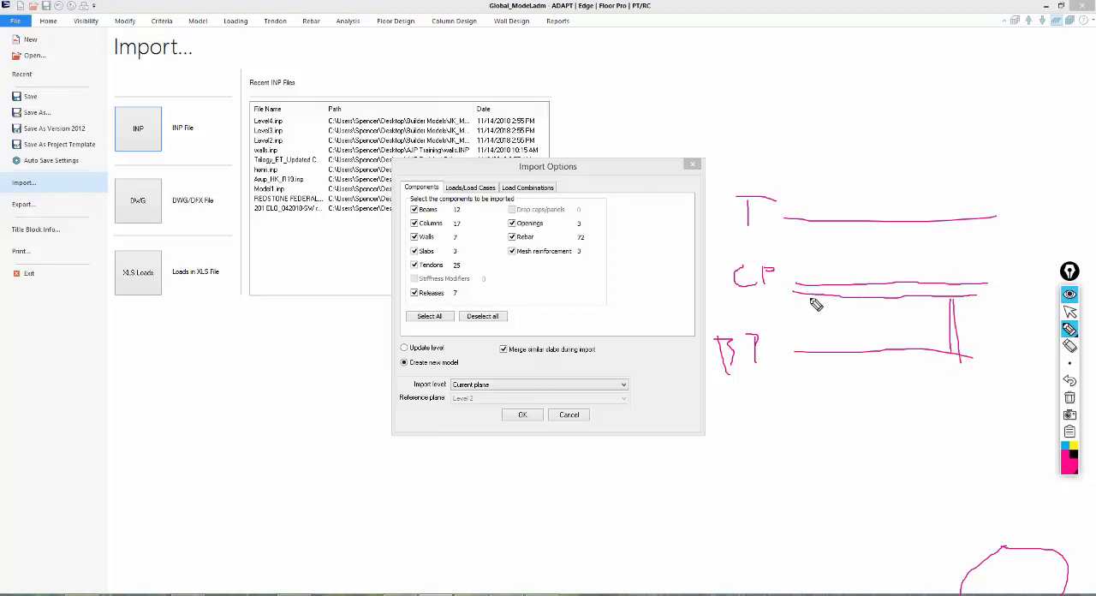
pyautogui.moveTo(809, 298)
pyautogui.mouseDown()
pyautogui.moveTo(812, 355)
pyautogui.moveTo(825, 360)
pyautogui.mouseUp()
pyautogui.moveTo(859, 300); pyautogui.dragTo(866, 360)
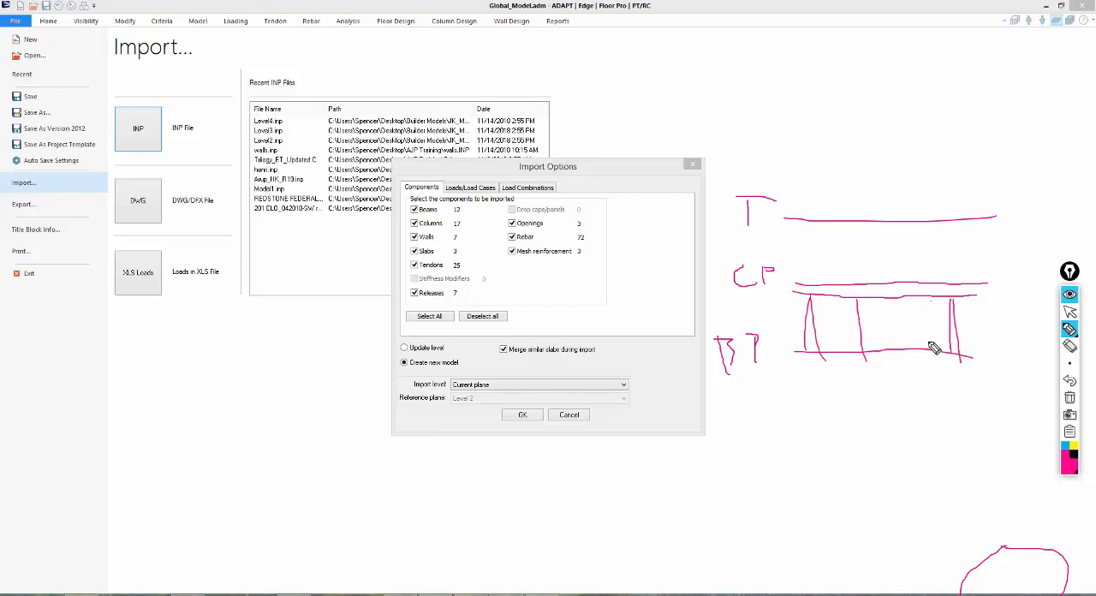
pyautogui.moveTo(930, 299); pyautogui.dragTo(928, 370)
pyautogui.moveTo(797, 198); pyautogui.dragTo(970, 265)
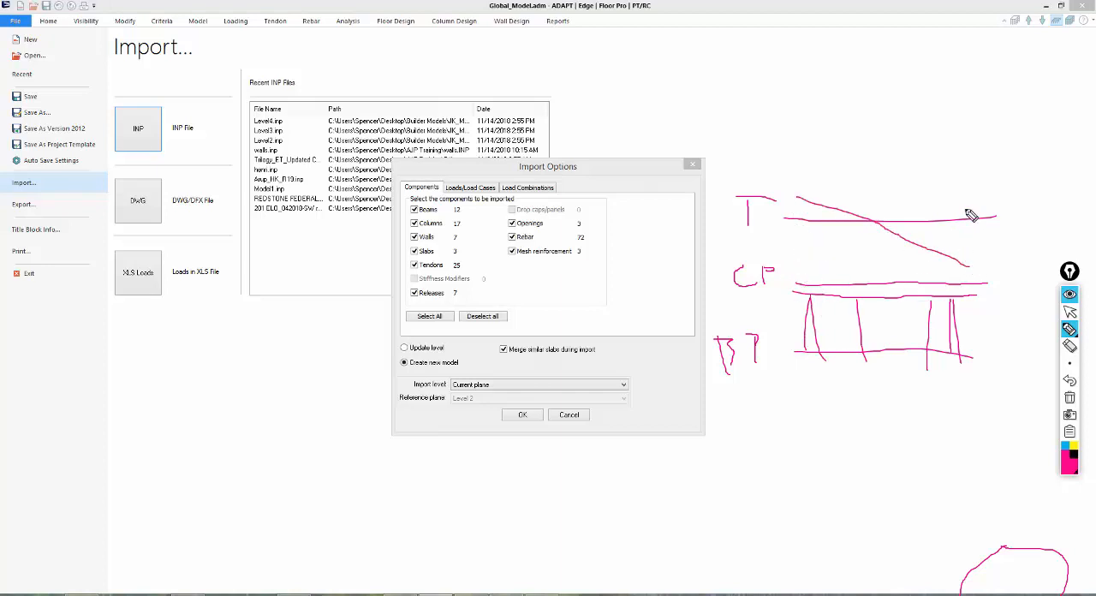
pyautogui.moveTo(971, 203); pyautogui.dragTo(822, 266)
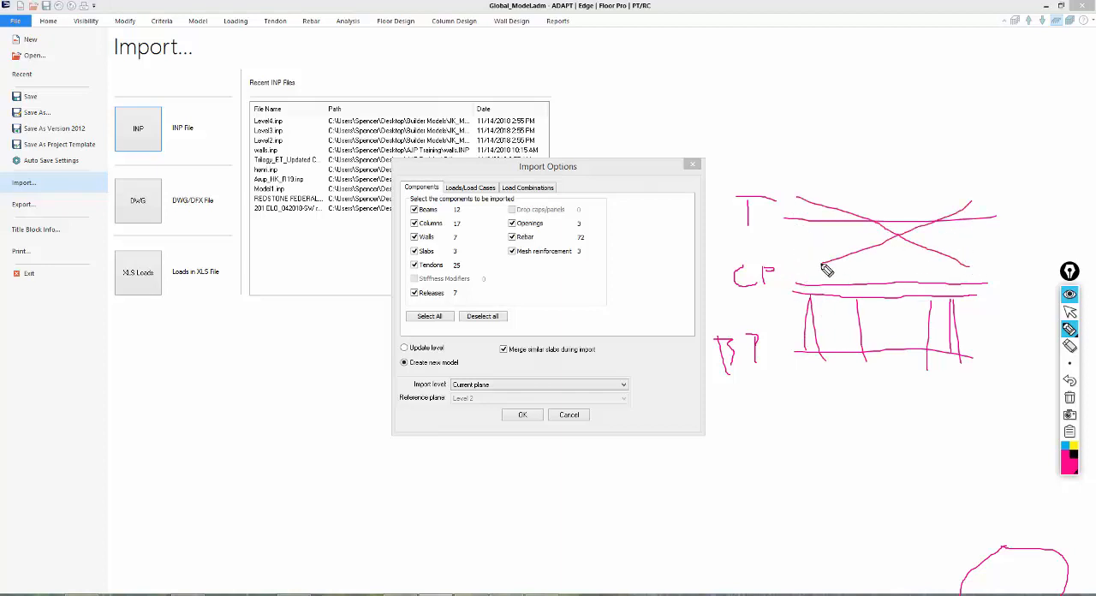
pyautogui.moveTo(712, 291)
pyautogui.mouseDown()
pyautogui.moveTo(802, 312)
pyautogui.moveTo(813, 263)
pyautogui.moveTo(724, 272)
pyautogui.moveTo(728, 298)
pyautogui.mouseUp()
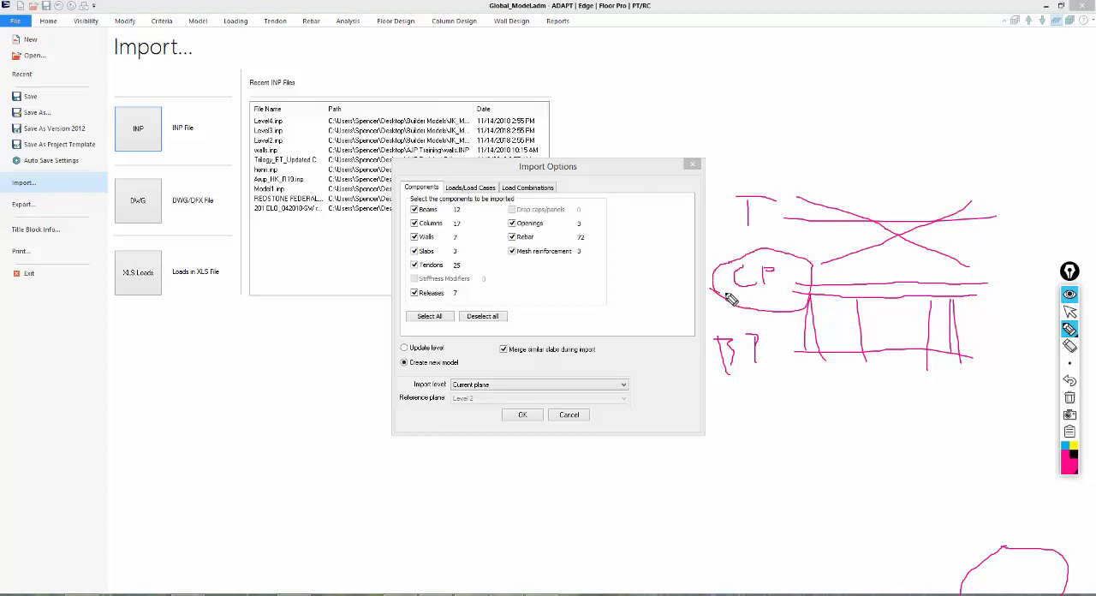
pyautogui.click(1070, 397)
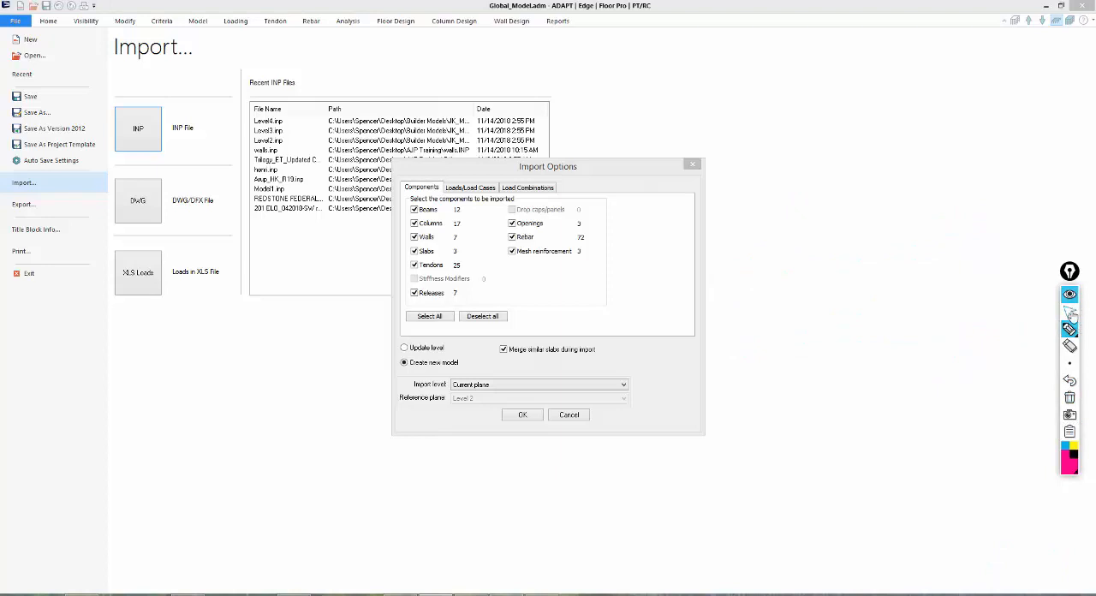
pyautogui.click(1071, 313)
# Turn off merging of similar slabs during import and choose the Update level import mode.
pyautogui.click(504, 350)
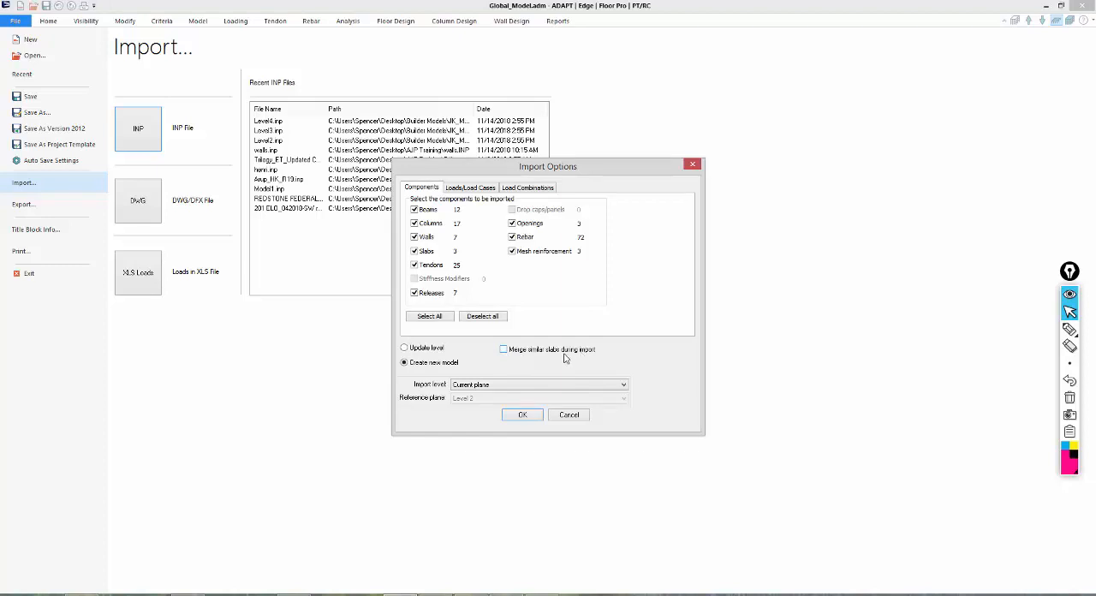
pyautogui.click(470, 387)
pyautogui.click(416, 348)
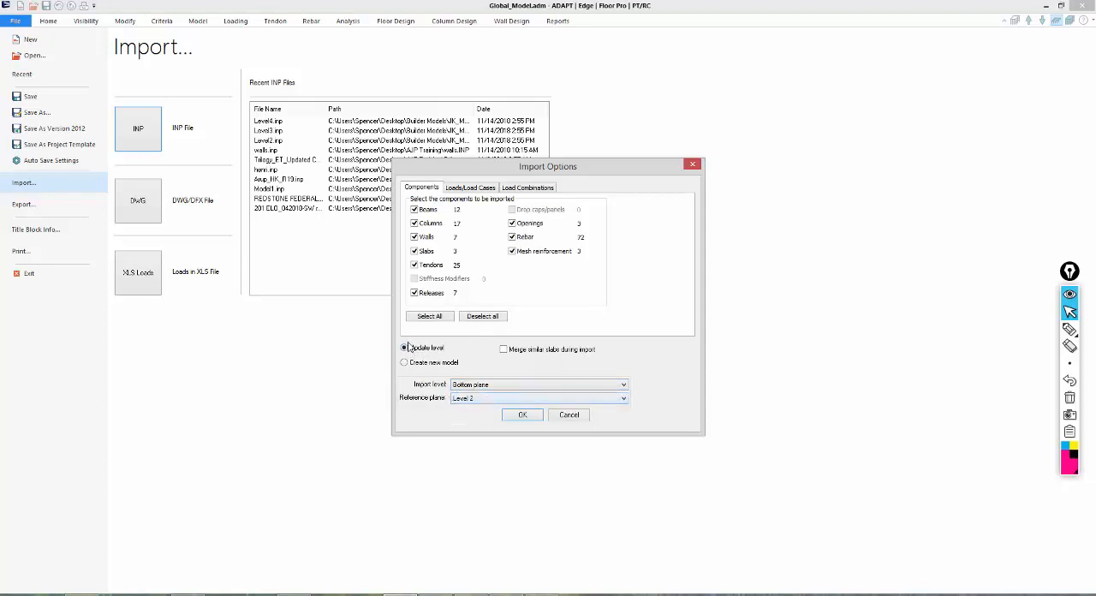
pyautogui.click(460, 384)
pyautogui.click(464, 402)
pyautogui.click(405, 362)
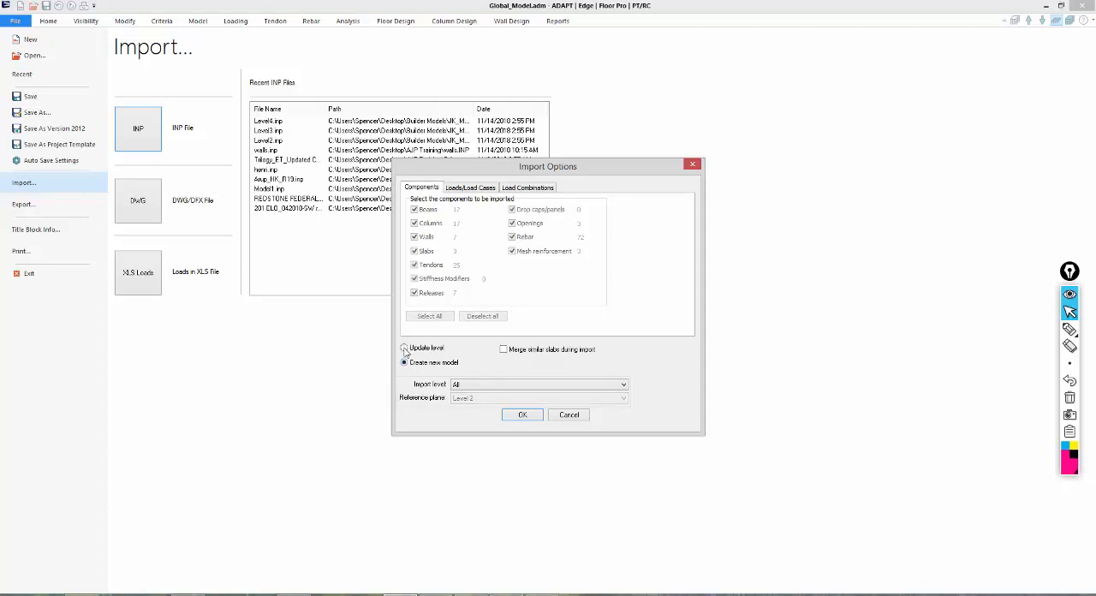
pyautogui.click(404, 348)
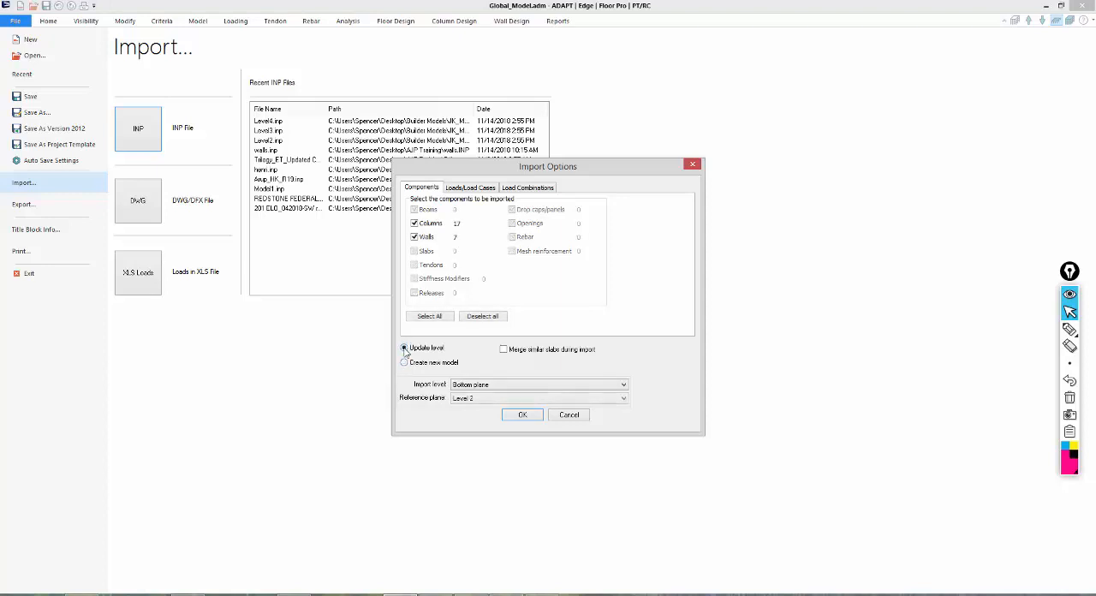
# Set the import level to Current plane and include the beams, slabs and rebar among the imported components.
pyautogui.click(464, 386)
pyautogui.click(463, 402)
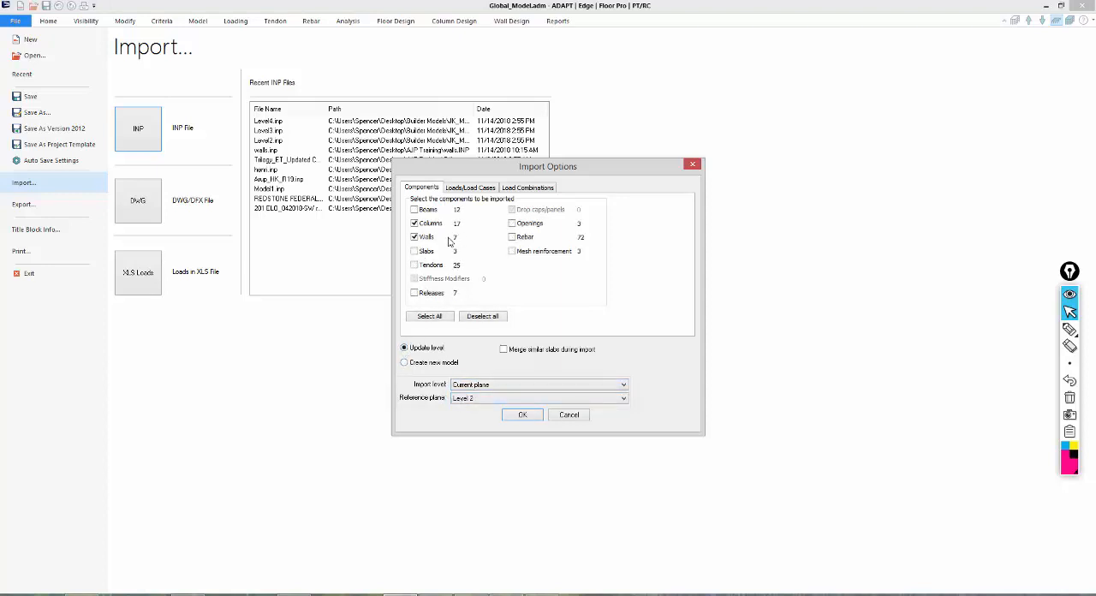
pyautogui.click(414, 252)
pyautogui.click(512, 237)
# Set both the Dead_load and Live_load cases to import as Applied force only.
pyautogui.click(463, 189)
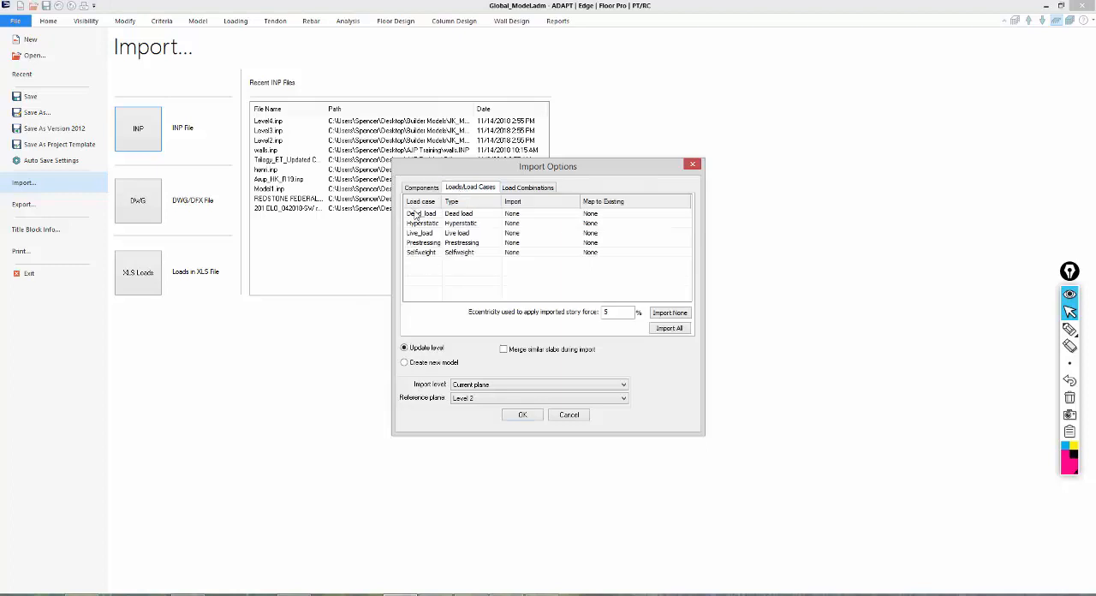
pyautogui.click(513, 215)
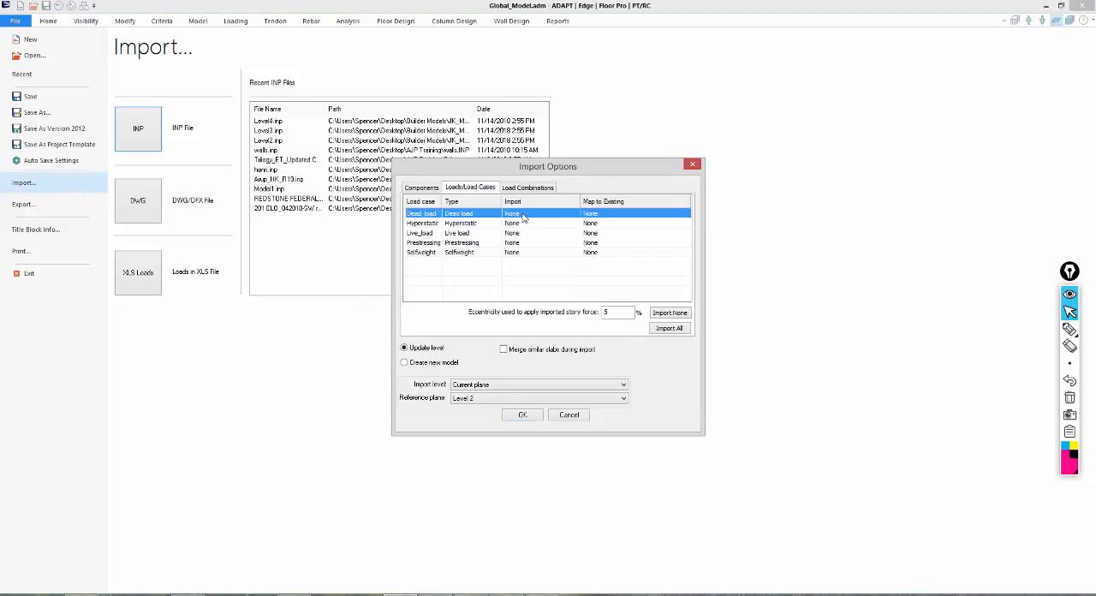
pyautogui.click(520, 215)
pyautogui.click(521, 233)
pyautogui.click(512, 234)
pyautogui.click(514, 234)
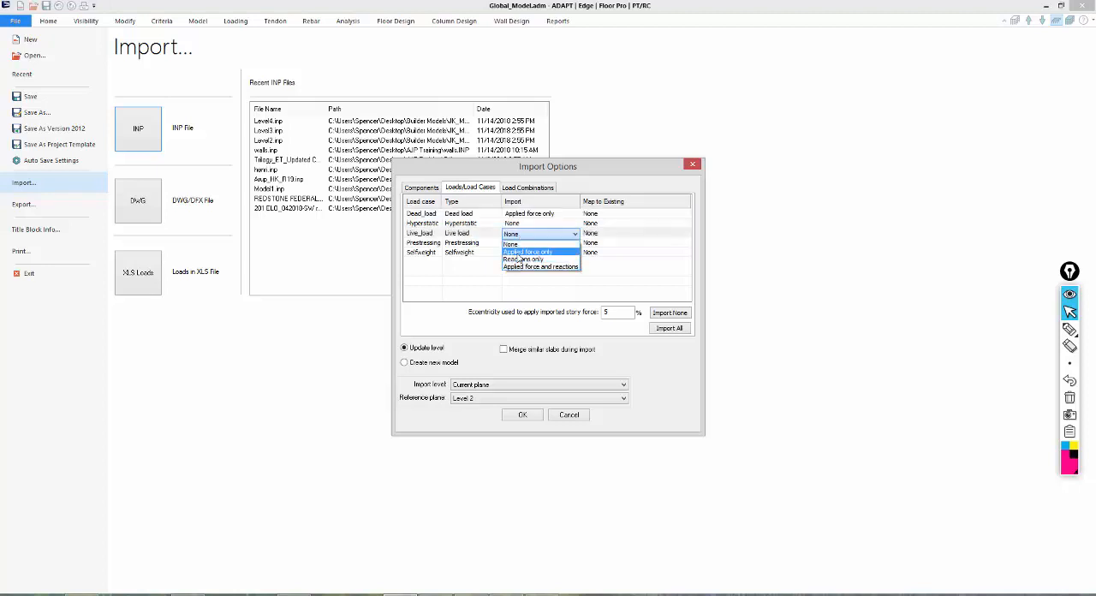
pyautogui.click(518, 252)
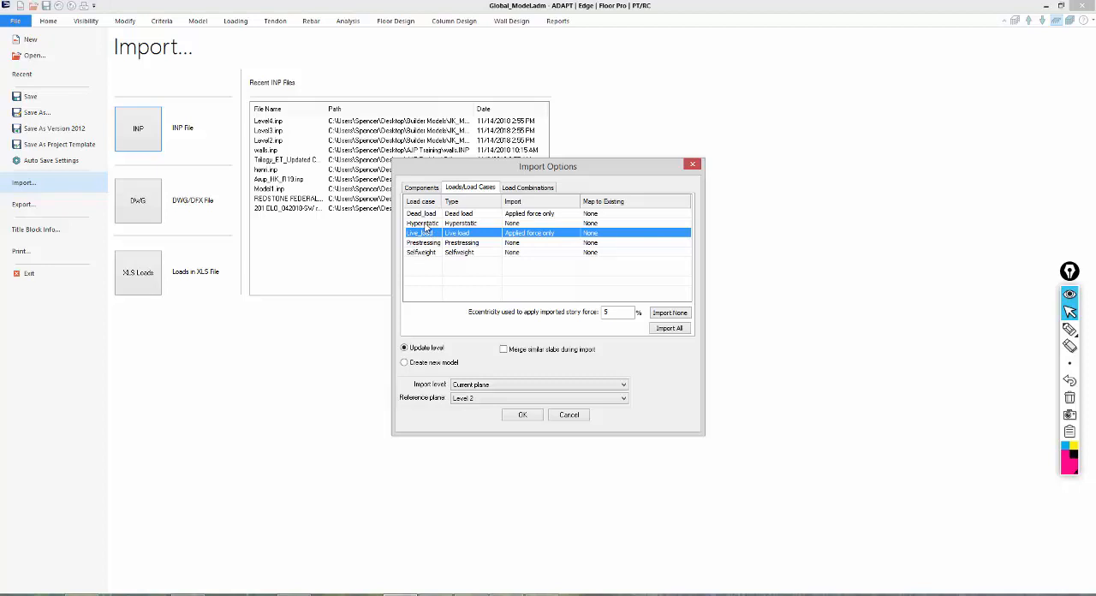
# Include all load combinations, run the import, and replace the existing Initial load combination.
pyautogui.click(528, 188)
pyautogui.moveTo(681, 208)
pyautogui.mouseDown()
pyautogui.moveTo(684, 280)
pyautogui.moveTo(681, 216)
pyautogui.mouseUp()
pyautogui.click(609, 312)
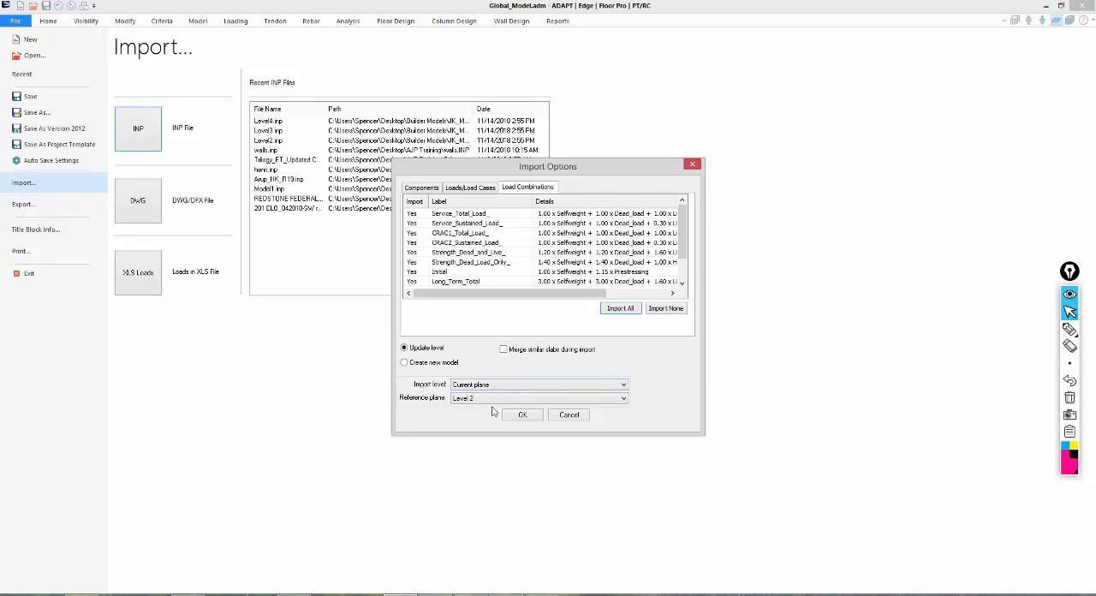
pyautogui.click(519, 416)
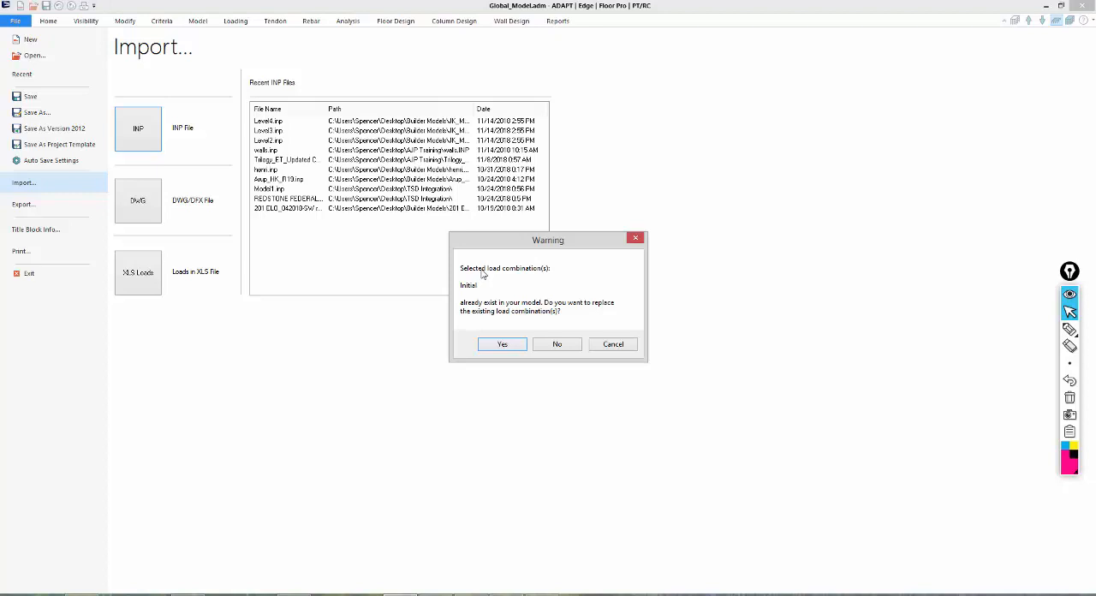
pyautogui.click(500, 344)
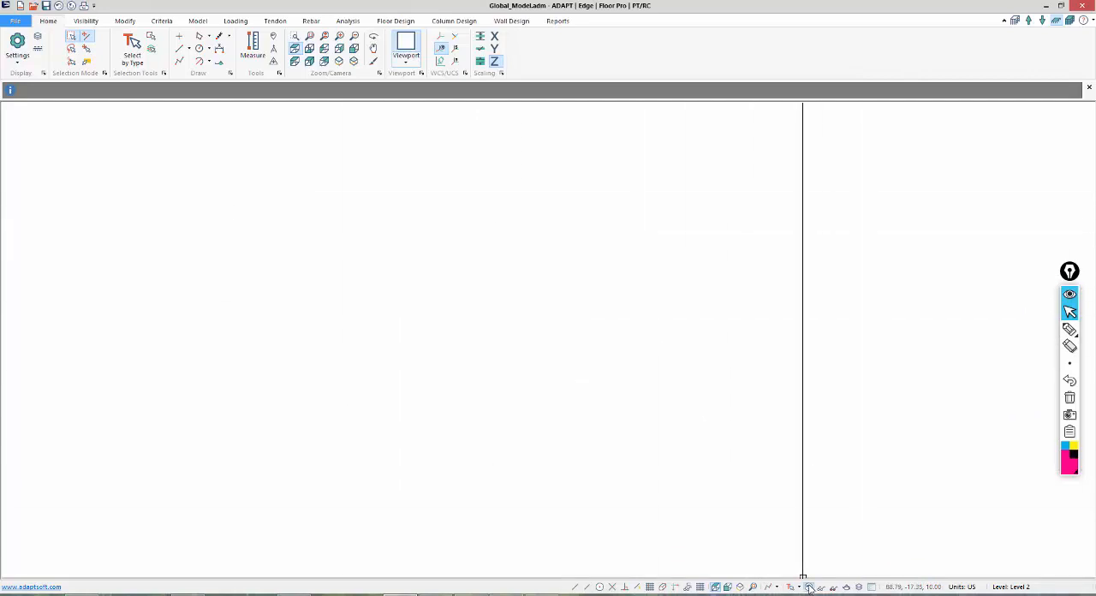
# Fit the whole imported Level 2 floor in the plan view and examine its outline and components.
pyautogui.click(754, 588)
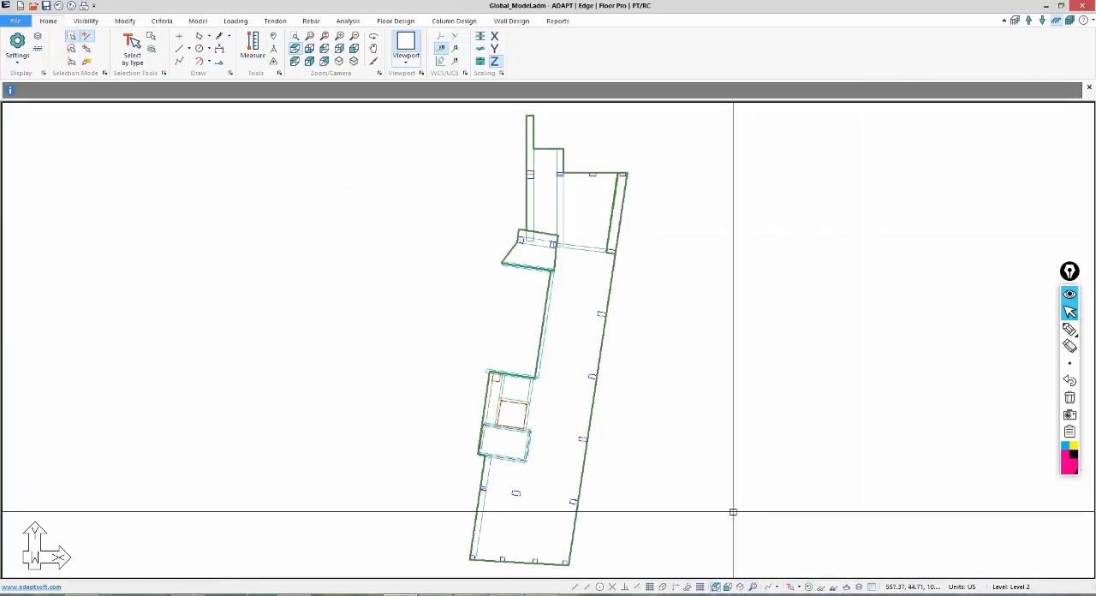
pyautogui.moveTo(716, 434); pyautogui.dragTo(728, 416, button='middle')
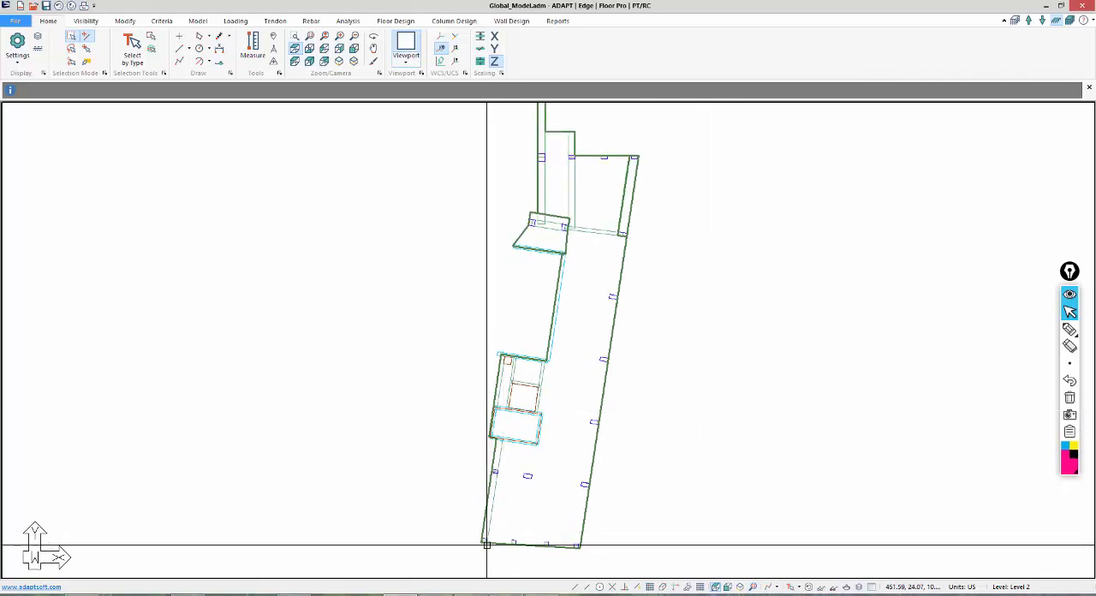
pyautogui.scroll(1, 477, 554)
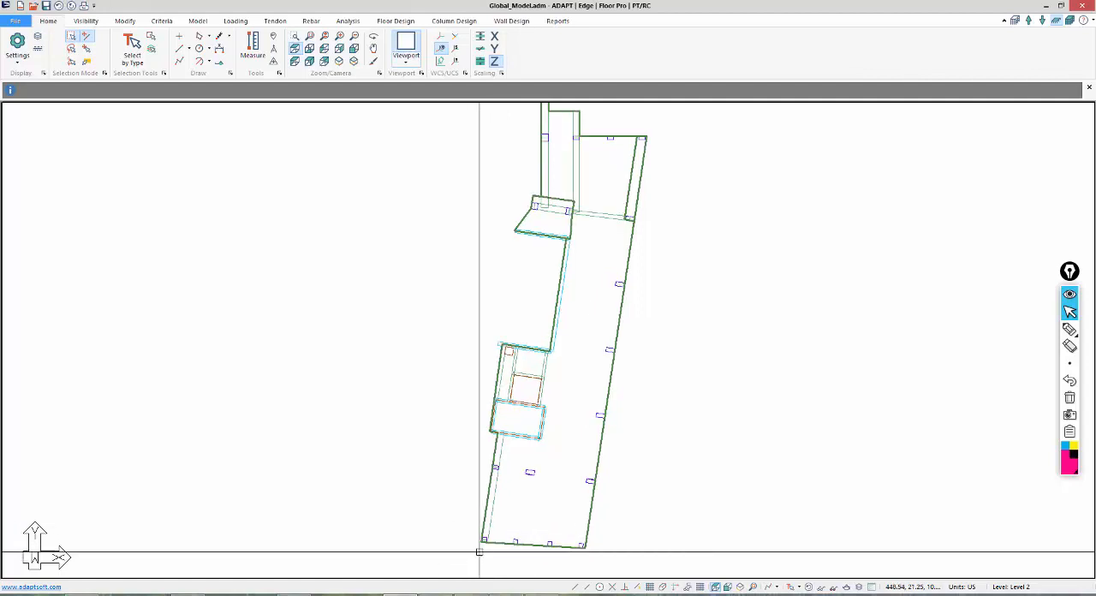
pyautogui.scroll(-2, 497, 556)
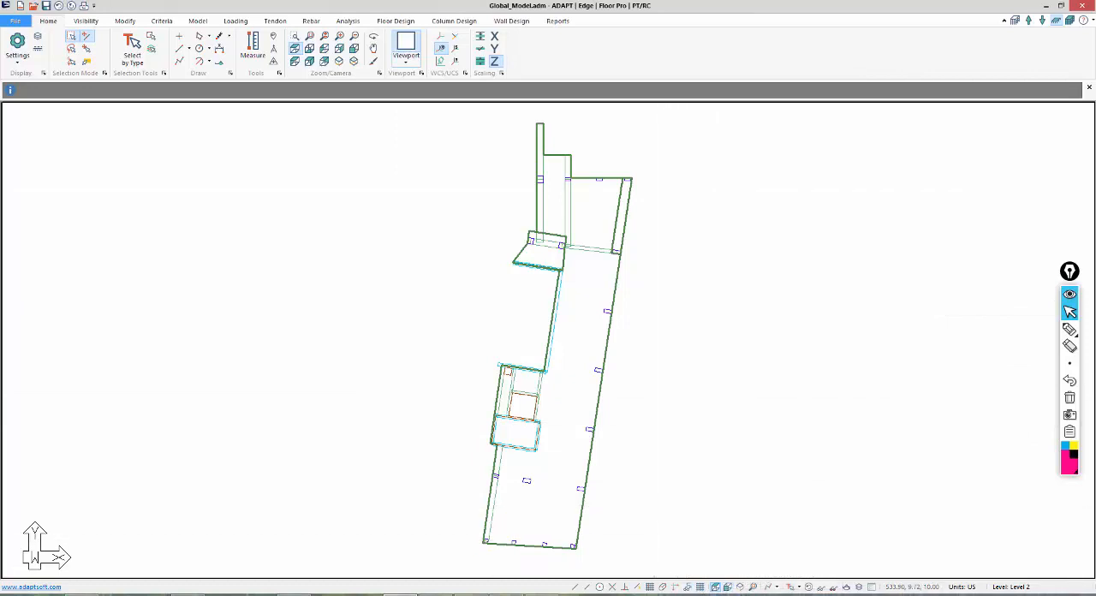
# Show all levels of the model in side elevation with the reference planes displayed.
pyautogui.click(727, 587)
pyautogui.scroll(-2, 607, 497)
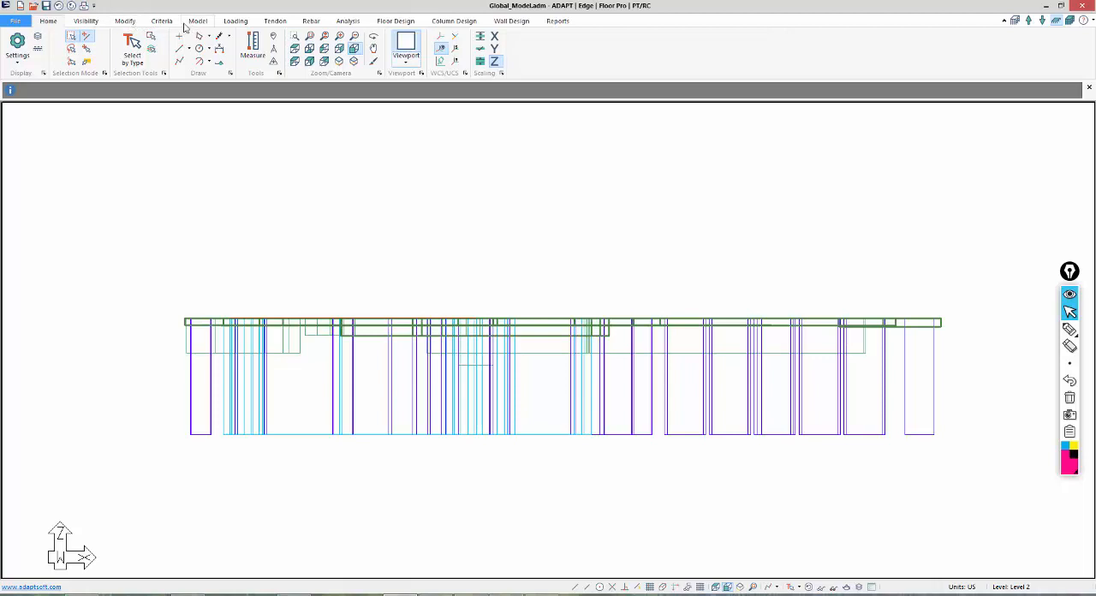
pyautogui.click(85, 20)
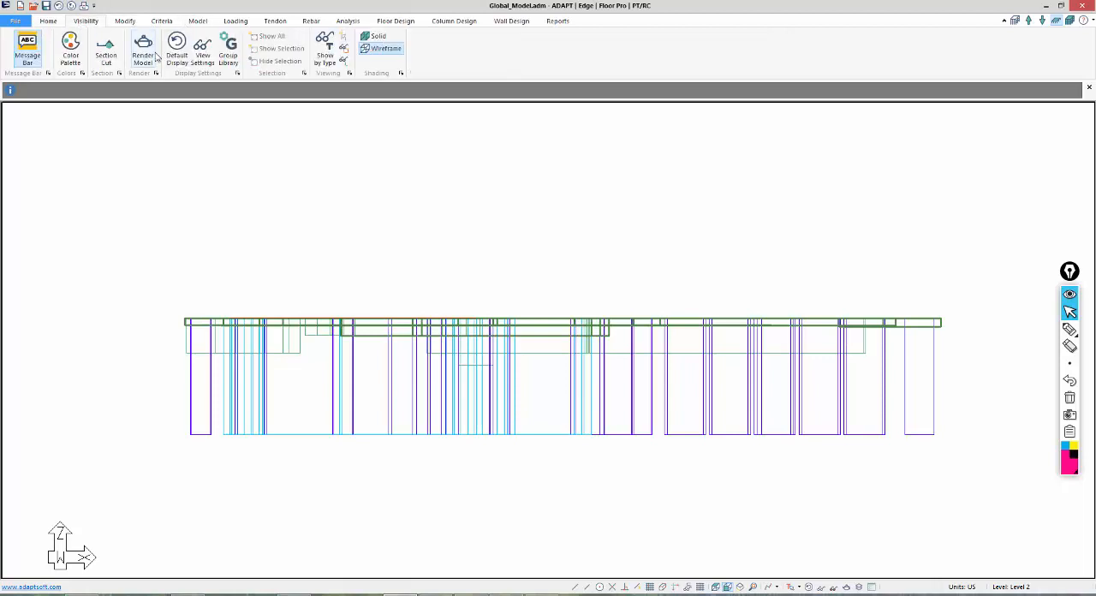
pyautogui.click(200, 57)
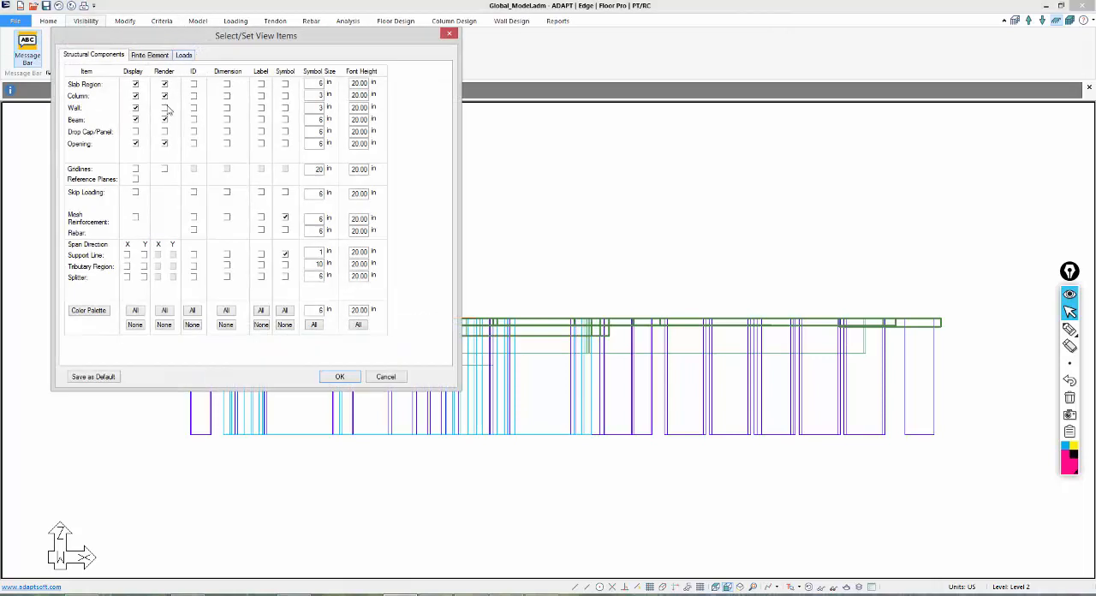
pyautogui.click(166, 107)
pyautogui.click(343, 378)
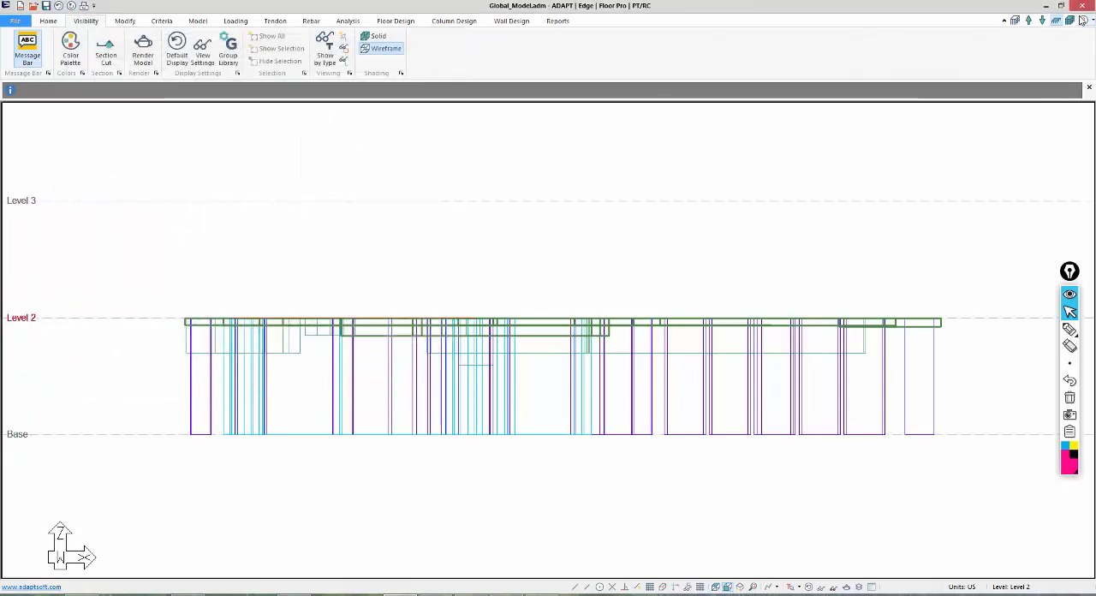
pyautogui.scroll(-1, 229, 263)
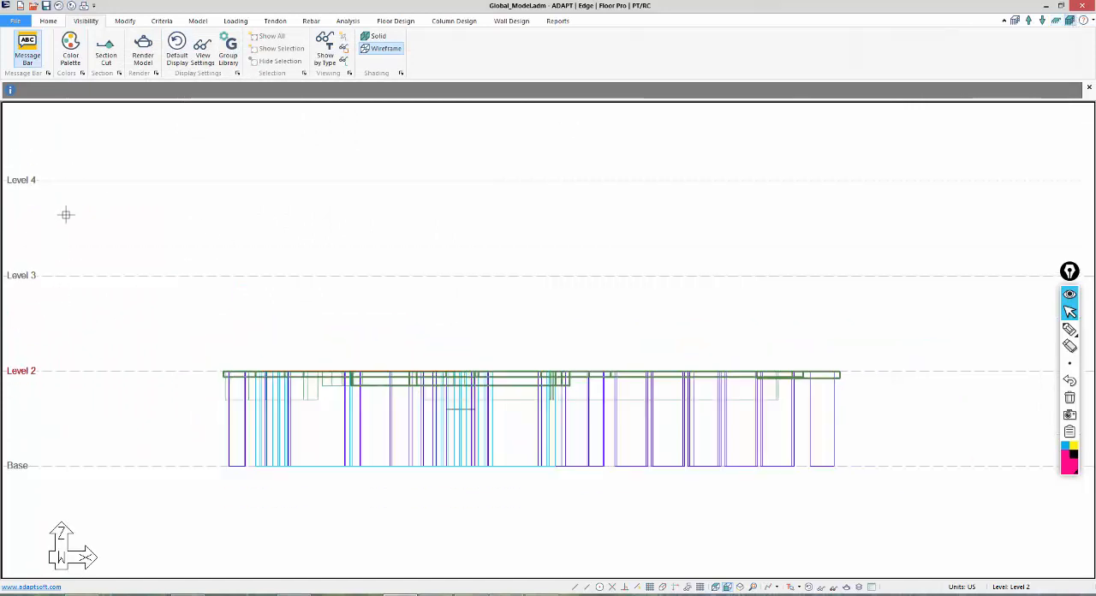
# Return to the single-level top view and make Level 3 the active level.
pyautogui.click(719, 589)
pyautogui.moveTo(700, 480); pyautogui.dragTo(685, 395, button='middle')
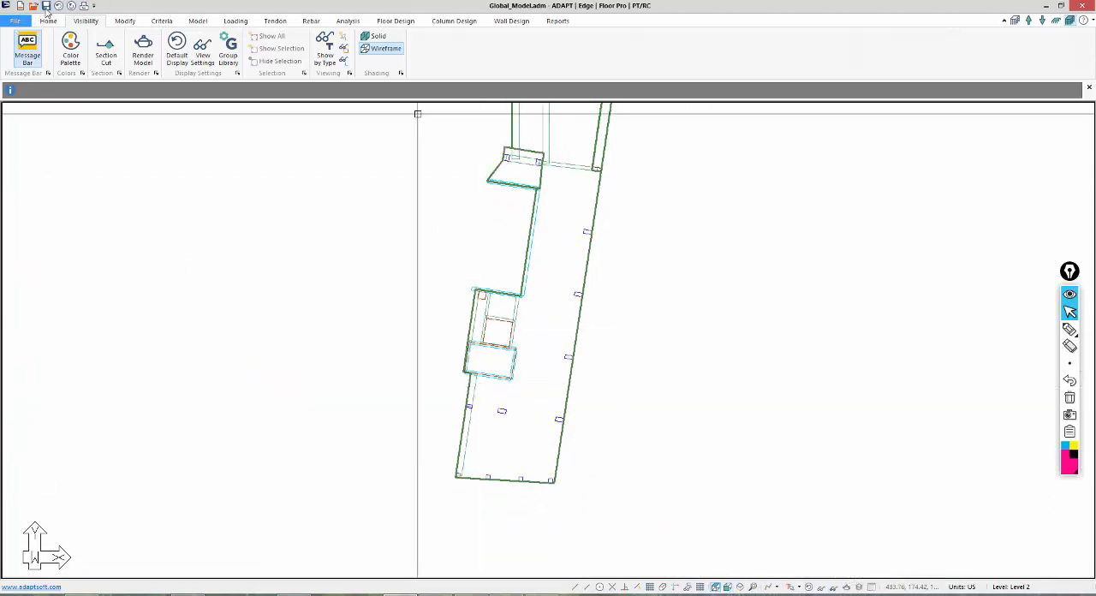
pyautogui.click(1030, 22)
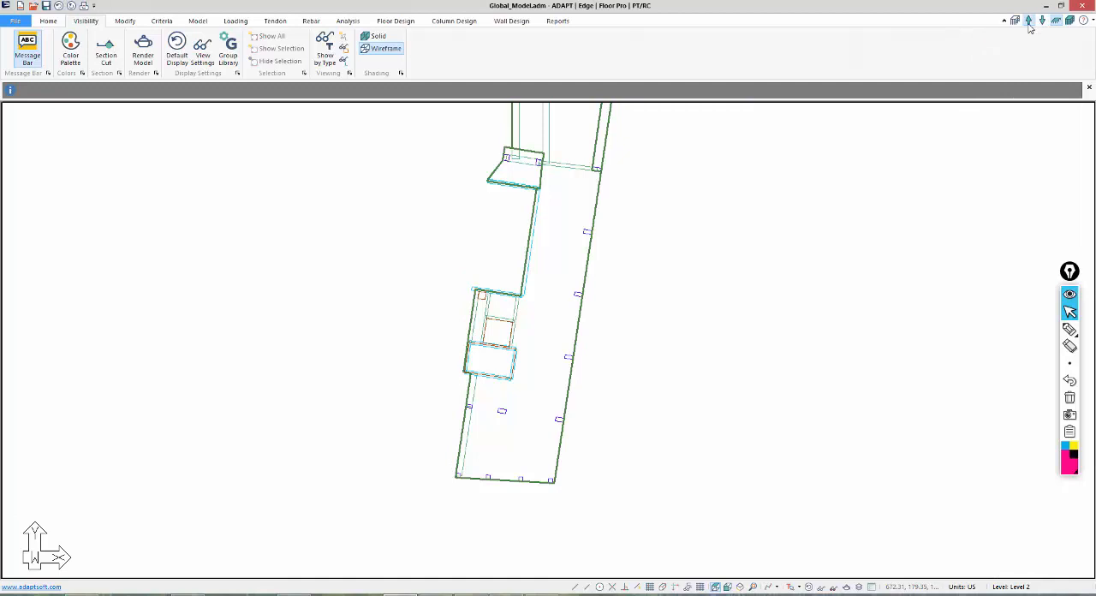
# Circle the Level 3 current-level read-out with the annotation pen.
pyautogui.click(1071, 331)
pyautogui.moveTo(980, 545)
pyautogui.mouseDown()
pyautogui.moveTo(964, 584)
pyautogui.moveTo(1066, 554)
pyautogui.moveTo(963, 544)
pyautogui.mouseUp()
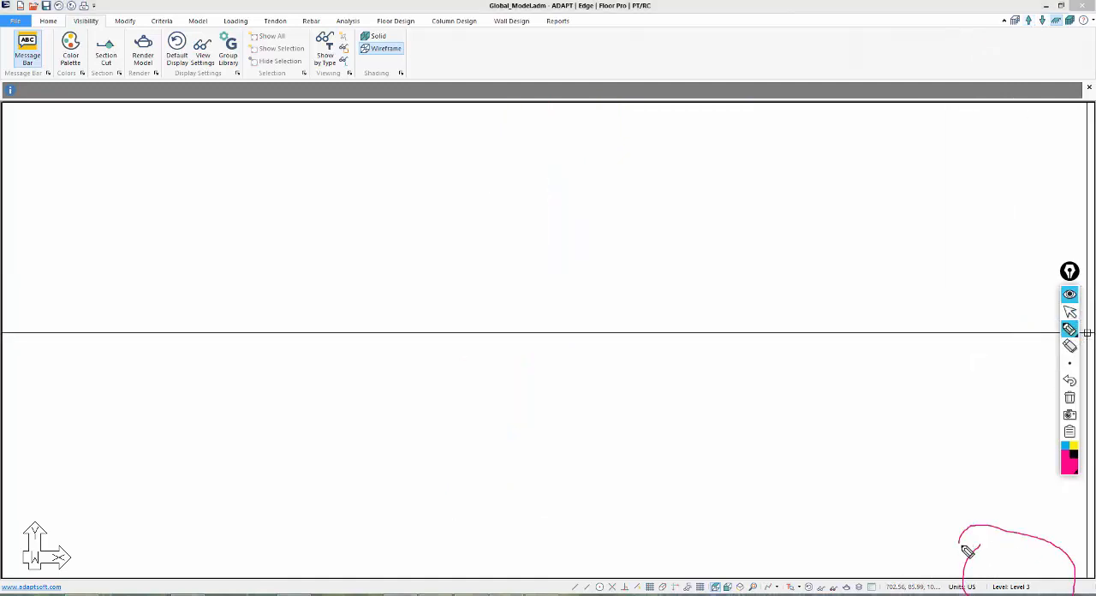
pyautogui.click(1071, 313)
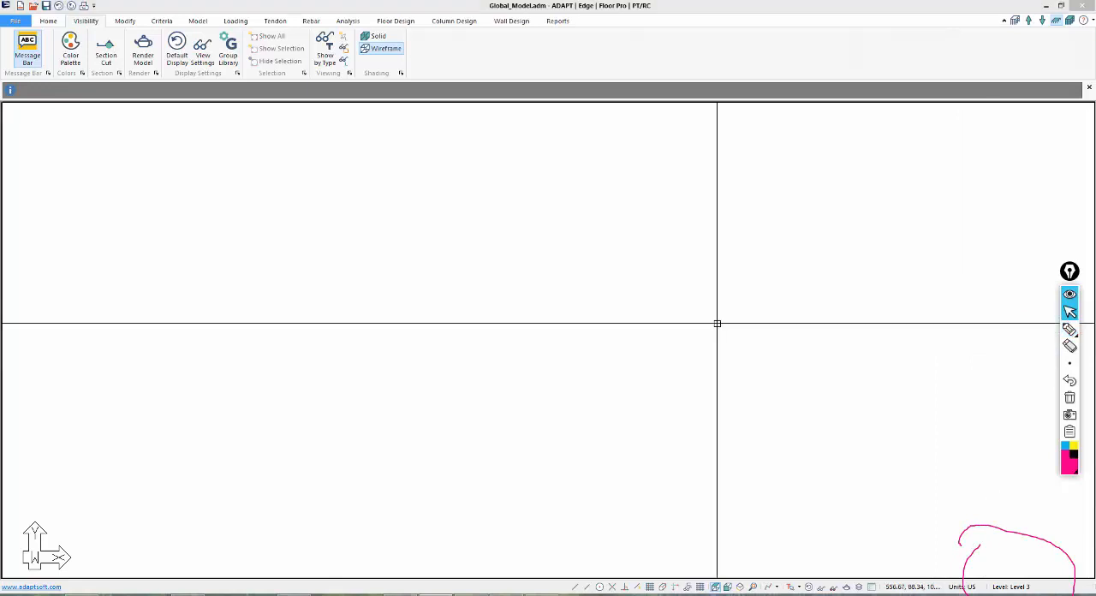
# Start another INP import into the global model using Level3.INP from the JK_MSA folder.
pyautogui.click(10, 20)
pyautogui.click(23, 183)
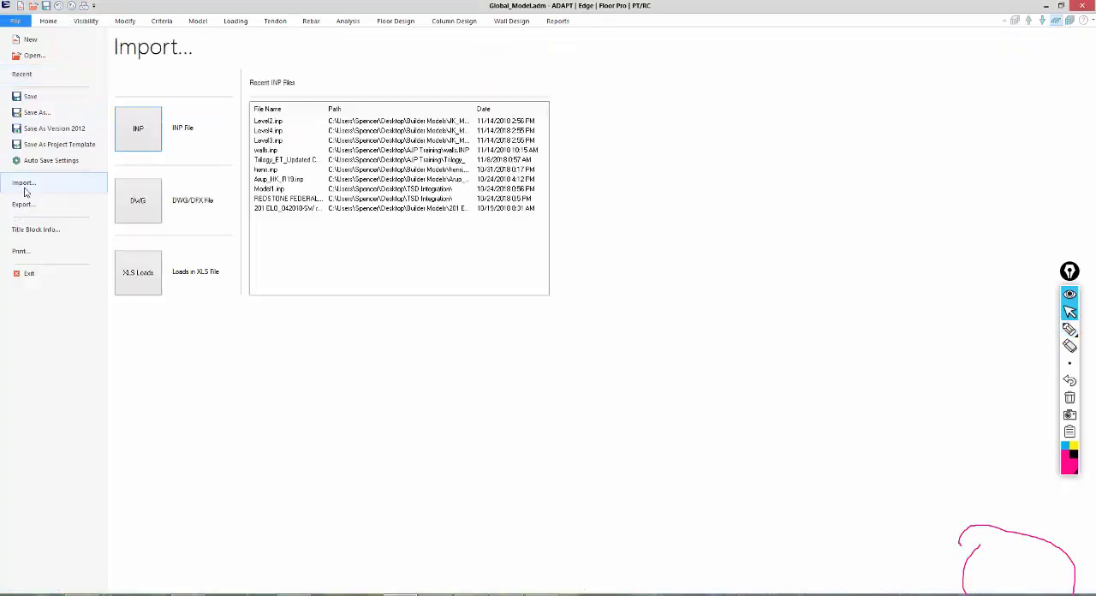
pyautogui.click(155, 138)
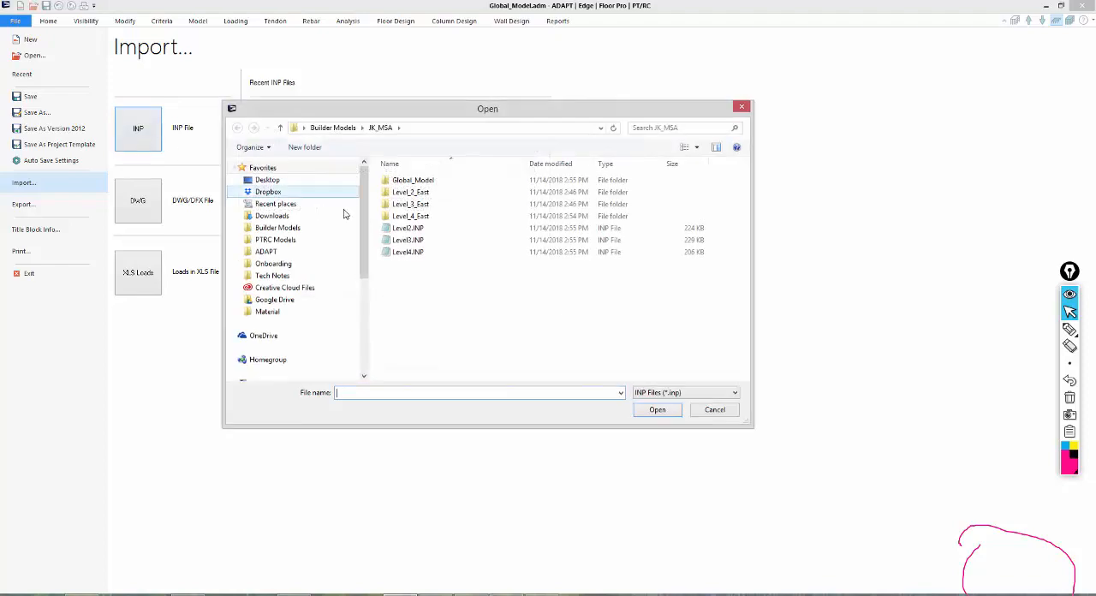
pyautogui.doubleClick(394, 250)
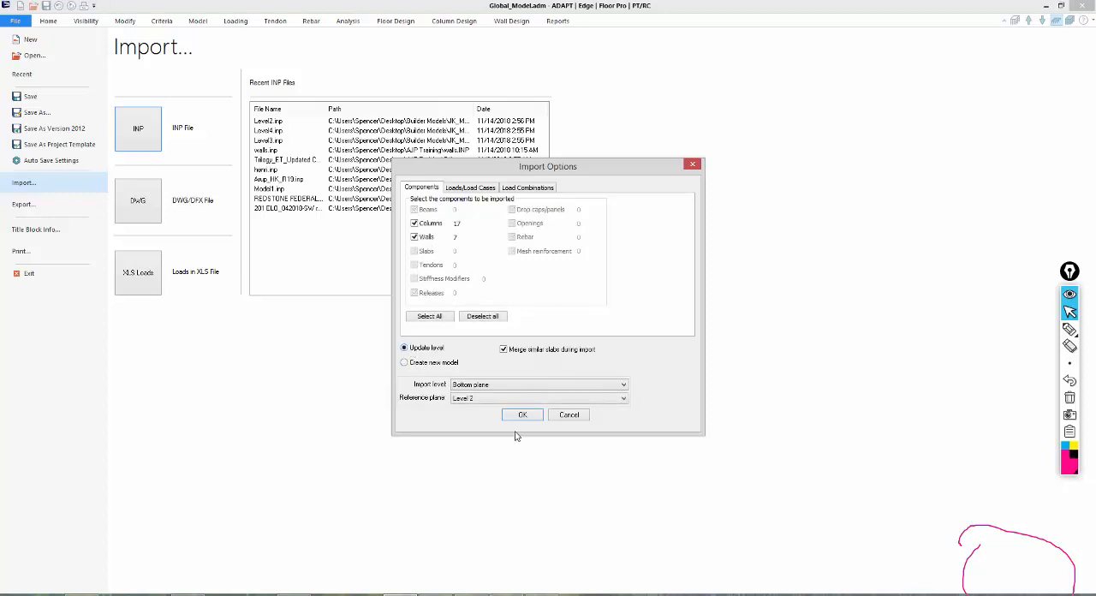
# Compare the two import modes for this file, and choose Update level with Current plane as the import level.
pyautogui.click(521, 386)
pyautogui.click(467, 401)
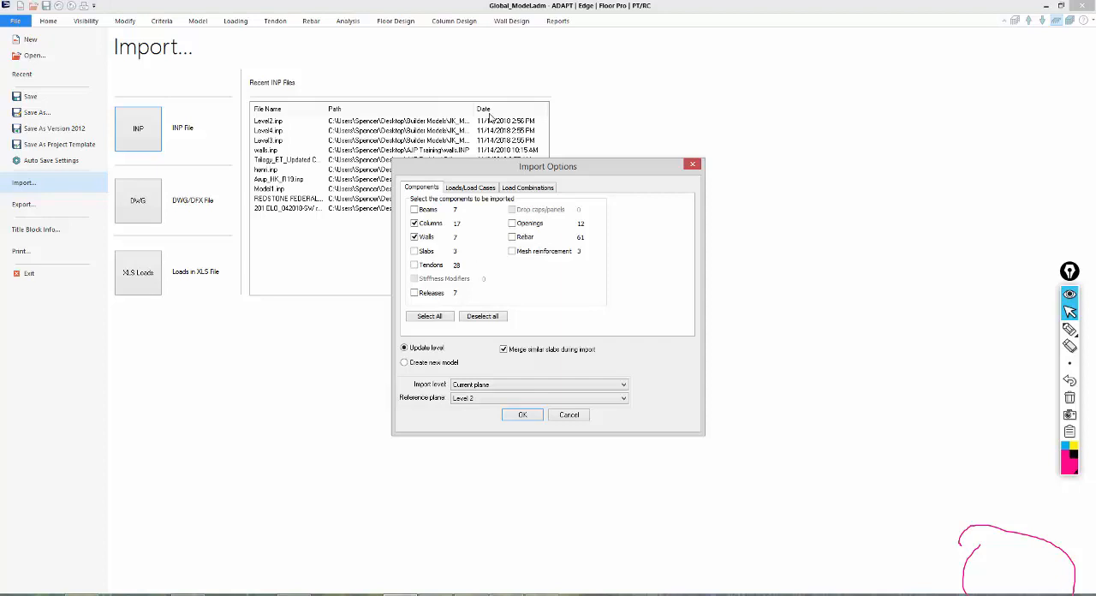
pyautogui.click(415, 364)
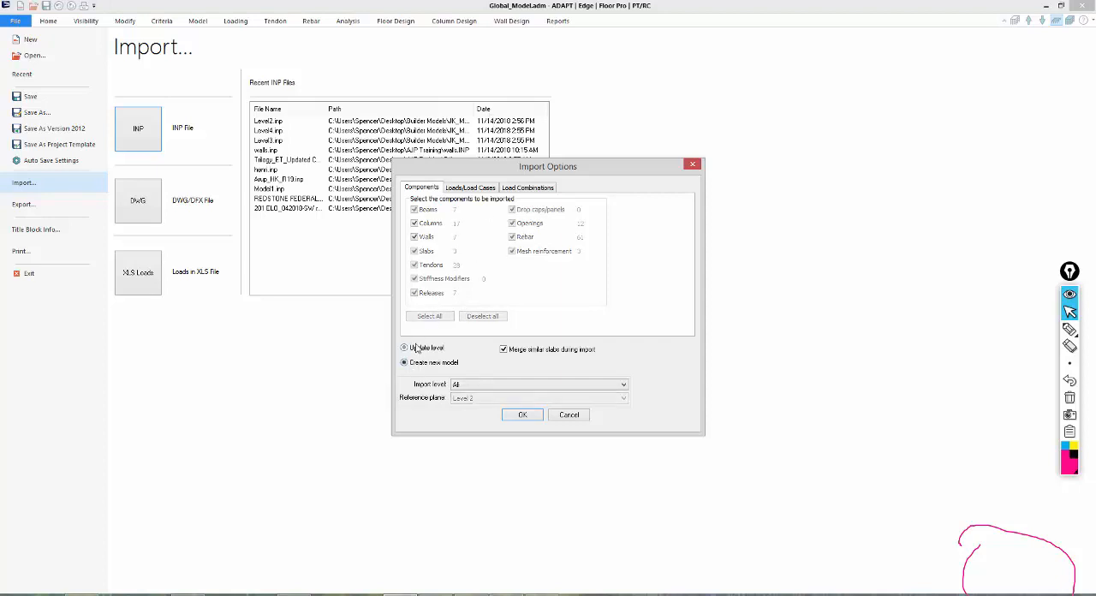
pyautogui.click(418, 349)
pyautogui.click(467, 385)
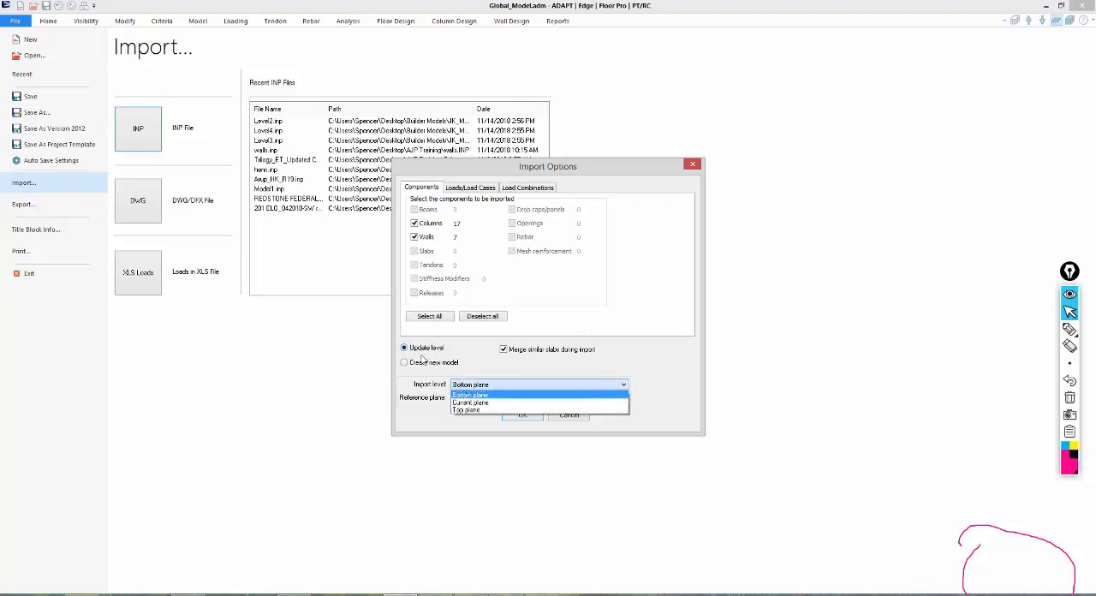
pyautogui.click(467, 391)
pyautogui.click(463, 385)
pyautogui.click(467, 403)
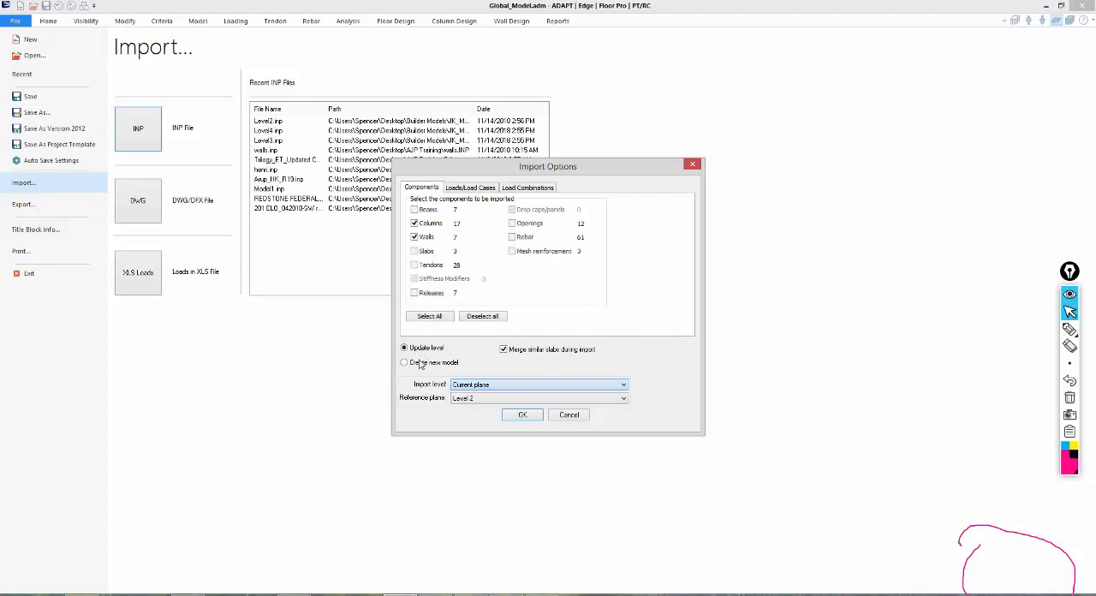
# Include the beams, slabs, tendons, releases and mesh reinforcement, and turn off merging of similar slabs.
pyautogui.click(416, 251)
pyautogui.click(415, 266)
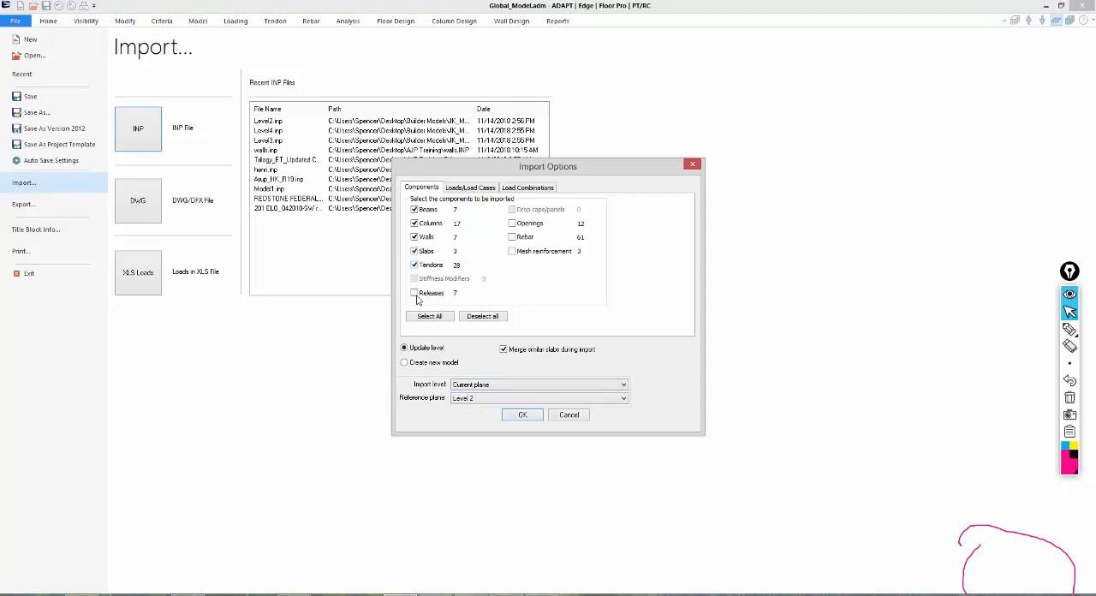
pyautogui.click(415, 294)
pyautogui.click(512, 252)
# Set the Dead_load and Live_load cases of the Level3.INP import to Applied force only.
pyautogui.click(470, 188)
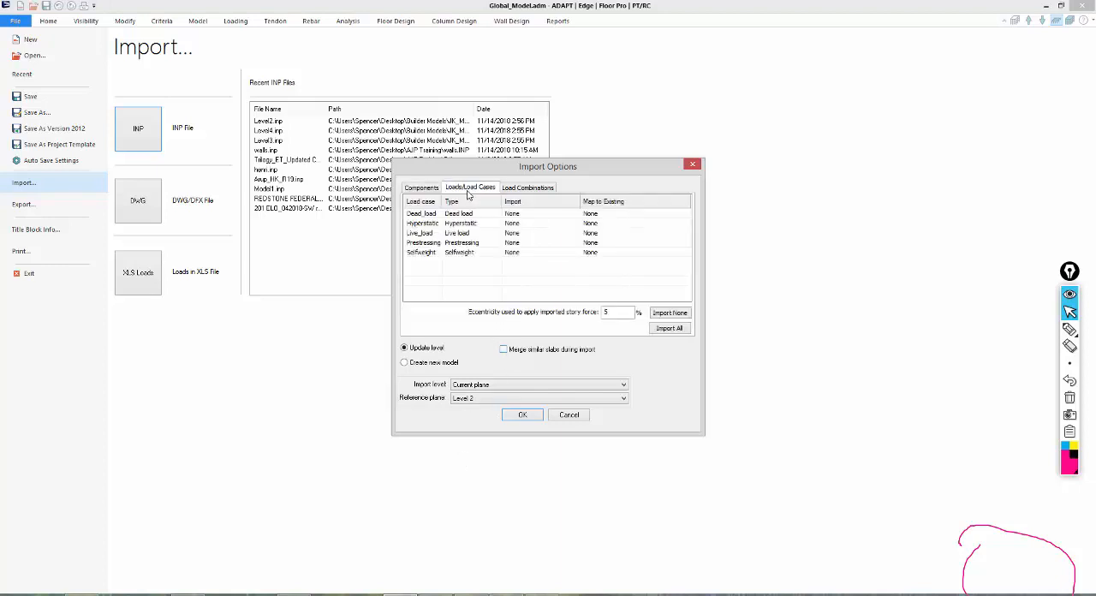
pyautogui.click(512, 215)
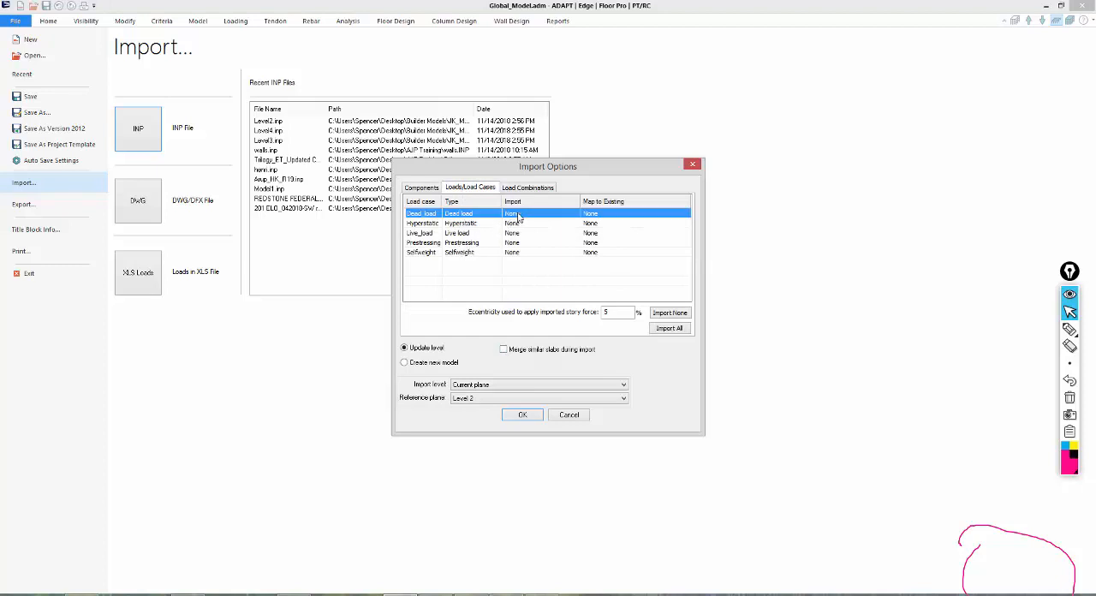
pyautogui.click(518, 216)
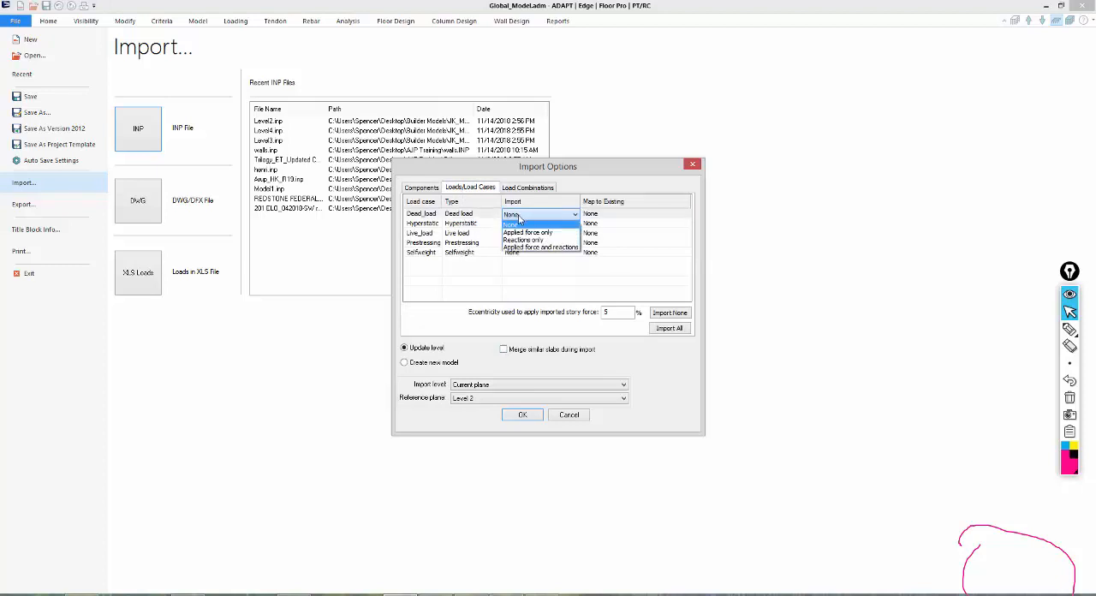
pyautogui.click(519, 233)
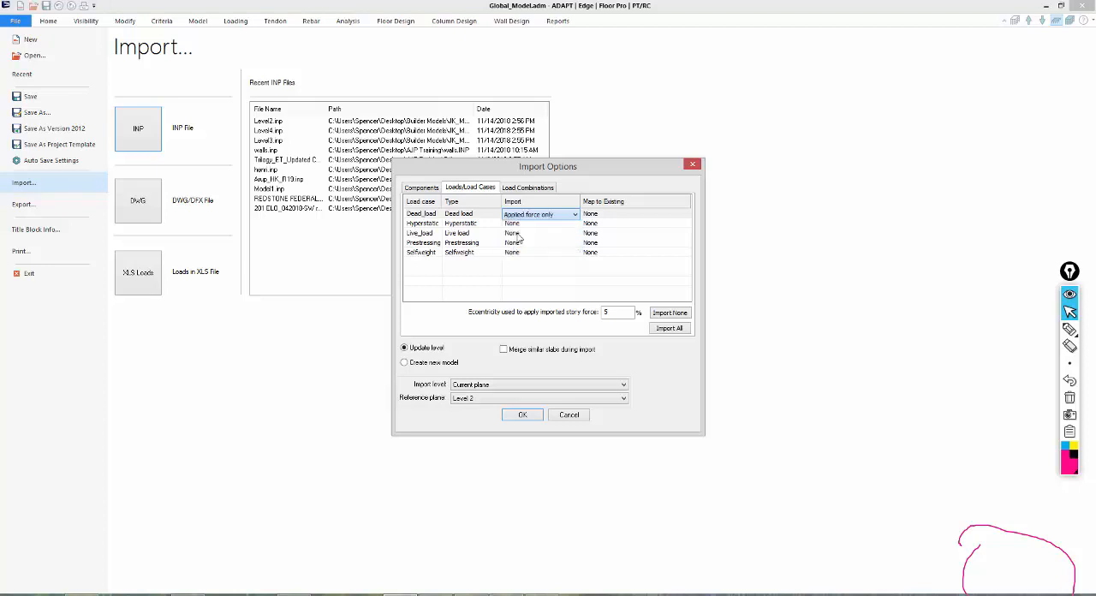
pyautogui.click(523, 234)
pyautogui.click(524, 236)
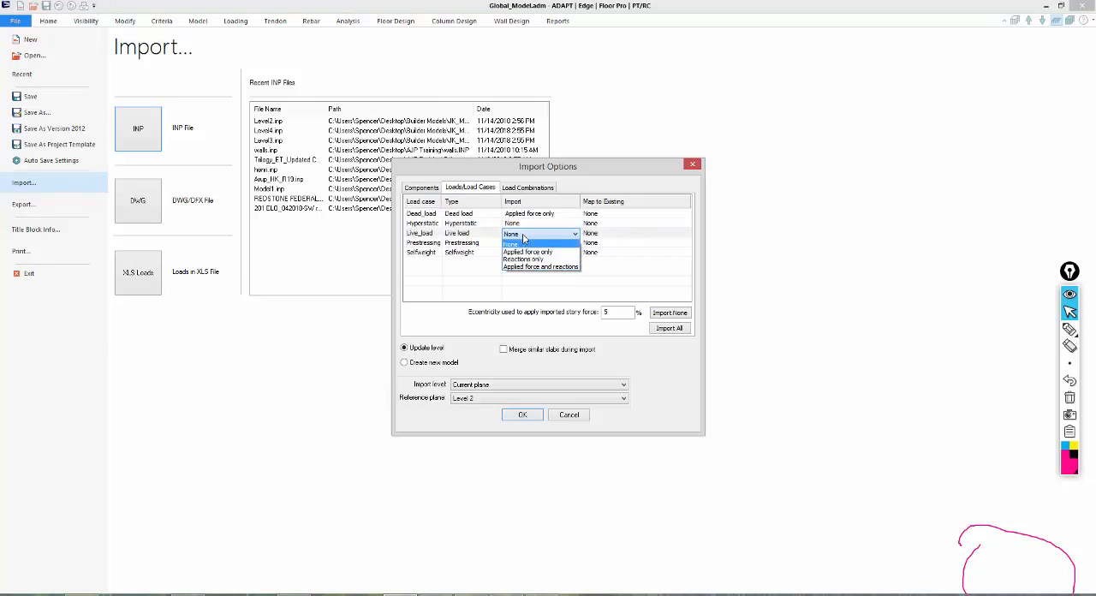
pyautogui.click(526, 252)
pyautogui.click(514, 271)
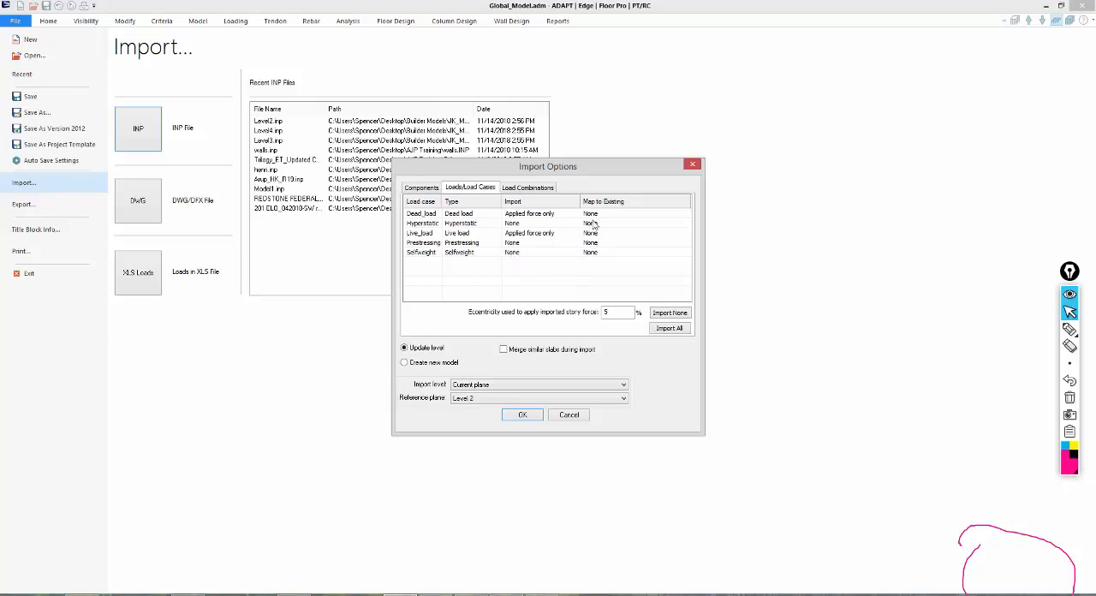
# Review the load combinations and the existing load cases available for mapping Dead_load, keeping its mapping at None.
pyautogui.click(528, 187)
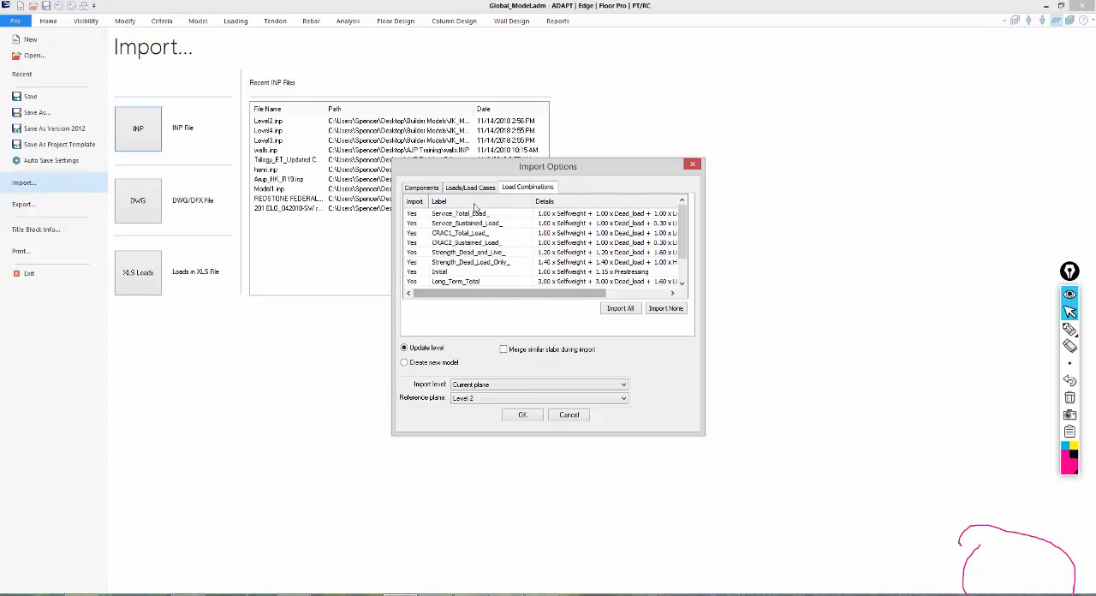
pyautogui.click(426, 190)
pyautogui.click(485, 192)
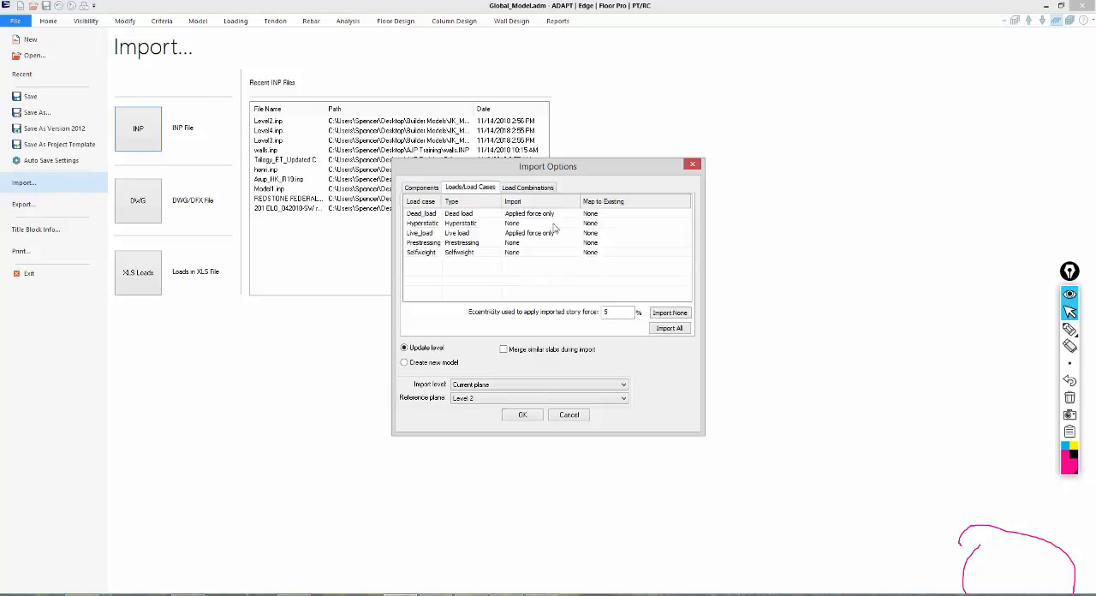
pyautogui.click(593, 214)
pyautogui.click(599, 214)
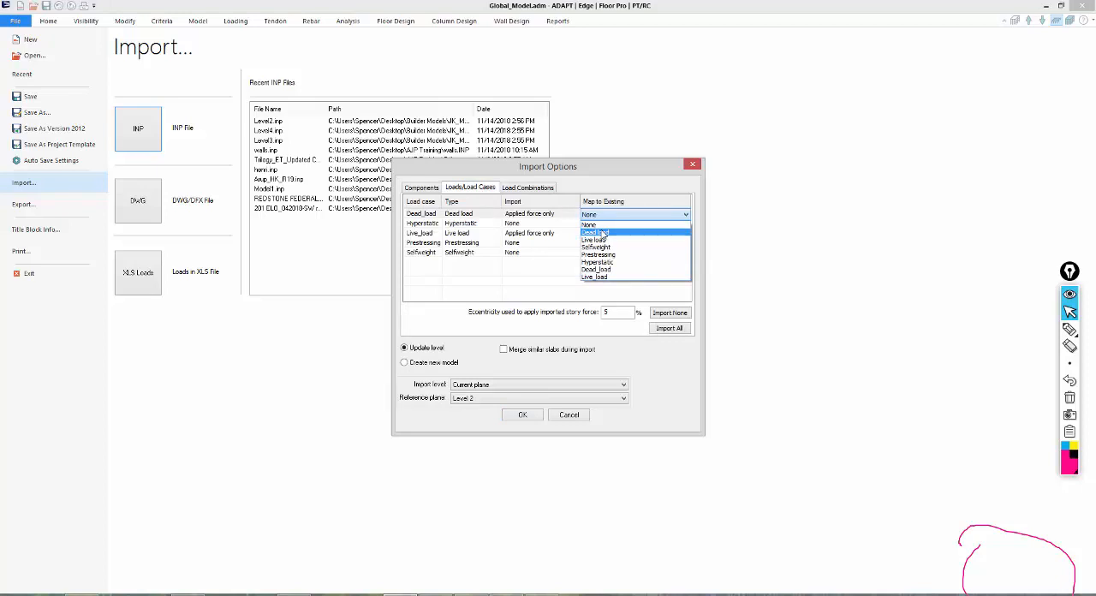
pyautogui.click(602, 224)
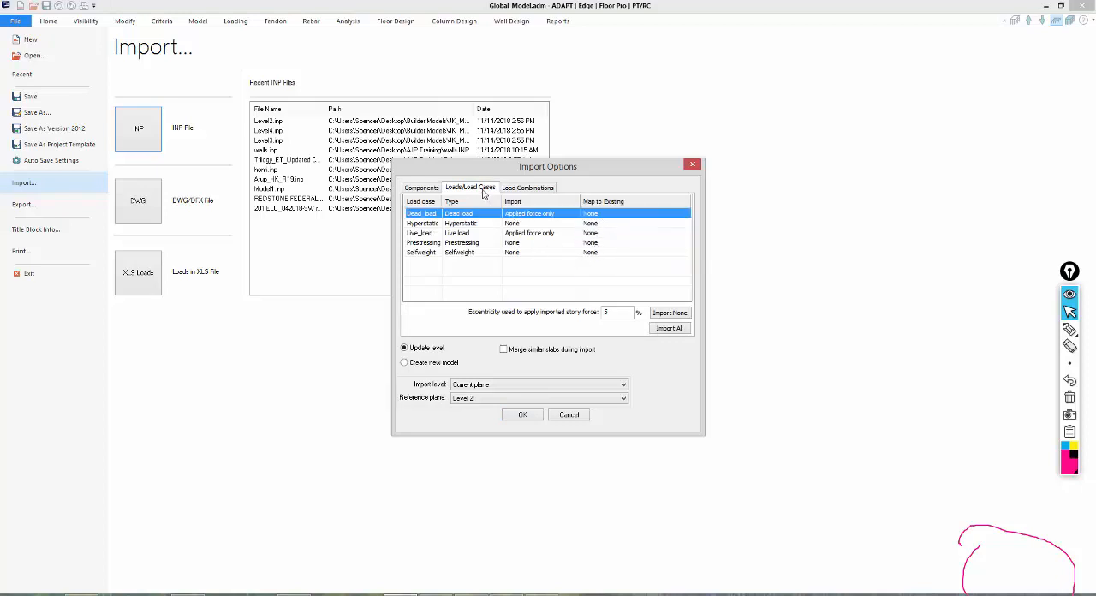
# Exclude all load combinations, set the reference plane to Level 3, and run the import.
pyautogui.click(530, 188)
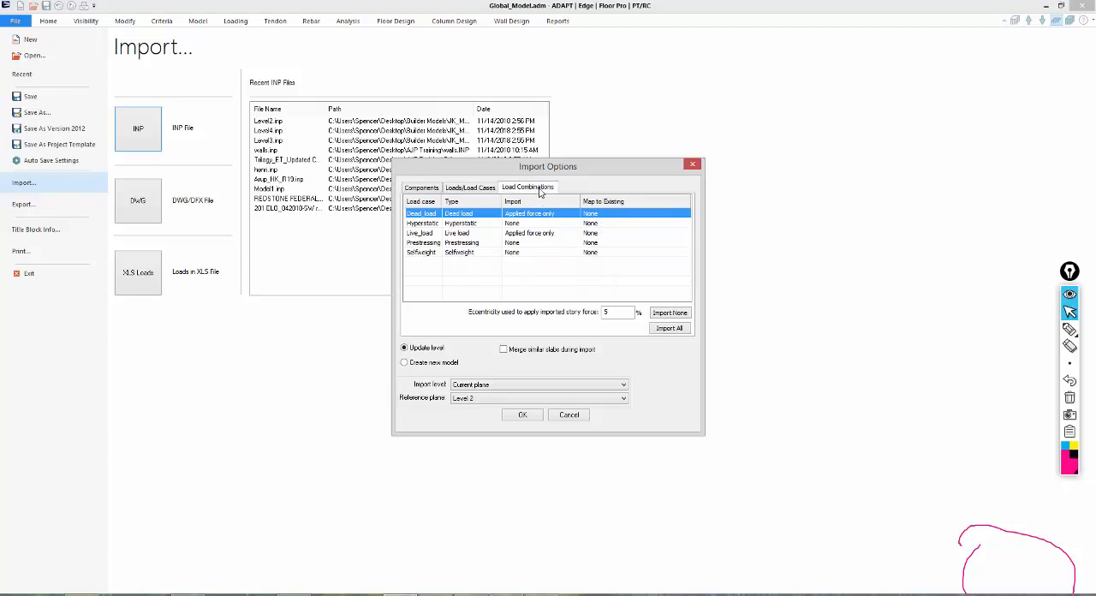
pyautogui.click(664, 308)
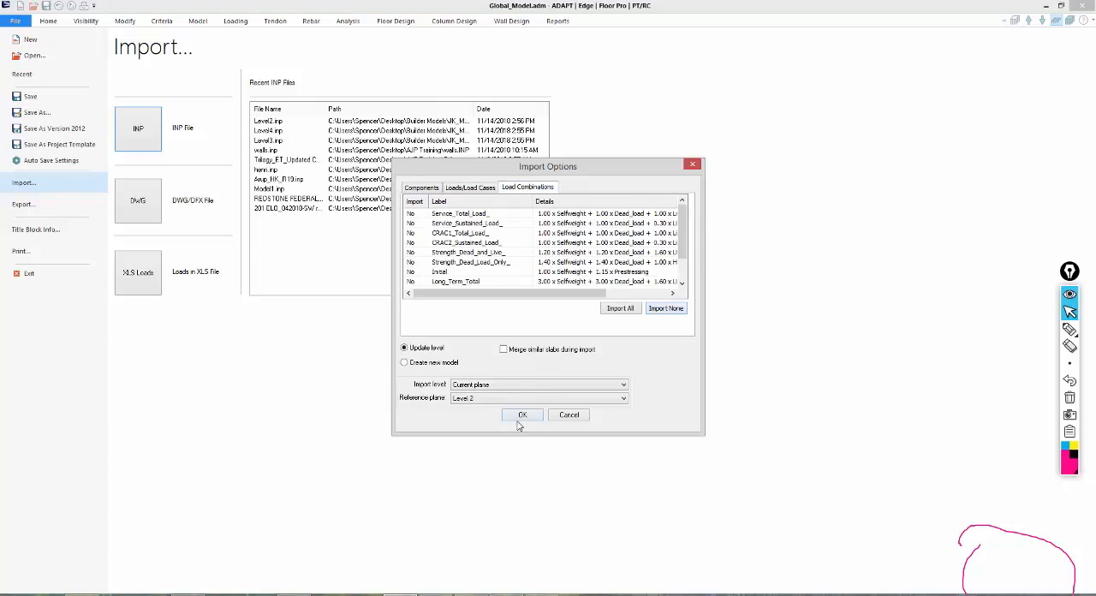
pyautogui.click(478, 405)
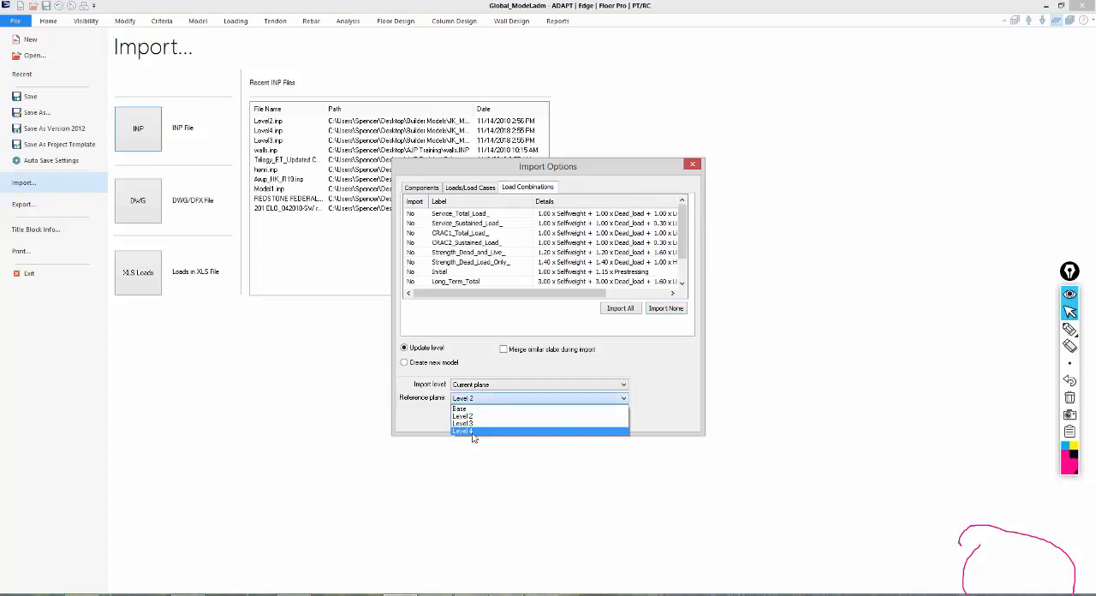
pyautogui.click(498, 428)
pyautogui.click(521, 415)
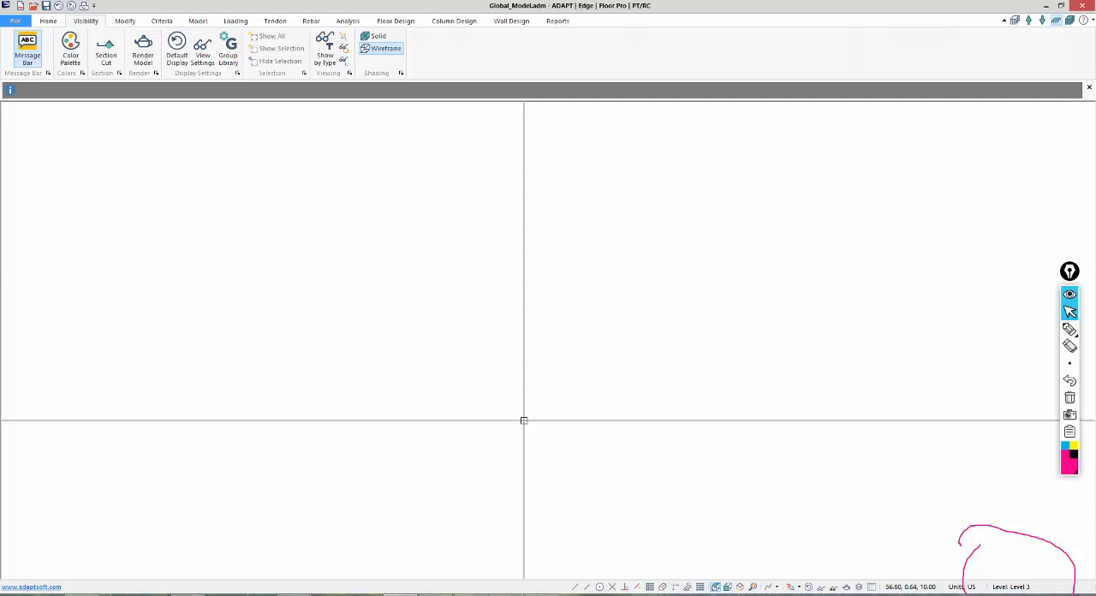
# Bring the whole imported Level 3 plan into view and restore the default display.
pyautogui.click(754, 586)
pyautogui.moveTo(761, 511); pyautogui.dragTo(430, 453, button='middle')
pyautogui.moveTo(453, 391); pyautogui.dragTo(511, 482, button='middle')
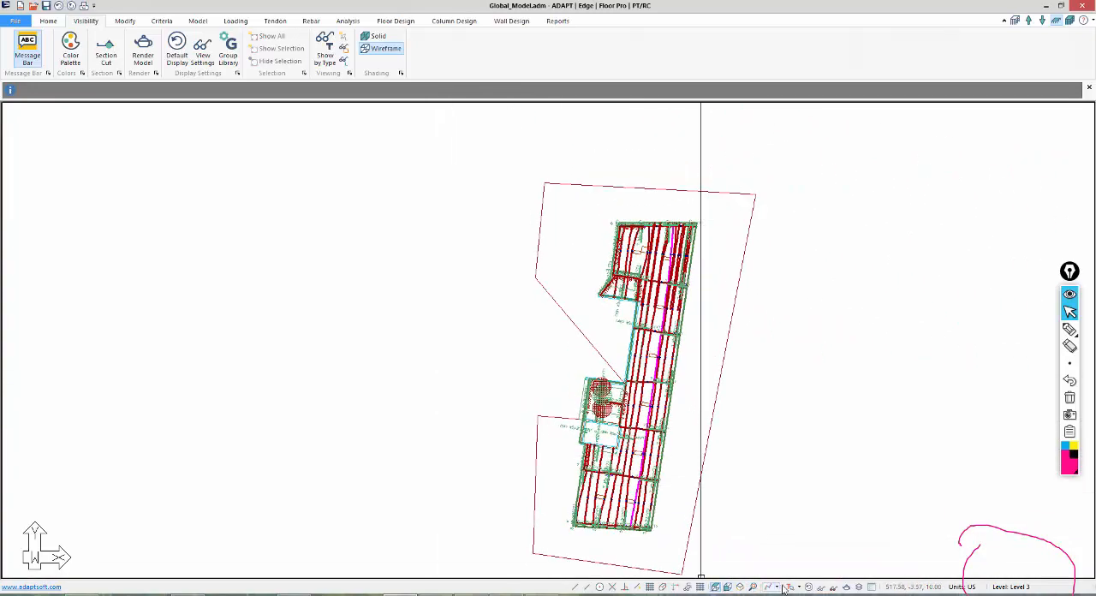
pyautogui.click(810, 588)
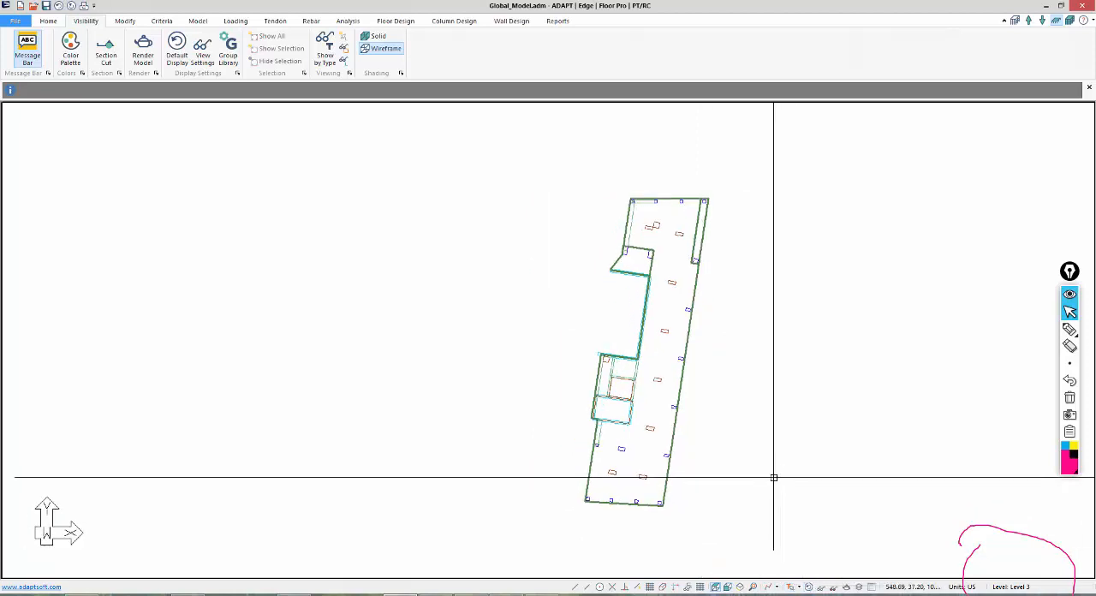
# Show all levels together with the default display and examine how the stacked slab edges and columns line up.
pyautogui.click(1070, 21)
pyautogui.moveTo(893, 218); pyautogui.dragTo(844, 220, button='middle')
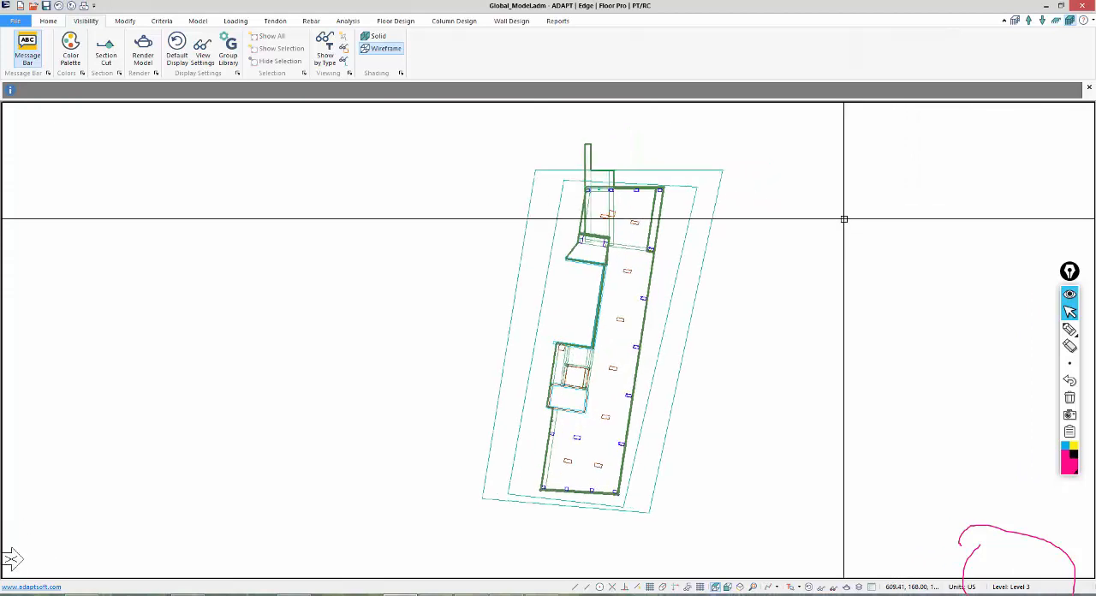
pyautogui.scroll(1, 585, 282)
pyautogui.moveTo(554, 247); pyautogui.dragTo(578, 250, button='middle')
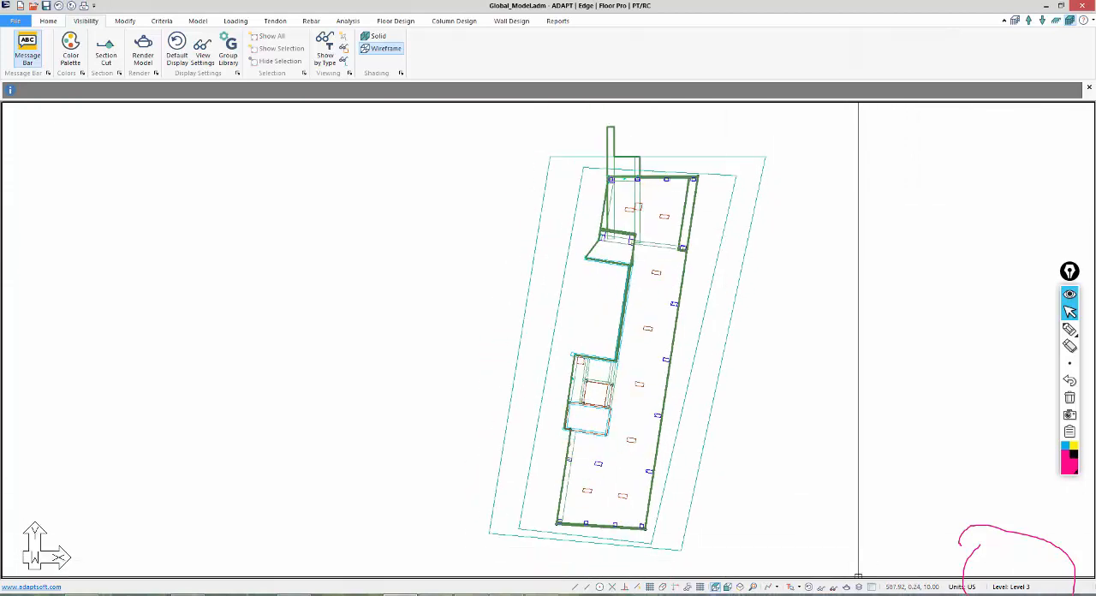
pyautogui.click(807, 587)
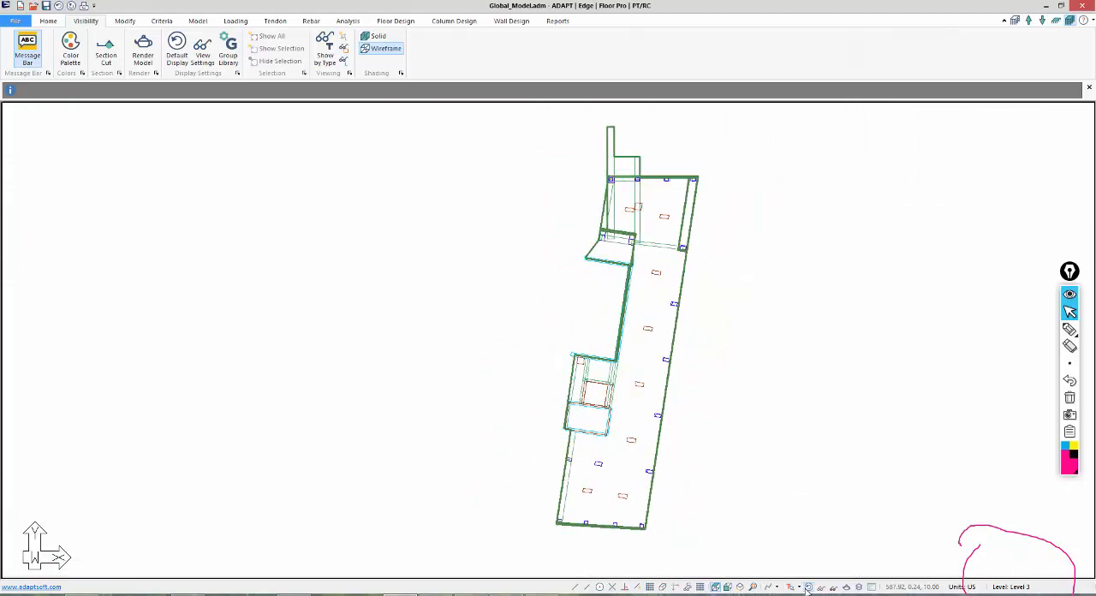
pyautogui.scroll(-1, 597, 213)
pyautogui.scroll(2, 591, 223)
pyautogui.scroll(4, 489, 560)
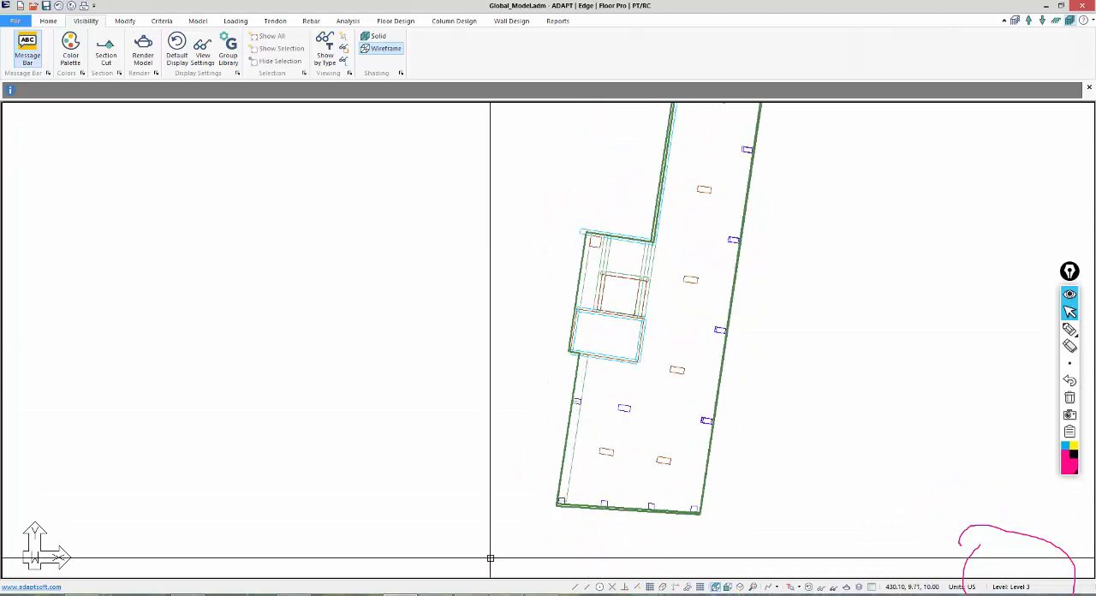
pyautogui.scroll(1, 543, 511)
pyautogui.scroll(4, 544, 510)
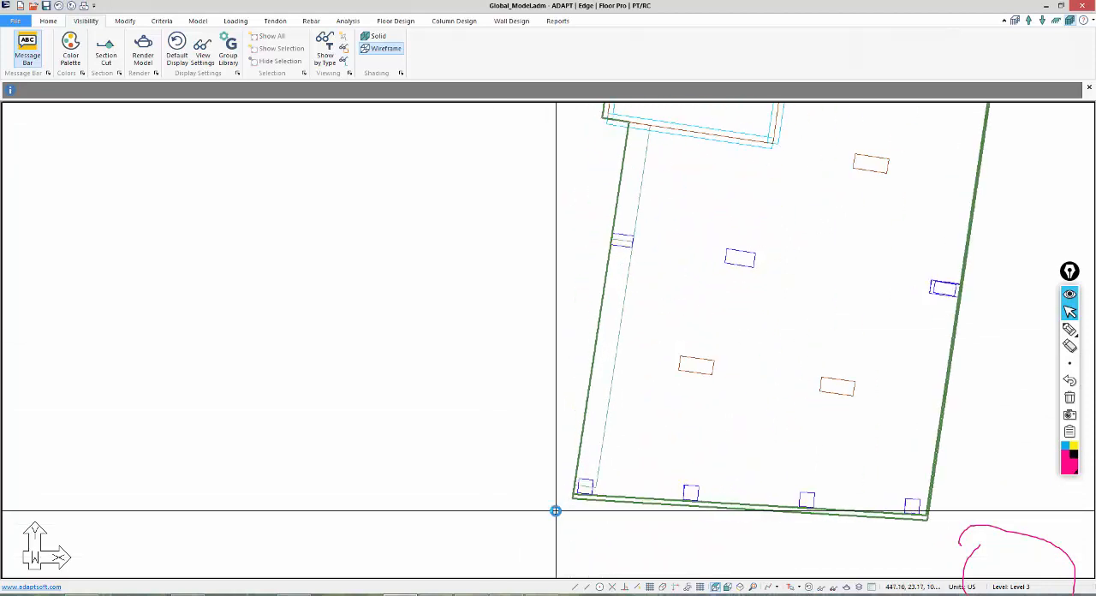
pyautogui.scroll(-2, 553, 509)
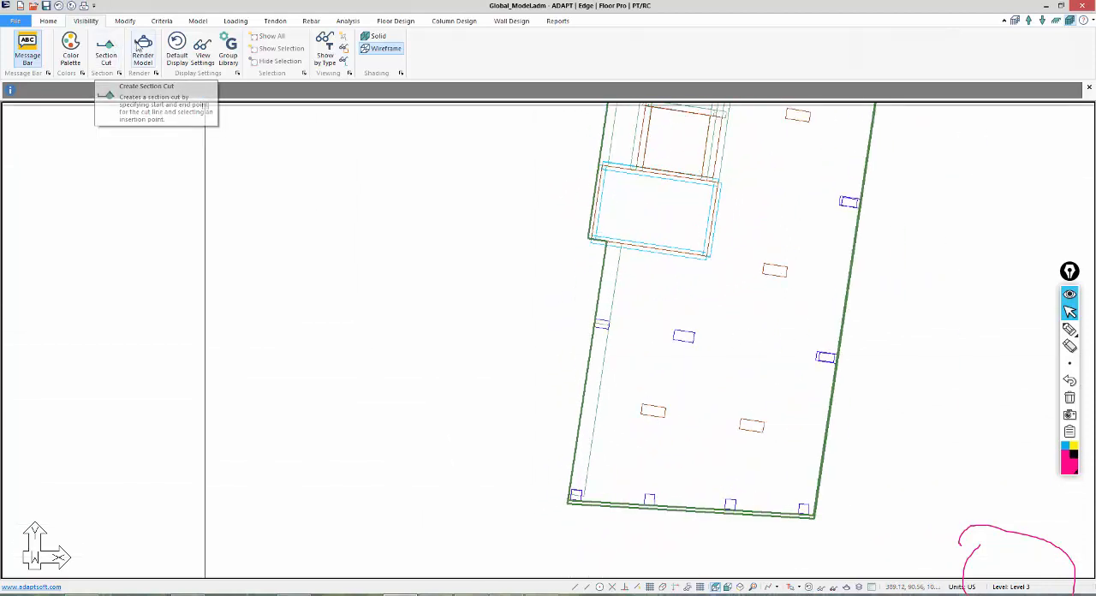
# Render the model in 3D, inspect the stacked levels from another angle, and close the rendering.
pyautogui.click(141, 48)
pyautogui.moveTo(370, 283); pyautogui.dragTo(441, 434)
pyautogui.click(1082, 6)
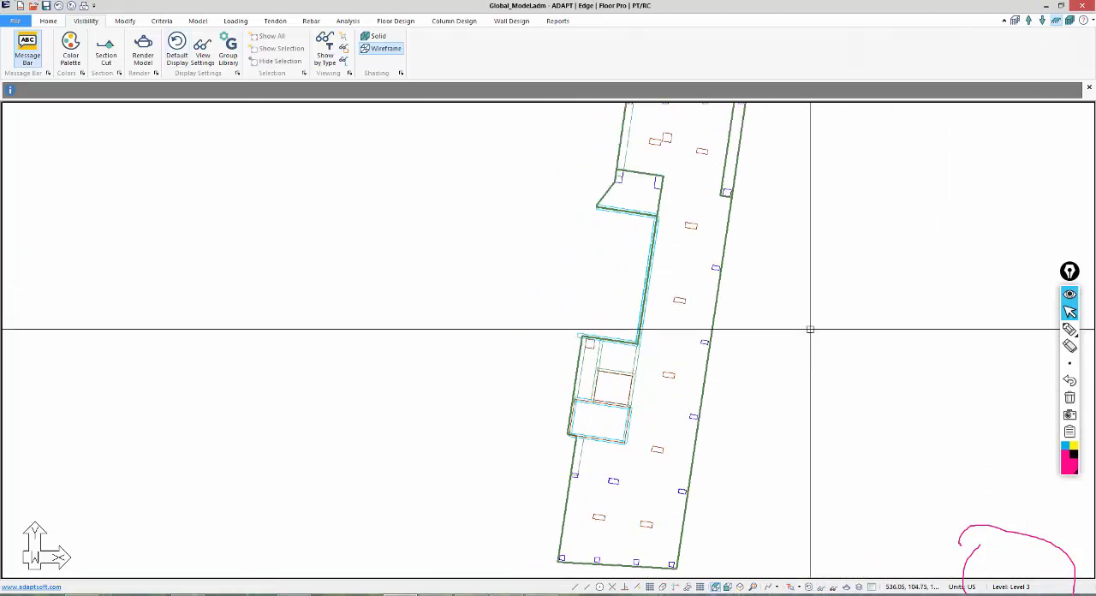
# Make Level 4 the current level and start an INP import using Level4.INP from the JK_MSA folder.
pyautogui.click(1028, 20)
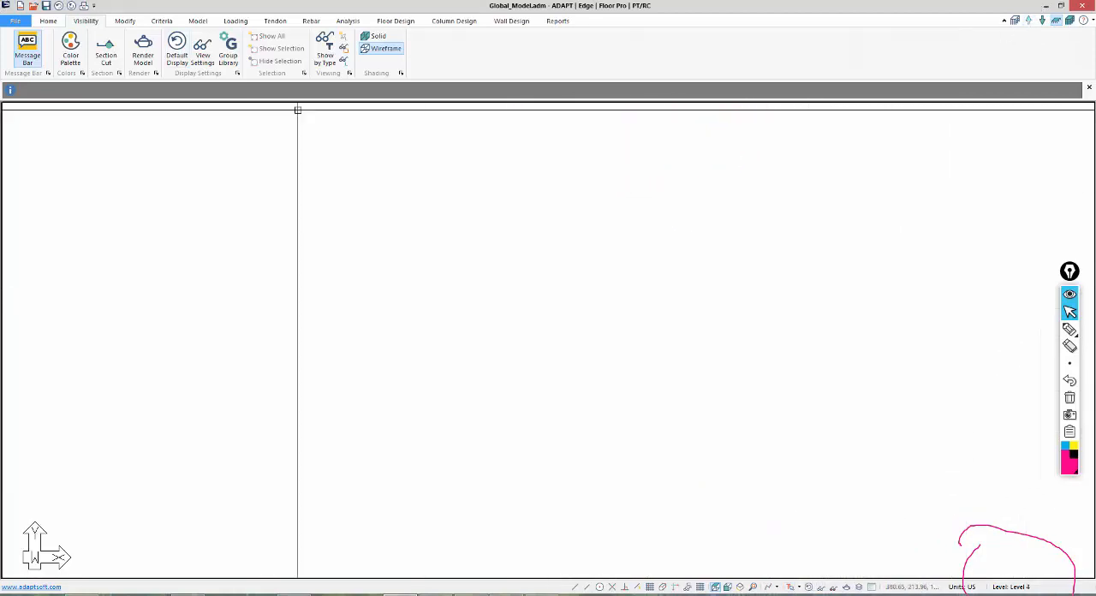
pyautogui.click(15, 20)
pyautogui.click(31, 185)
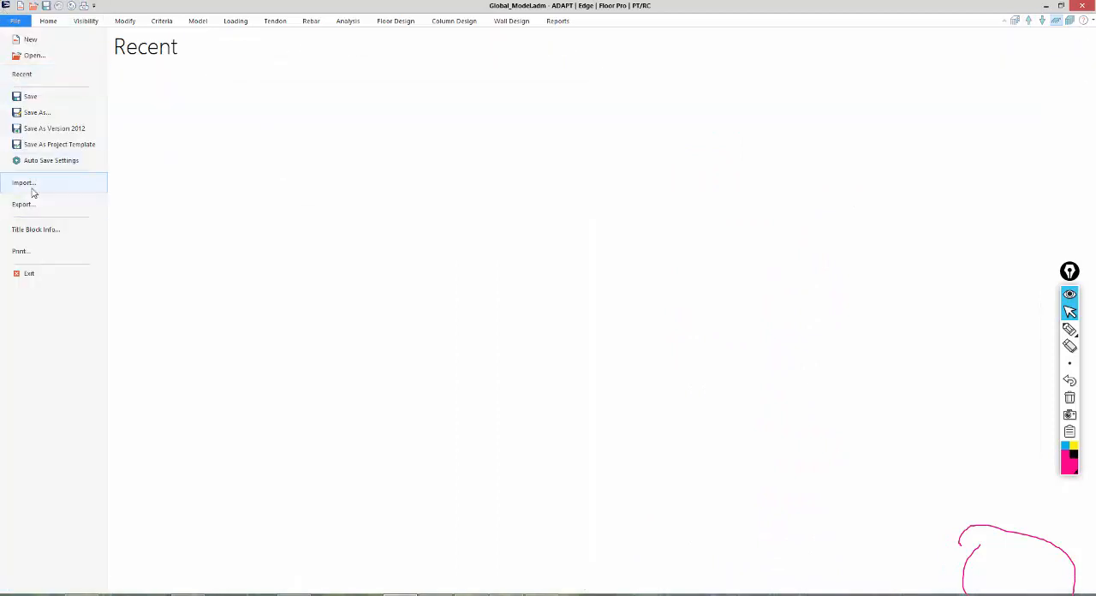
pyautogui.click(138, 130)
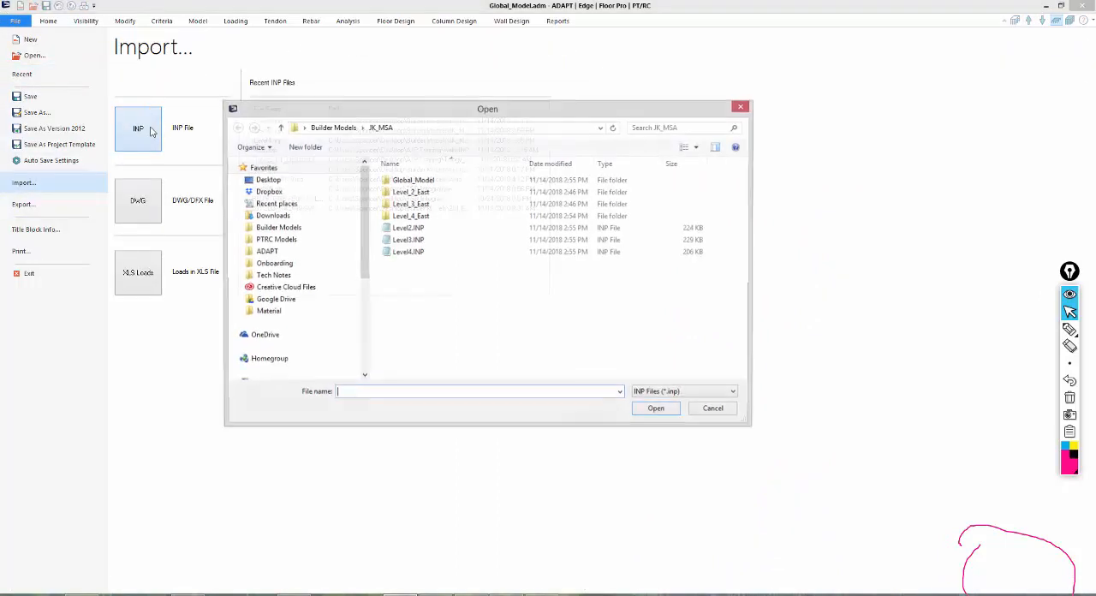
pyautogui.click(409, 252)
pyautogui.doubleClick(409, 251)
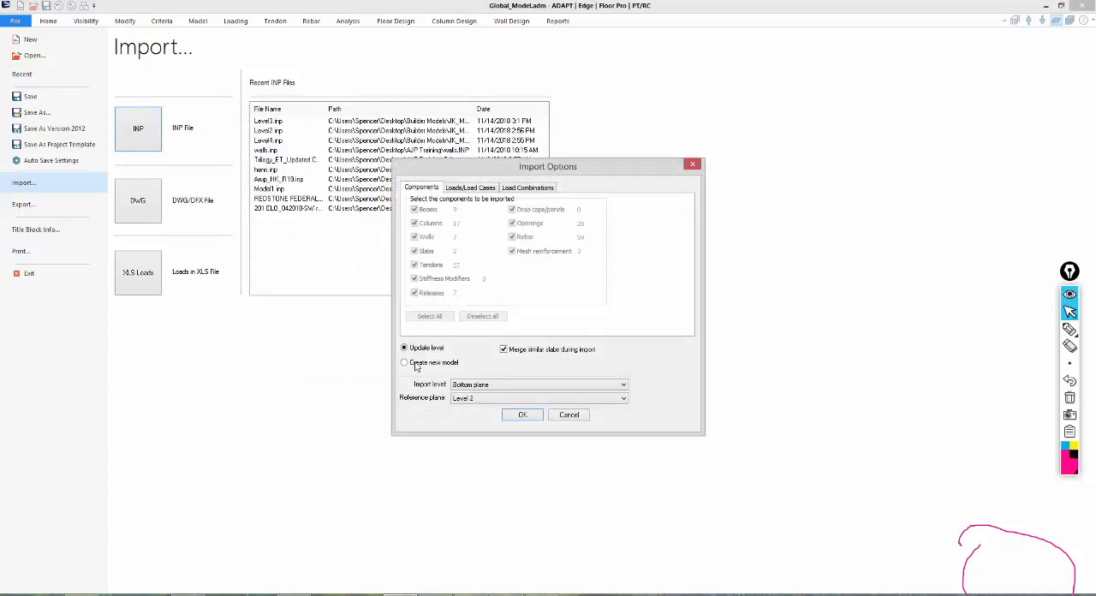
# Choose Current plane as the import level with Level 4 as reference plane, and include the tendons and beams.
pyautogui.click(458, 385)
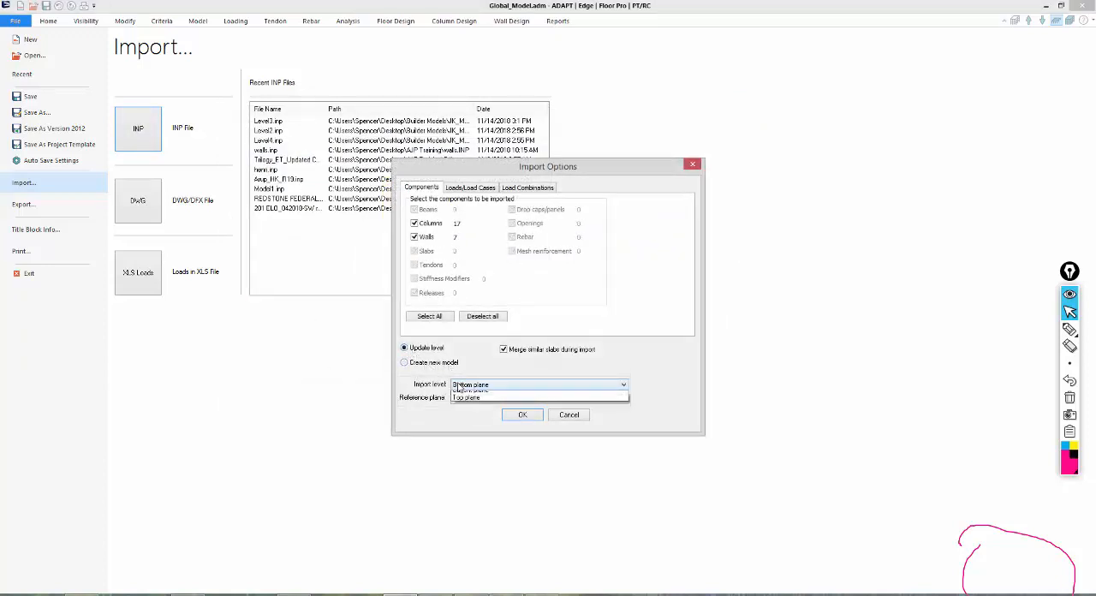
pyautogui.click(455, 409)
pyautogui.click(465, 398)
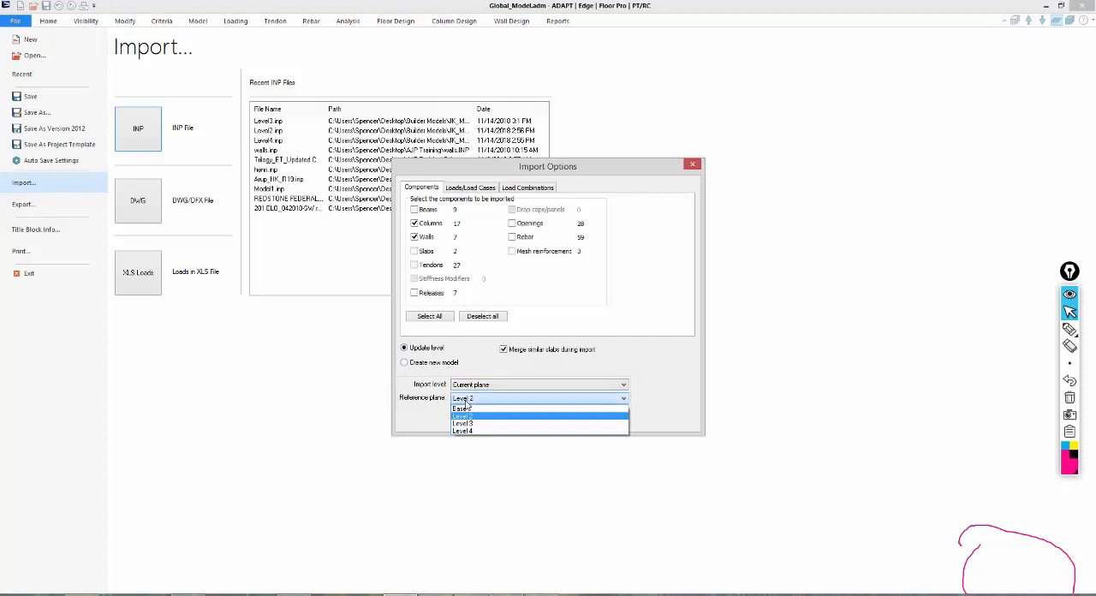
pyautogui.click(465, 435)
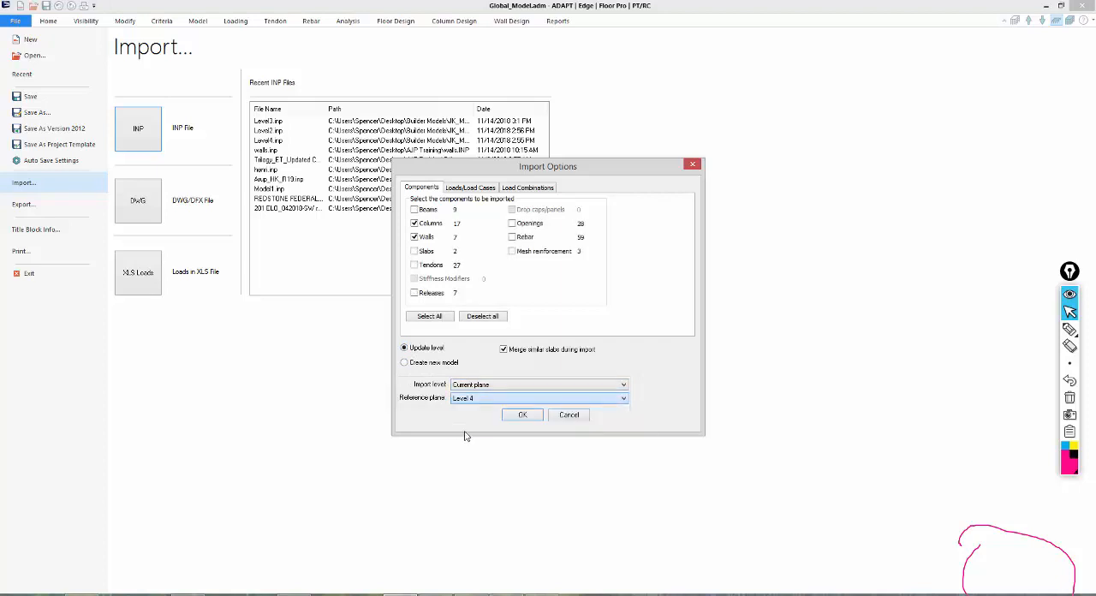
pyautogui.click(414, 265)
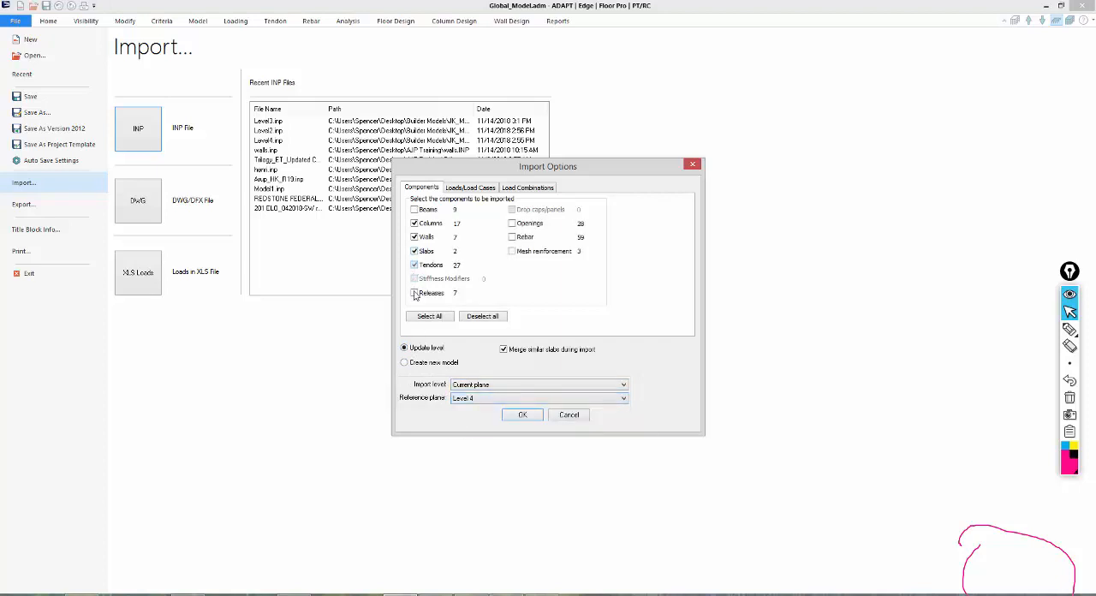
pyautogui.click(415, 210)
# Set the Dead_load and Live_load cases of the Level4.INP import to Applied force only, and open its load combinations.
pyautogui.click(469, 186)
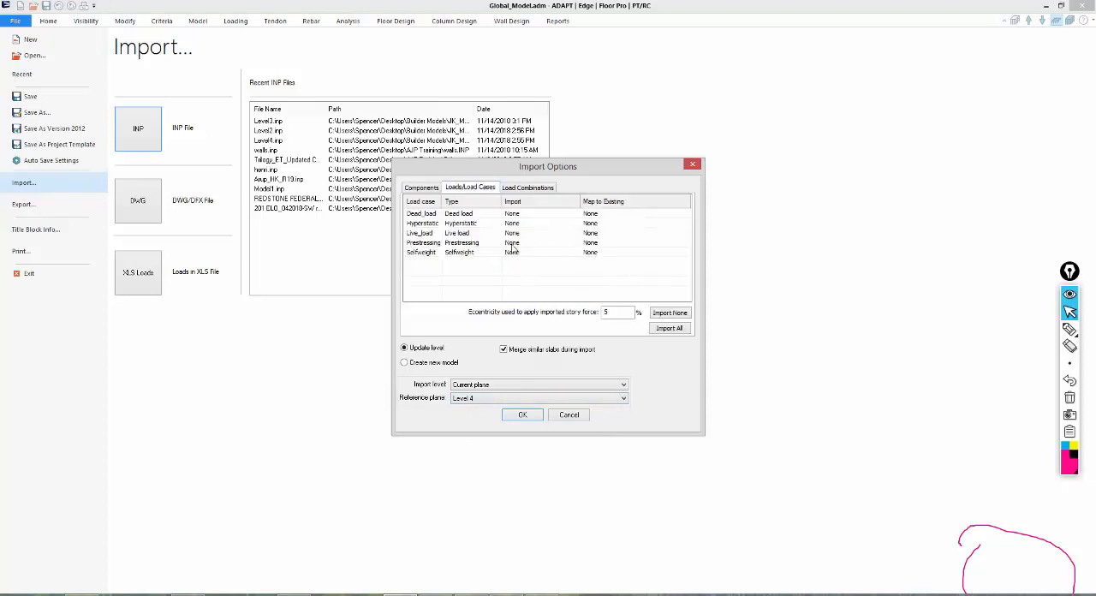
pyautogui.click(512, 213)
pyautogui.click(516, 215)
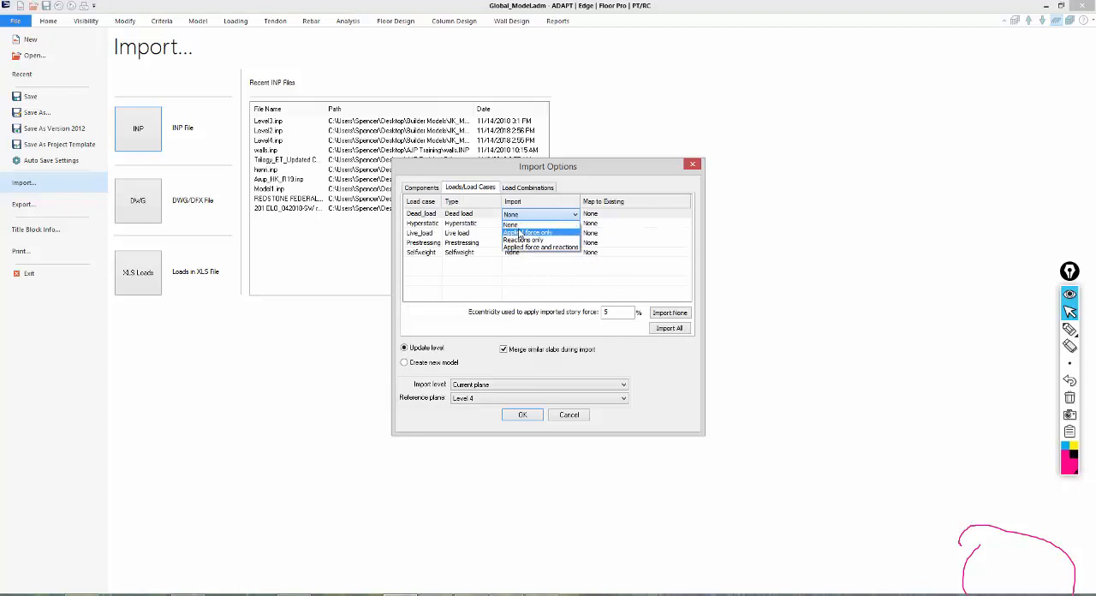
pyautogui.click(524, 234)
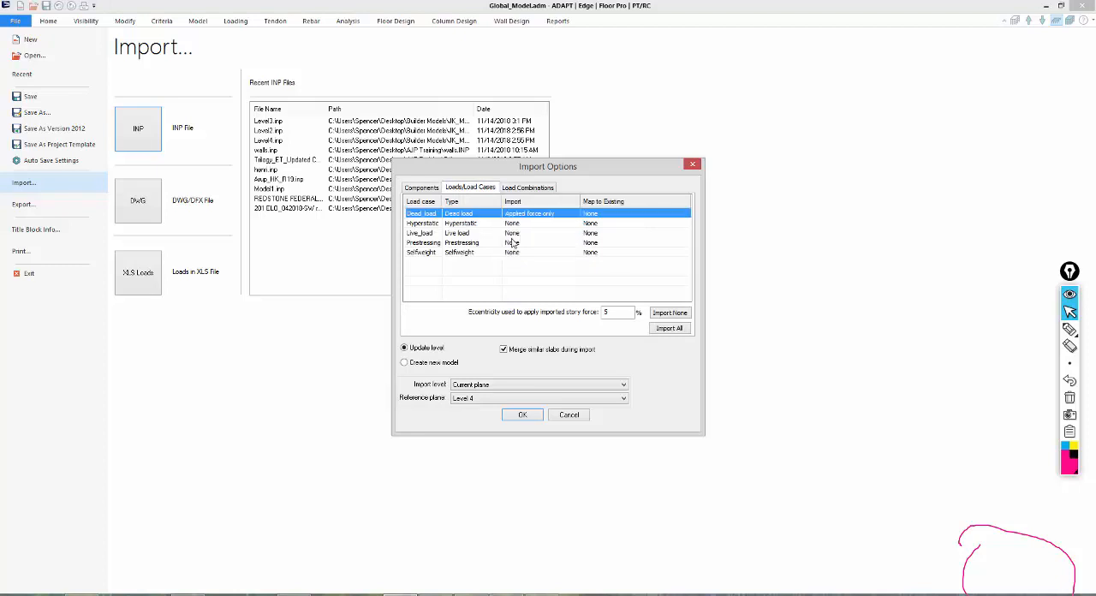
pyautogui.click(513, 233)
pyautogui.click(515, 233)
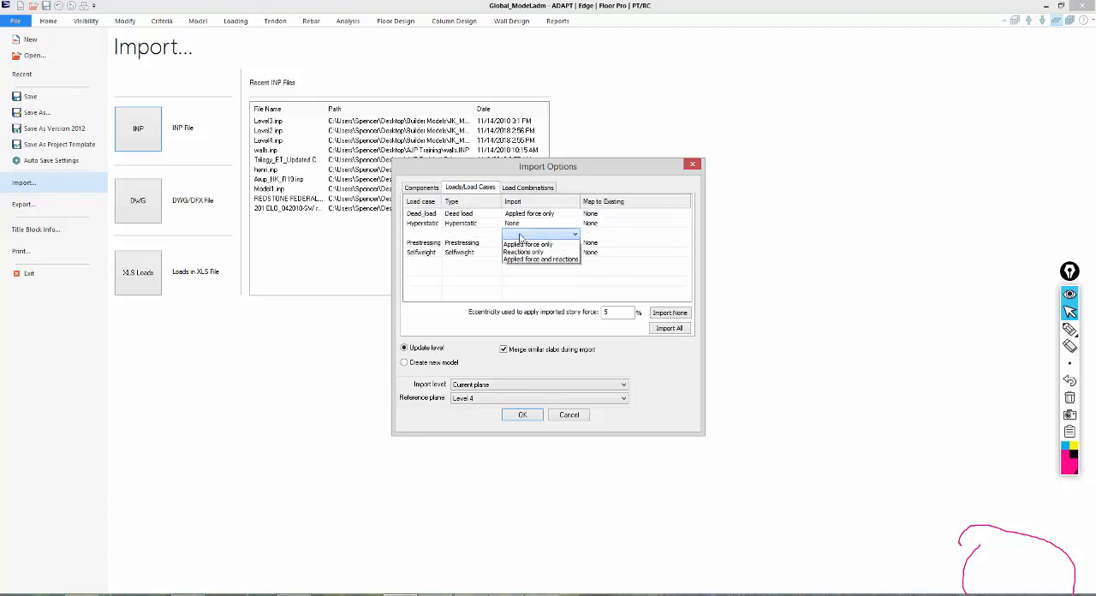
pyautogui.click(523, 250)
pyautogui.click(527, 187)
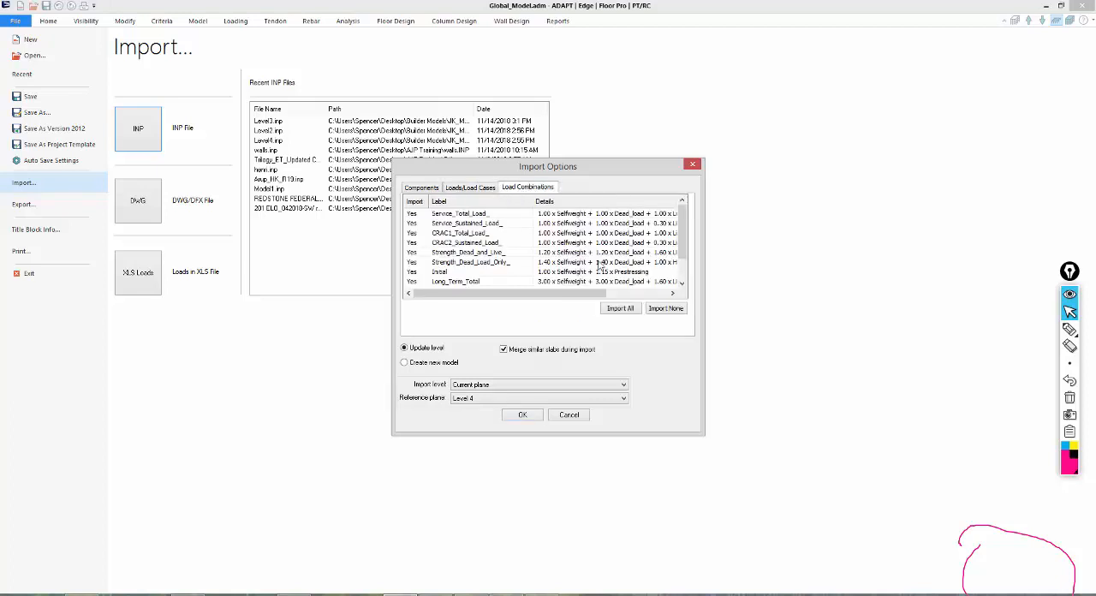
# Exclude all load combinations, turn off merging of similar slabs, and run the Level4.INP import.
pyautogui.click(659, 310)
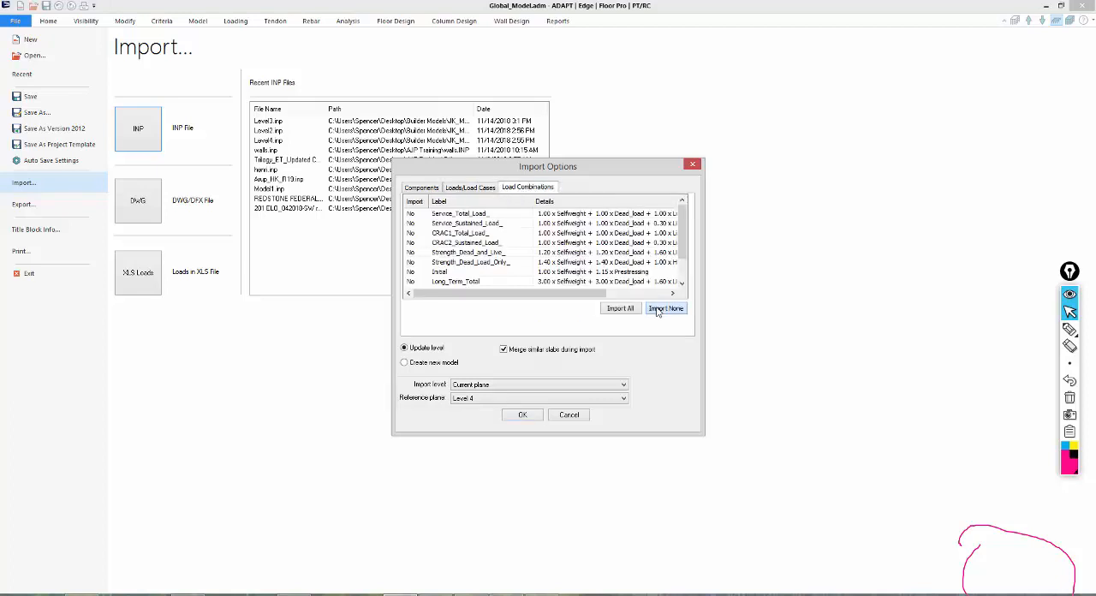
pyautogui.click(471, 187)
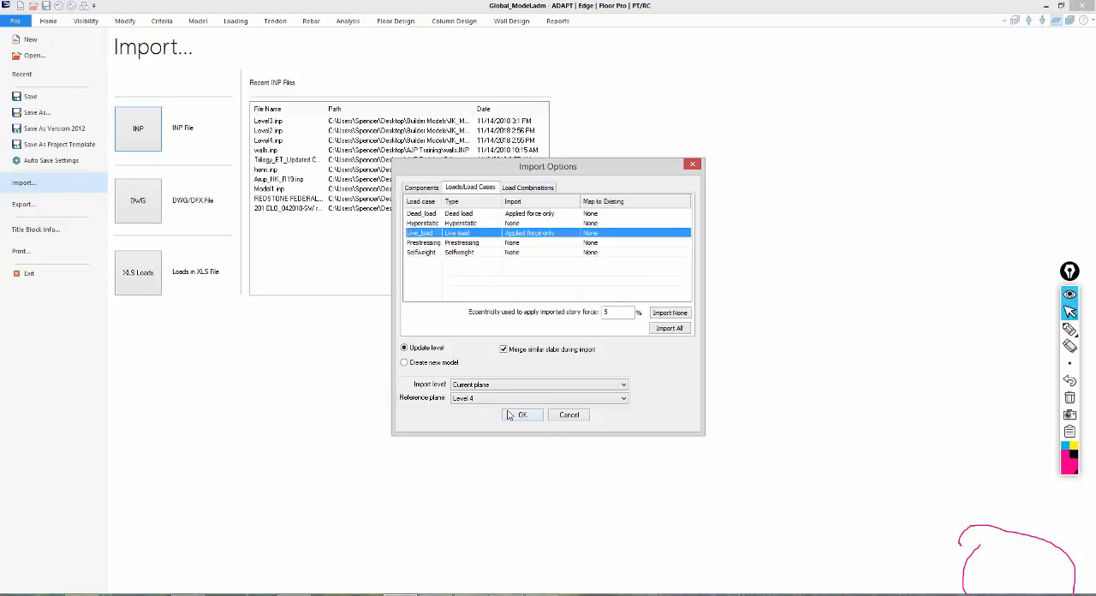
pyautogui.click(504, 350)
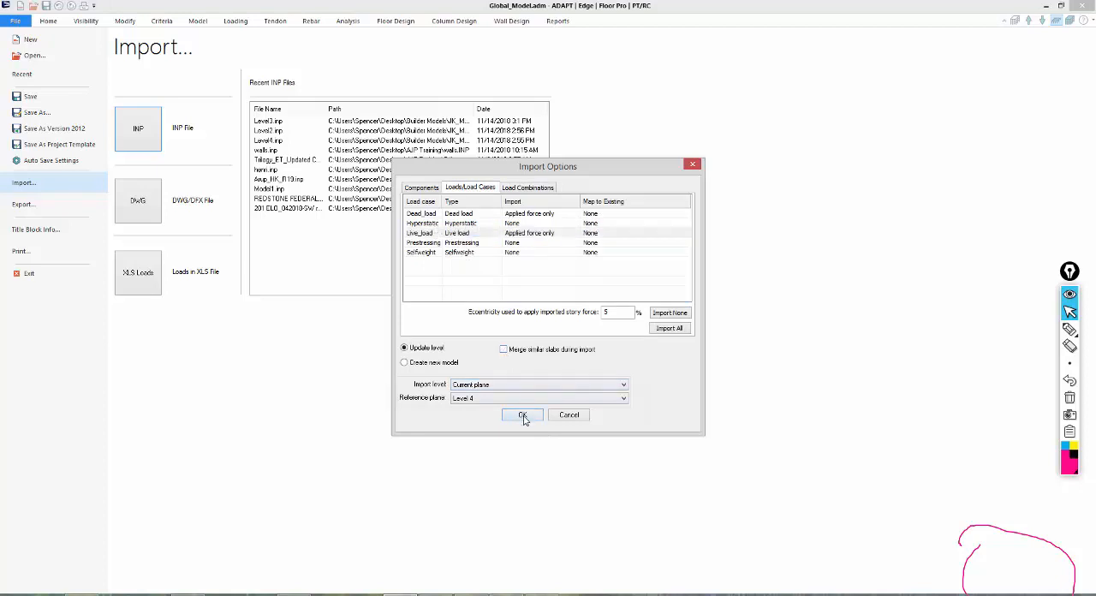
pyautogui.click(522, 416)
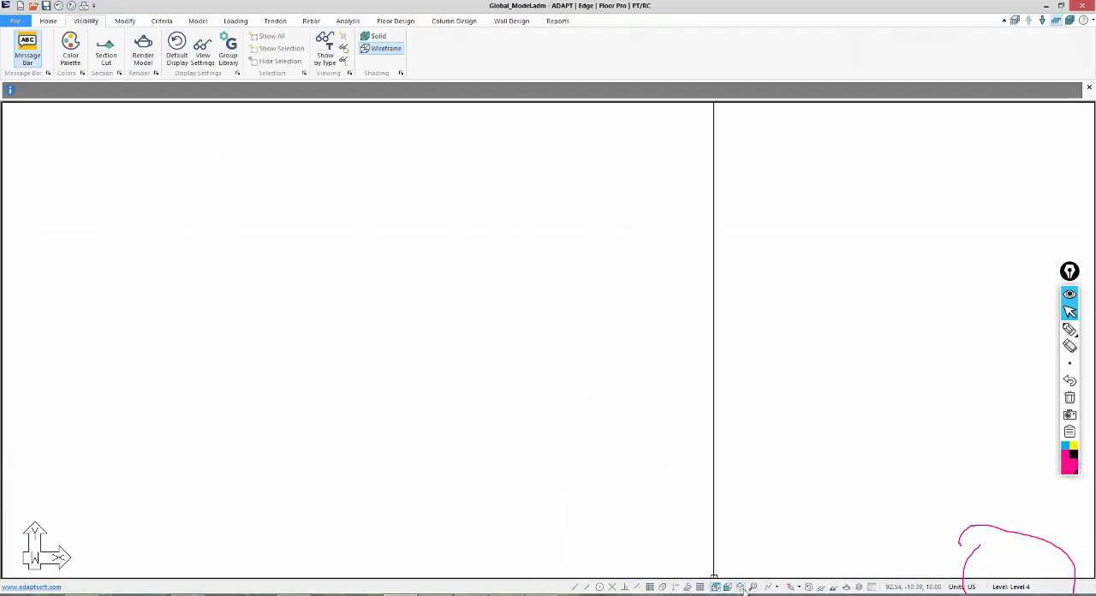
# Switch to Multi-Level Mode, inspect the outermost load outline around the stacked levels, and hide the applied loads.
pyautogui.click(742, 588)
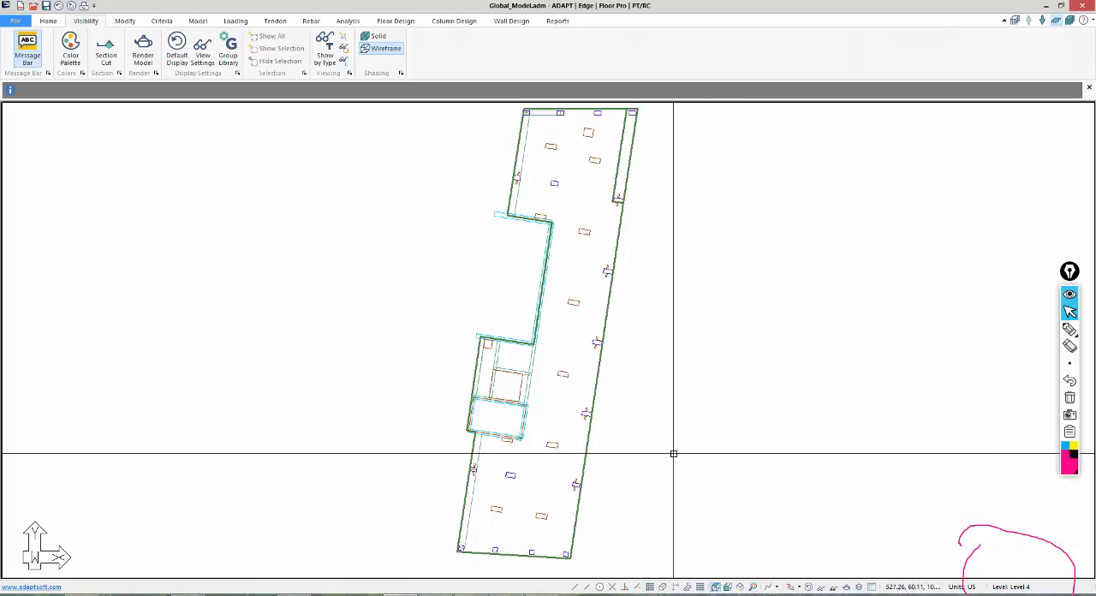
pyautogui.scroll(-1, 674, 454)
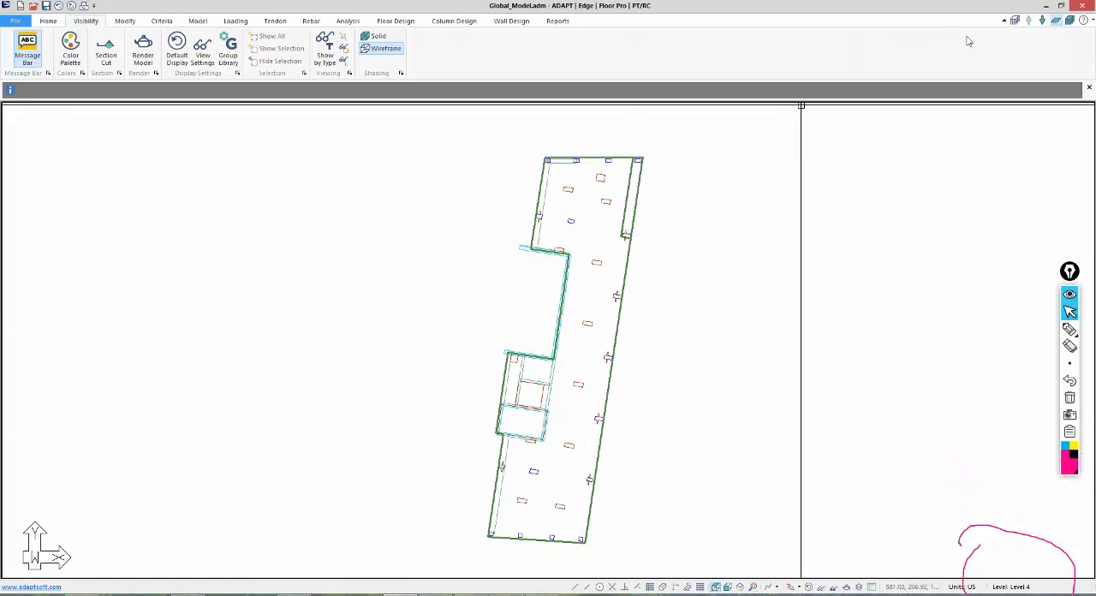
pyautogui.click(1070, 21)
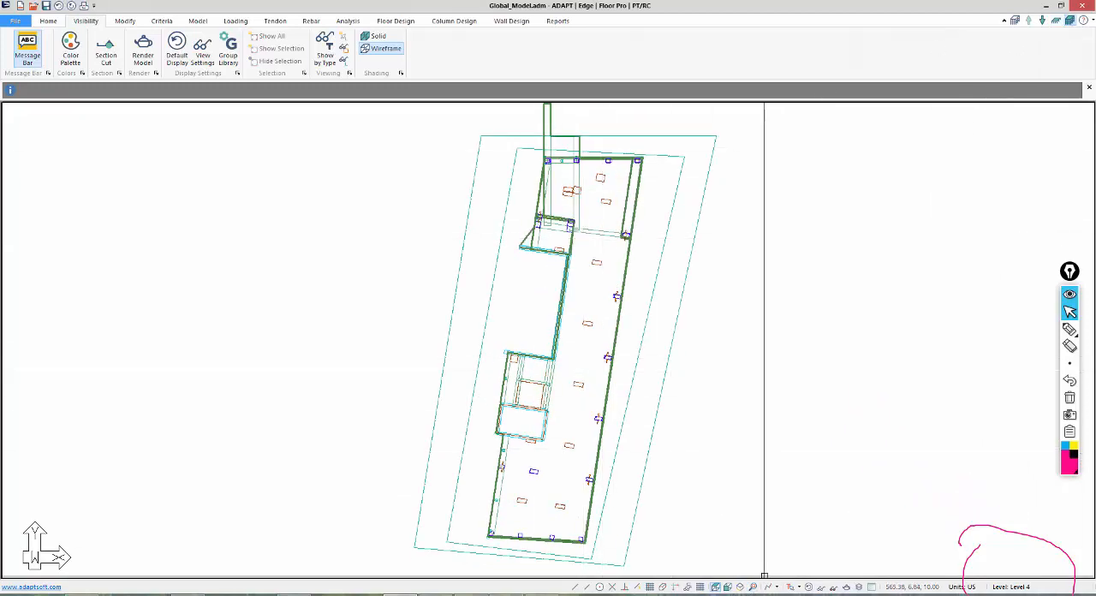
pyautogui.doubleClick(634, 502)
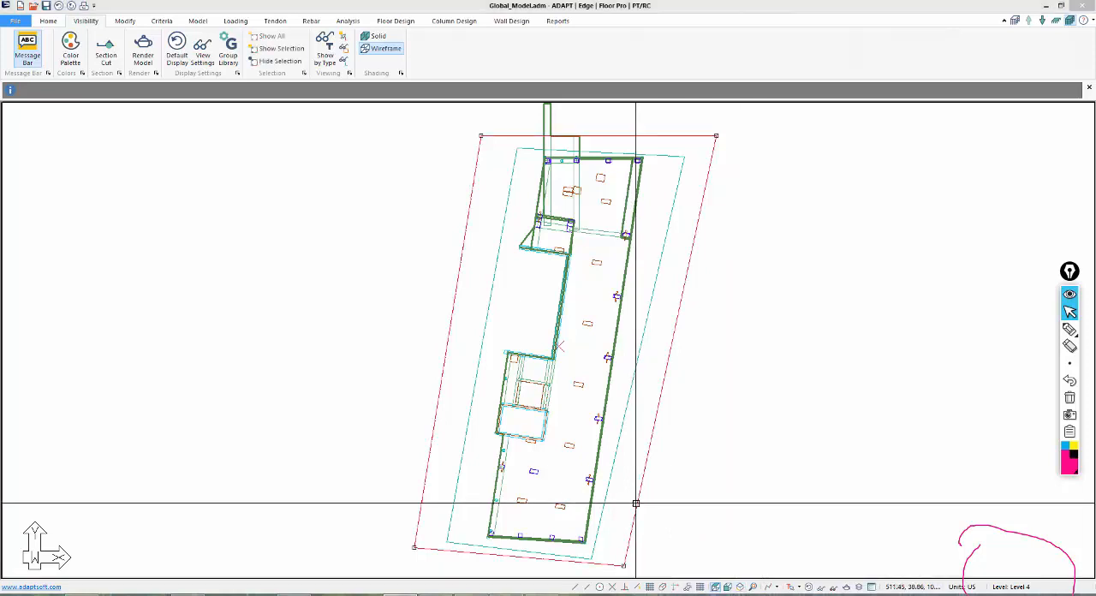
pyautogui.click(344, 9)
pyautogui.press('Escape')
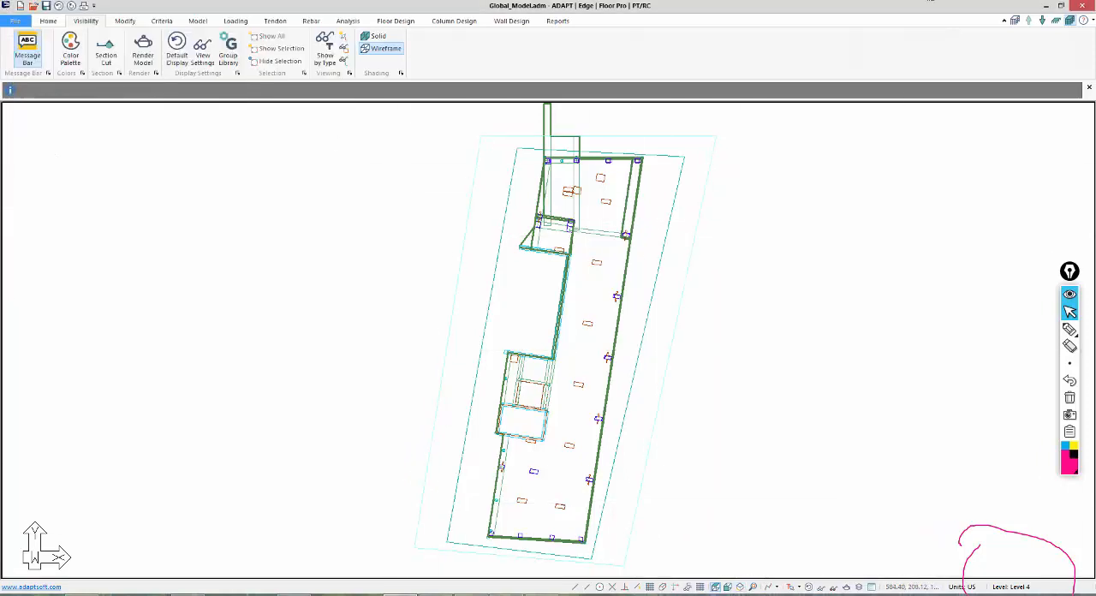
pyautogui.click(808, 588)
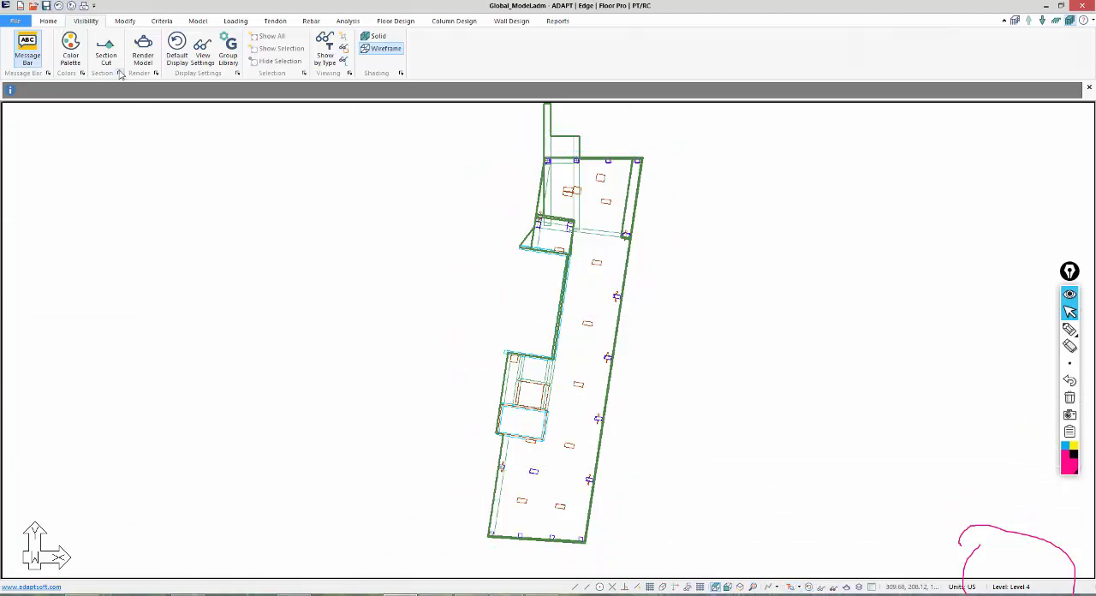
# Render the full model in 3D, inspect the stacked levels from an angled side view, and close the rendering.
pyautogui.click(142, 60)
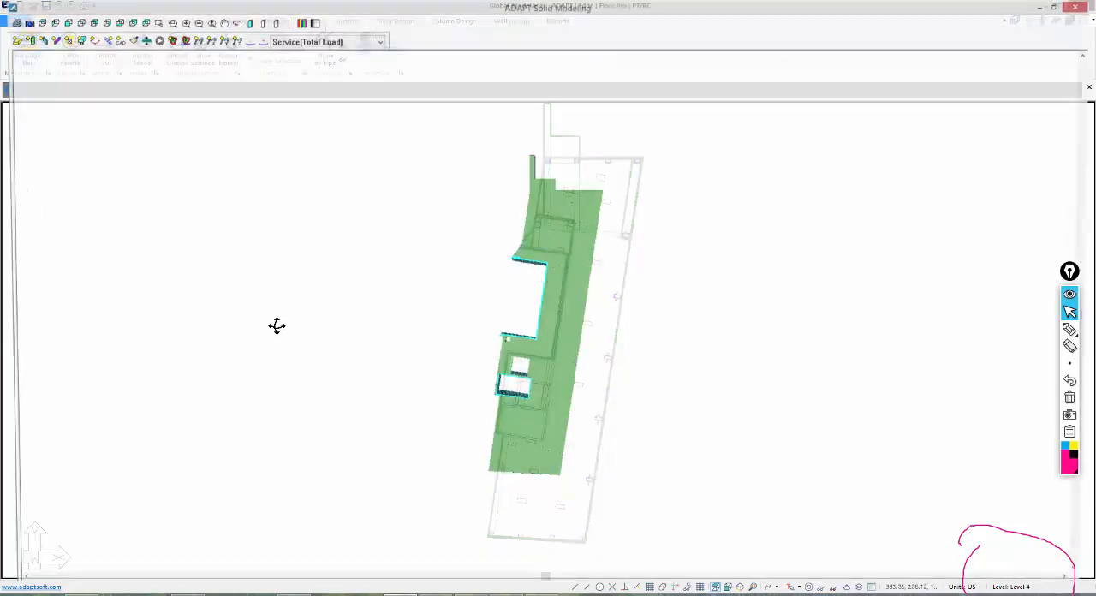
pyautogui.moveTo(276, 326); pyautogui.dragTo(204, 324)
pyautogui.moveTo(256, 353); pyautogui.dragTo(444, 344)
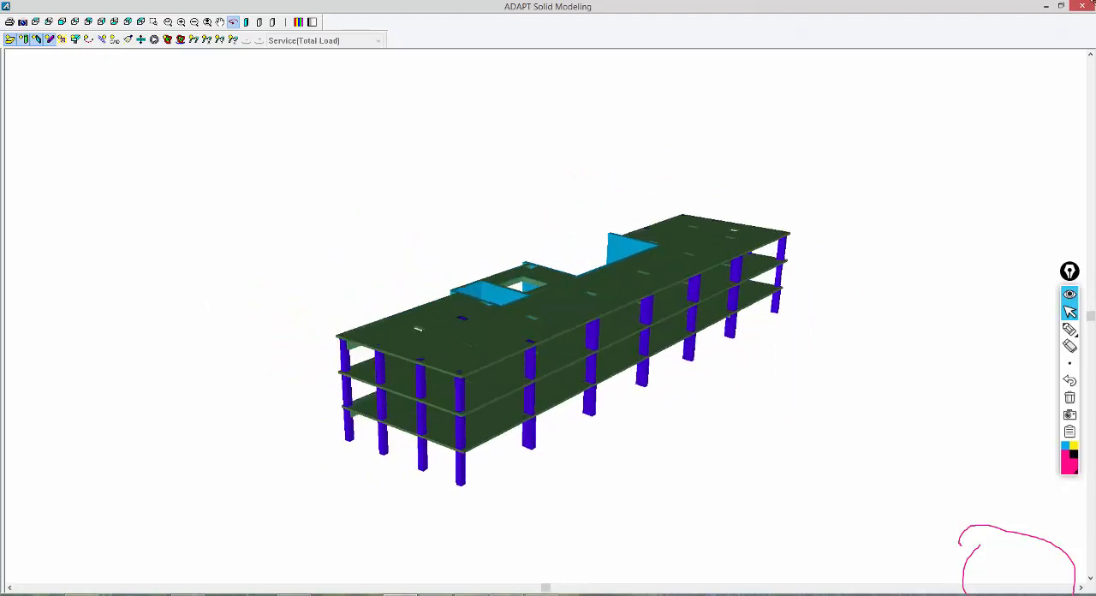
pyautogui.click(1091, 8)
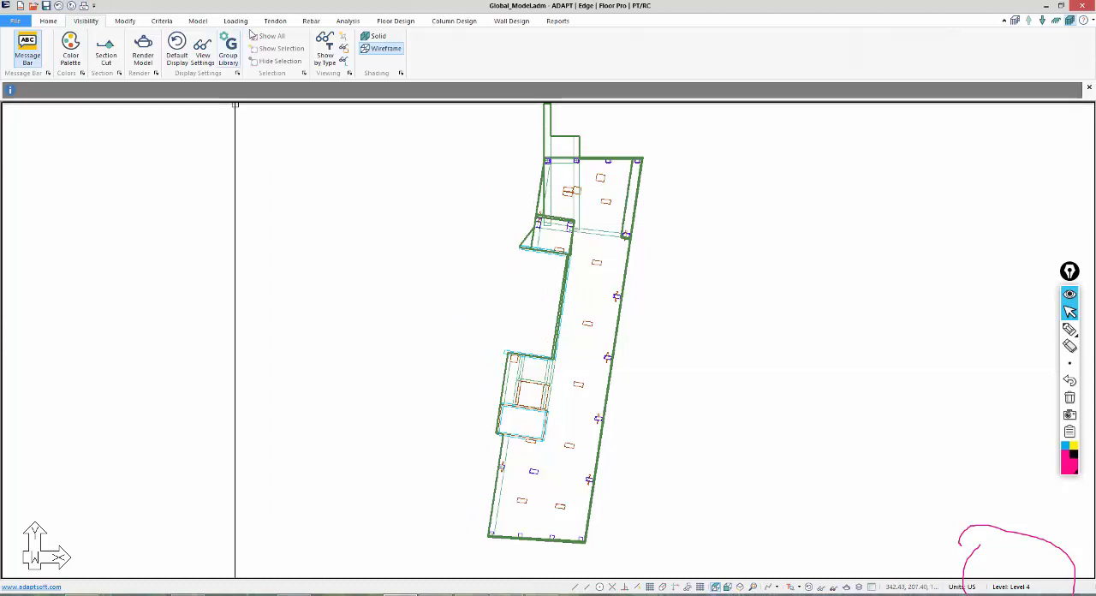
# Try to mesh the slabs with the Simplified method, 3 ft sparse cells and automatic node shifting up to 1.5 ft.
pyautogui.click(343, 20)
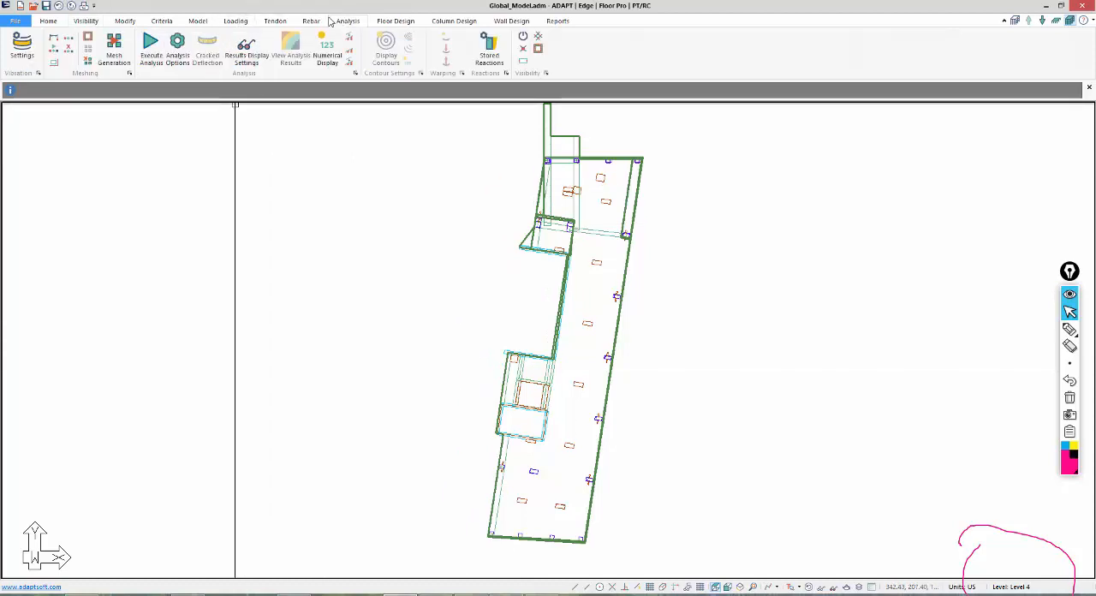
pyautogui.click(109, 47)
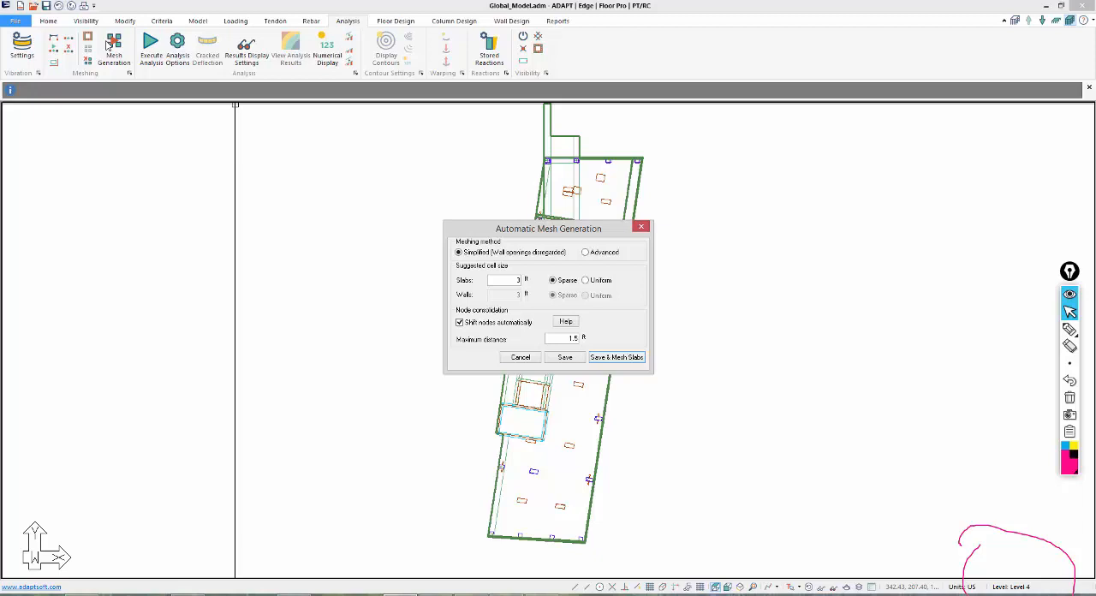
pyautogui.click(604, 358)
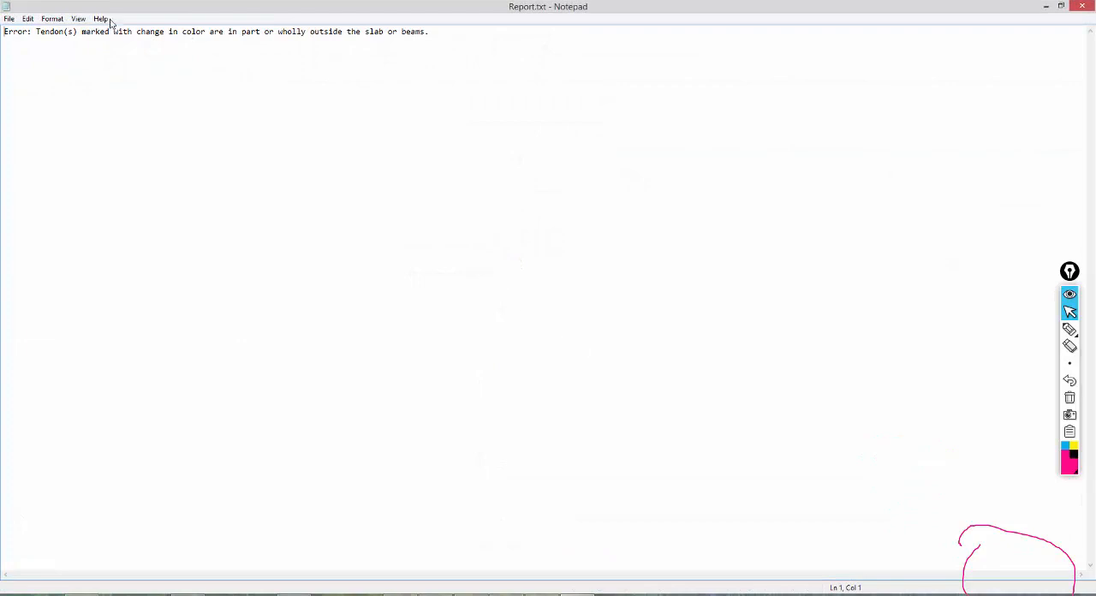
pyautogui.click(1093, 6)
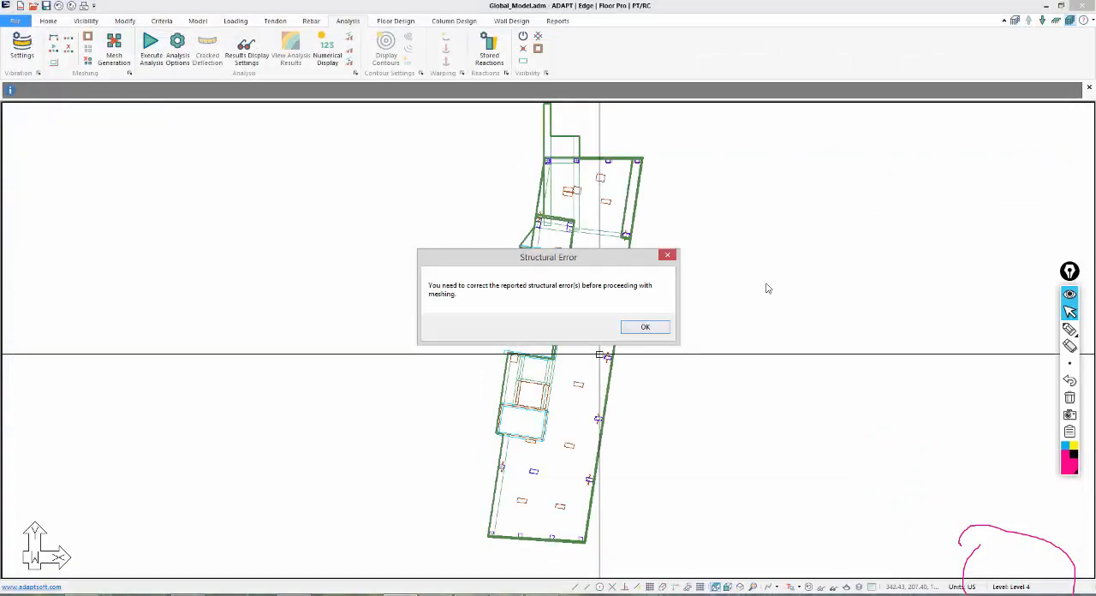
pyautogui.click(669, 328)
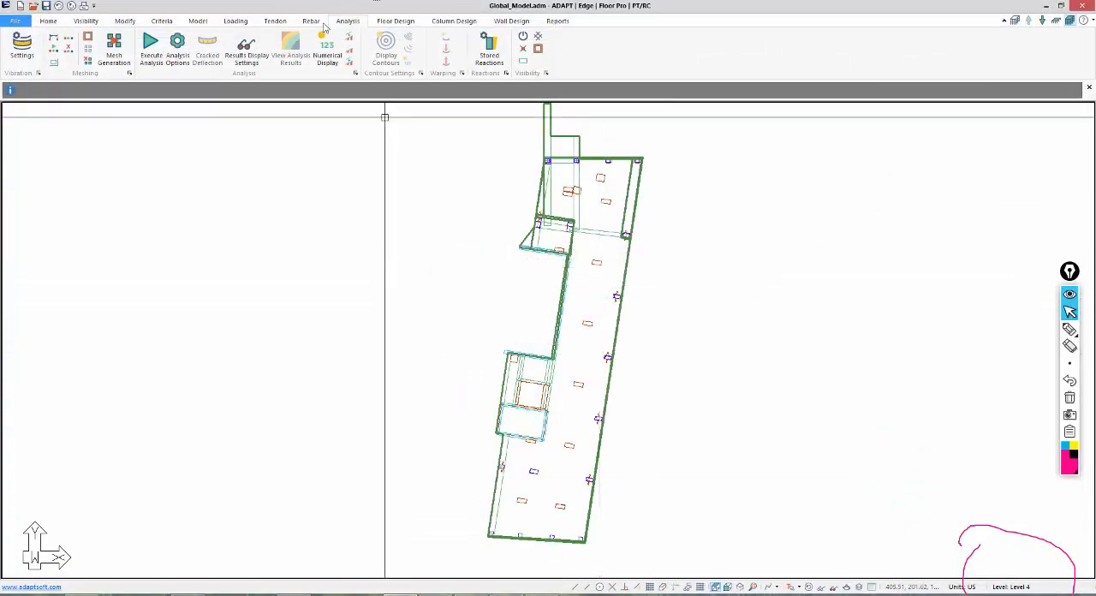
# Display the tendons and examine the highlighted tendon crossing the inner slab corner beside the core.
pyautogui.click(277, 26)
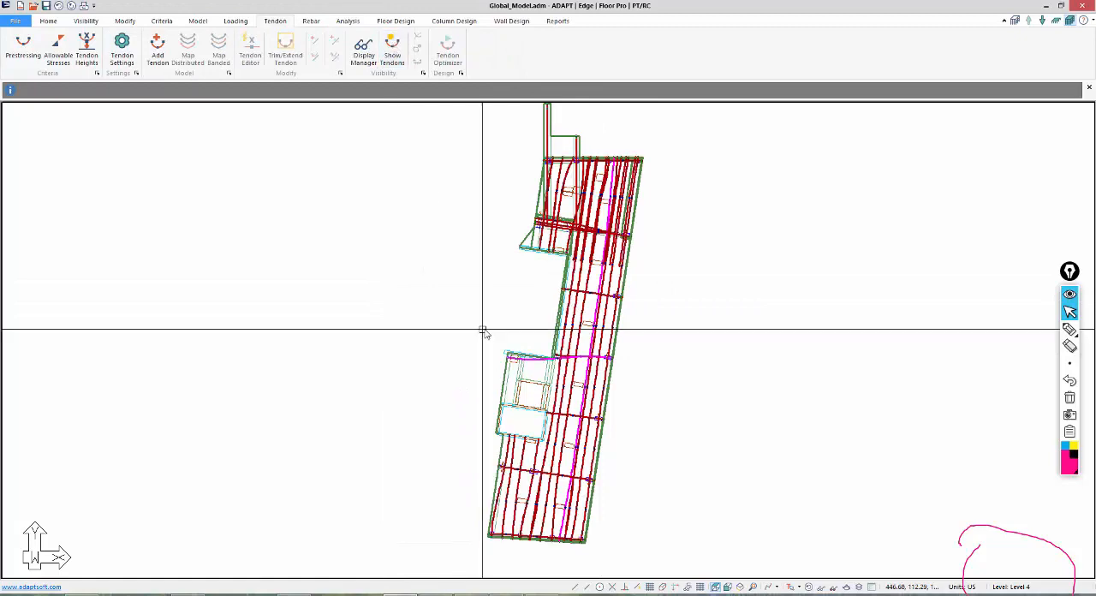
pyautogui.scroll(4, 492, 357)
pyautogui.scroll(5, 494, 359)
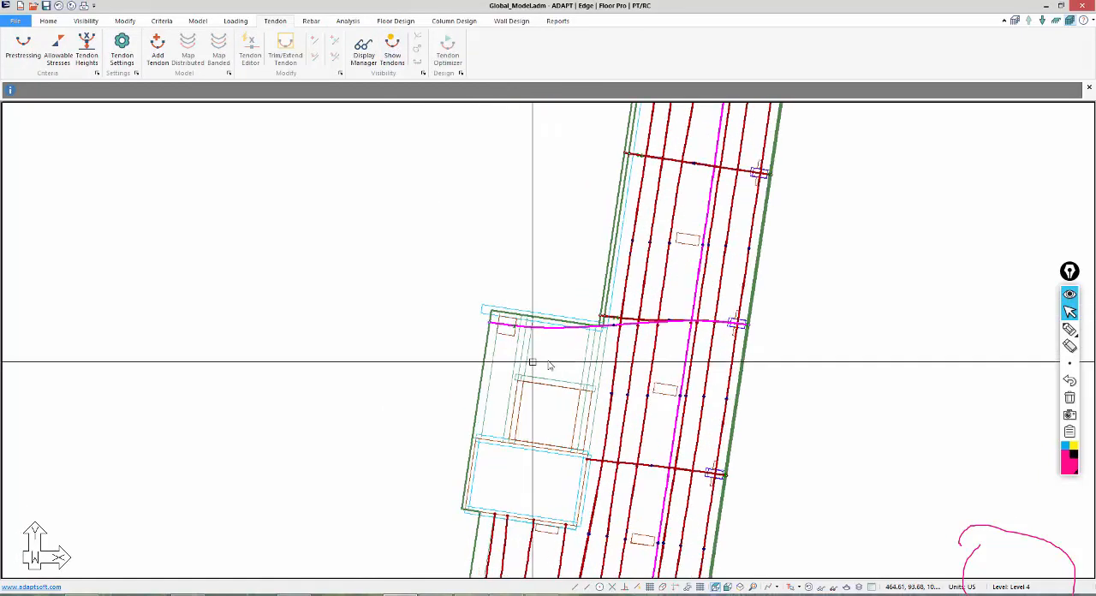
pyautogui.scroll(3, 603, 321)
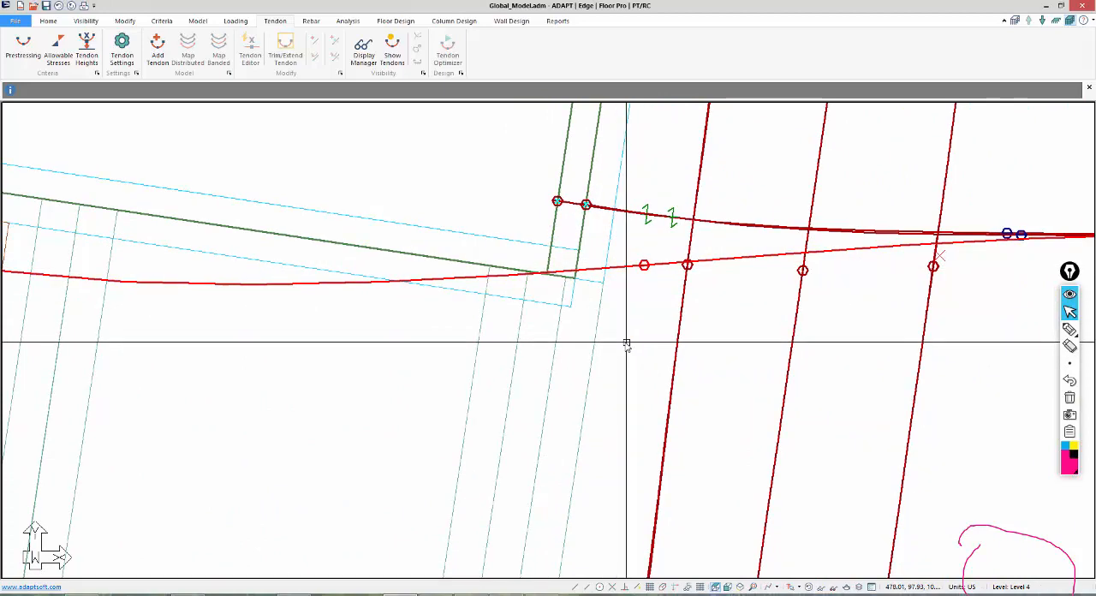
pyautogui.scroll(-3, 626, 342)
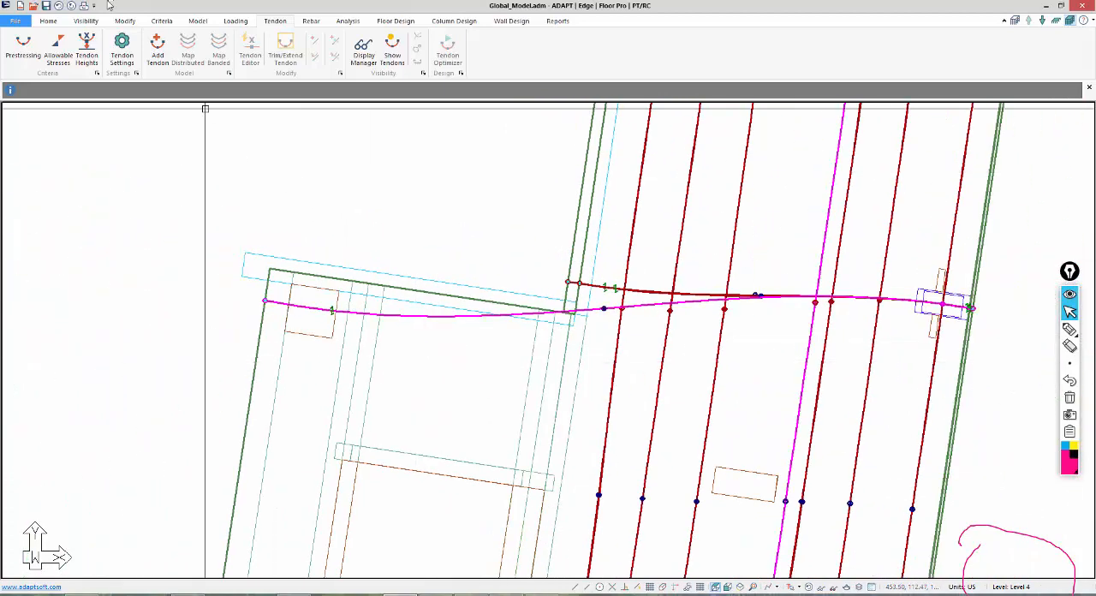
# Turn off modelling tendons as splines and check the tendon layout across the levels.
pyautogui.click(127, 53)
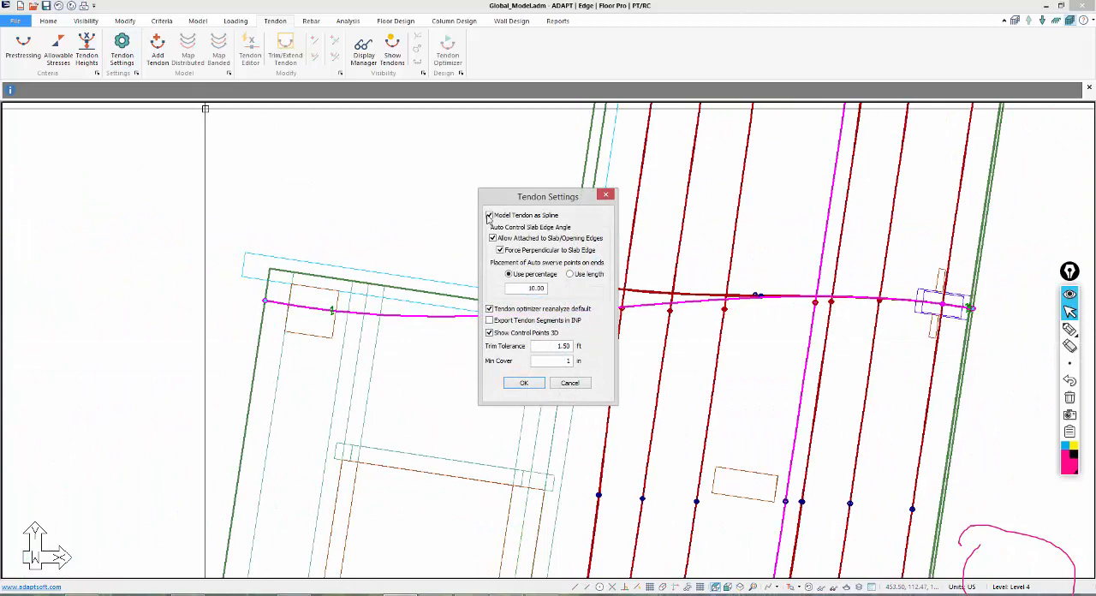
pyautogui.click(522, 383)
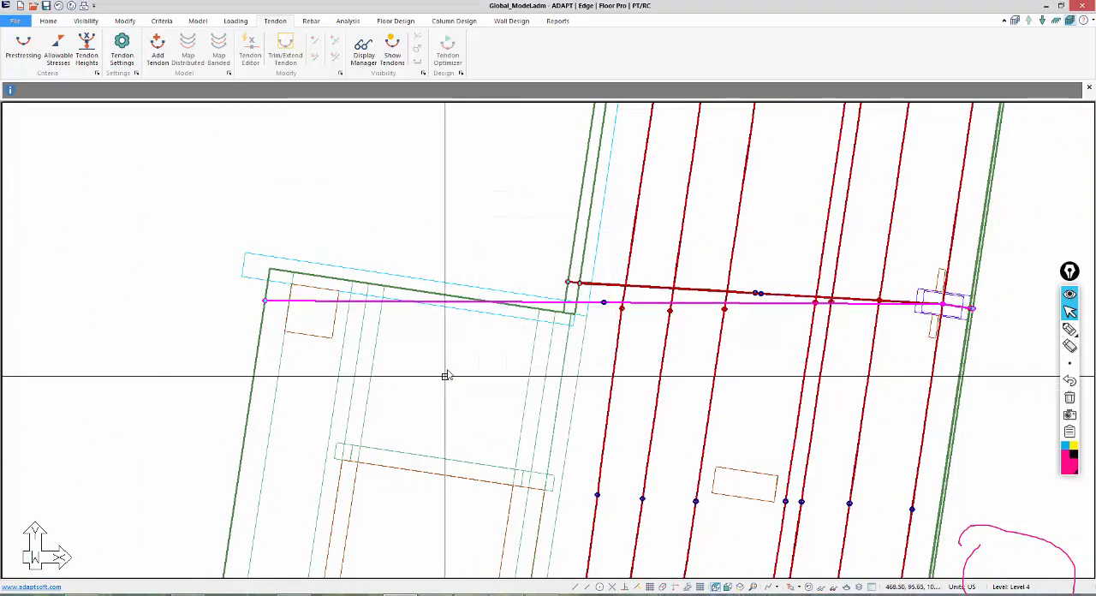
pyautogui.scroll(-5, 403, 232)
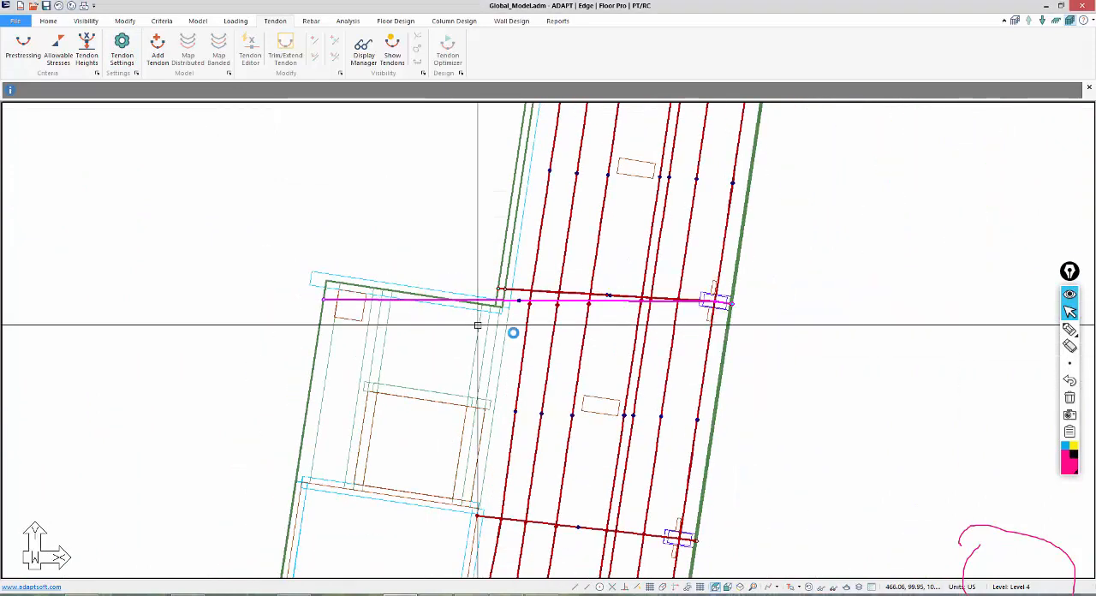
pyautogui.scroll(-3, 658, 378)
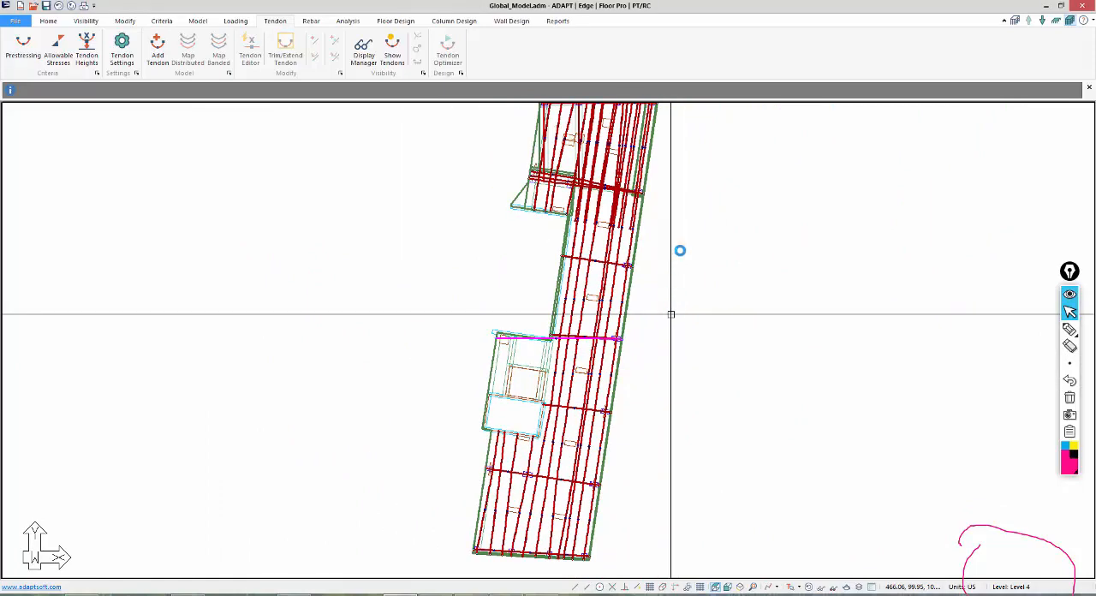
pyautogui.moveTo(694, 319); pyautogui.dragTo(687, 256, button='middle')
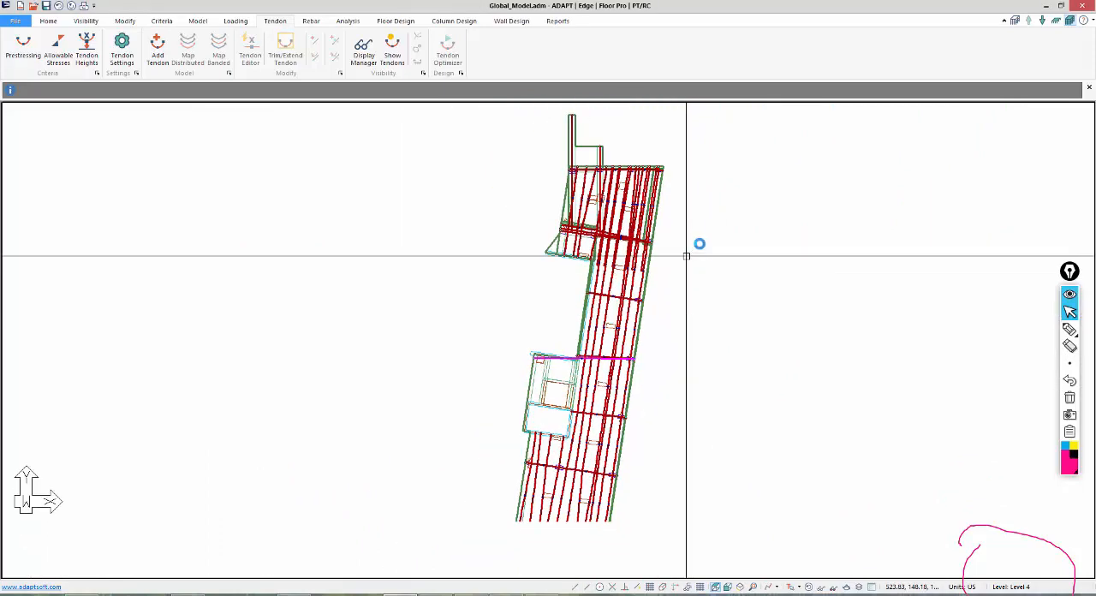
# Show only Level 4 in Single-Level Mode and turn on modelling tendons as splines.
pyautogui.click(1056, 23)
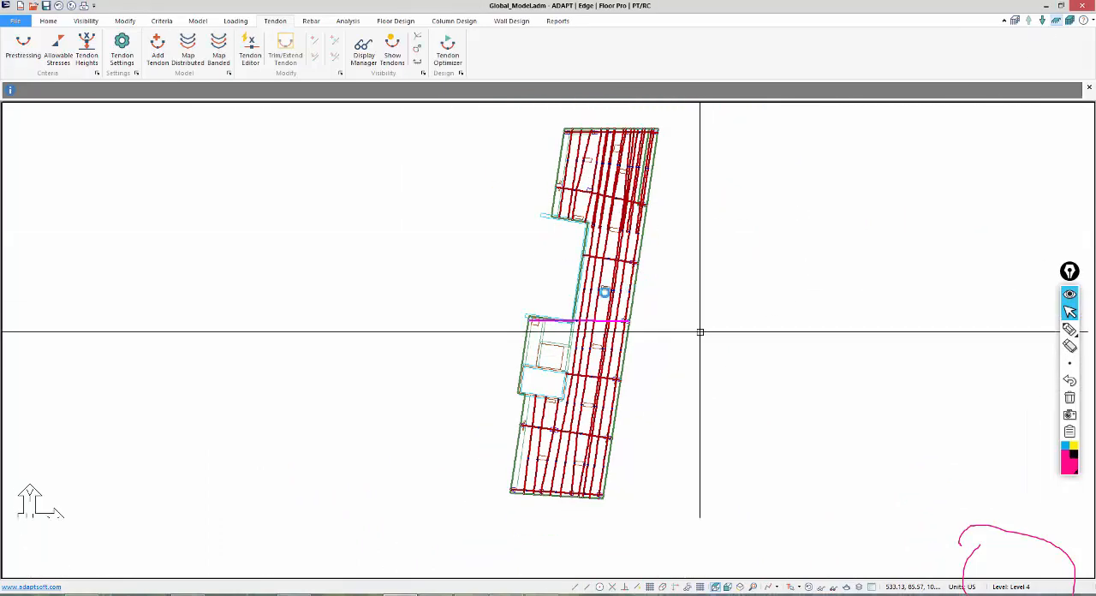
pyautogui.scroll(3, 539, 247)
pyautogui.scroll(2, 563, 214)
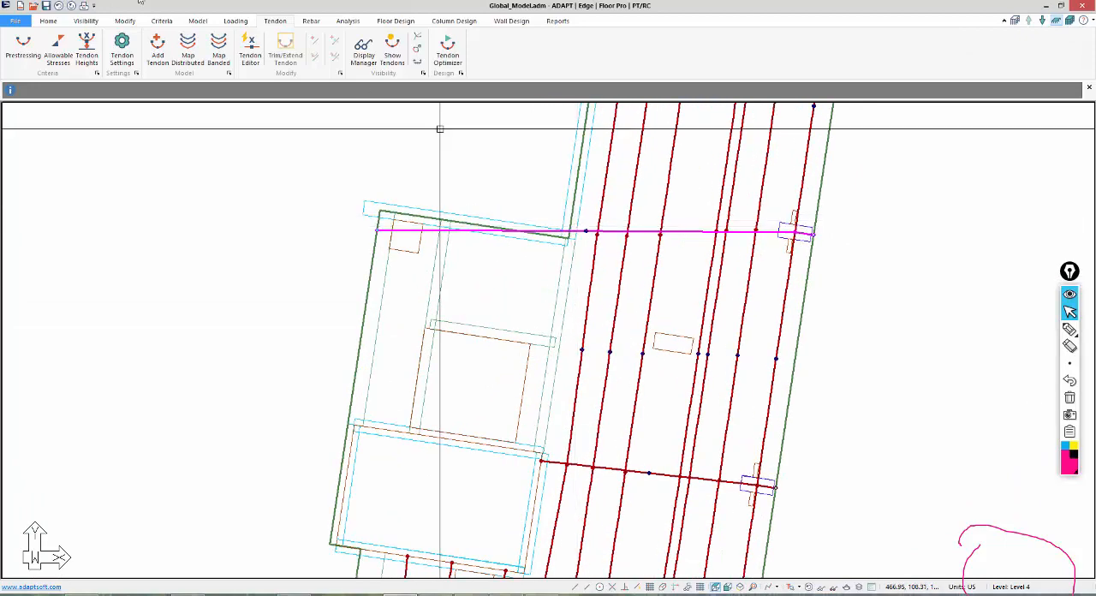
pyautogui.click(118, 44)
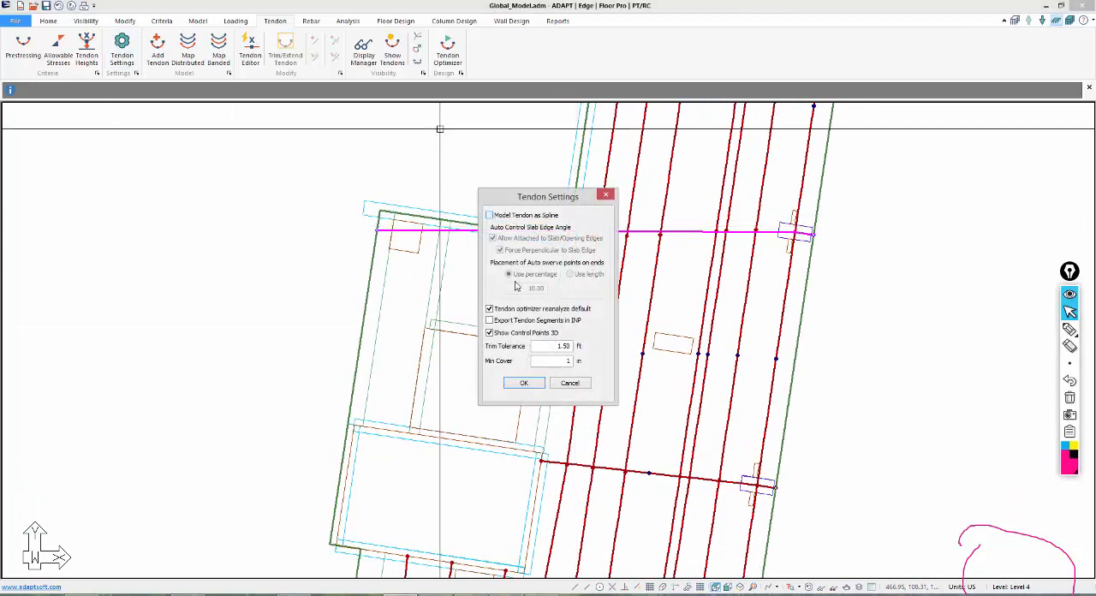
pyautogui.click(525, 383)
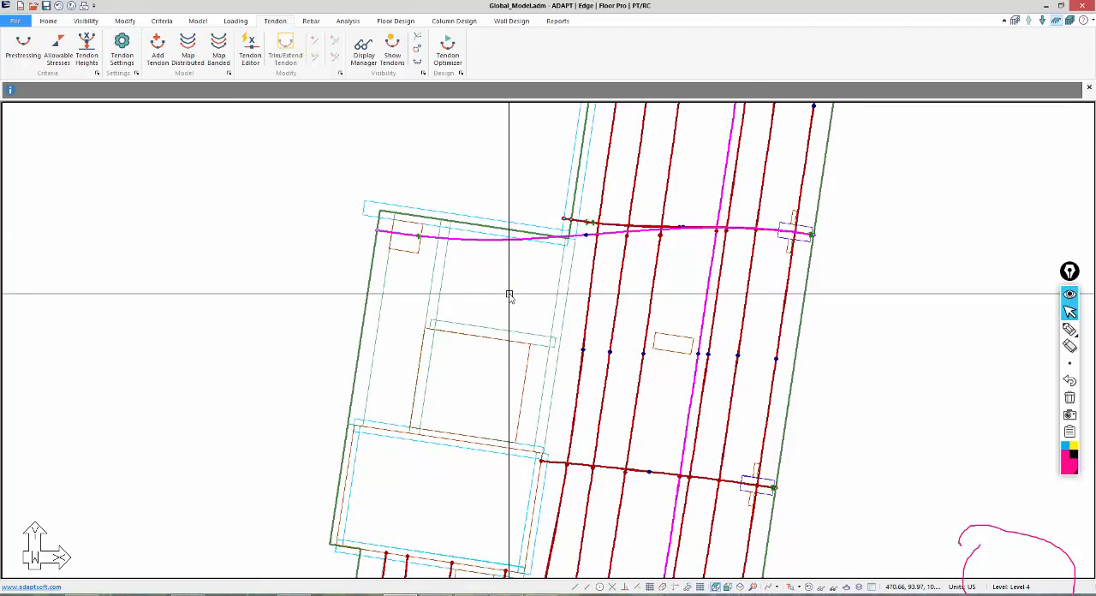
# Select the highlighted tendon at the inner slab corner and move its core-side swerve point further into the slab.
pyautogui.scroll(1, 489, 311)
pyautogui.scroll(2, 564, 258)
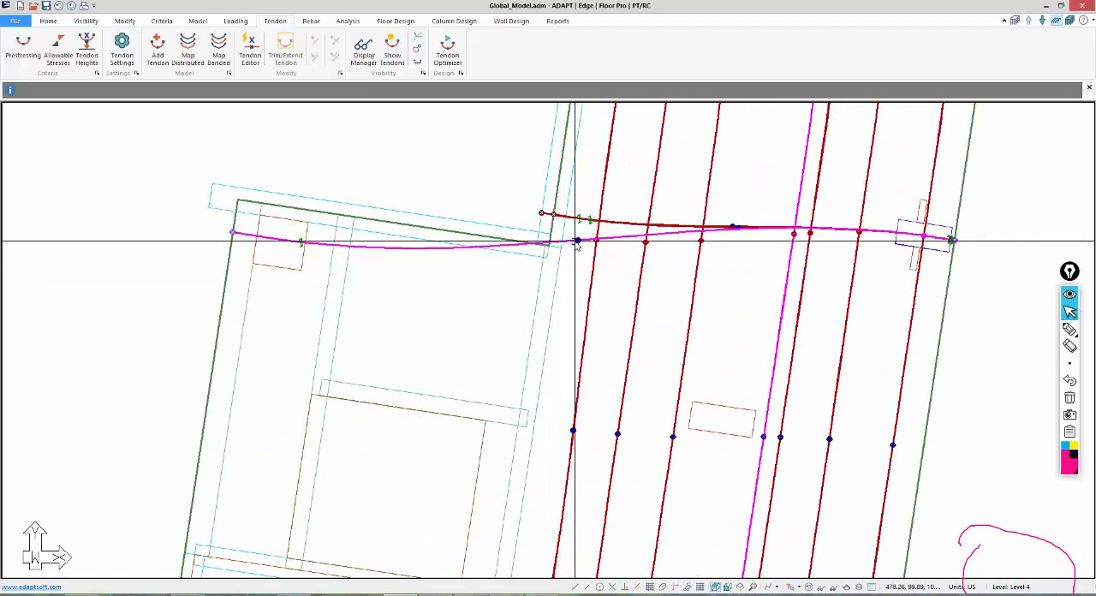
pyautogui.click(564, 248)
pyautogui.scroll(1, 360, 259)
pyautogui.click(288, 240)
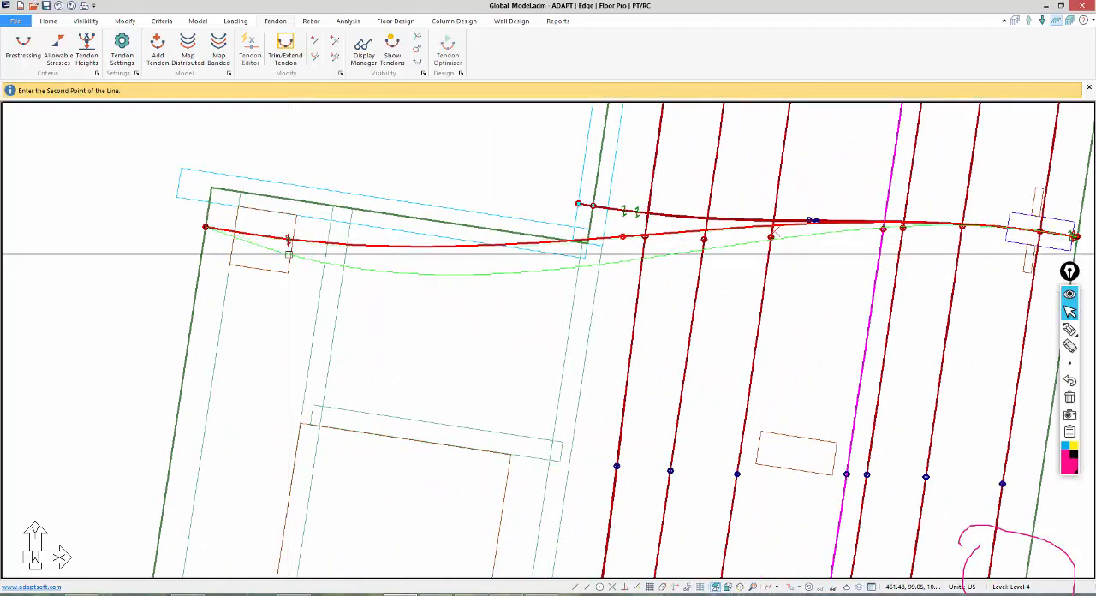
pyautogui.click(288, 254)
pyautogui.press('Escape')
pyautogui.scroll(-2, 468, 271)
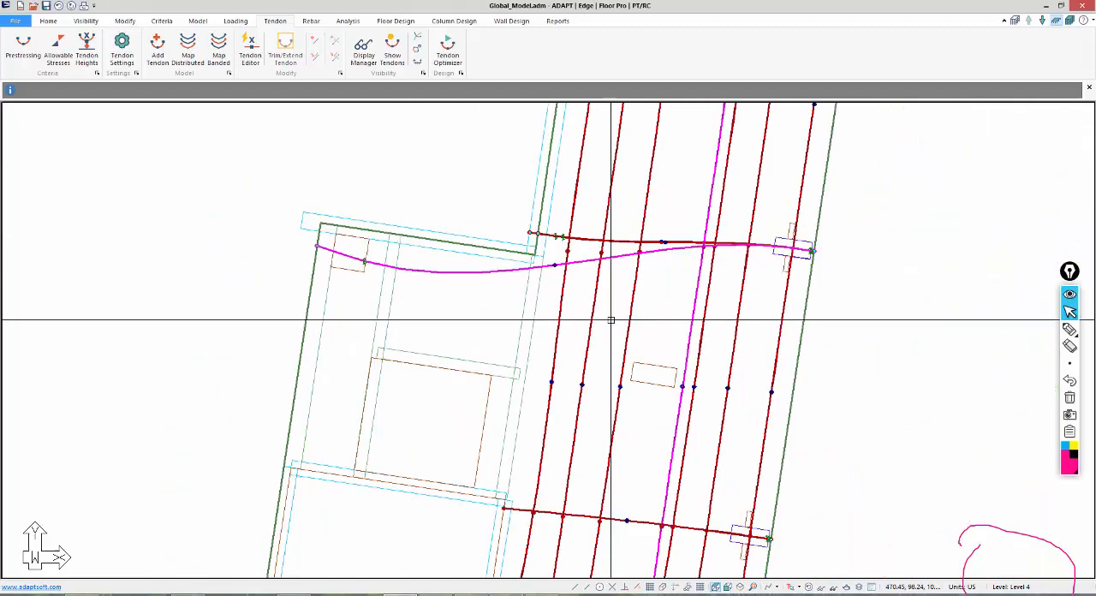
# Select the short cross tendon at the outer column and move its outer anchor point, snapping it perpendicular to the slab edge.
pyautogui.scroll(3, 814, 253)
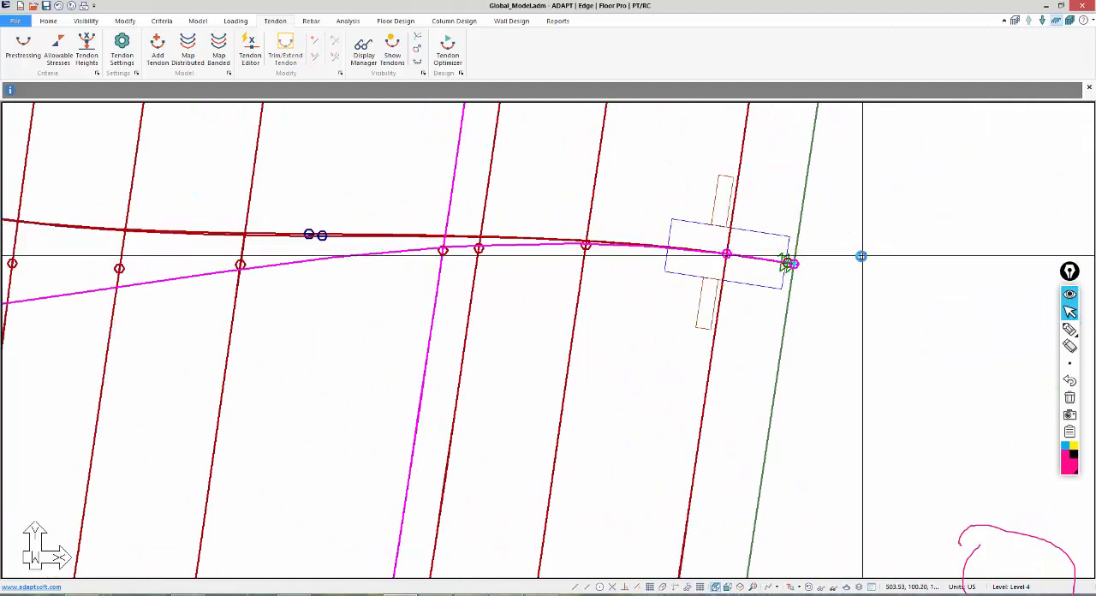
pyautogui.scroll(4, 813, 260)
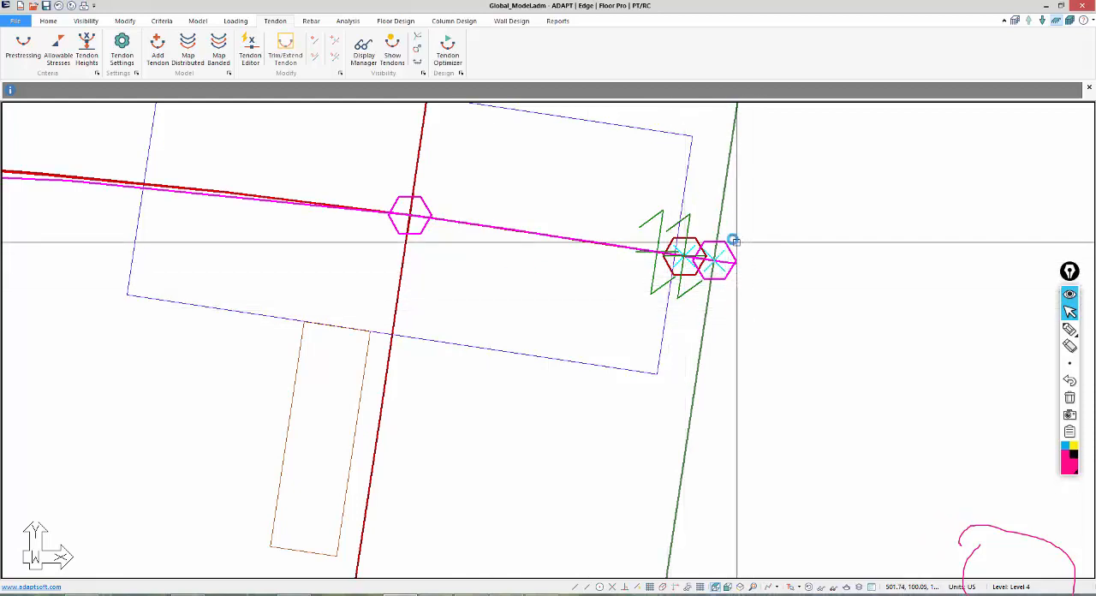
pyautogui.click(727, 242)
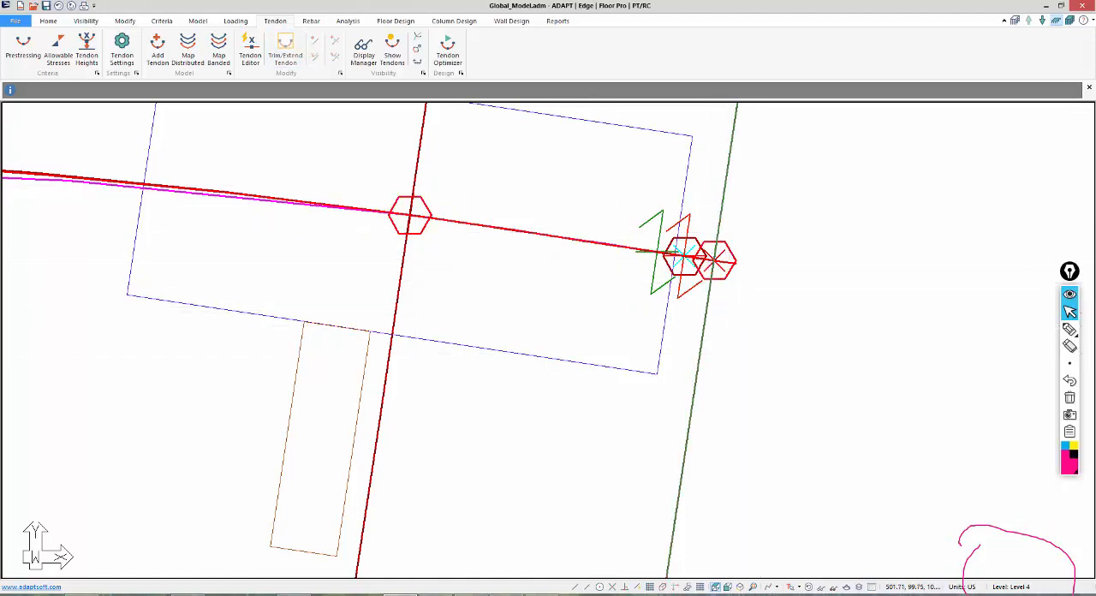
pyautogui.click(718, 281)
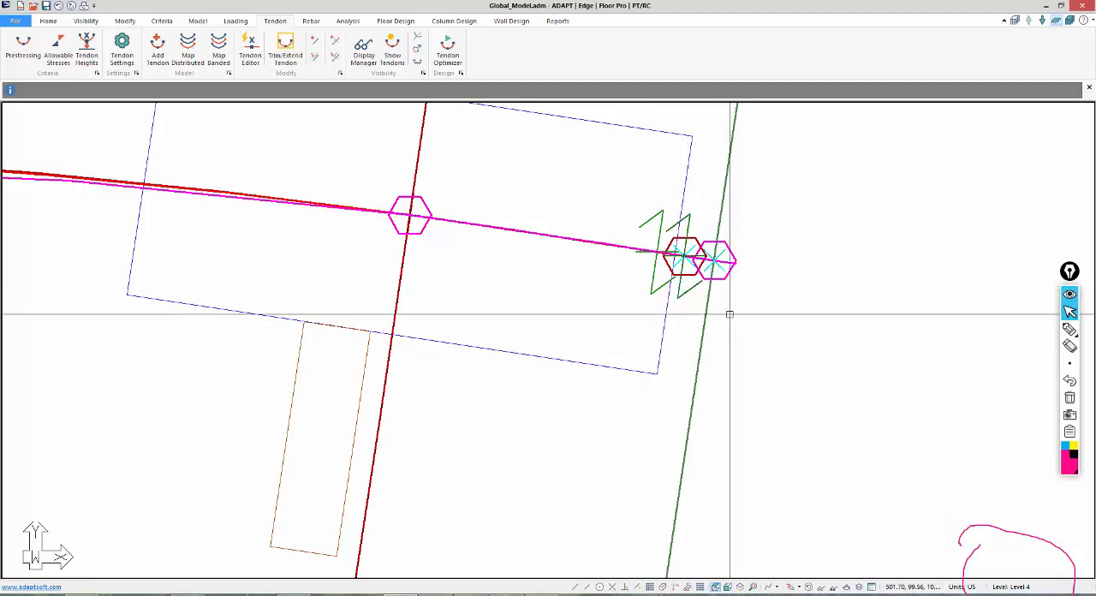
pyautogui.click(713, 261)
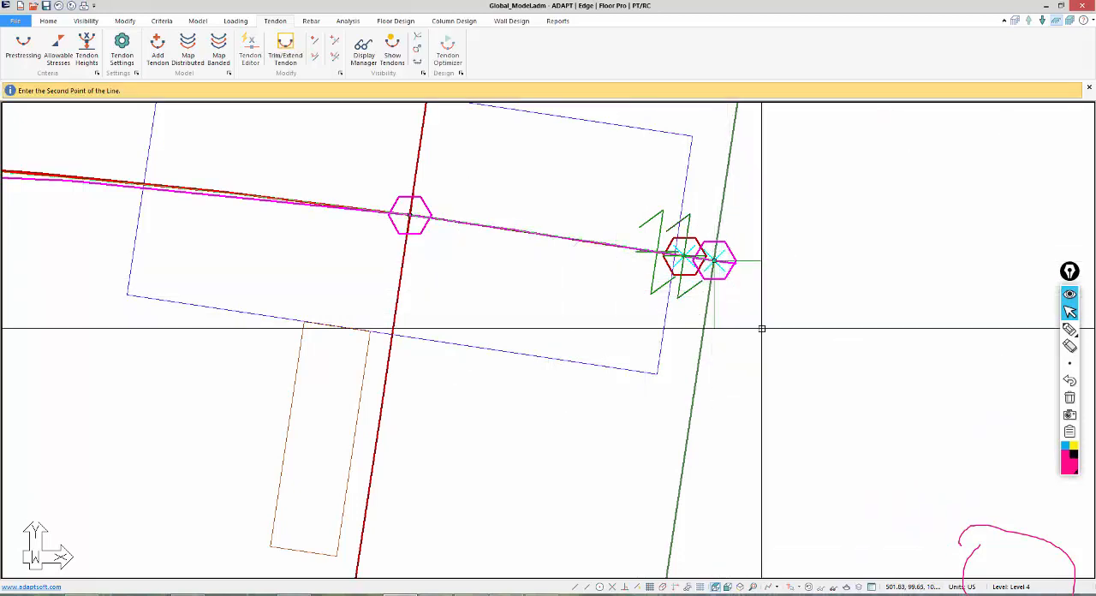
pyautogui.click(774, 354)
pyautogui.scroll(-2, 774, 379)
pyautogui.click(774, 373)
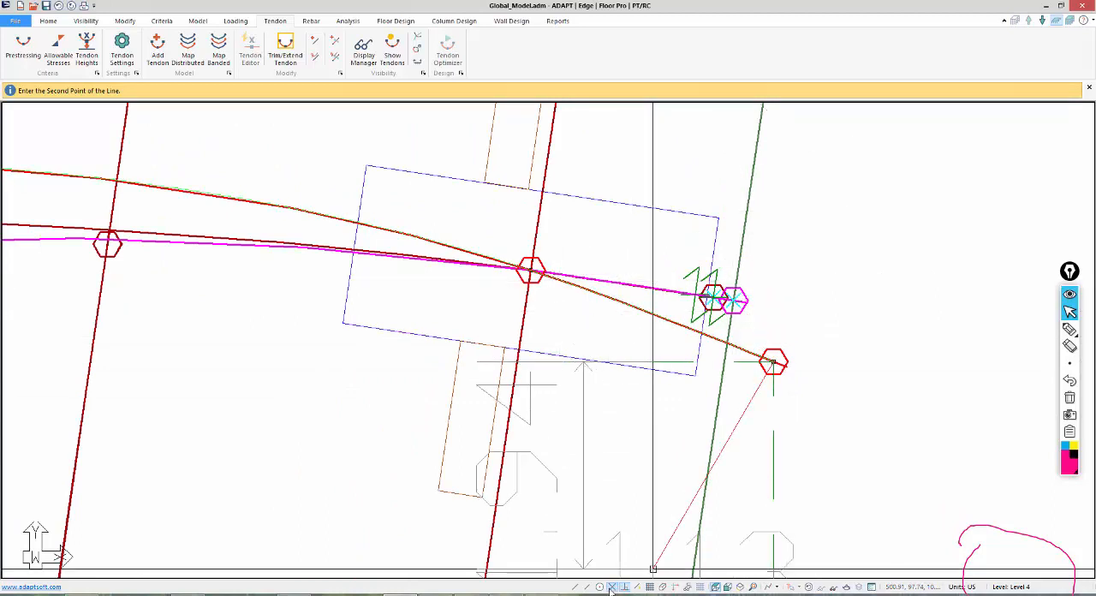
pyautogui.click(765, 280)
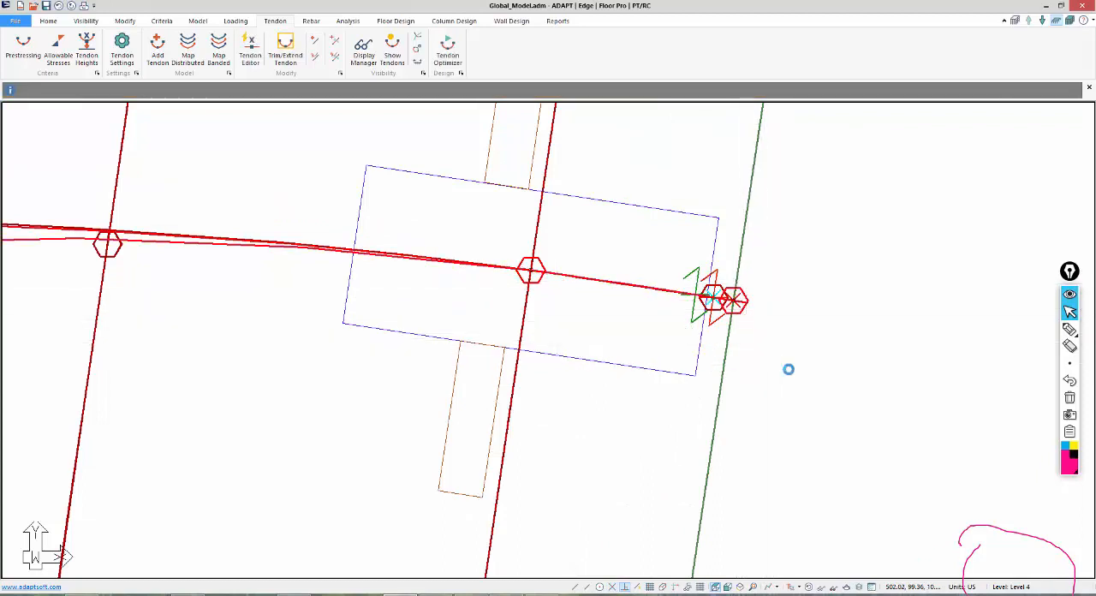
pyautogui.press('Escape')
# Select the short cross tendon and move its core-side end point from outside the slab onto the slab edge.
pyautogui.scroll(-10, 793, 372)
pyautogui.moveTo(561, 380); pyautogui.dragTo(699, 396, button='middle')
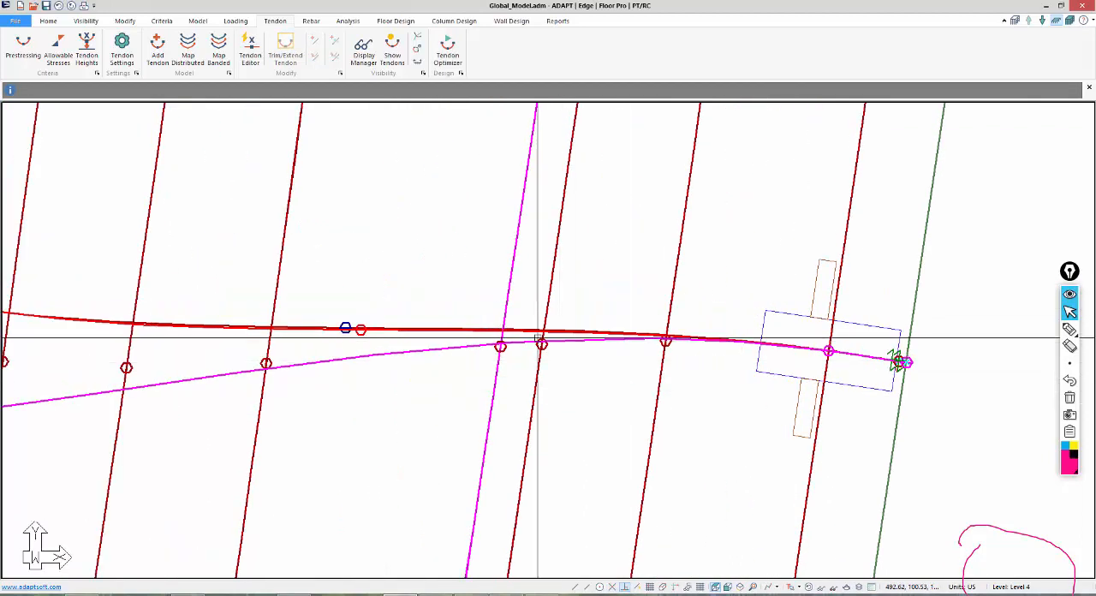
pyautogui.click(595, 342)
pyautogui.scroll(-3, 600, 351)
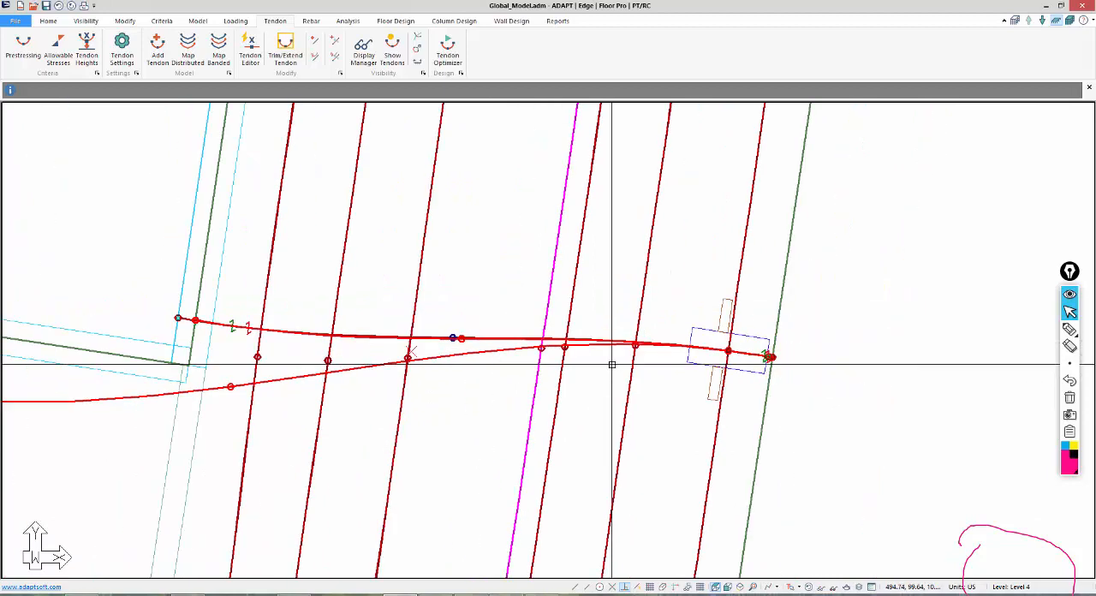
pyautogui.moveTo(532, 182); pyautogui.dragTo(709, 244, button='middle')
pyautogui.scroll(2, 427, 397)
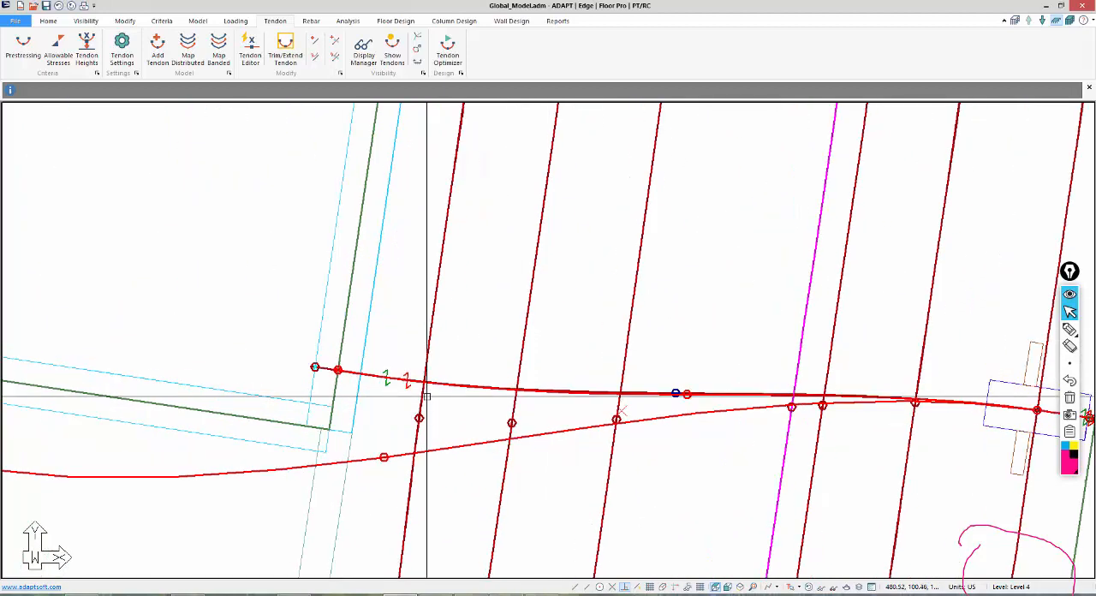
pyautogui.scroll(3, 322, 364)
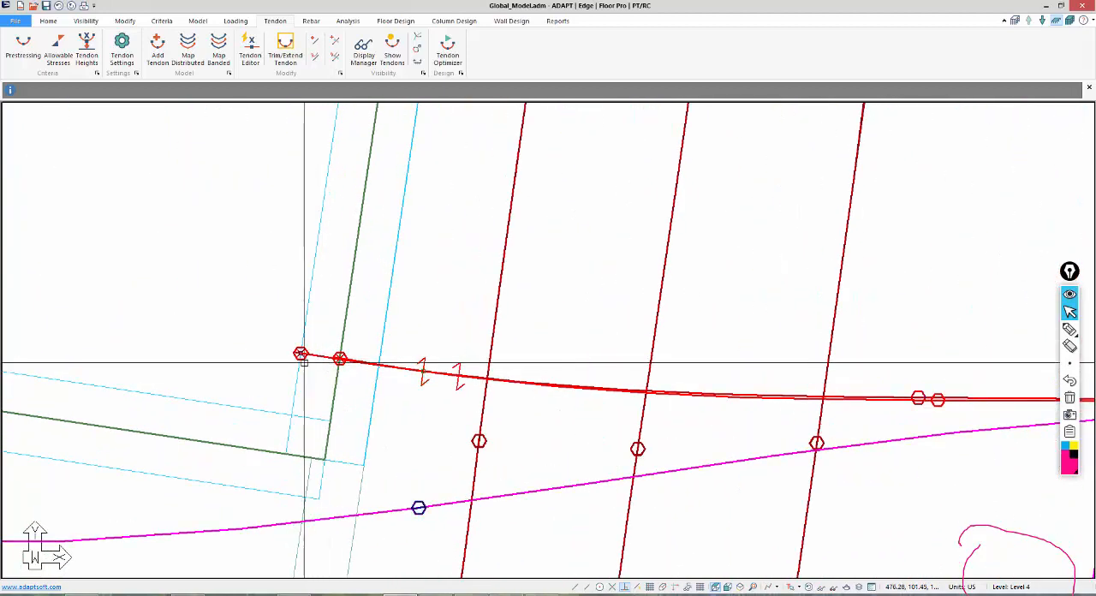
pyautogui.click(301, 353)
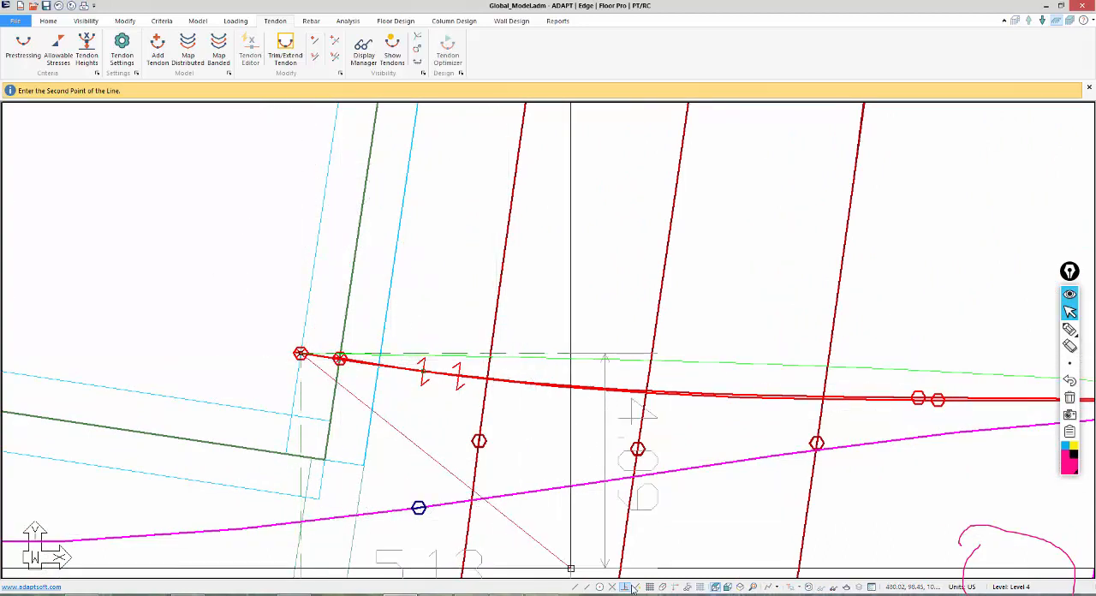
pyautogui.click(340, 358)
pyautogui.scroll(-5, 359, 323)
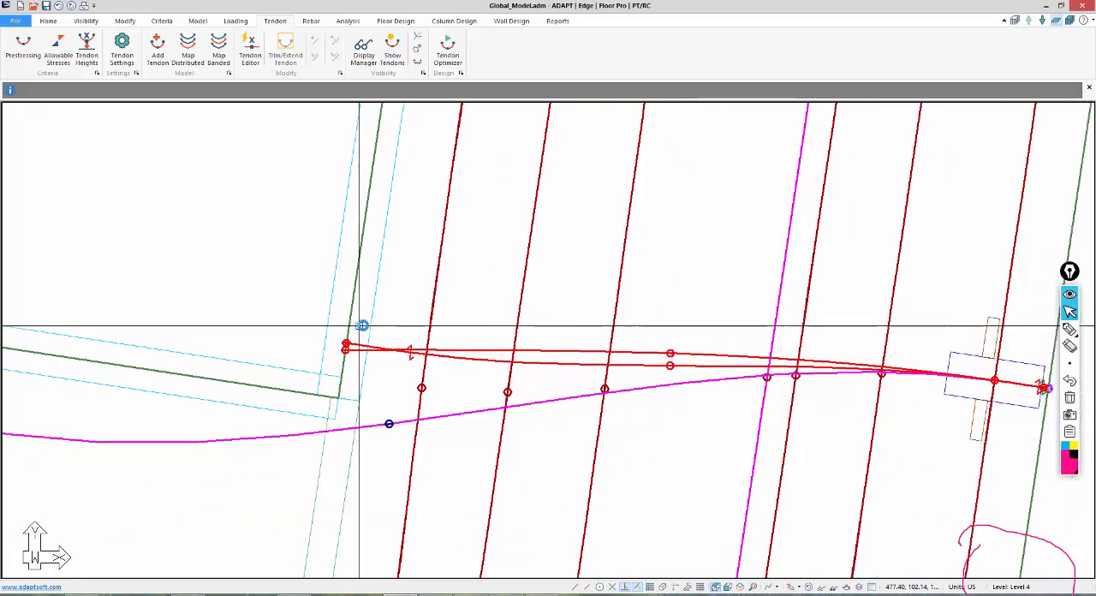
# Check the overlapping tendons near the building's upper end and show only Level 4 in Single-Level Mode.
pyautogui.moveTo(602, 307); pyautogui.dragTo(574, 589, button='middle')
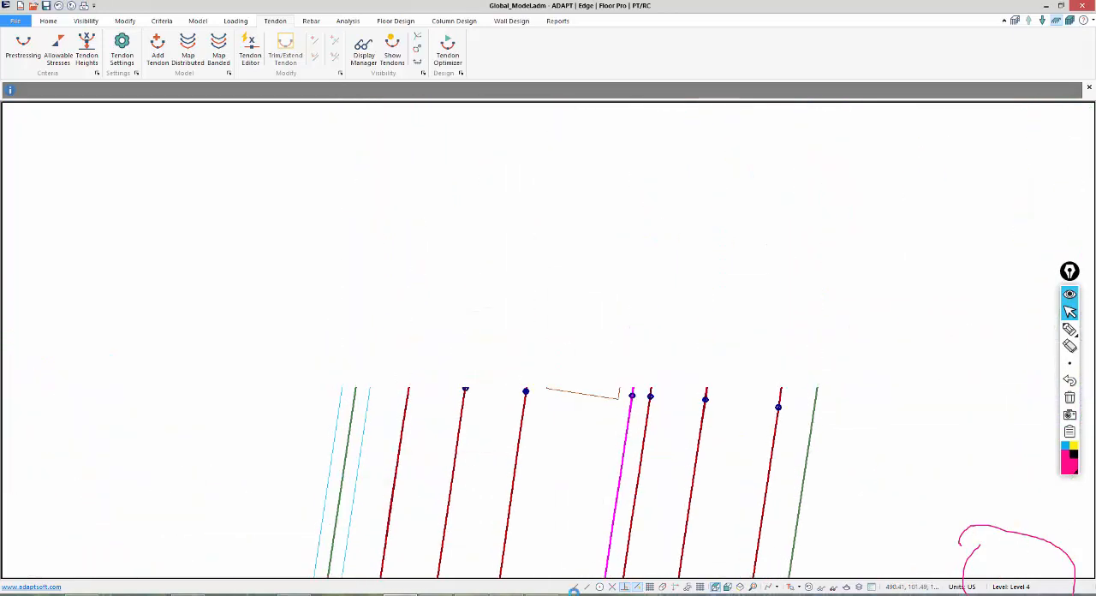
pyautogui.scroll(-3, 575, 589)
pyautogui.scroll(-3, 600, 454)
pyautogui.moveTo(605, 234); pyautogui.dragTo(581, 477, button='middle')
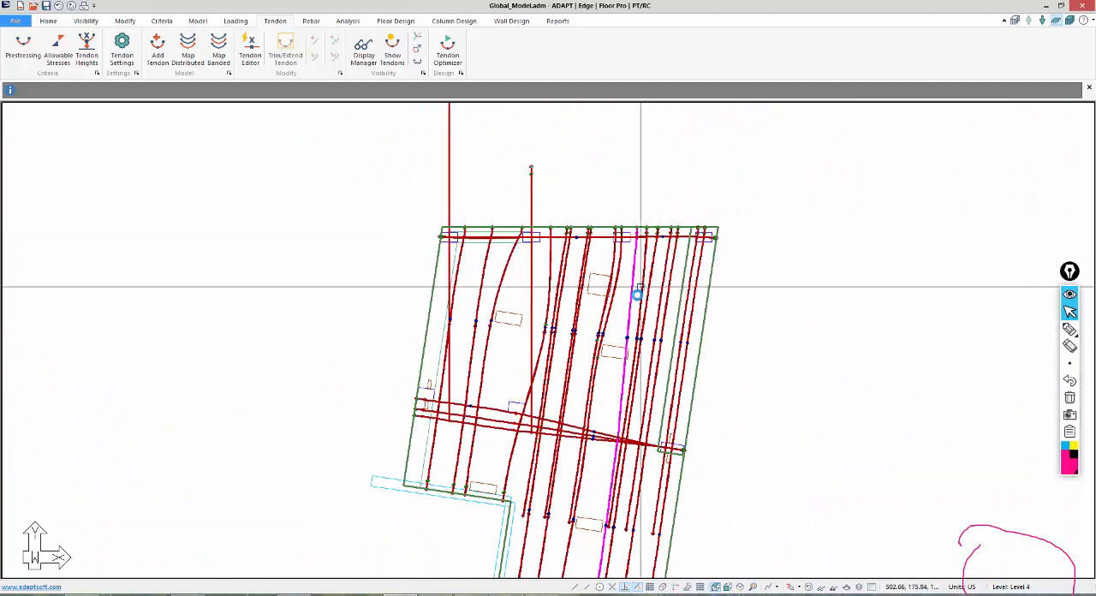
pyautogui.scroll(1, 635, 267)
pyautogui.scroll(4, 604, 473)
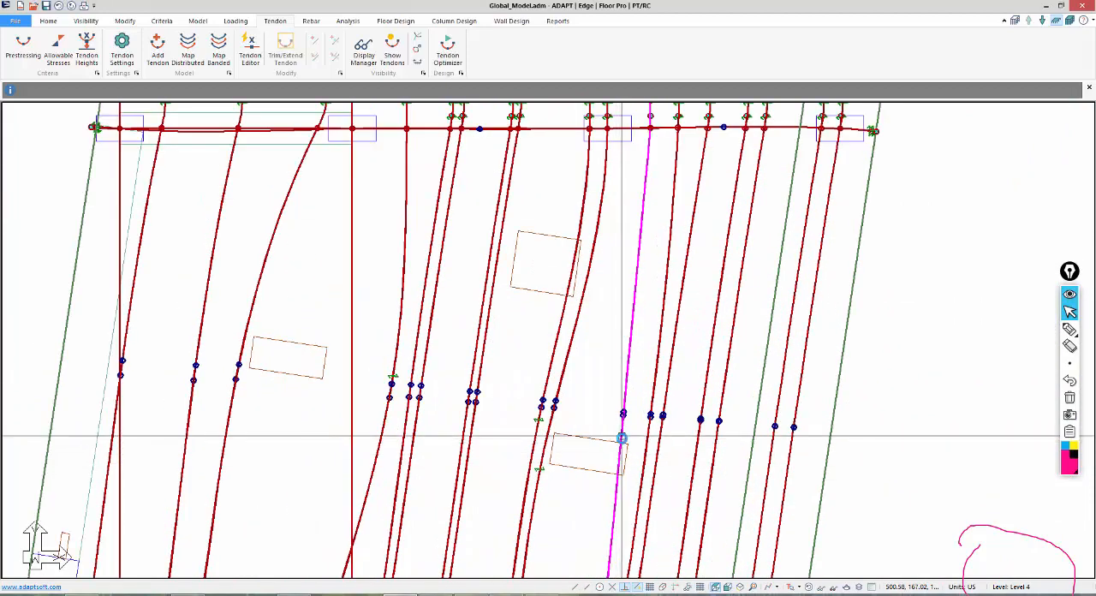
pyautogui.scroll(2, 604, 473)
pyautogui.scroll(3, 605, 320)
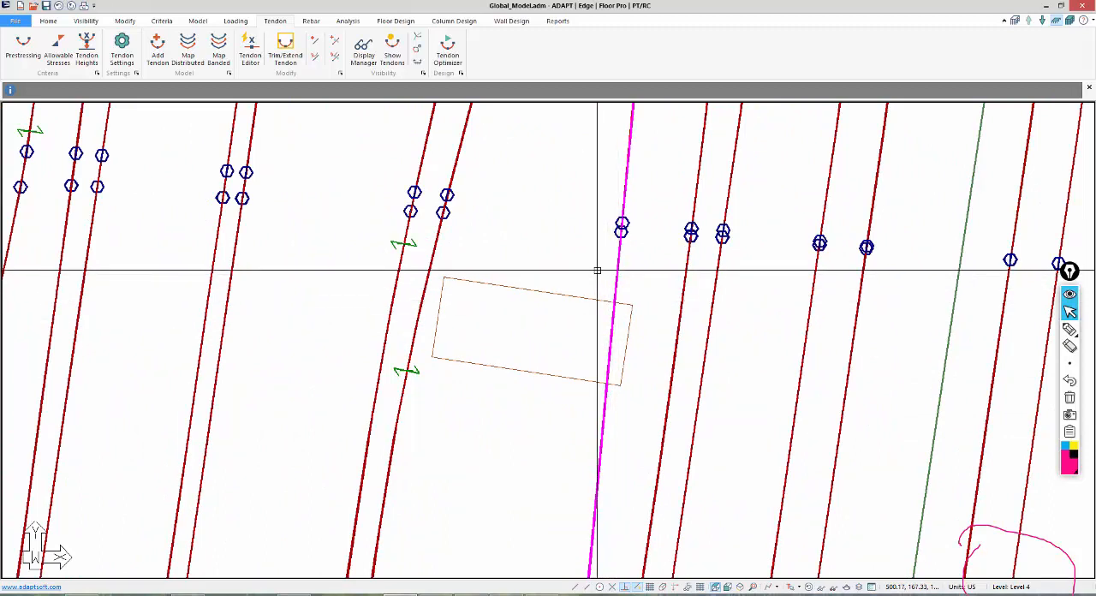
pyautogui.click(1057, 22)
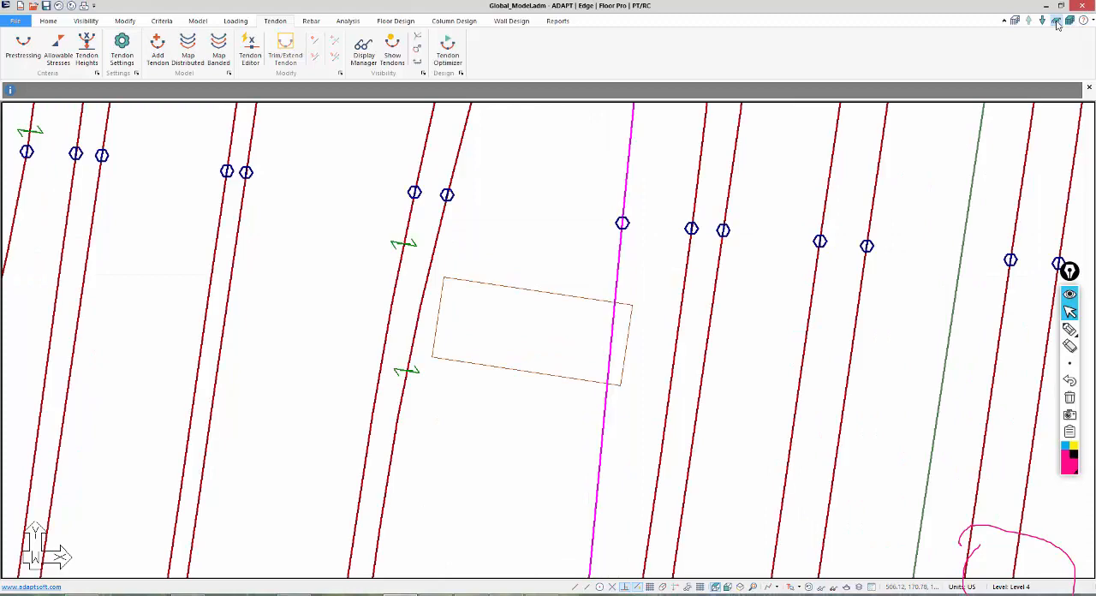
# Follow the highlighted longitudinal tendon along the Level 4 slab to its anchor at the lower slab edge.
pyautogui.scroll(-5, 611, 338)
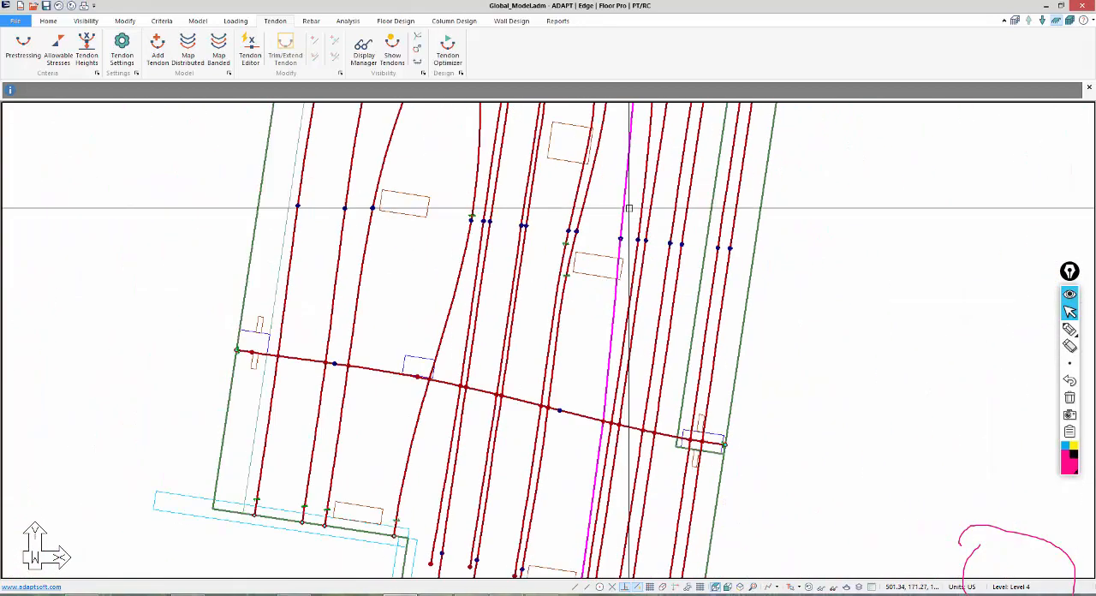
pyautogui.moveTo(552, 476); pyautogui.dragTo(566, 295, button='middle')
pyautogui.moveTo(585, 460); pyautogui.dragTo(592, 369, button='middle')
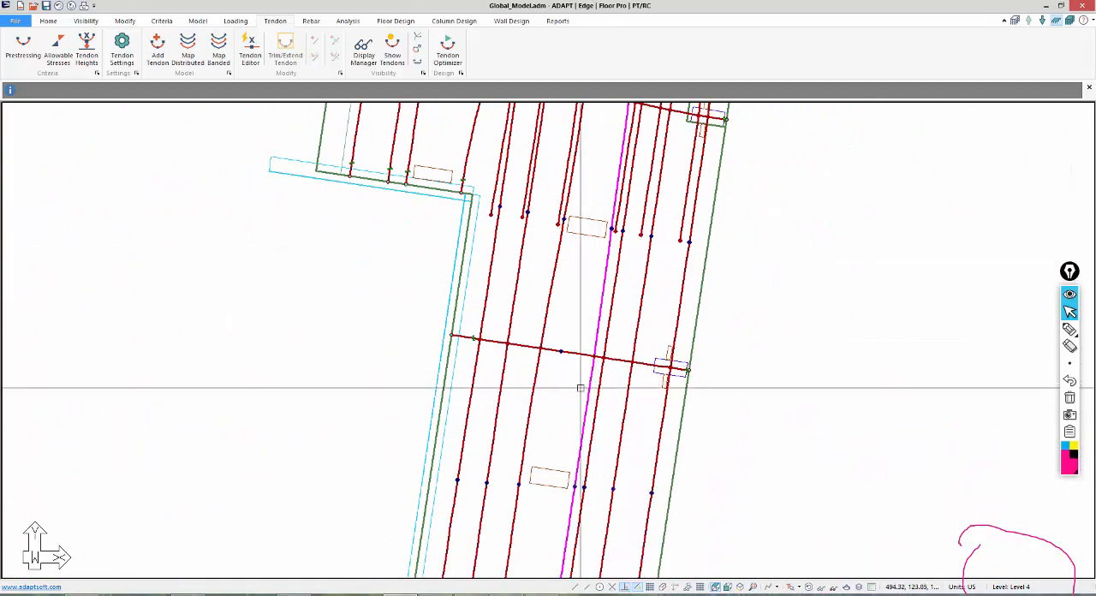
pyautogui.moveTo(591, 406); pyautogui.dragTo(587, 261, button='middle')
pyautogui.scroll(-3, 572, 336)
pyautogui.moveTo(524, 449); pyautogui.dragTo(525, 443, button='middle')
pyautogui.scroll(1, 525, 442)
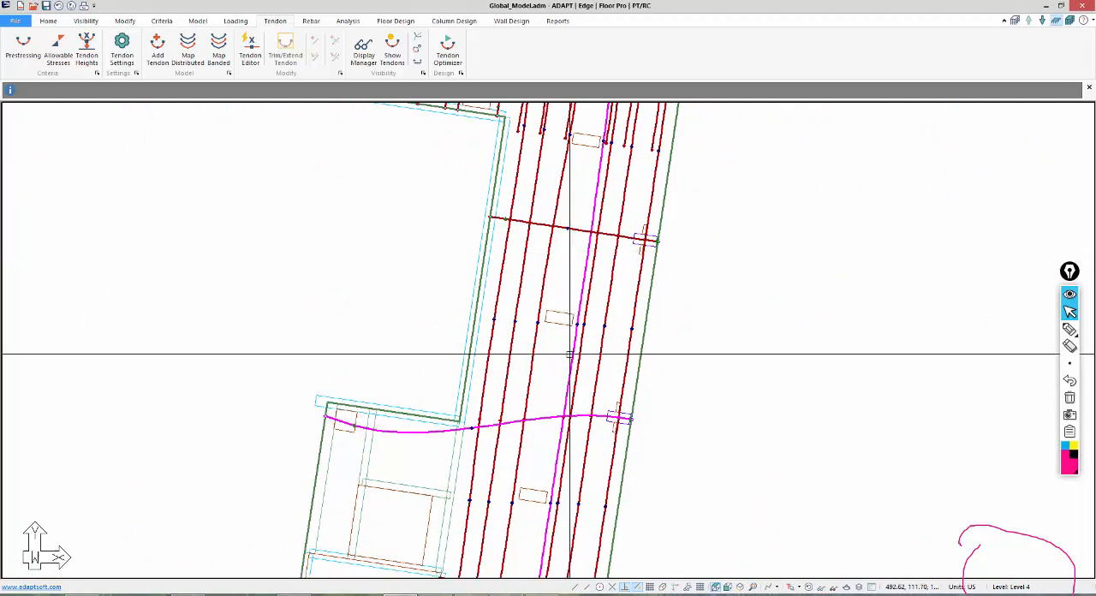
pyautogui.moveTo(566, 480); pyautogui.dragTo(585, 190, button='middle')
pyautogui.moveTo(503, 422); pyautogui.dragTo(545, 122, button='middle')
pyautogui.scroll(4, 534, 361)
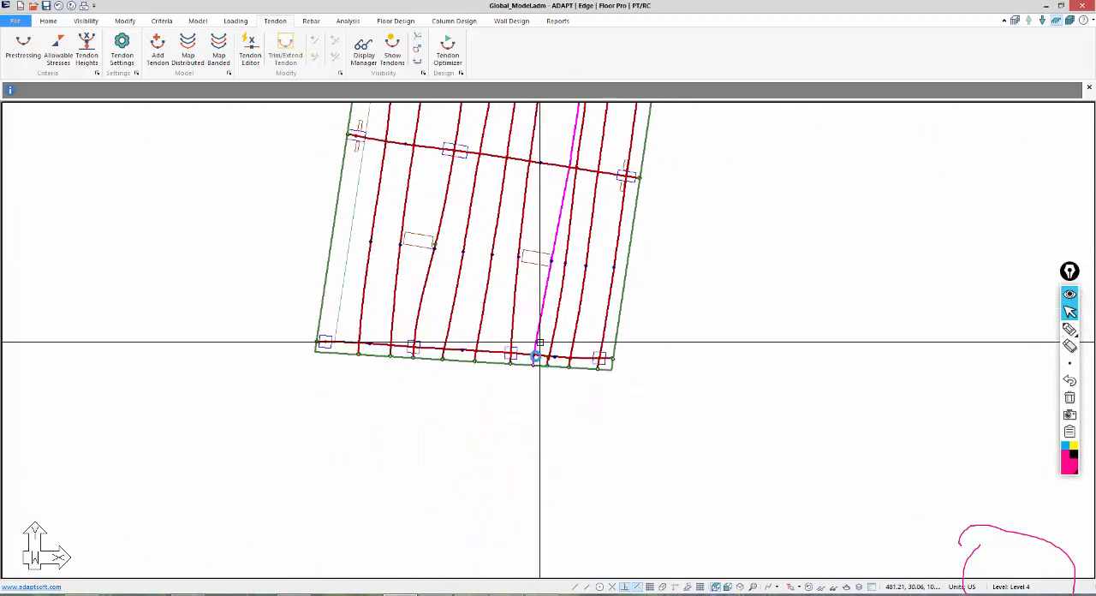
pyautogui.scroll(4, 528, 393)
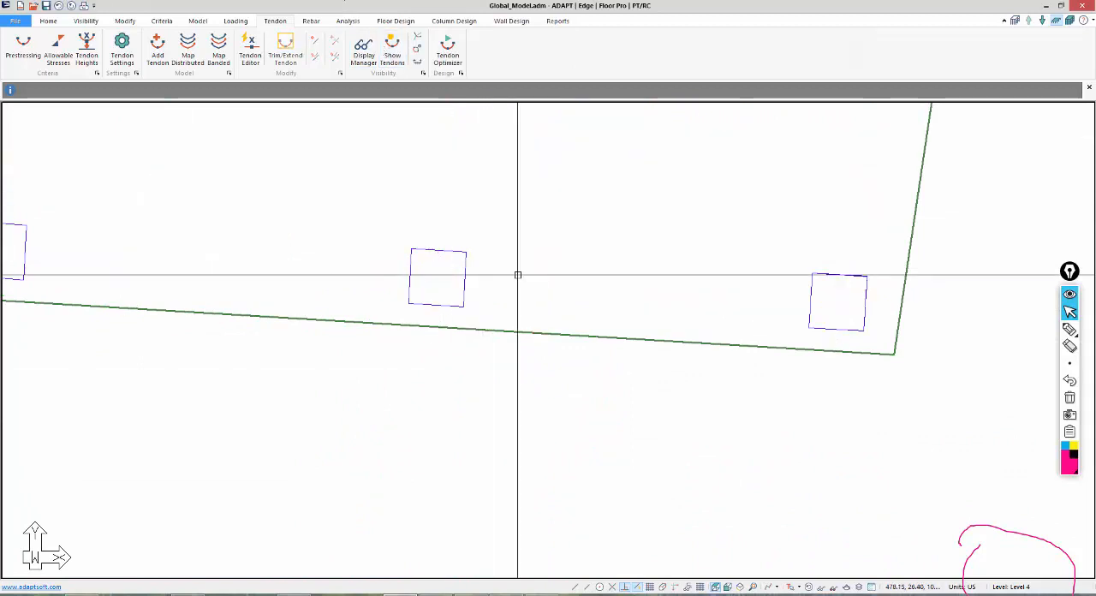
pyautogui.scroll(-3, 548, 409)
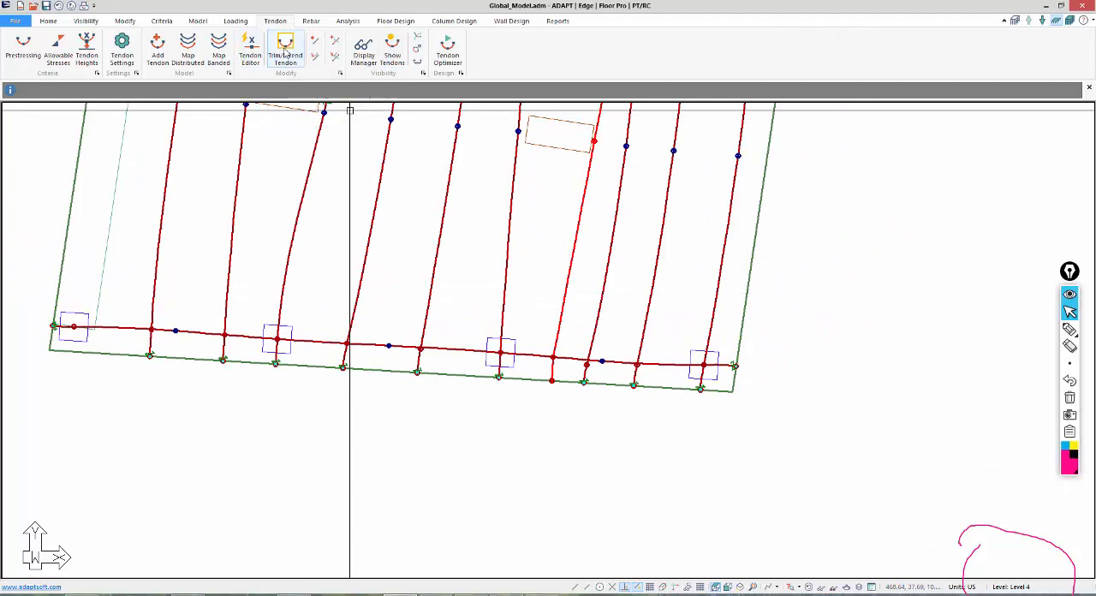
# Examine the highlighted tendon's anchor at the upper slab edge and its path past the rectangular opening.
pyautogui.moveTo(560, 176); pyautogui.dragTo(588, 518, button='middle')
pyautogui.scroll(-6, 589, 532)
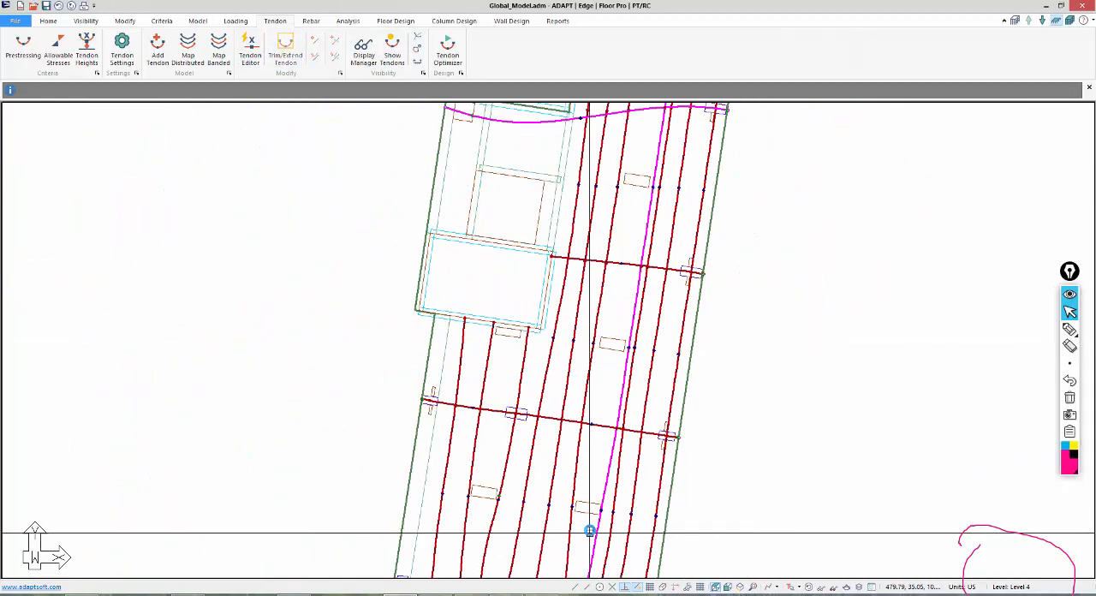
pyautogui.moveTo(560, 217); pyautogui.dragTo(562, 417, button='middle')
pyautogui.scroll(8, 662, 221)
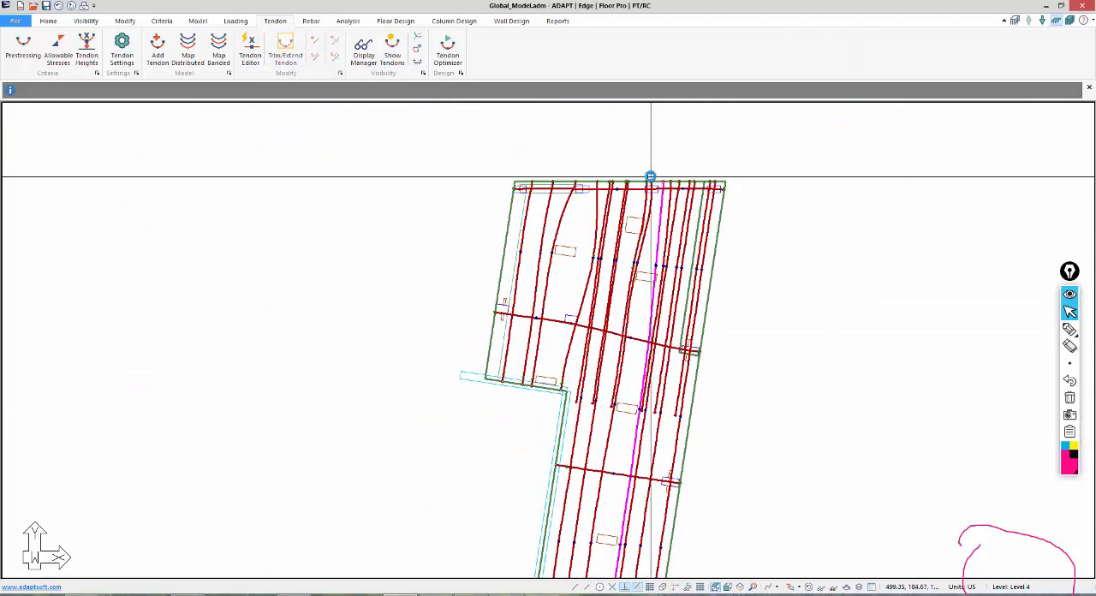
pyautogui.scroll(8, 668, 184)
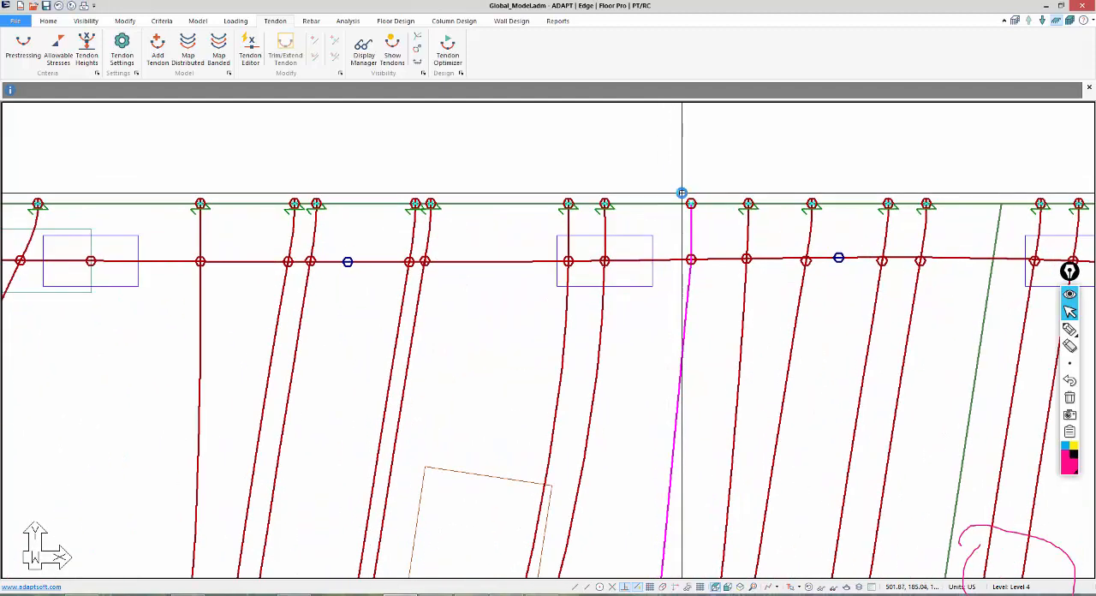
pyautogui.scroll(-9, 604, 131)
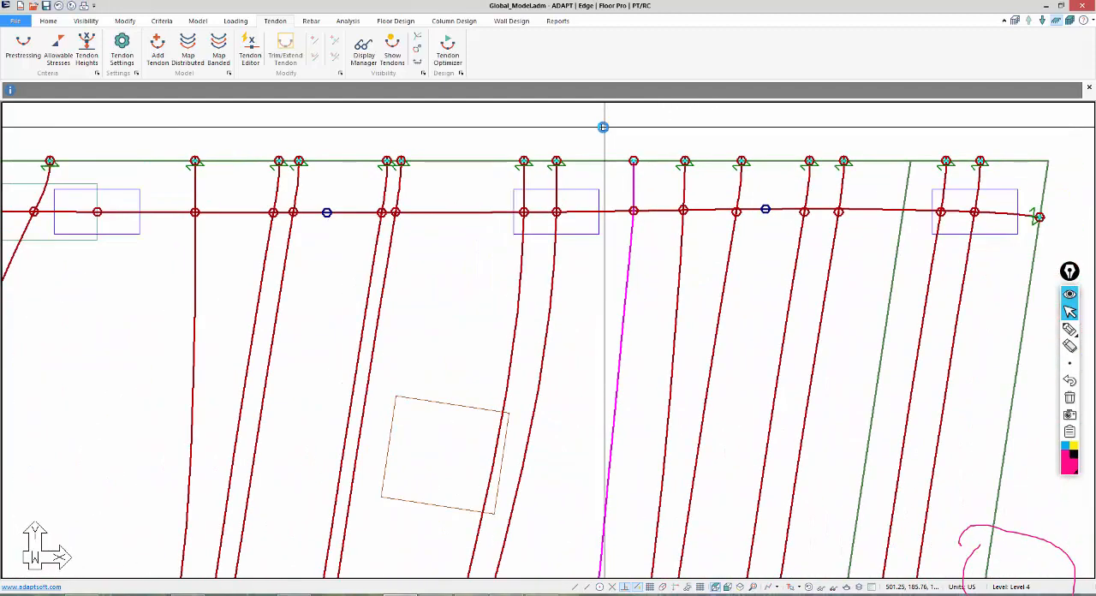
pyautogui.moveTo(588, 485); pyautogui.dragTo(598, 289, button='middle')
pyautogui.scroll(2, 598, 289)
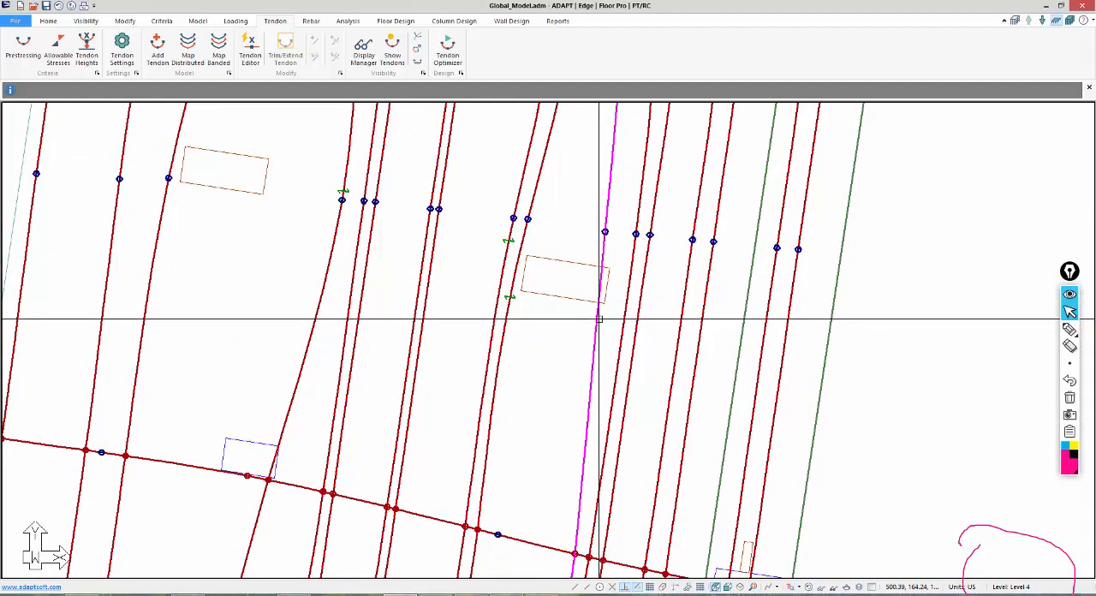
# Try to insert a swerve point in the highlighted tendon beside the rectangular opening and review the Tendon Settings.
pyautogui.rightClick(598, 319)
pyautogui.click(641, 160)
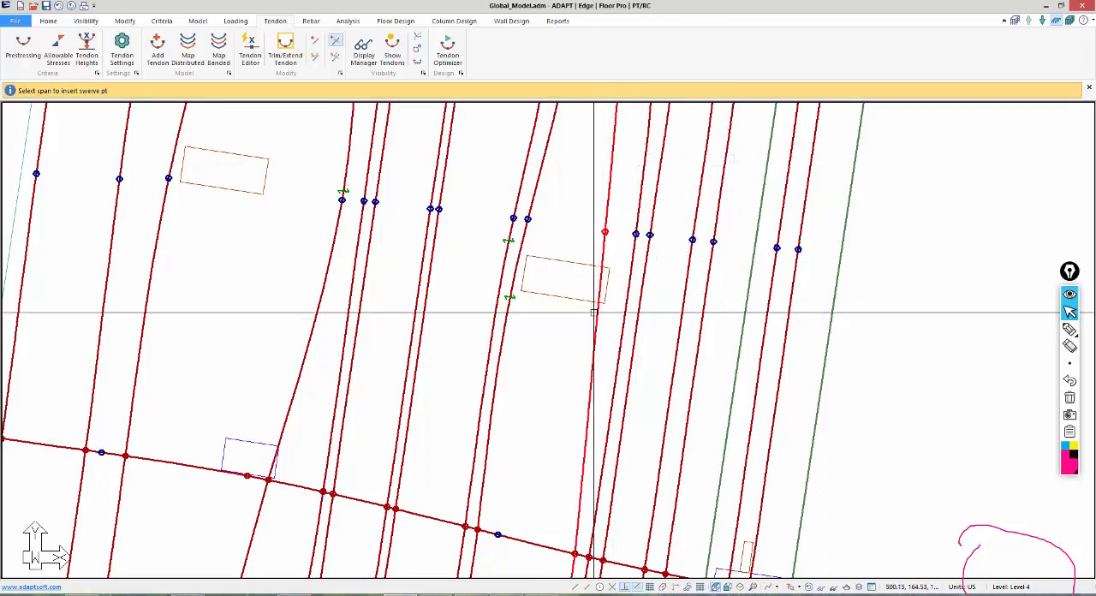
pyautogui.scroll(3, 571, 332)
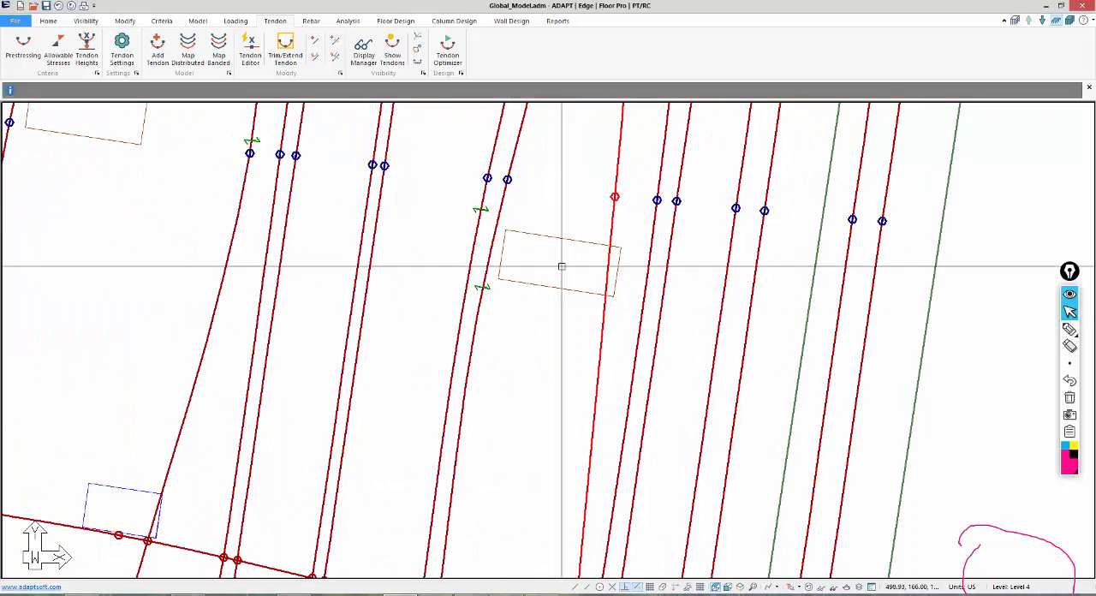
pyautogui.click(133, 47)
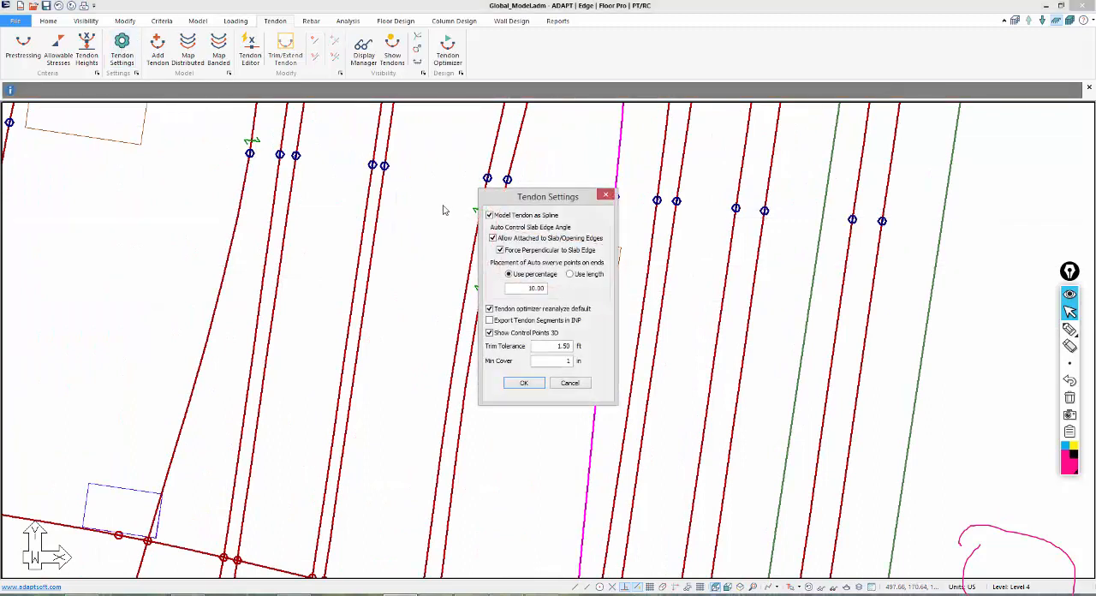
pyautogui.click(525, 383)
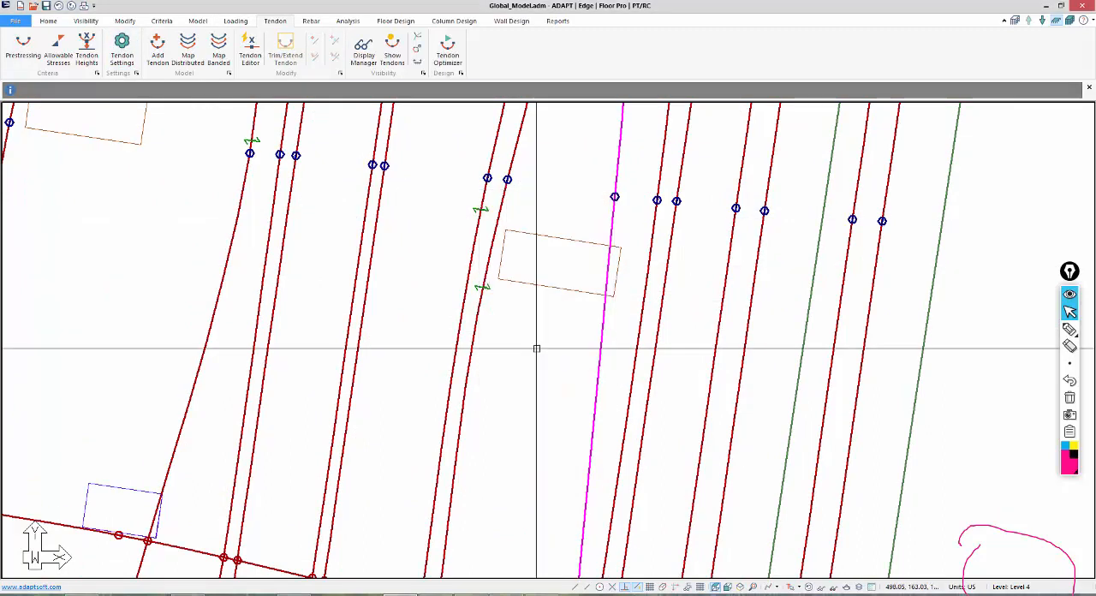
# Try again to insert a swerve point in the highlighted tendon beside the rectangular opening and view that tendon's properties.
pyautogui.scroll(-3, 591, 465)
pyautogui.scroll(1, 586, 288)
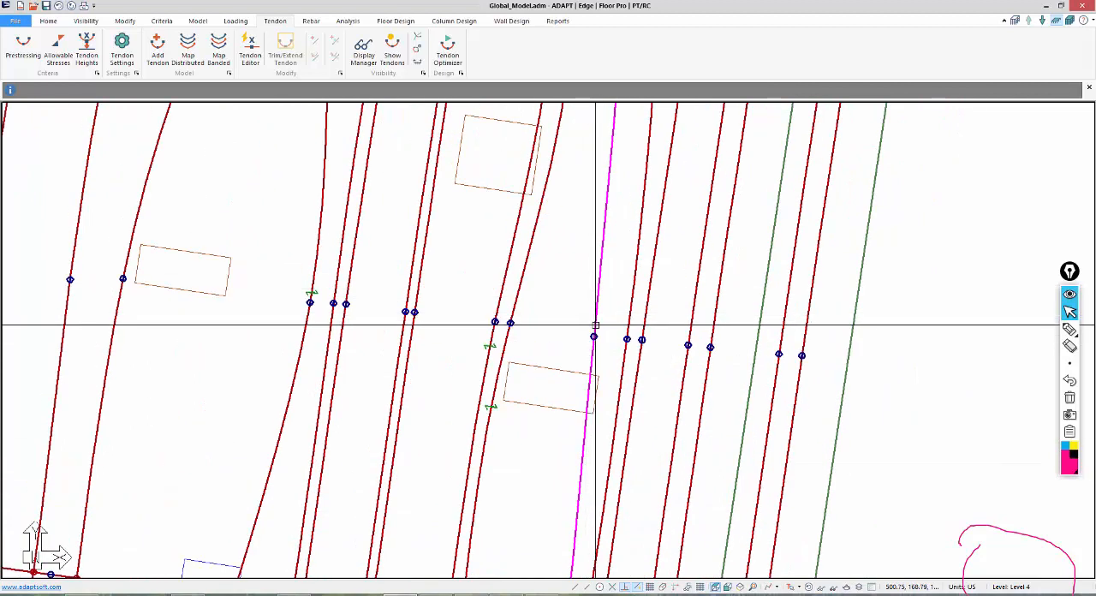
pyautogui.rightClick(594, 326)
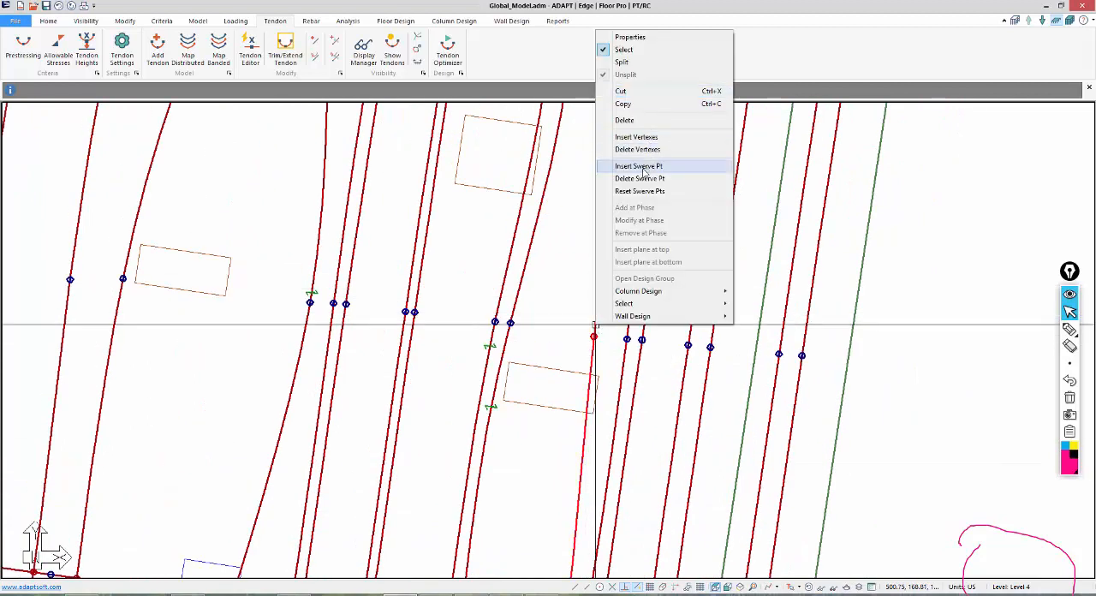
pyautogui.click(641, 179)
pyautogui.click(593, 338)
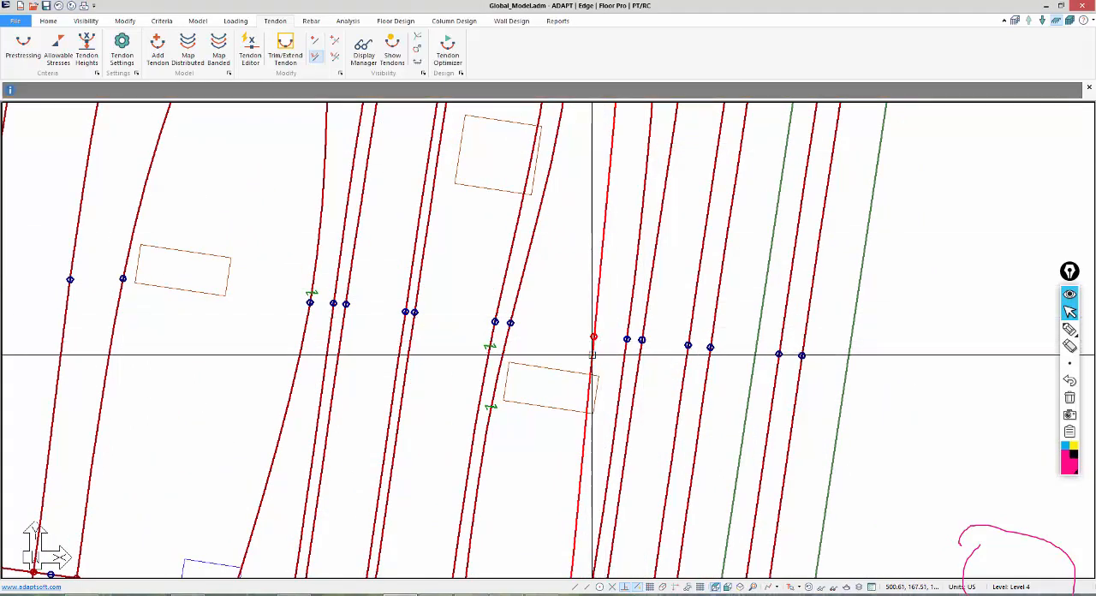
pyautogui.scroll(-4, 574, 393)
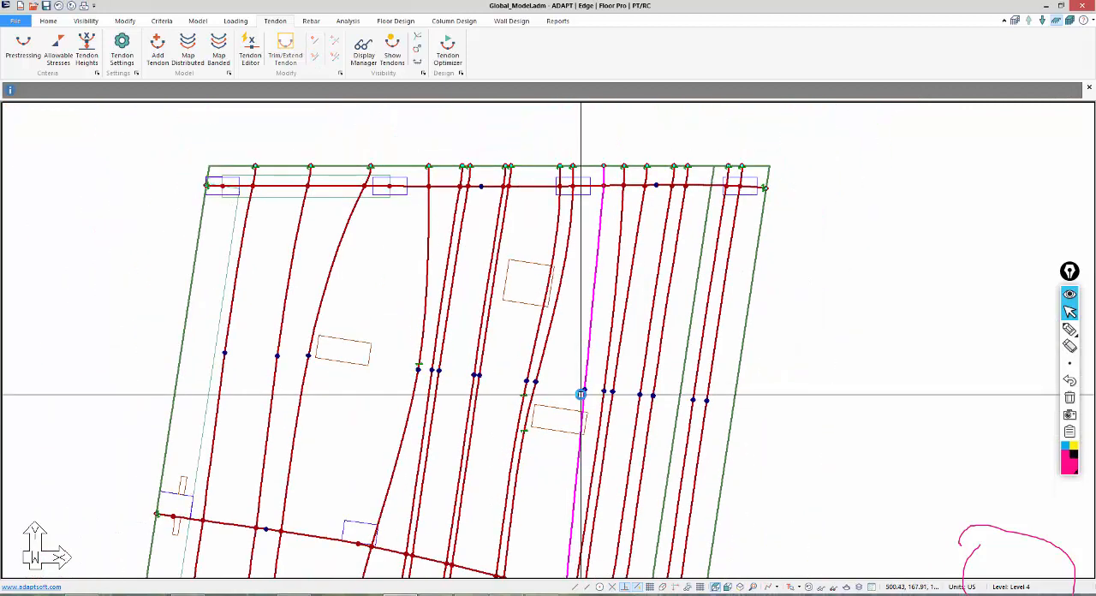
pyautogui.scroll(1, 580, 465)
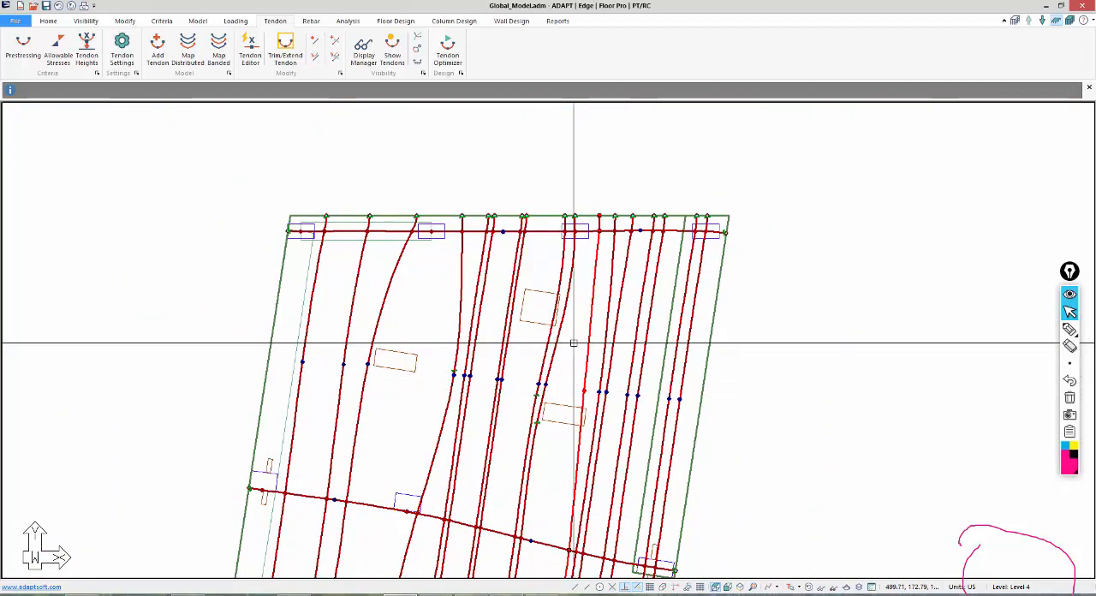
pyautogui.doubleClick(586, 344)
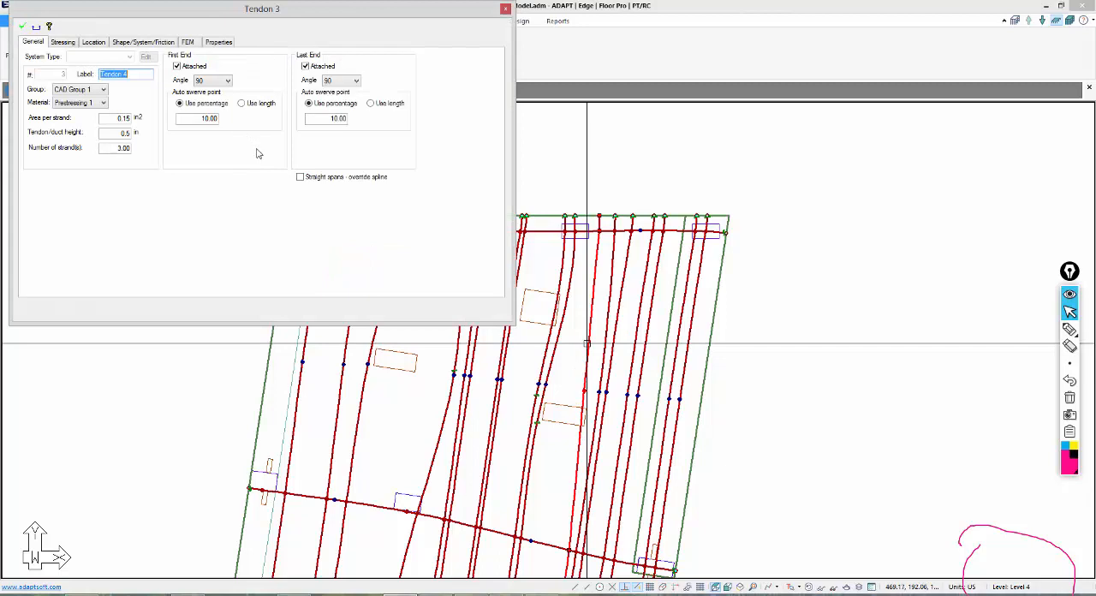
pyautogui.click(503, 9)
pyautogui.moveTo(577, 267); pyautogui.dragTo(576, 246, button='middle')
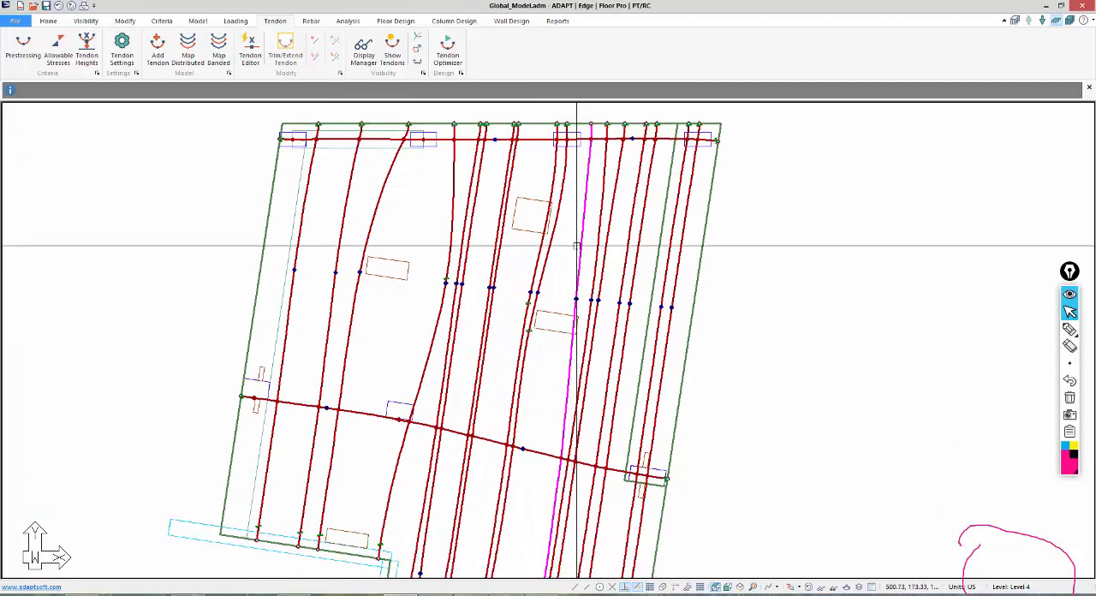
# Inspect the generated mesh over the whole Level 4 slab in plan and on all levels in an isometric view.
pyautogui.scroll(5, 577, 280)
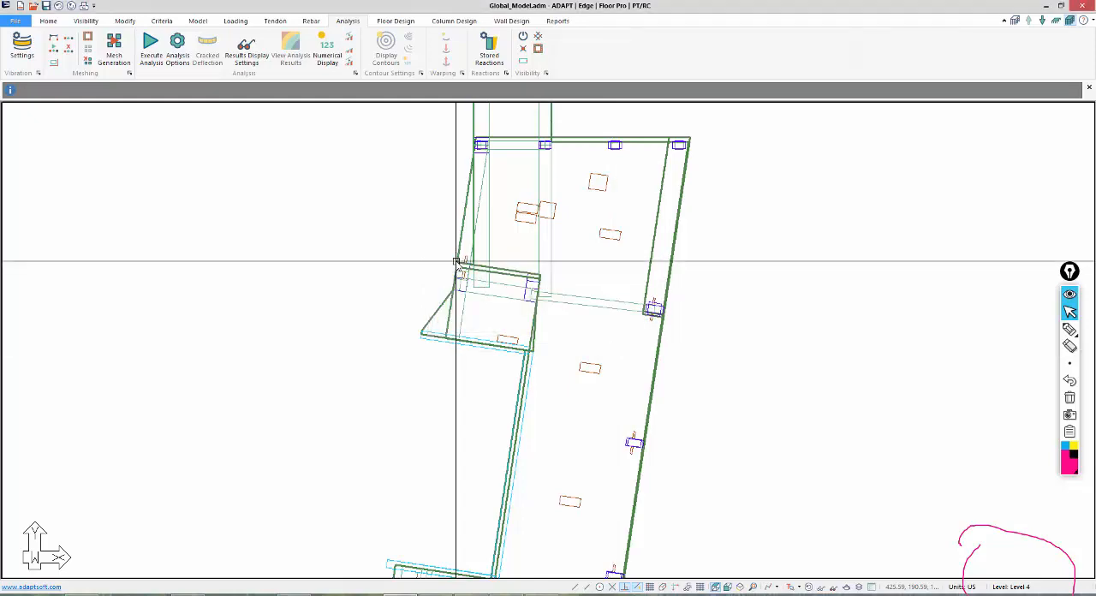
pyautogui.moveTo(399, 289); pyautogui.dragTo(454, 197, button='middle')
pyautogui.scroll(-3, 463, 206)
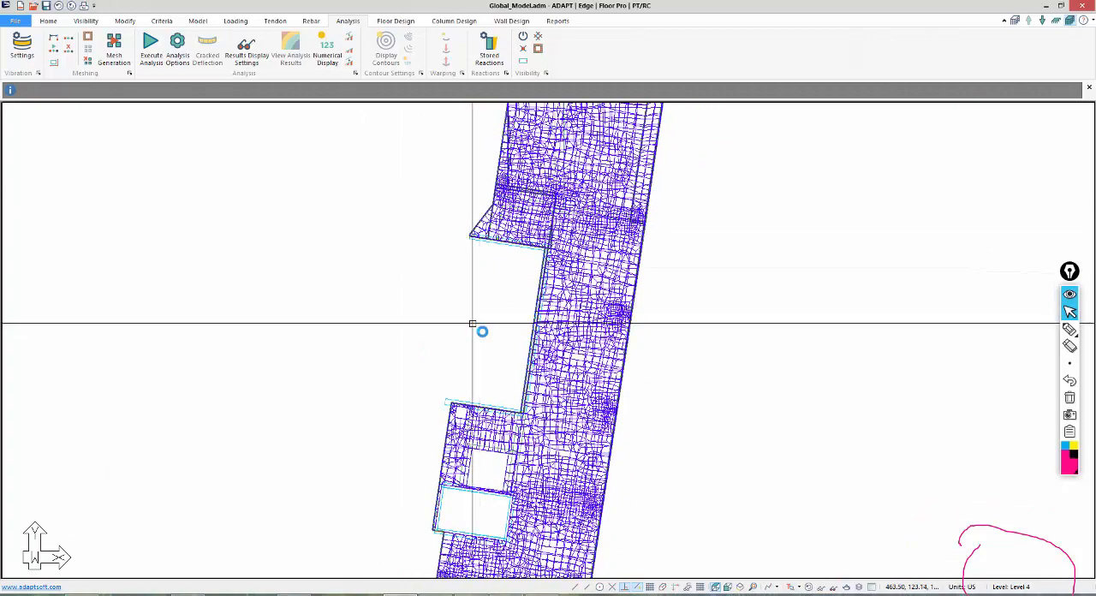
pyautogui.scroll(-2, 477, 325)
pyautogui.scroll(-2, 482, 325)
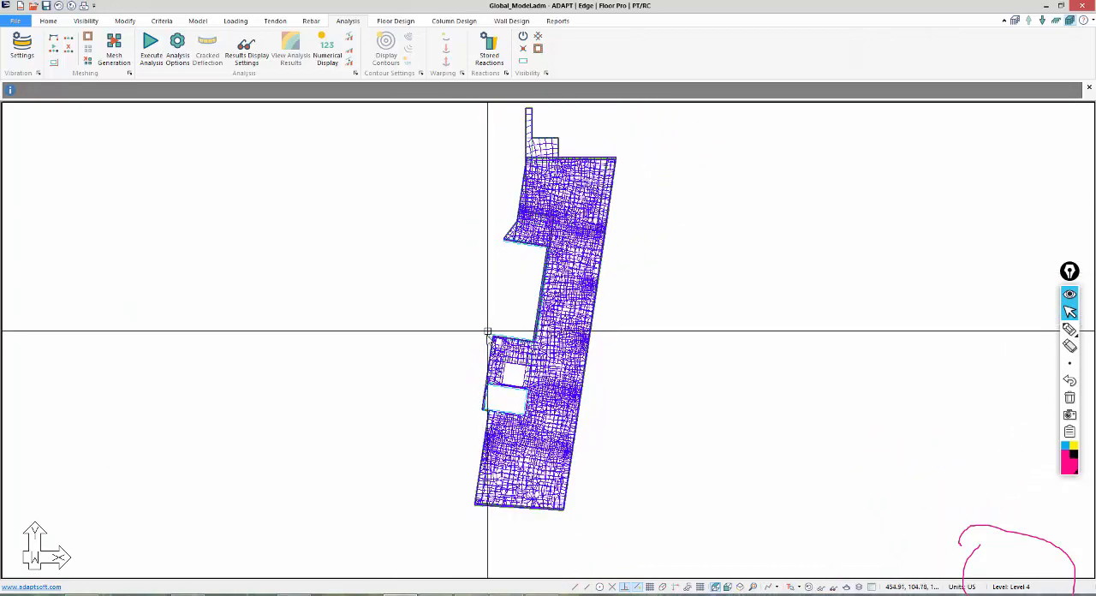
pyautogui.click(739, 587)
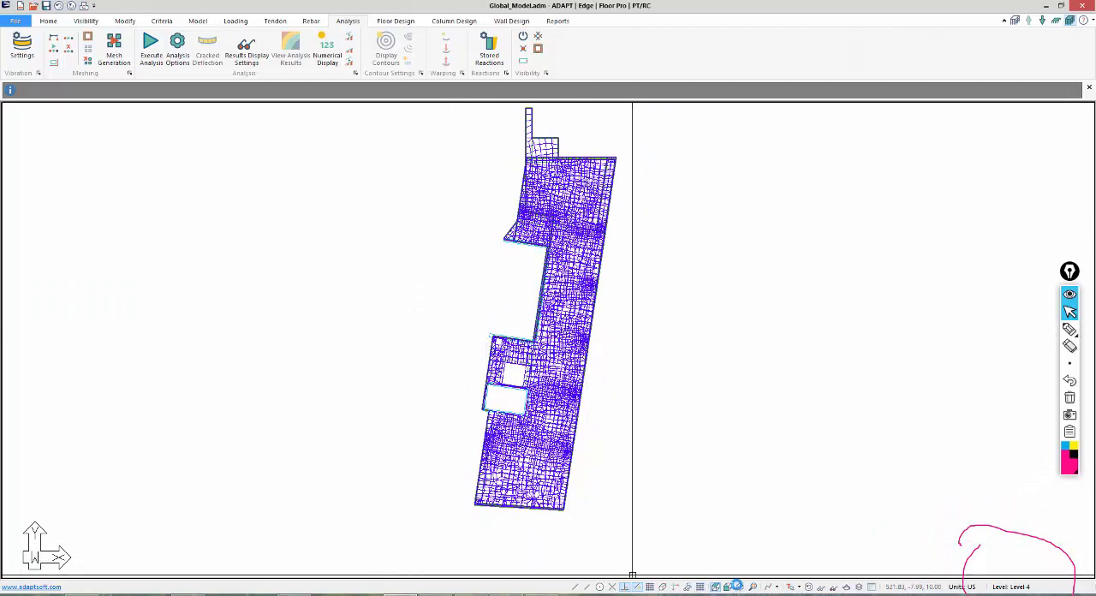
pyautogui.moveTo(501, 416); pyautogui.dragTo(448, 406, button='middle')
pyautogui.scroll(2, 448, 405)
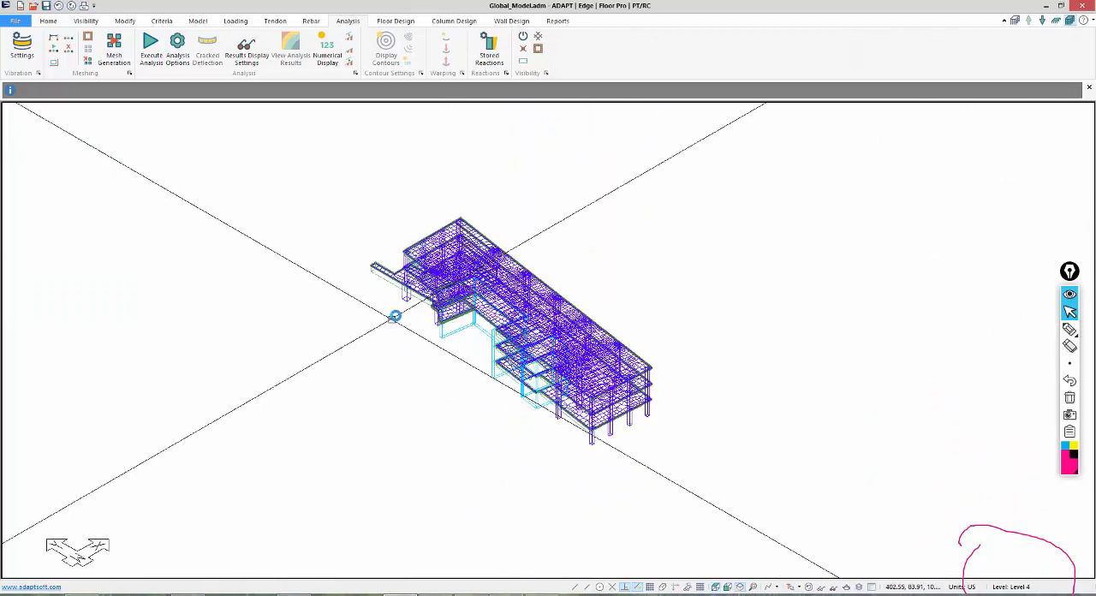
# Delete the load combinations Service(Total Load), Service(Sustained Load), Strength(Dead and Live) and Strength(Dead Load Only).
pyautogui.click(223, 24)
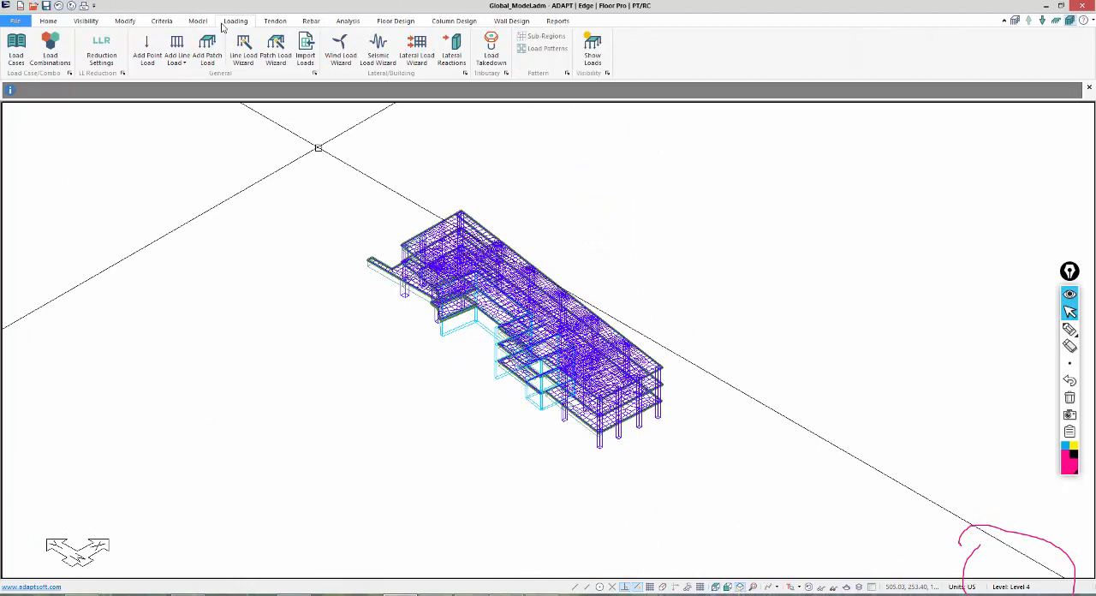
pyautogui.click(60, 45)
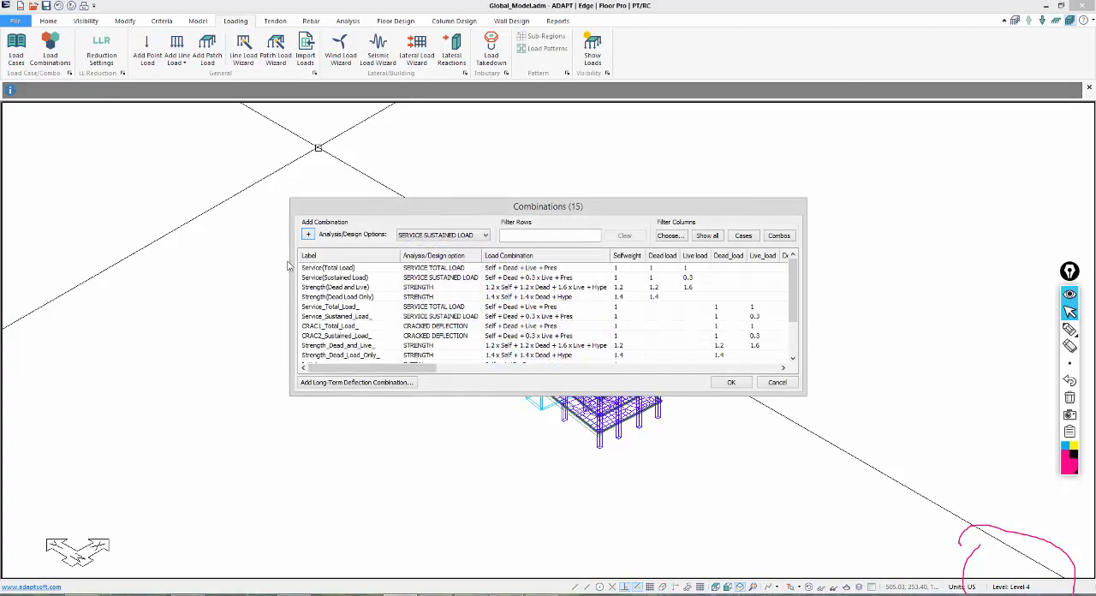
pyautogui.click(315, 268)
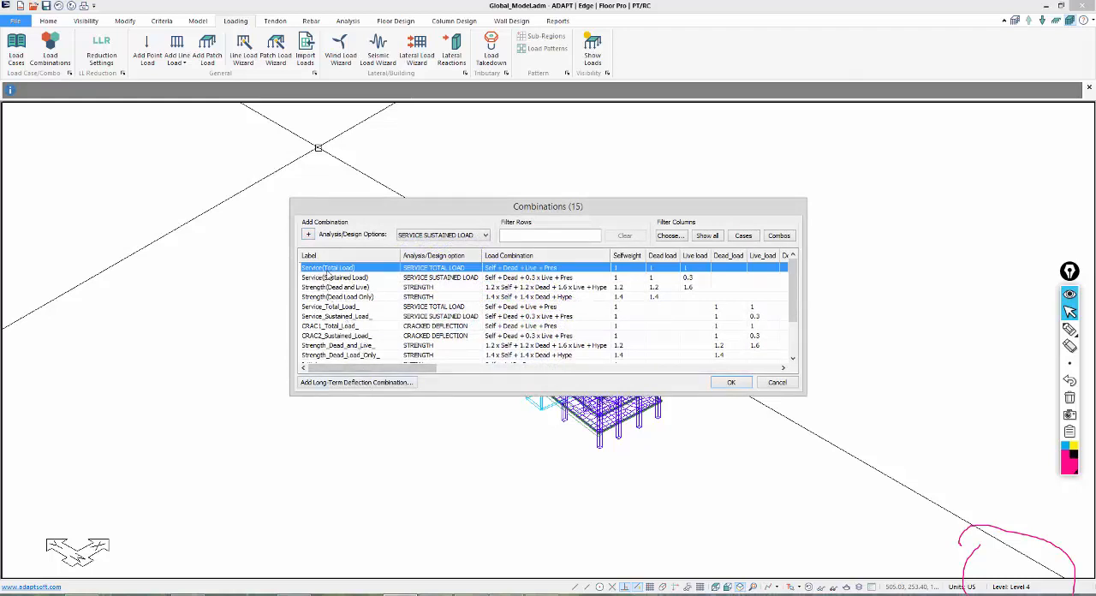
pyautogui.moveTo(327, 279); pyautogui.dragTo(325, 303)
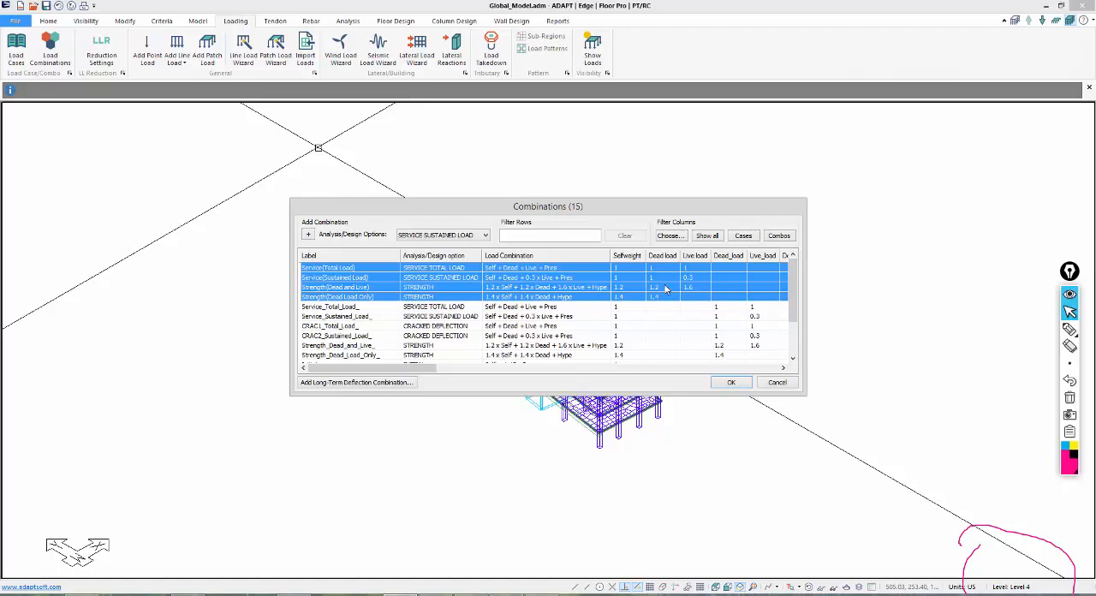
pyautogui.press('Delete')
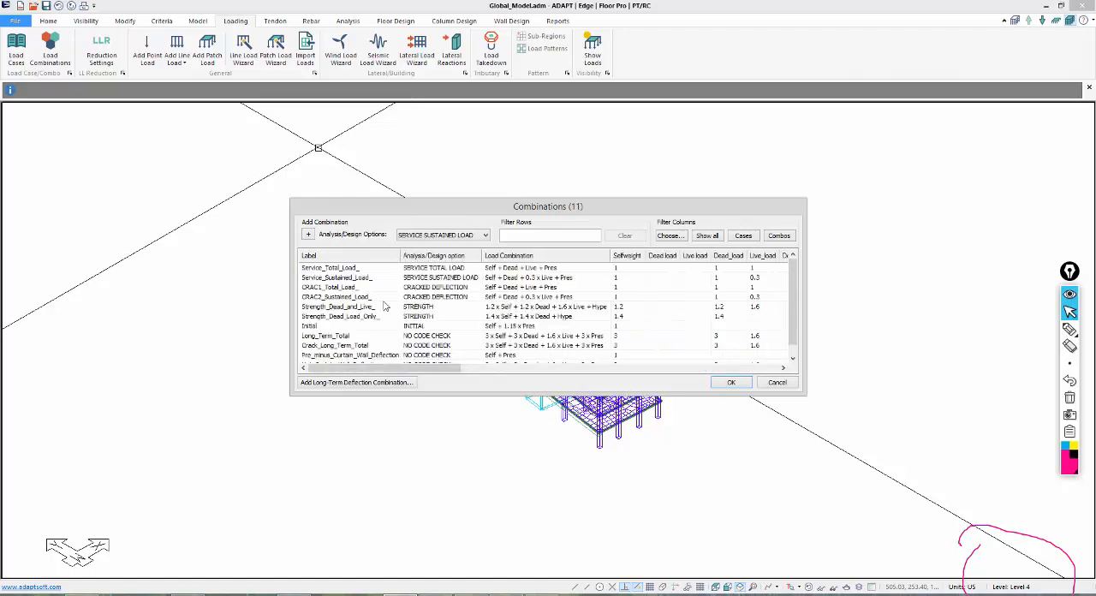
# Review the remaining load combinations, from Service_Total_Load_ down to the curtain wall deflection ones, and leave the list without applying changes.
pyautogui.click(322, 268)
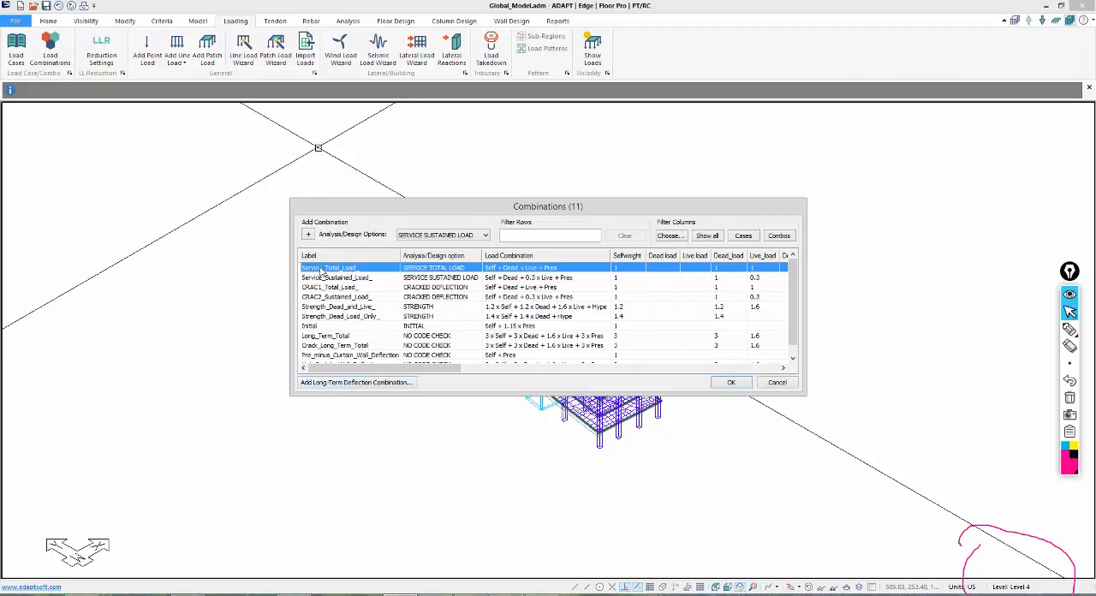
pyautogui.click(376, 343)
pyautogui.scroll(-1, 359, 347)
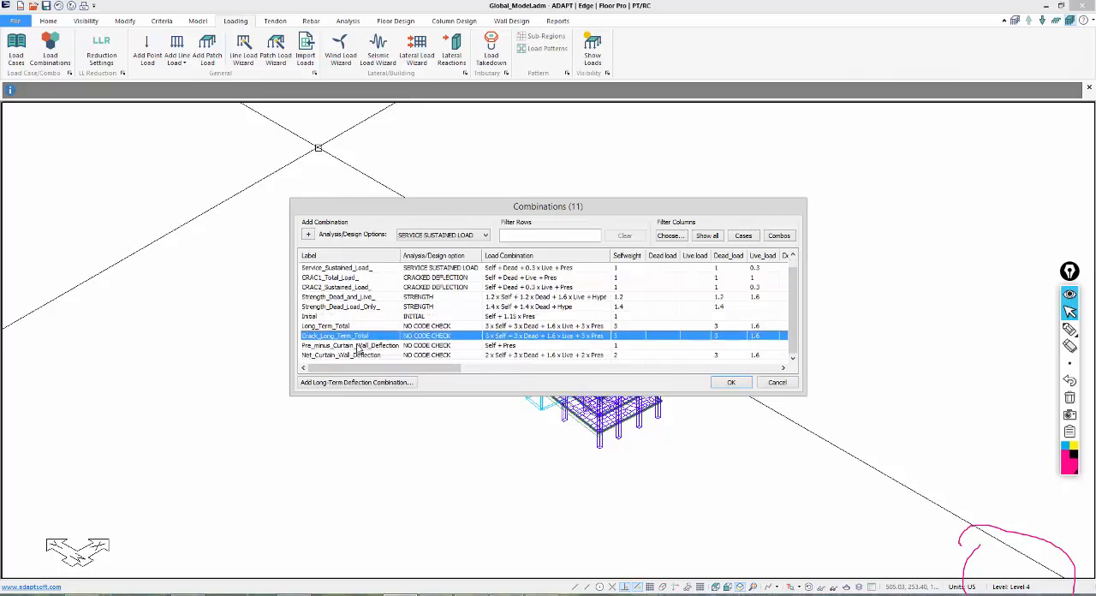
pyautogui.scroll(1, 356, 358)
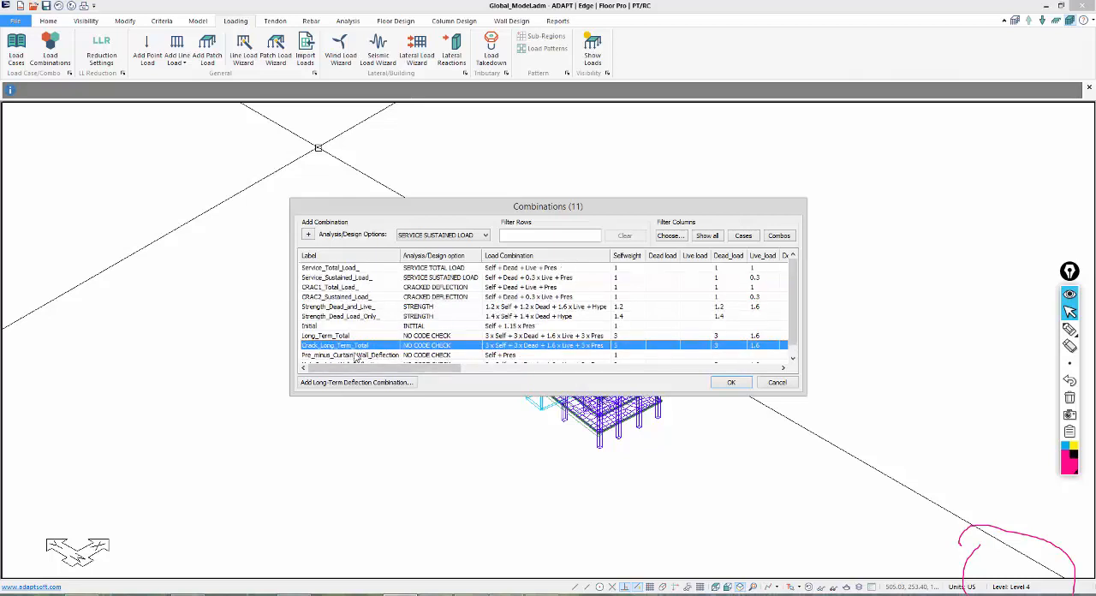
pyautogui.click(348, 268)
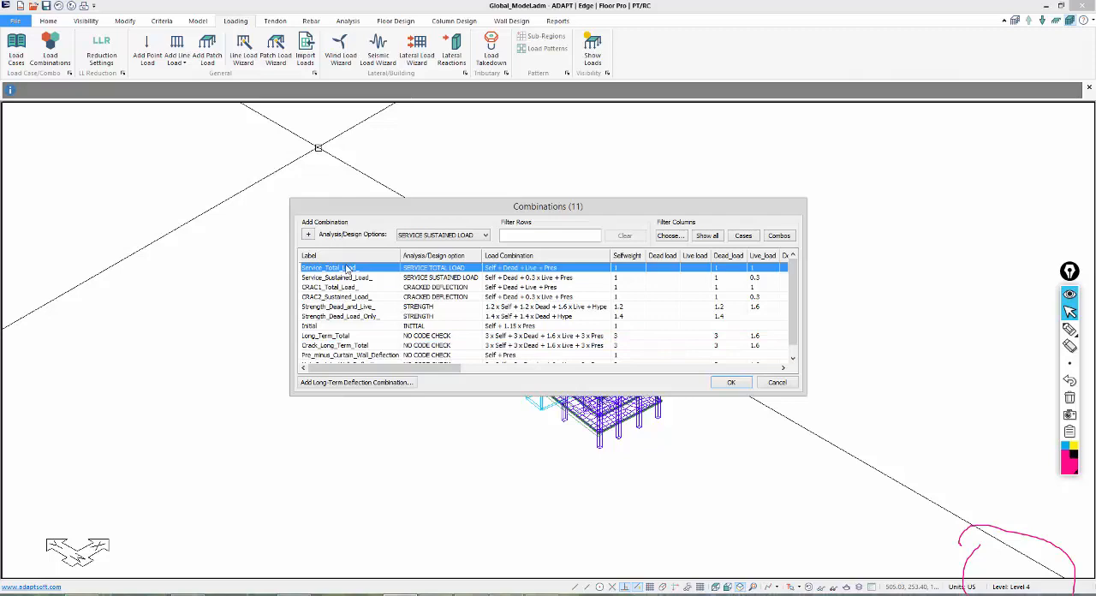
pyautogui.click(775, 384)
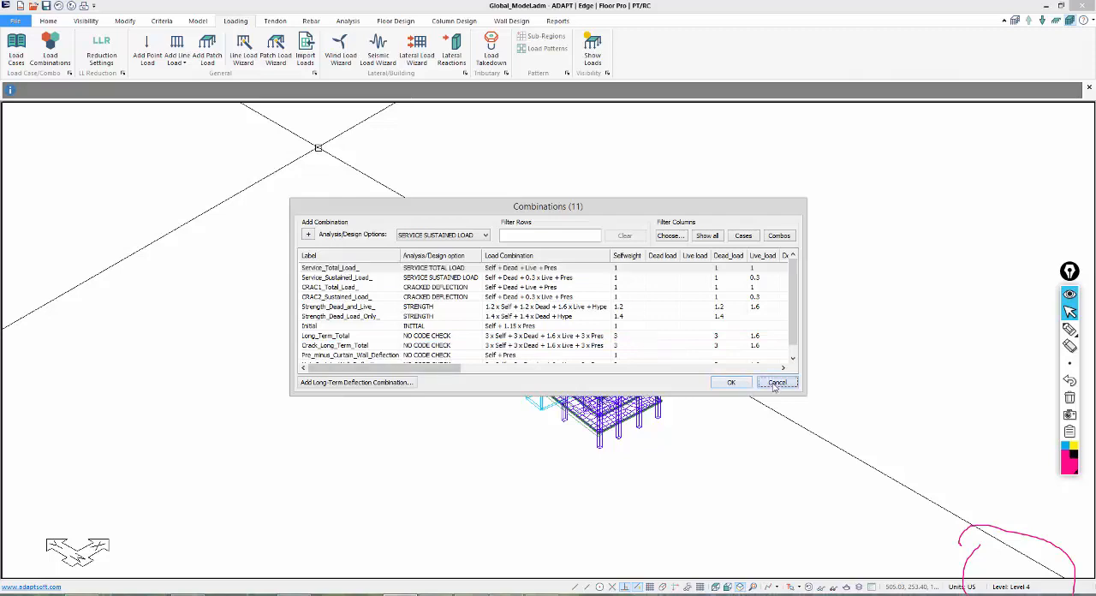
# Try to execute the analysis and decline to continue with loads that do not map to defined load cases.
pyautogui.click(347, 21)
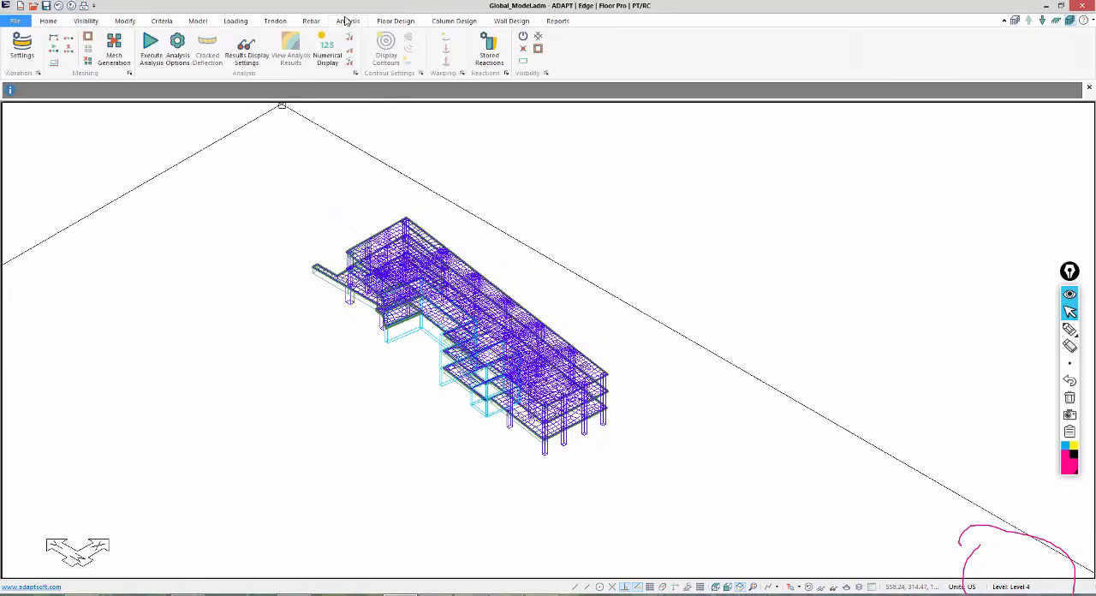
pyautogui.click(149, 48)
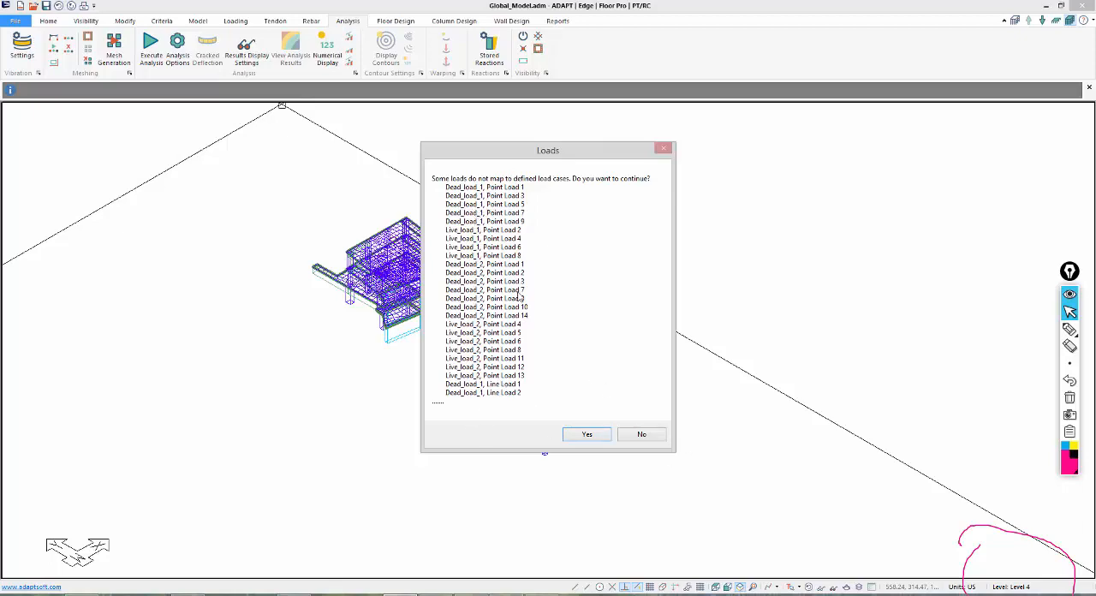
pyautogui.click(640, 435)
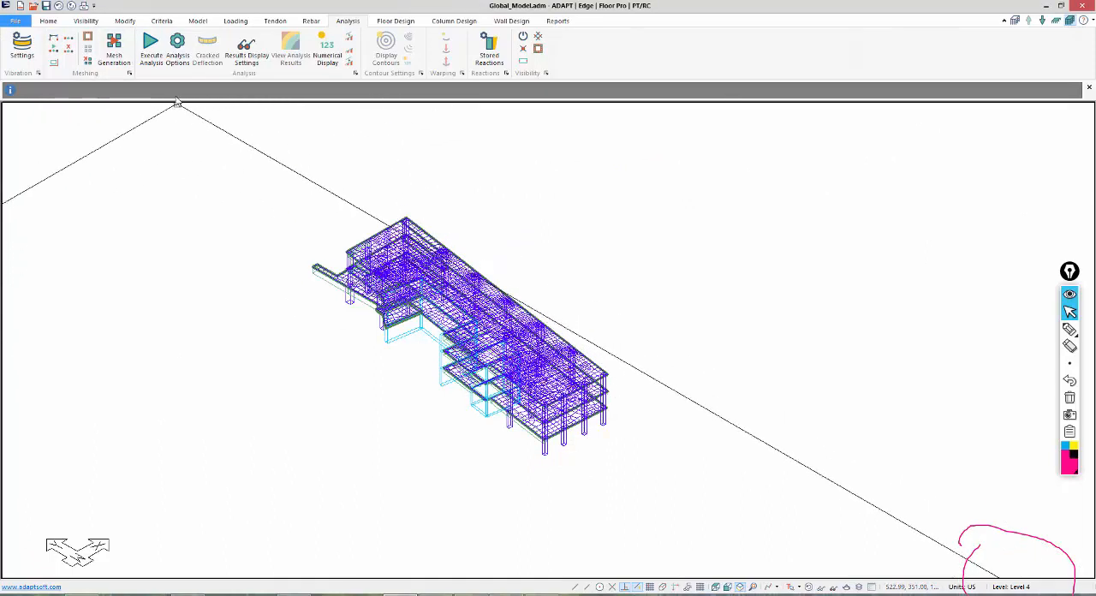
# Open the Load Case Library and turn off Lateral Load Solution Sets.
pyautogui.click(235, 23)
pyautogui.click(16, 52)
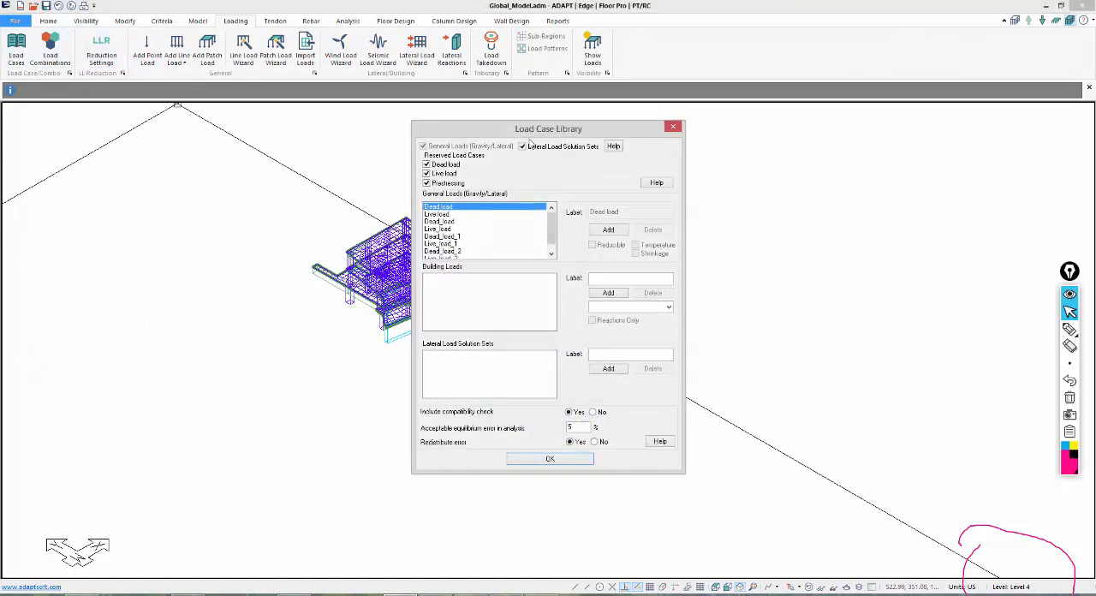
pyautogui.click(523, 147)
# Examine the general load cases, comparing Dead load and Live load with the imported Dead_load, Live_load, Dead_load_1 and Dead_load_2.
pyautogui.moveTo(551, 225); pyautogui.dragTo(549, 223)
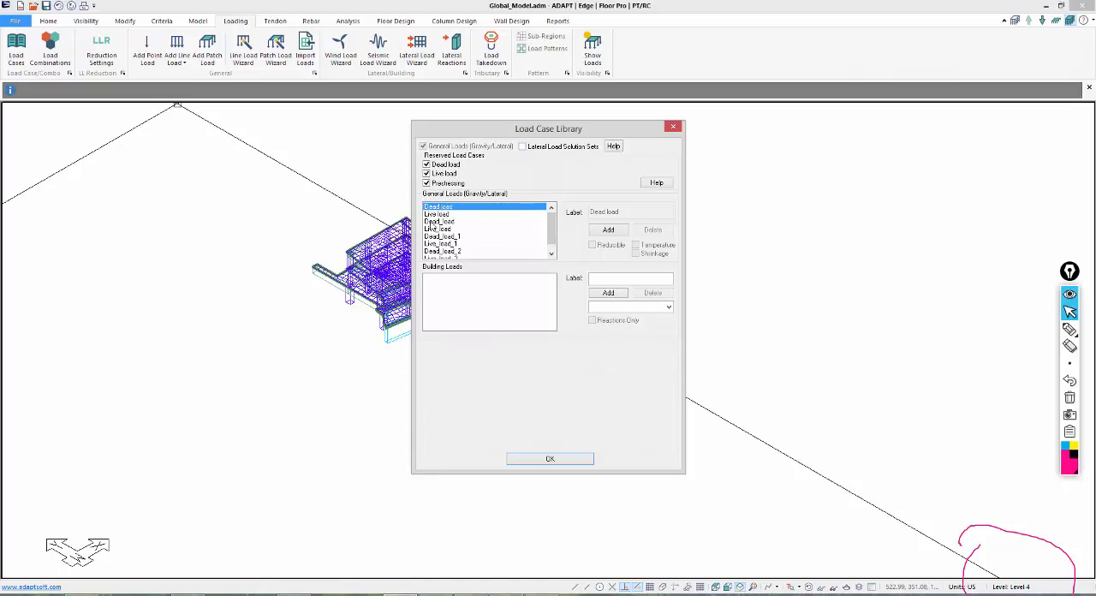
pyautogui.click(448, 221)
pyautogui.click(447, 207)
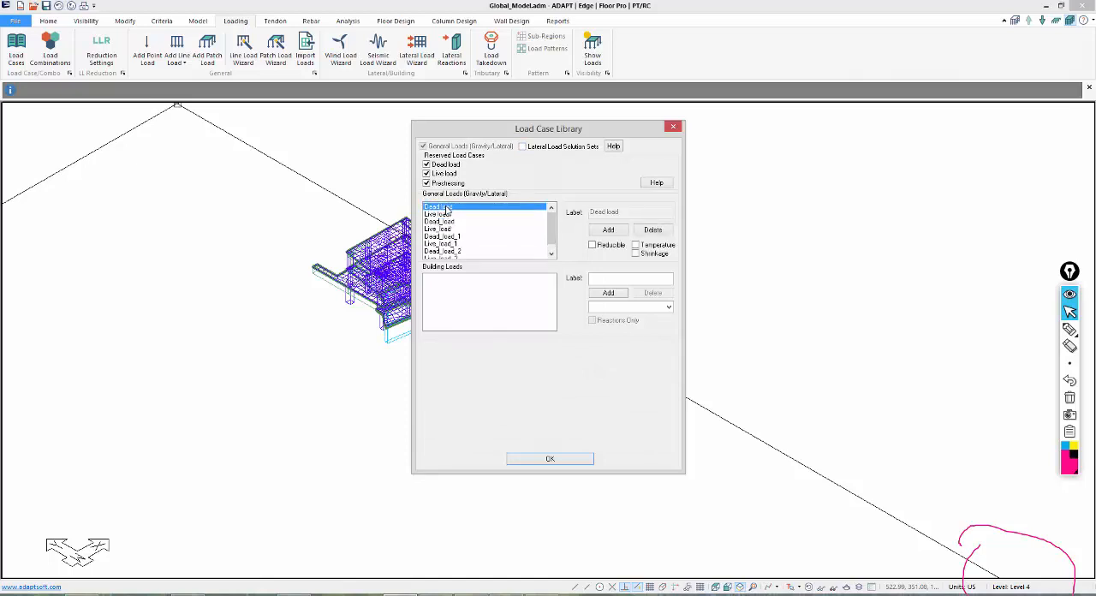
pyautogui.click(446, 214)
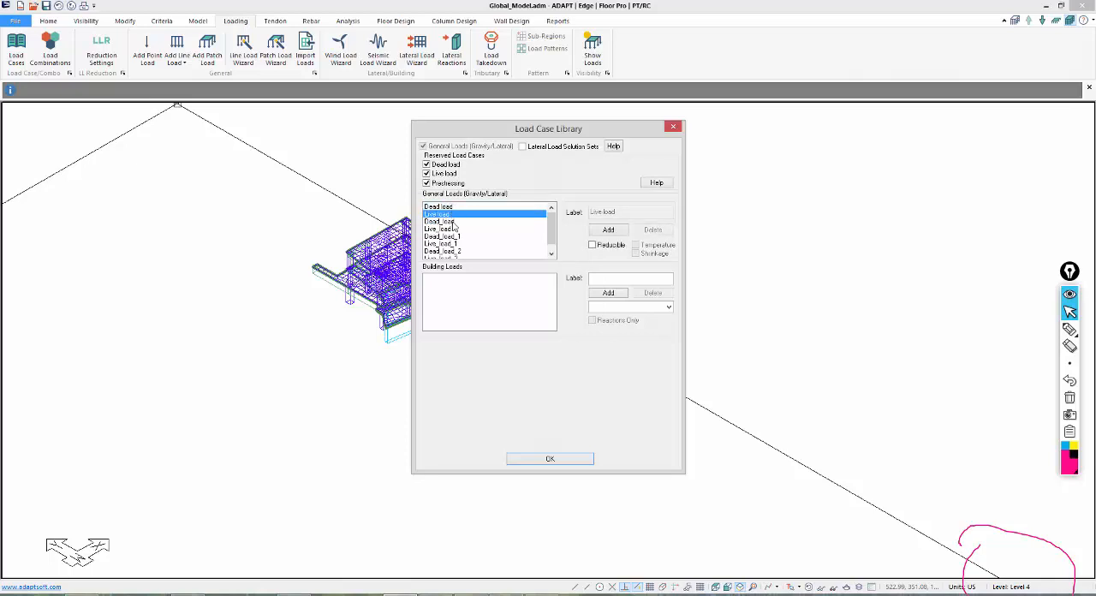
pyautogui.click(454, 222)
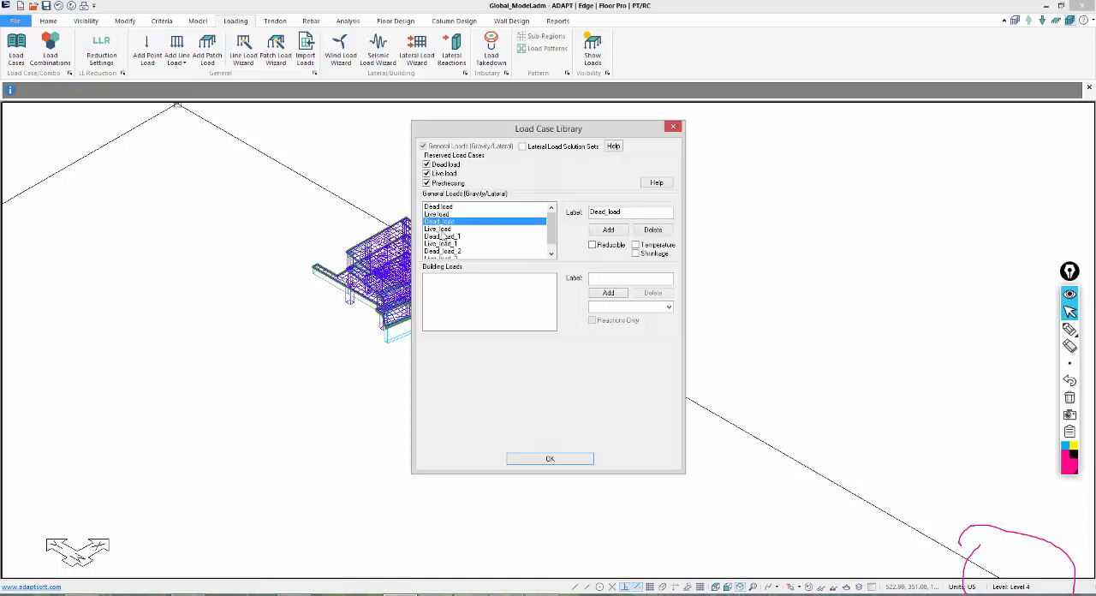
pyautogui.click(440, 229)
pyautogui.click(453, 237)
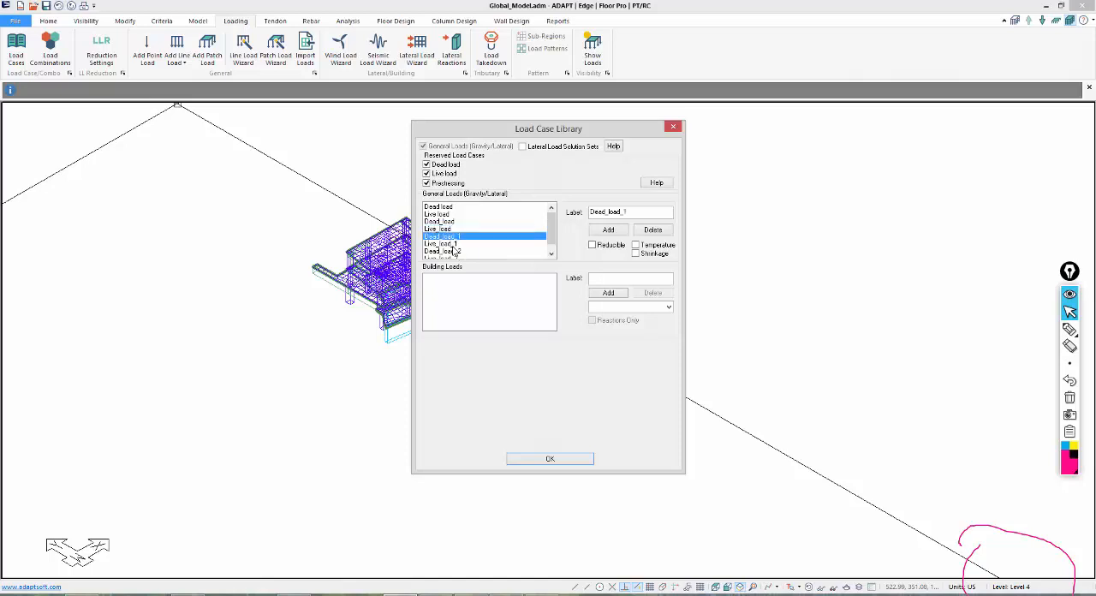
pyautogui.click(454, 251)
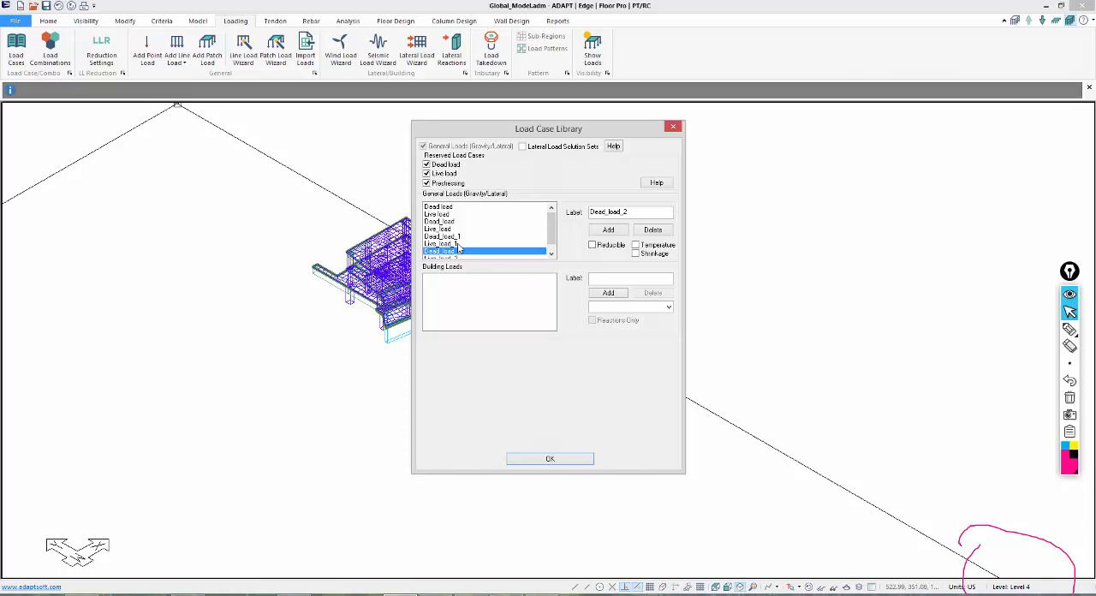
# Close the Load Case Library and hide the finite element mesh on the 3D model.
pyautogui.click(672, 126)
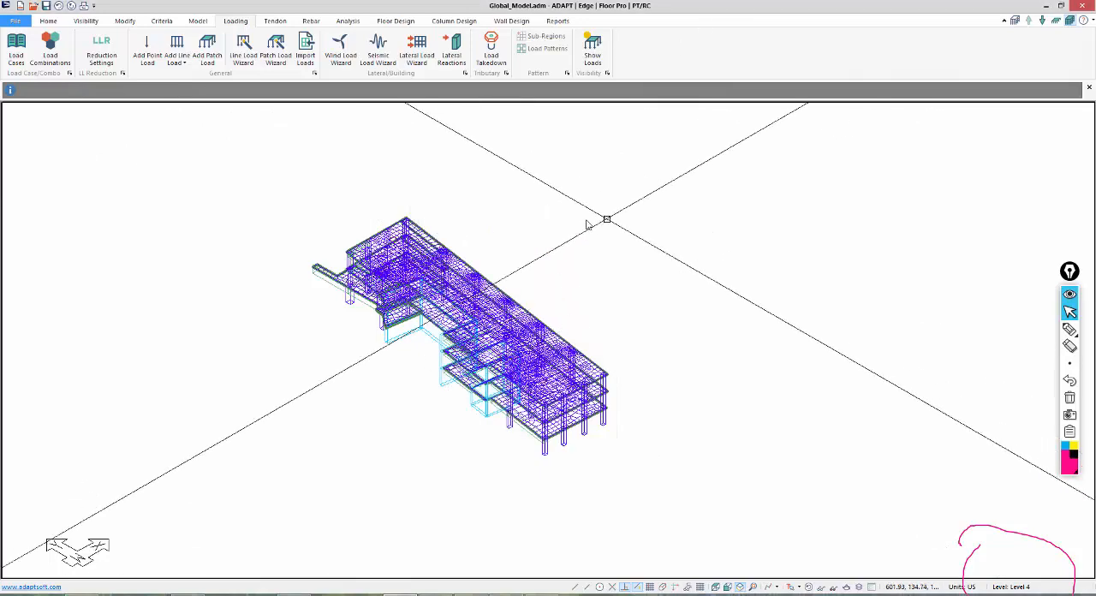
pyautogui.click(809, 588)
pyautogui.moveTo(581, 285); pyautogui.dragTo(548, 228, button='middle')
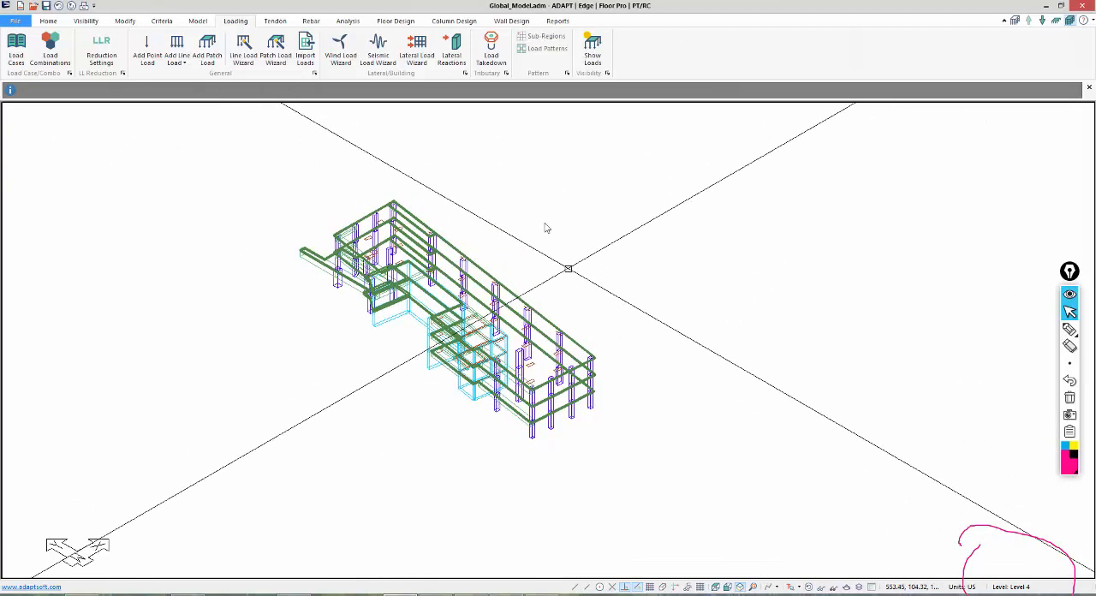
pyautogui.scroll(1, 533, 147)
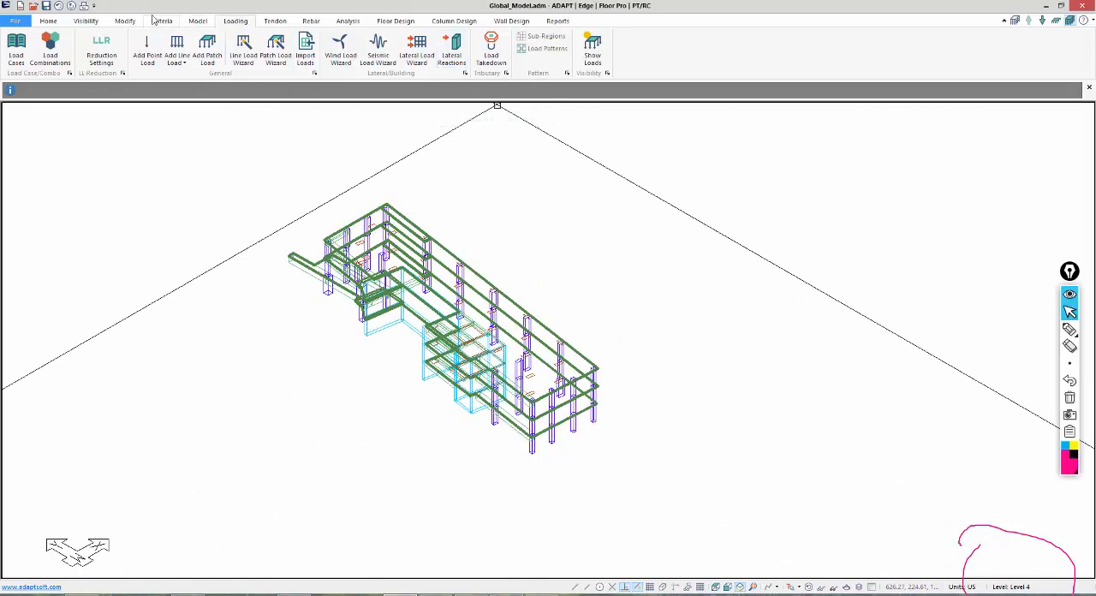
# Turn on the display of point, line and patch loads in the view item settings.
pyautogui.click(86, 20)
pyautogui.click(202, 49)
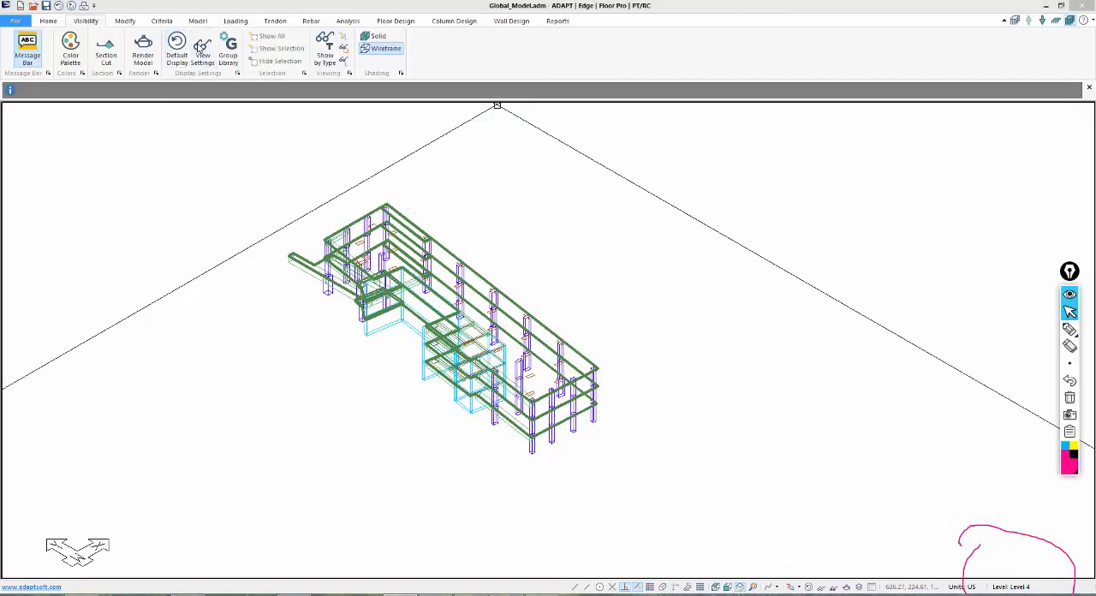
pyautogui.click(182, 58)
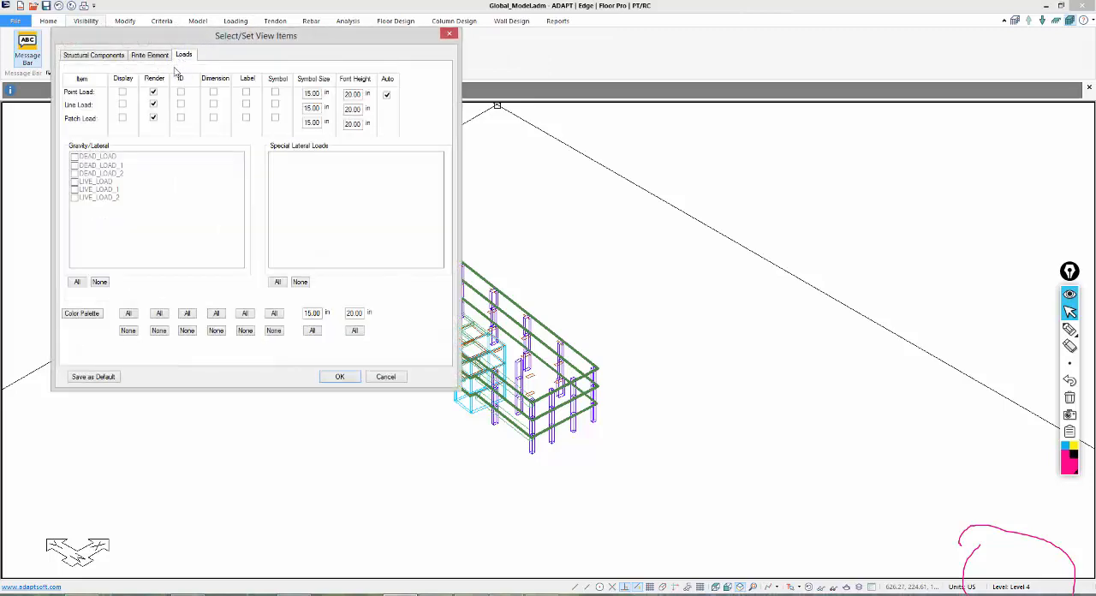
pyautogui.click(122, 92)
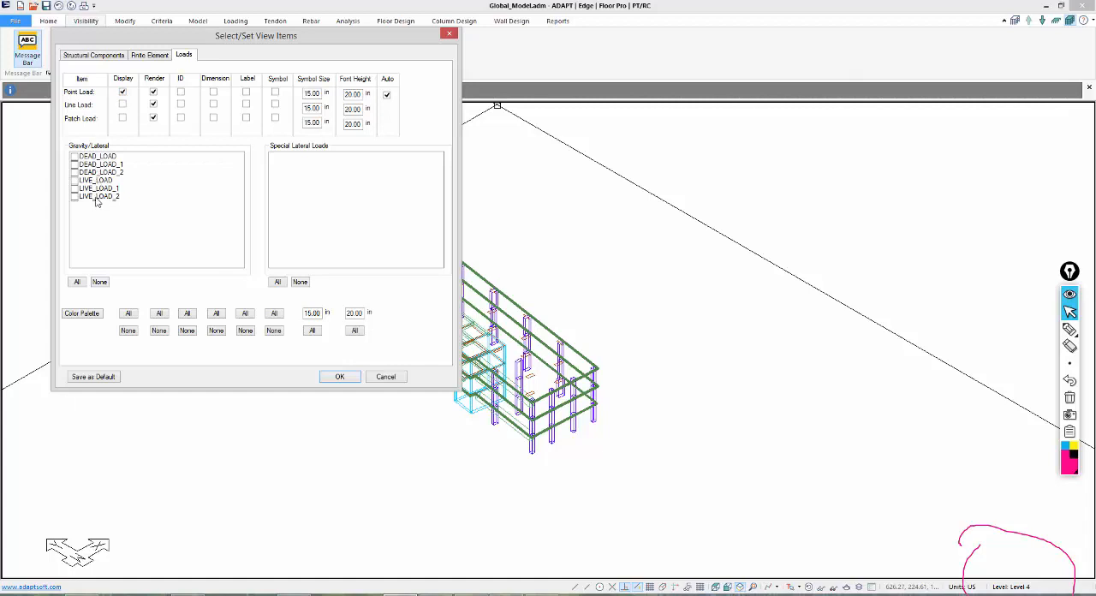
pyautogui.click(123, 93)
pyautogui.click(123, 105)
pyautogui.click(122, 105)
pyautogui.click(123, 118)
pyautogui.click(122, 118)
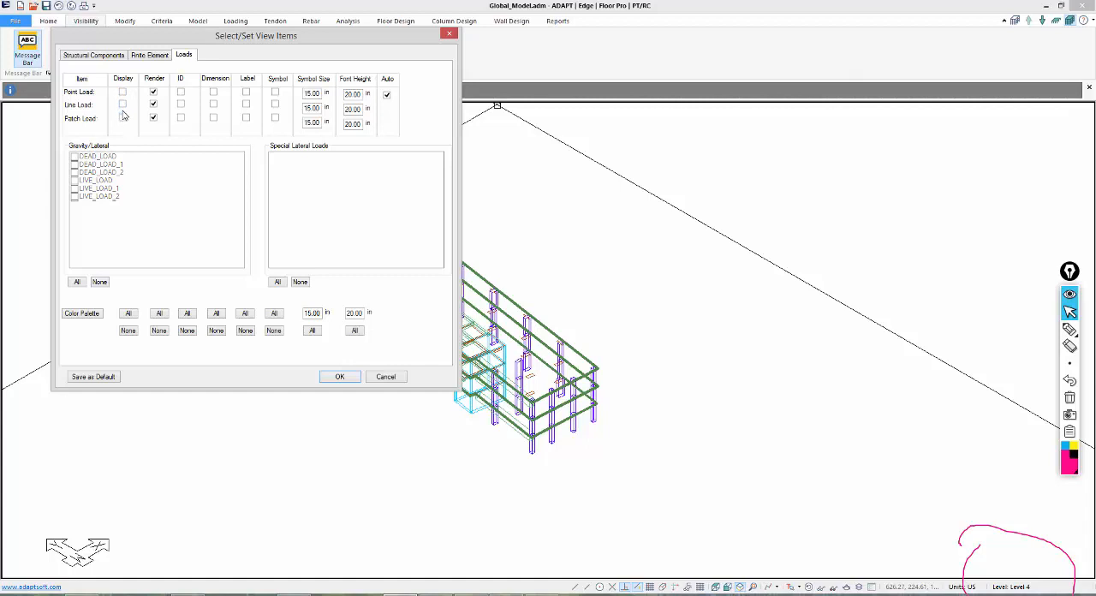
pyautogui.click(123, 93)
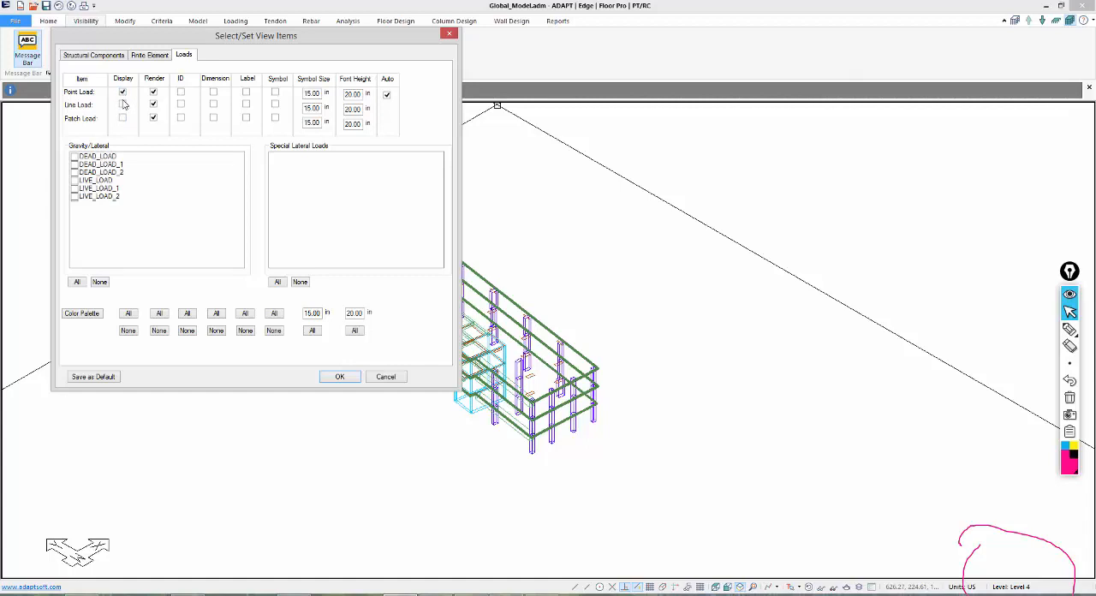
pyautogui.click(123, 104)
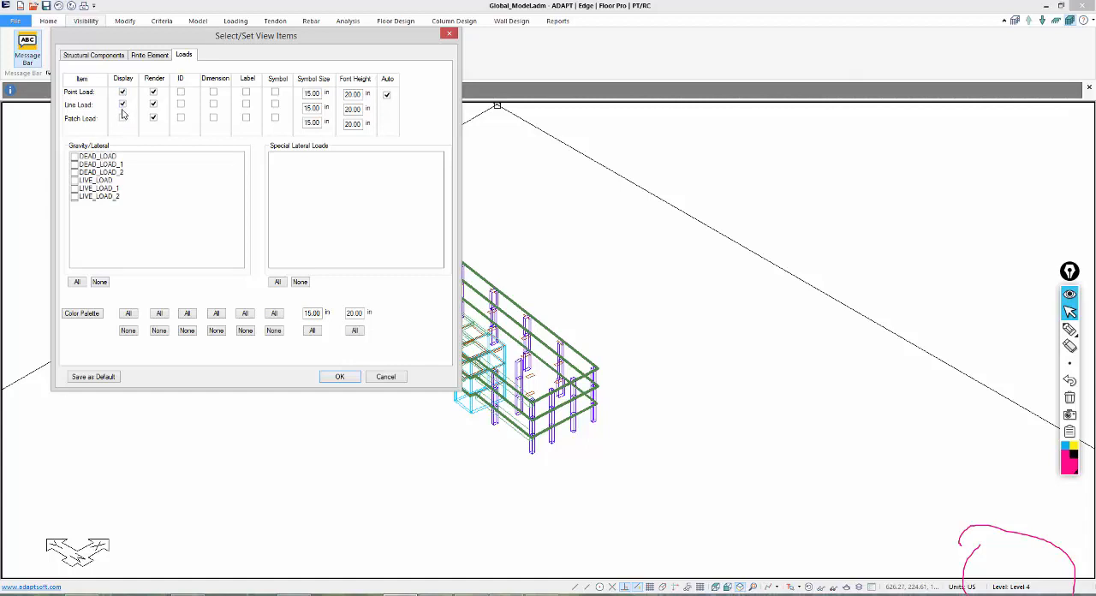
# Show only the DEAD_LOAD_1 and DEAD_LOAD_2 loads on the model and apply the view settings.
pyautogui.click(74, 165)
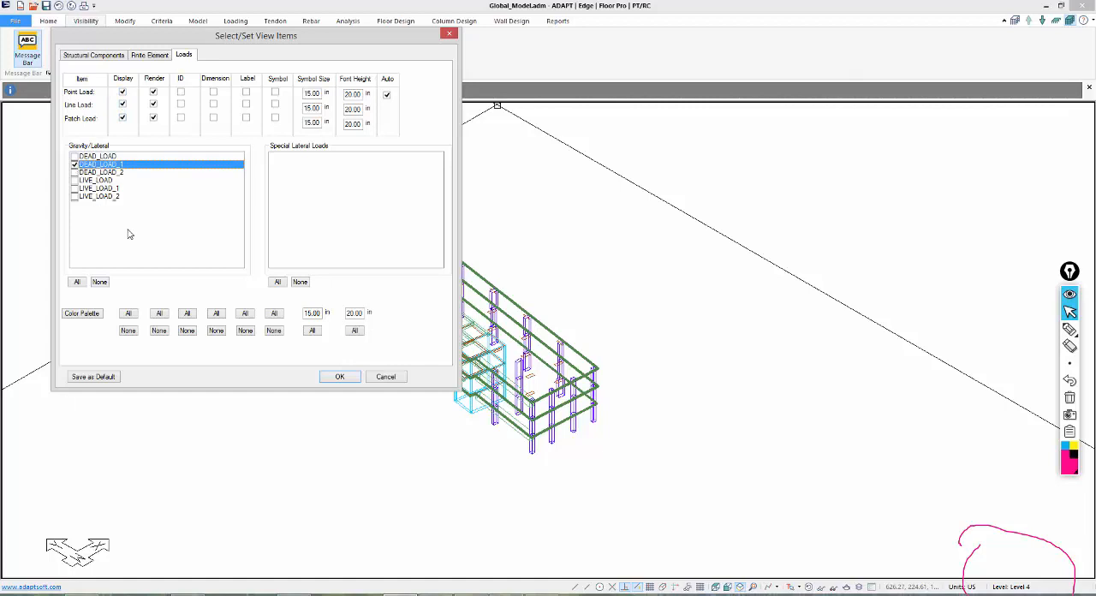
pyautogui.click(74, 173)
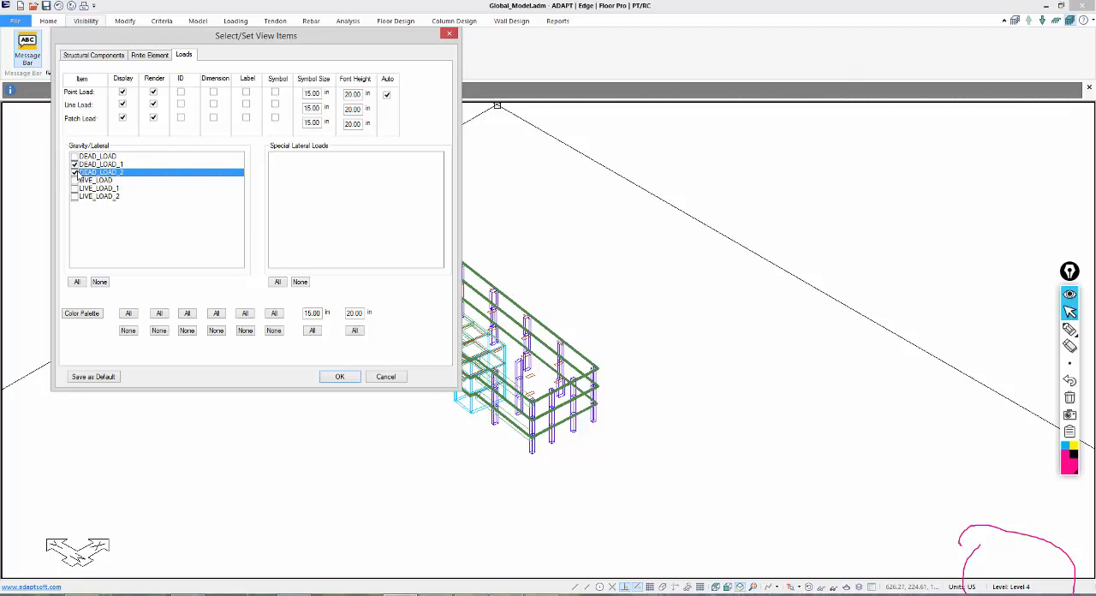
pyautogui.click(350, 379)
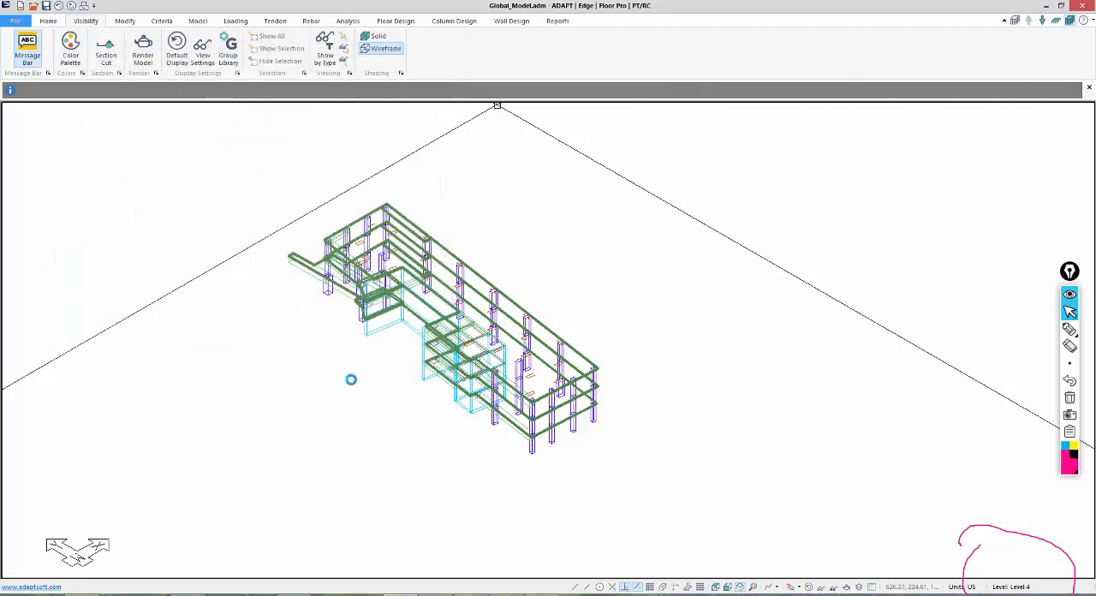
pyautogui.moveTo(342, 472); pyautogui.dragTo(369, 472, button='middle')
pyautogui.scroll(-1, 450, 411)
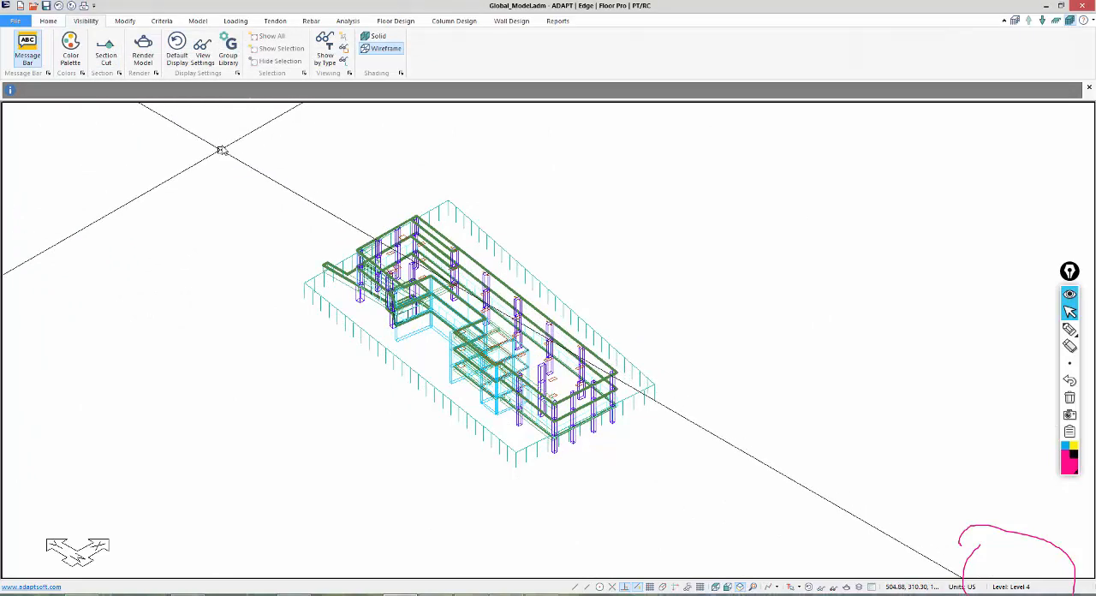
# Select the entire model with its displayed dead loads and assign the selection to the Dead_load load case.
pyautogui.moveTo(221, 146); pyautogui.dragTo(767, 536)
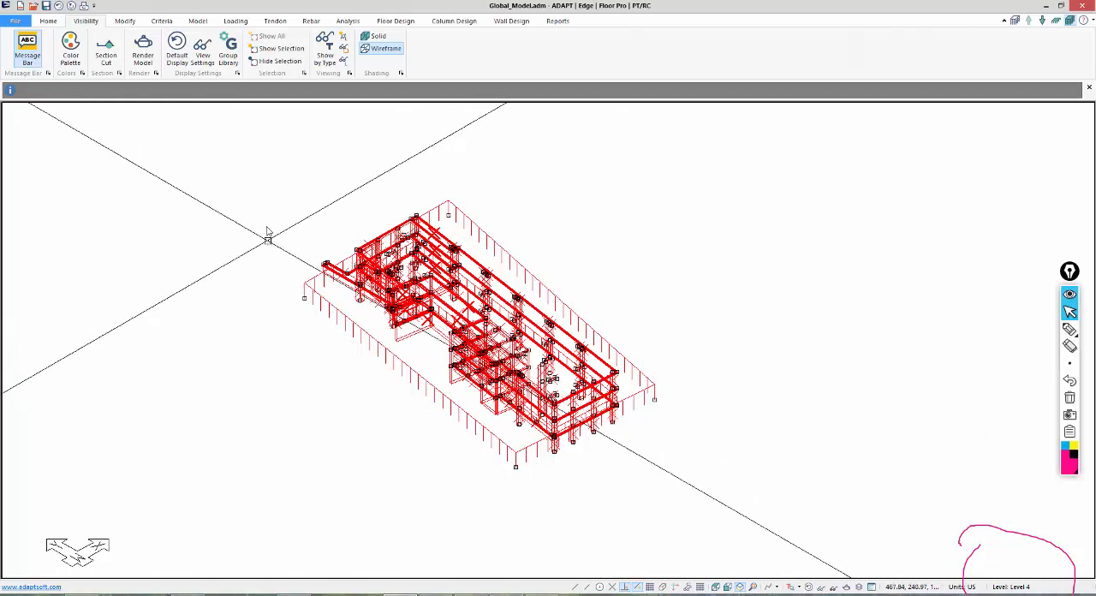
pyautogui.click(125, 21)
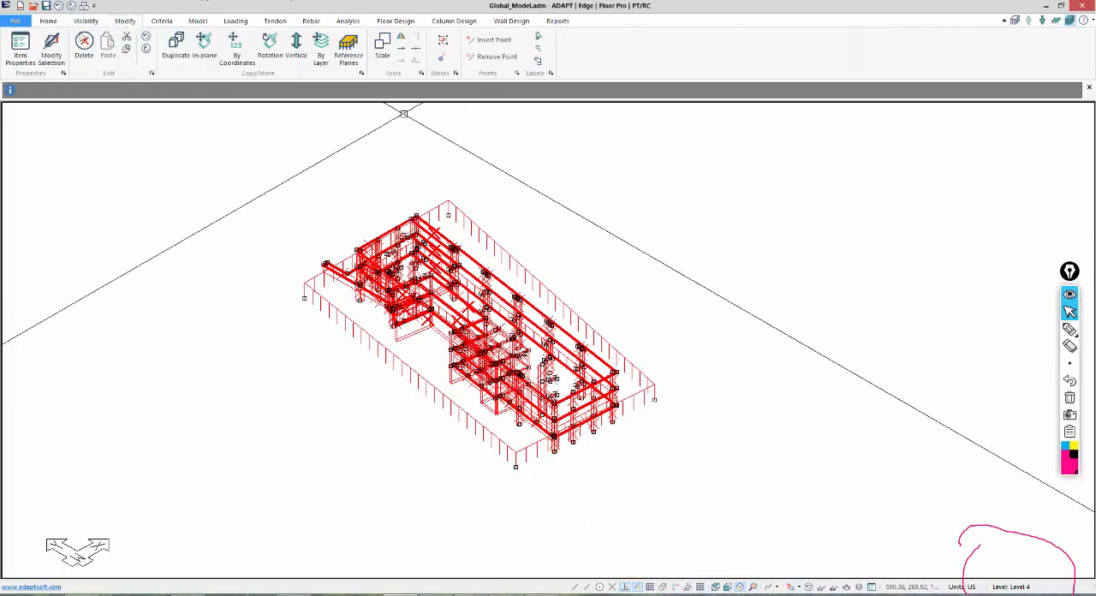
pyautogui.click(53, 52)
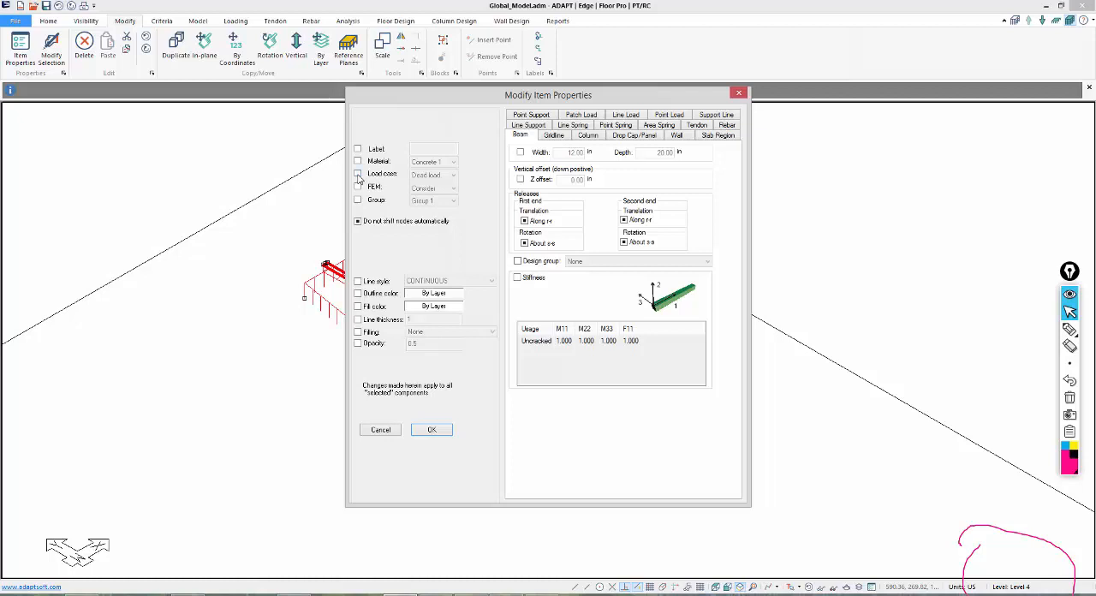
pyautogui.click(358, 174)
pyautogui.click(420, 176)
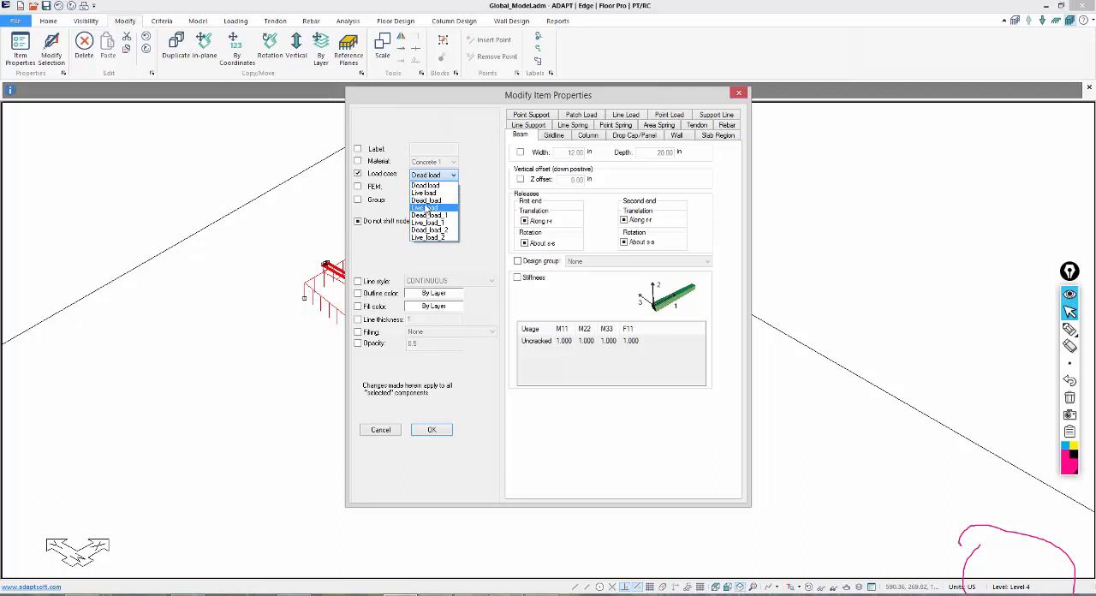
pyautogui.click(428, 205)
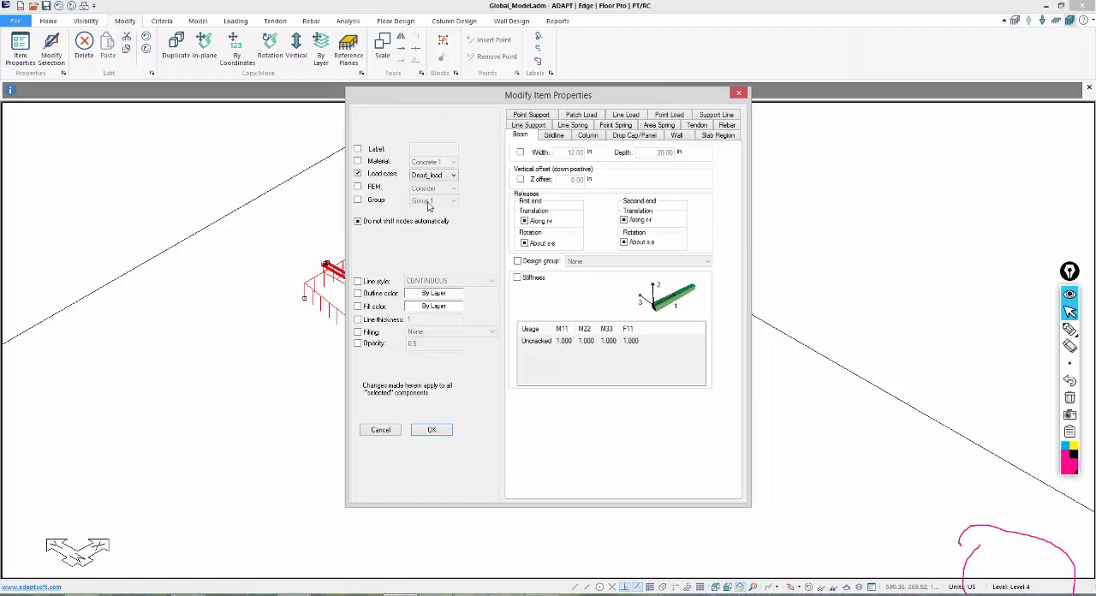
pyautogui.click(431, 430)
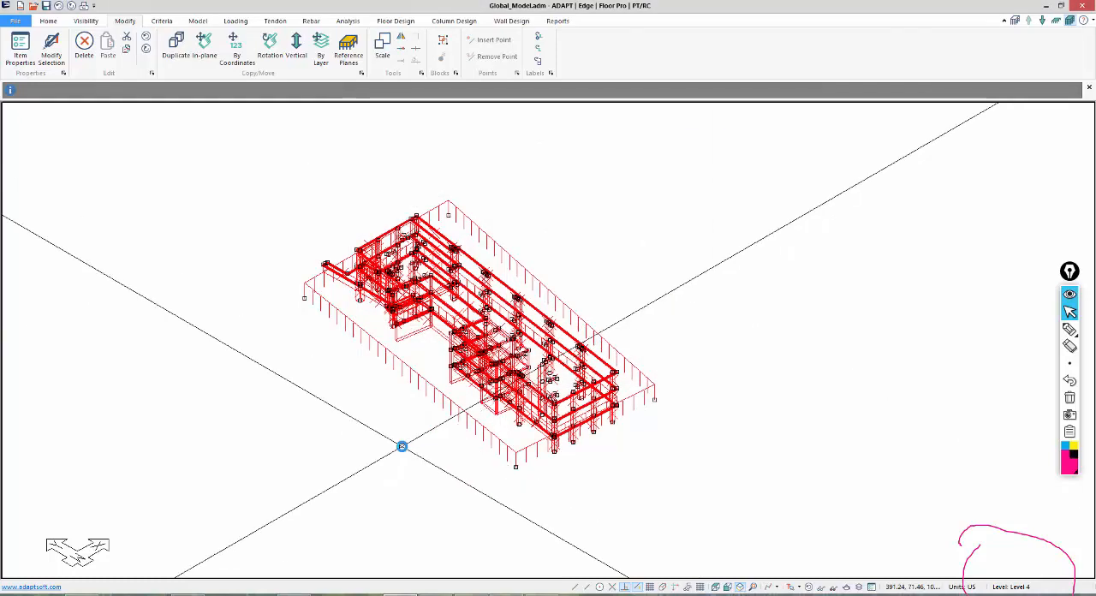
# Hide the DEAD_LOAD loads and show only LIVE_LOAD_1 and LIVE_LOAD_2 on the model.
pyautogui.click(86, 20)
pyautogui.click(199, 44)
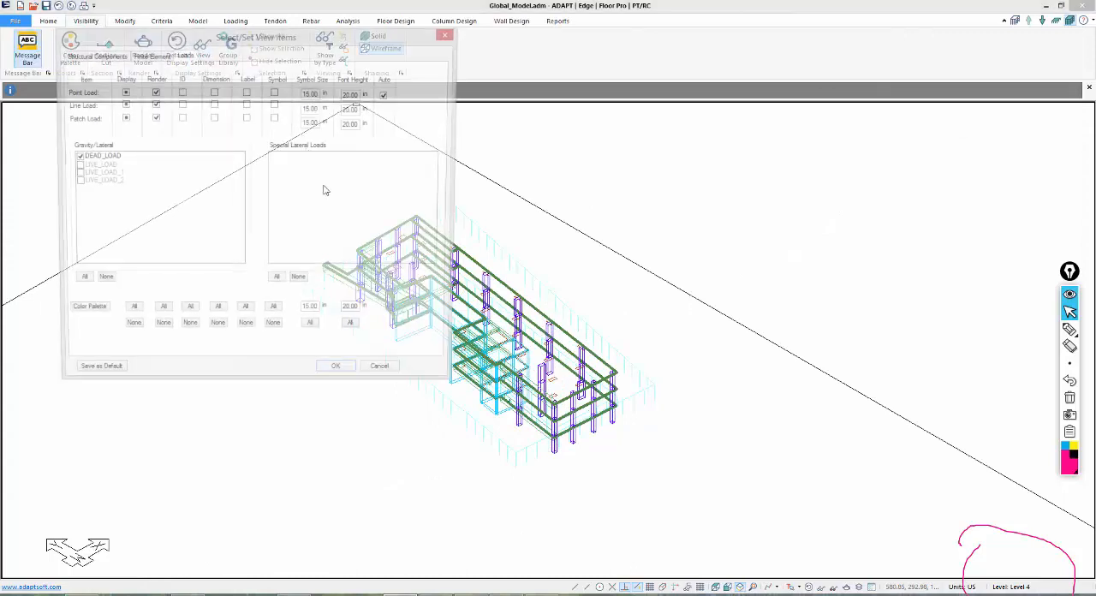
pyautogui.click(122, 93)
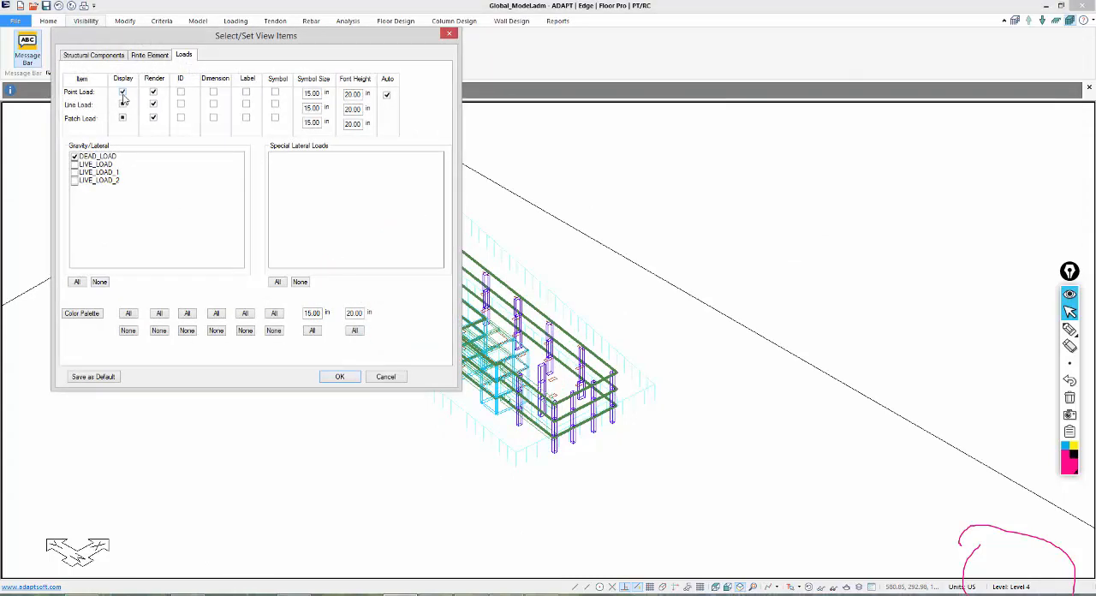
pyautogui.click(75, 157)
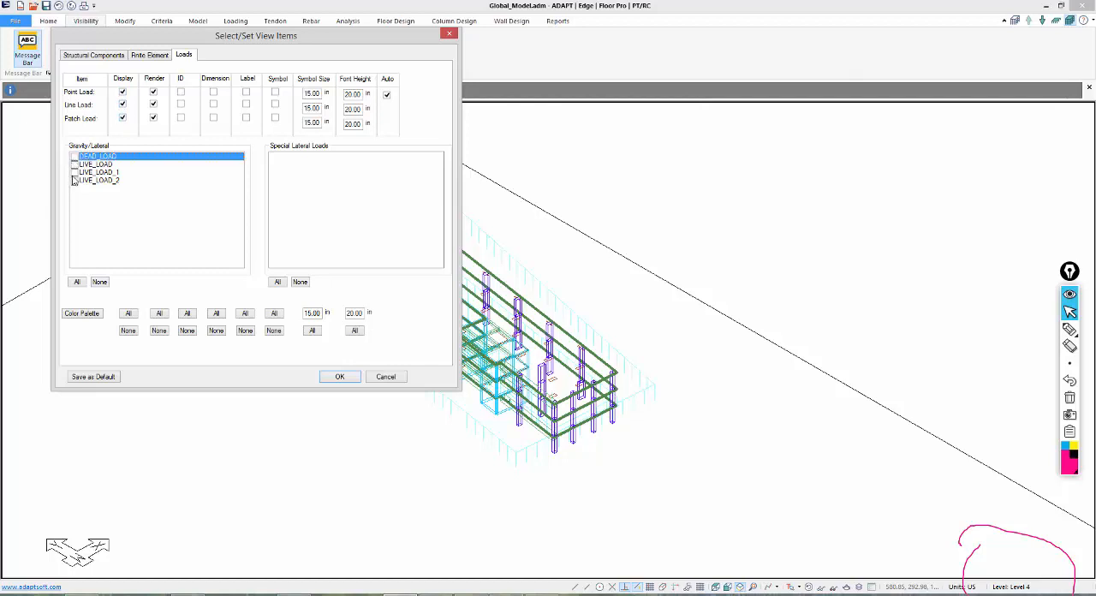
pyautogui.click(75, 172)
pyautogui.click(75, 180)
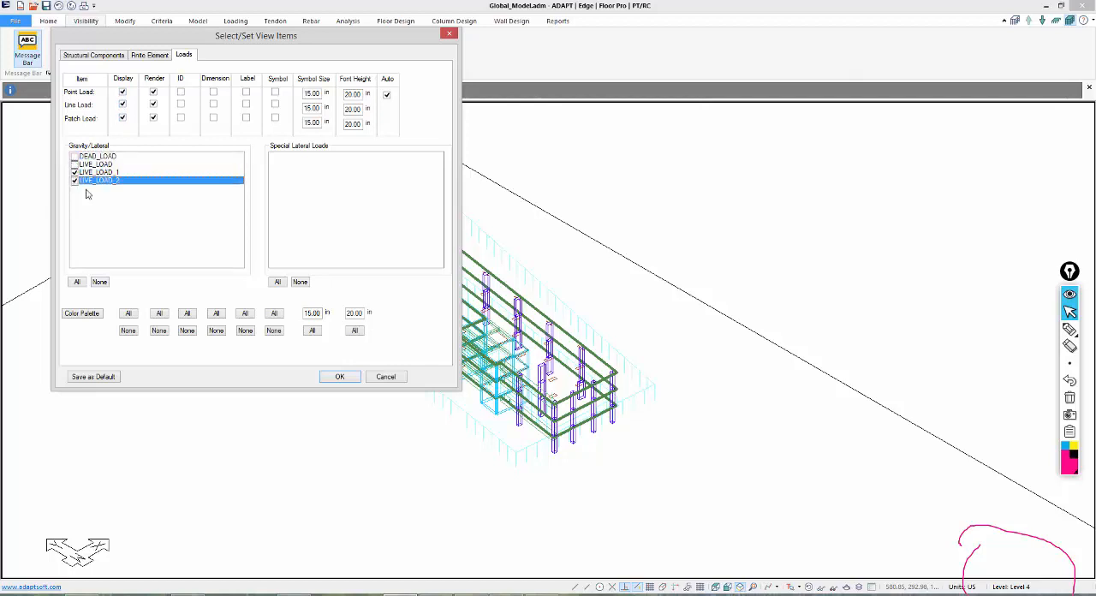
pyautogui.click(341, 377)
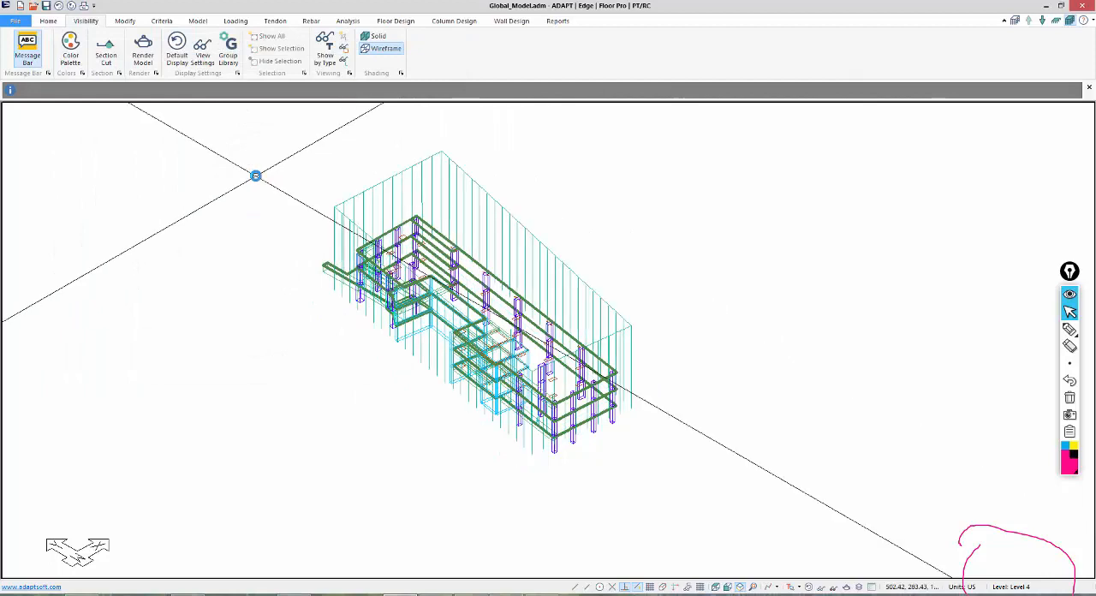
# Select the entire model with its displayed live loads and assign the selection to the Live_load load case.
pyautogui.moveTo(256, 135); pyautogui.dragTo(725, 546)
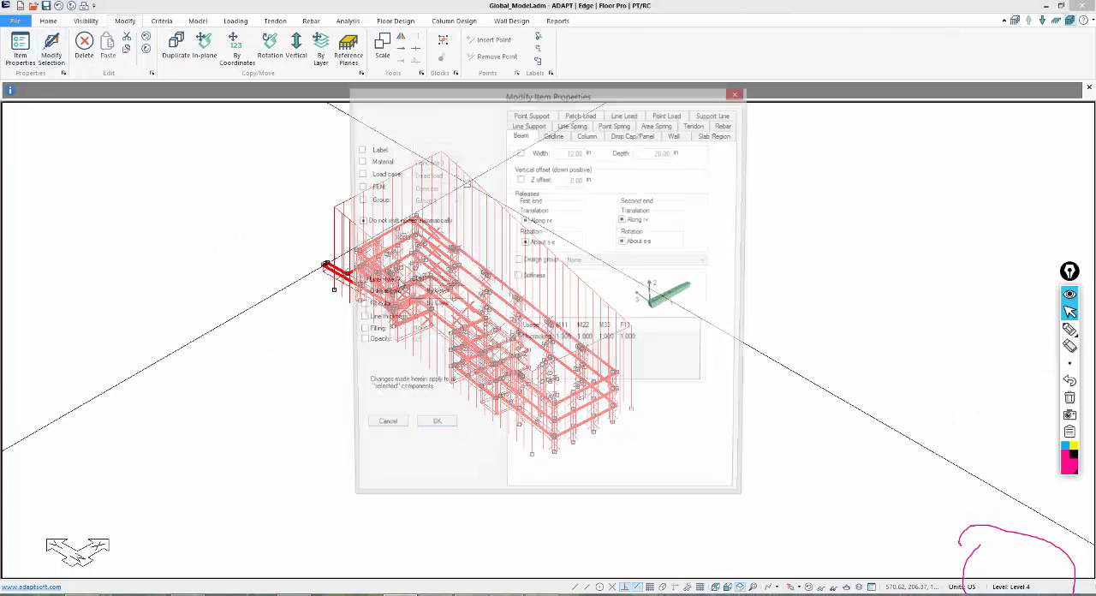
pyautogui.click(358, 162)
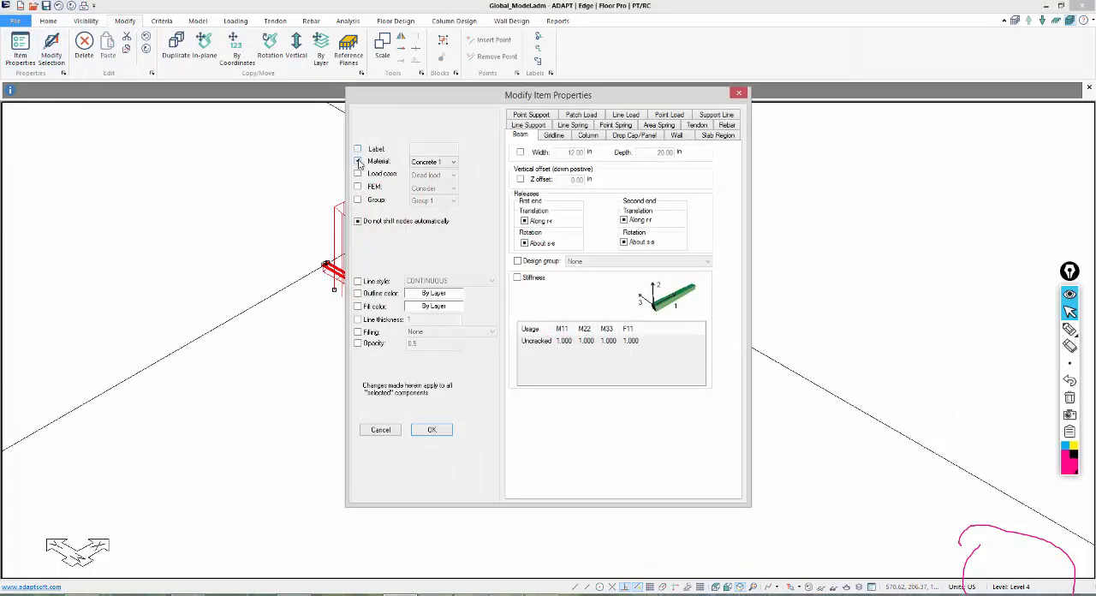
pyautogui.click(358, 162)
pyautogui.click(358, 174)
pyautogui.click(426, 175)
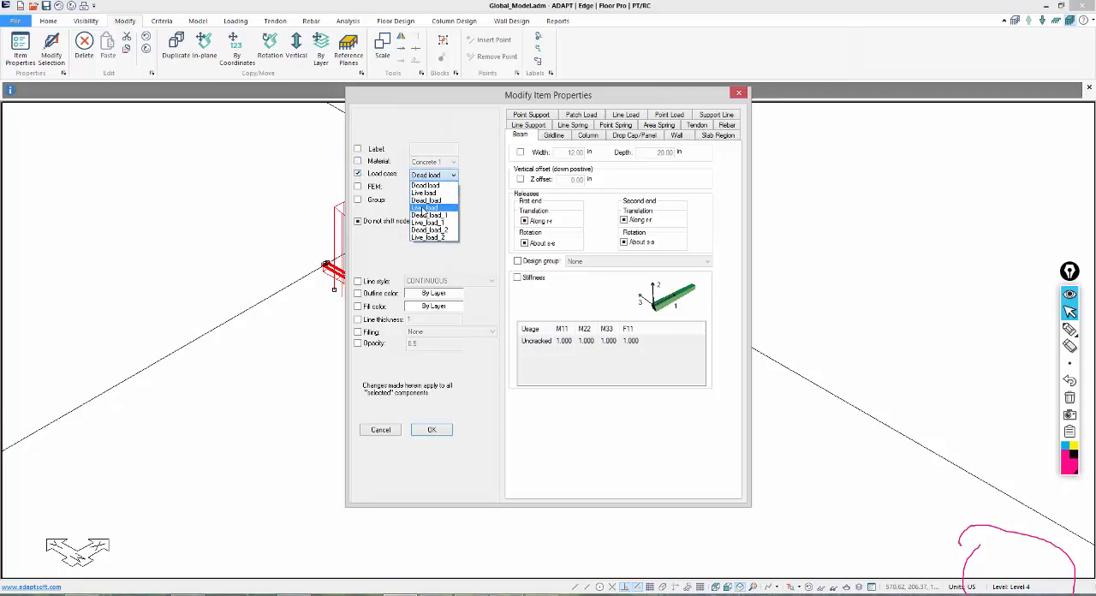
pyautogui.click(422, 208)
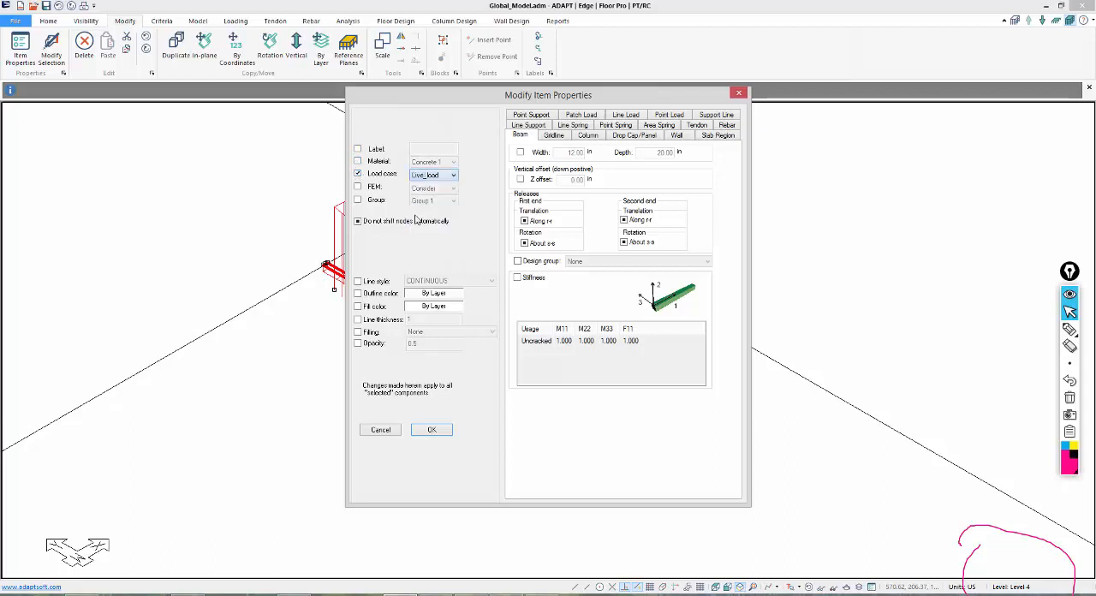
pyautogui.click(432, 429)
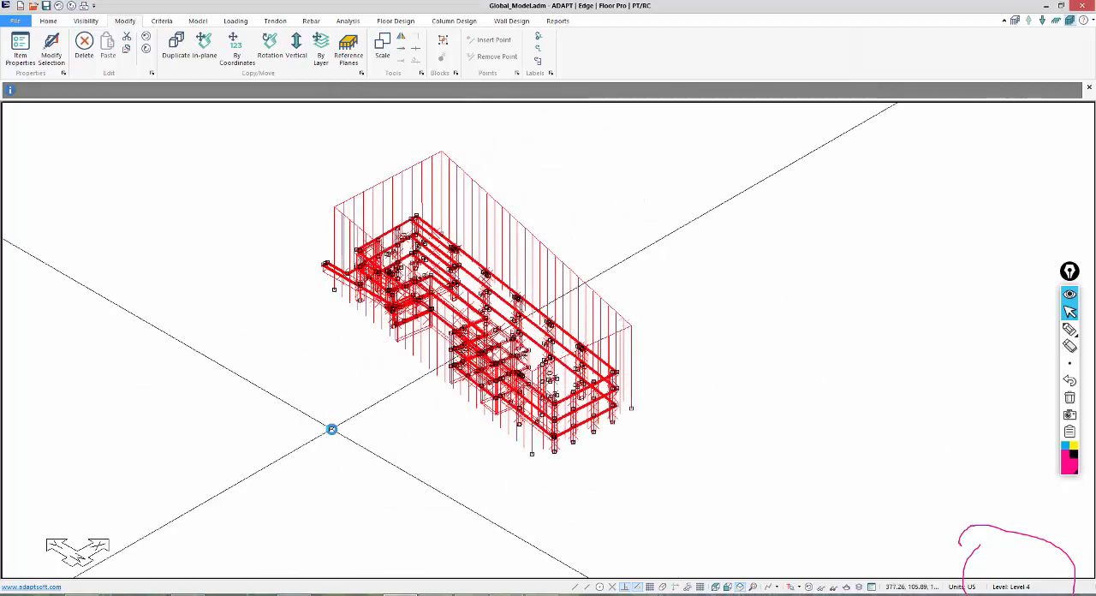
pyautogui.click(332, 430)
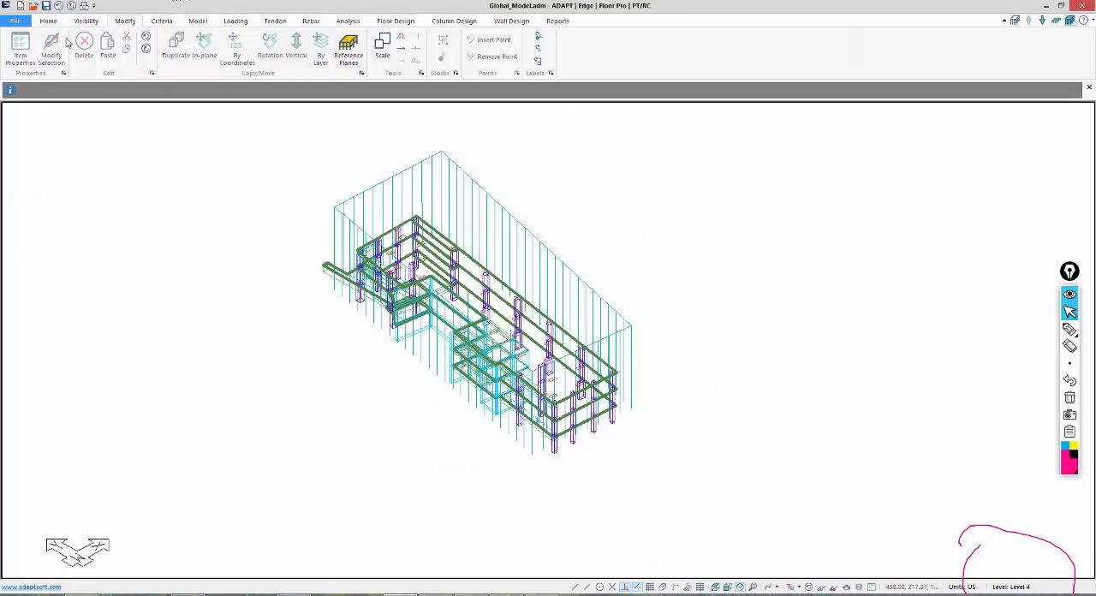
# Delete the Dead_load_1 and Live_load_1 load cases from the Load Case Library, together with their loads and load patterns.
pyautogui.click(237, 19)
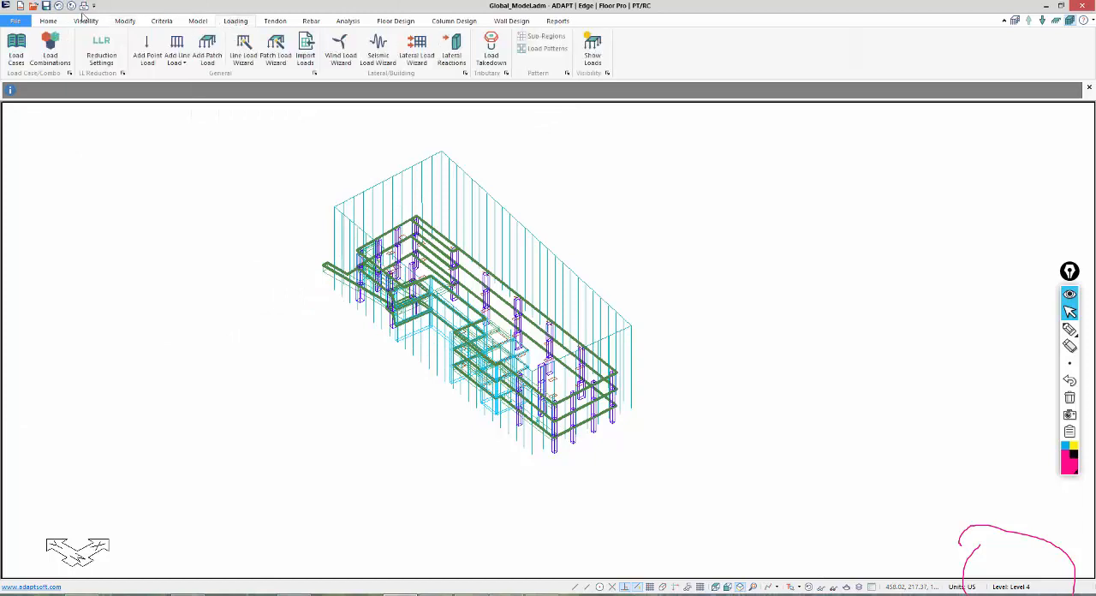
pyautogui.click(16, 49)
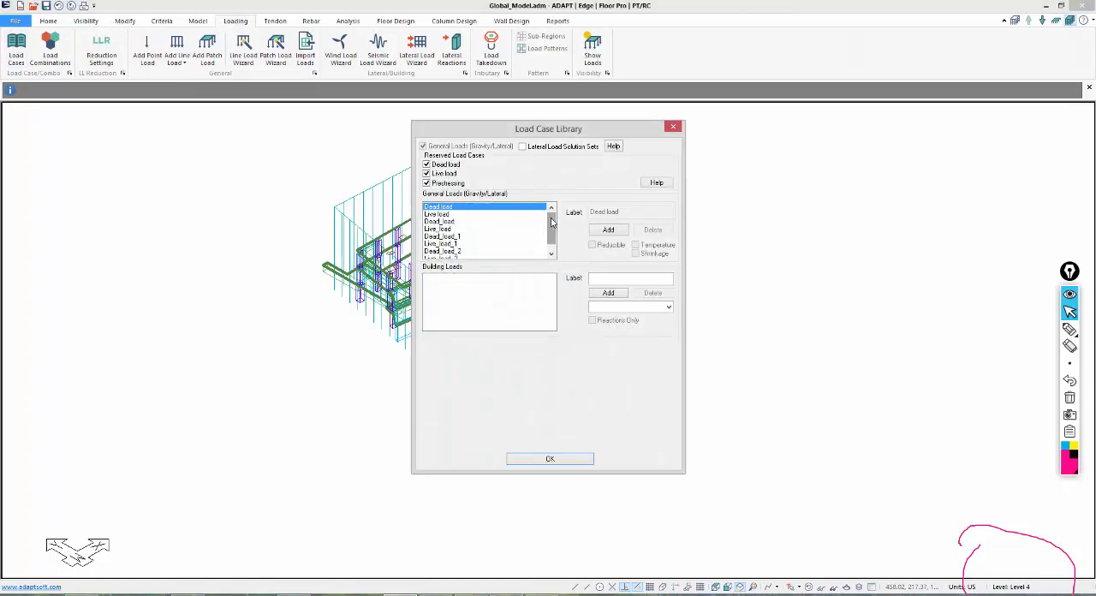
pyautogui.click(551, 253)
pyautogui.click(437, 230)
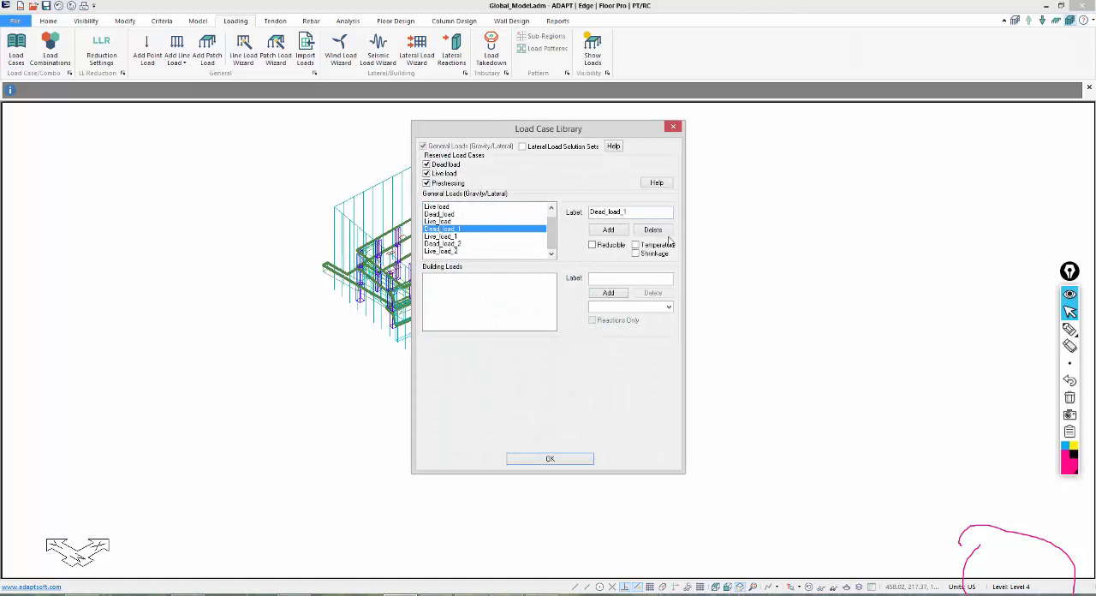
pyautogui.click(653, 229)
pyautogui.click(579, 334)
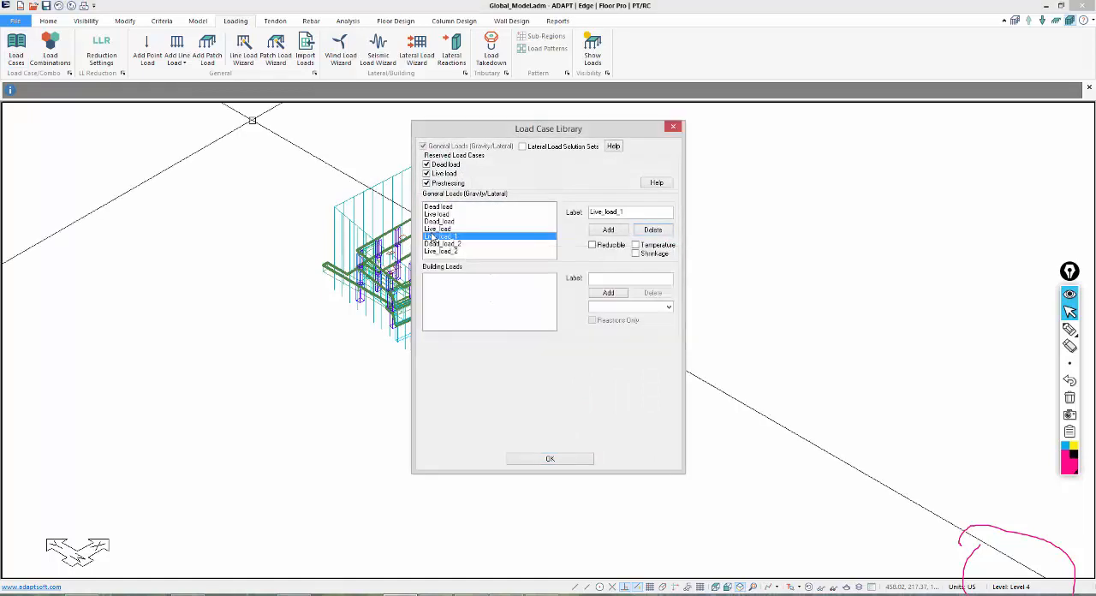
pyautogui.click(436, 237)
pyautogui.click(665, 229)
pyautogui.click(596, 332)
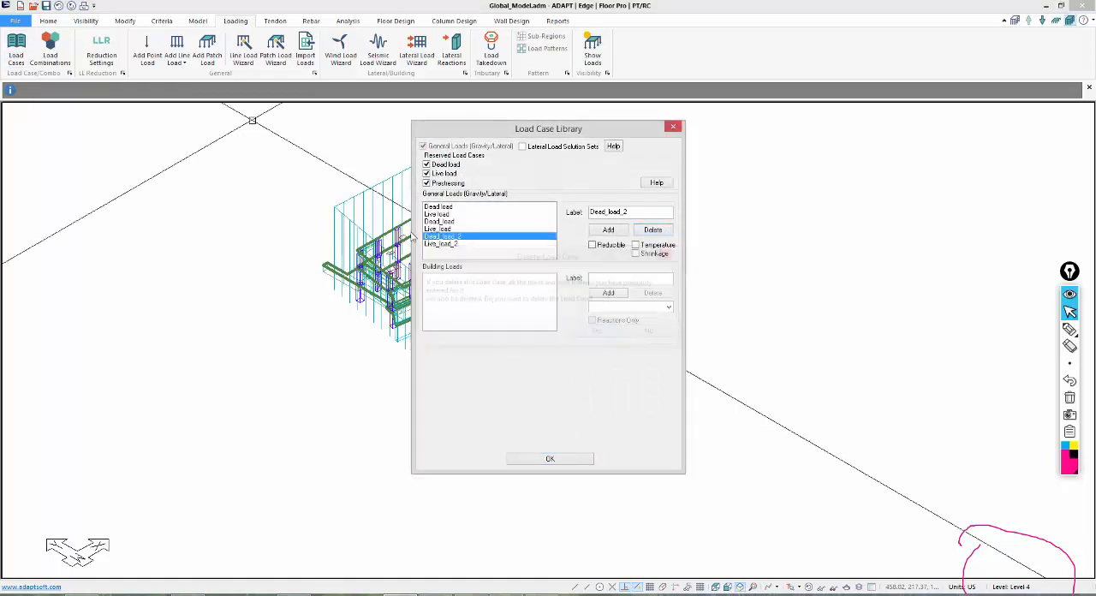
# Delete the duplicate load cases Dead_load_2 and Live_load_2 from the general loads.
pyautogui.click(652, 232)
pyautogui.click(595, 332)
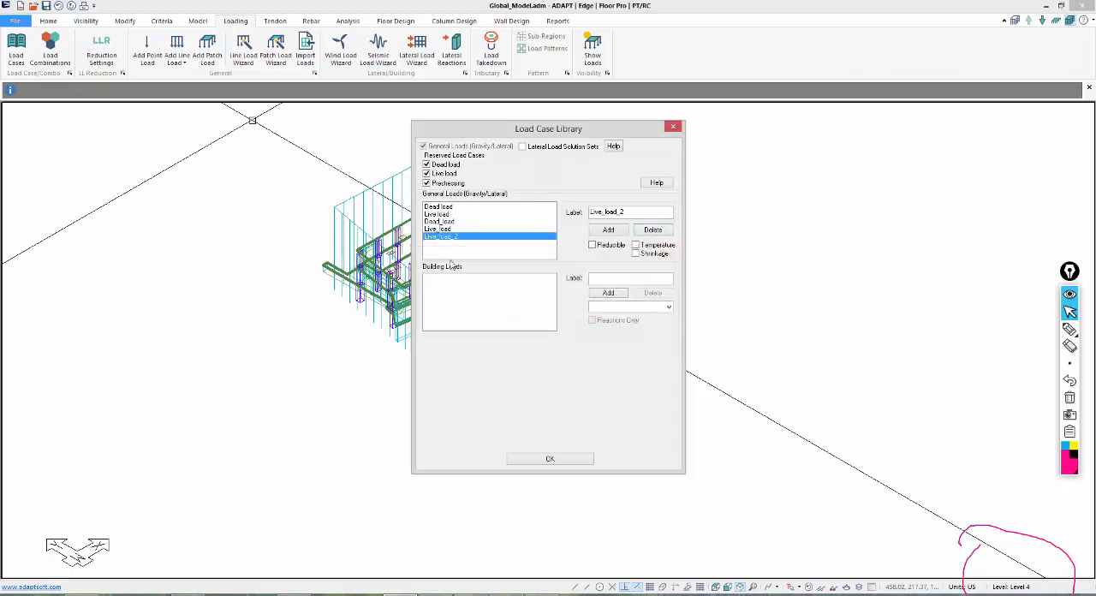
pyautogui.click(652, 231)
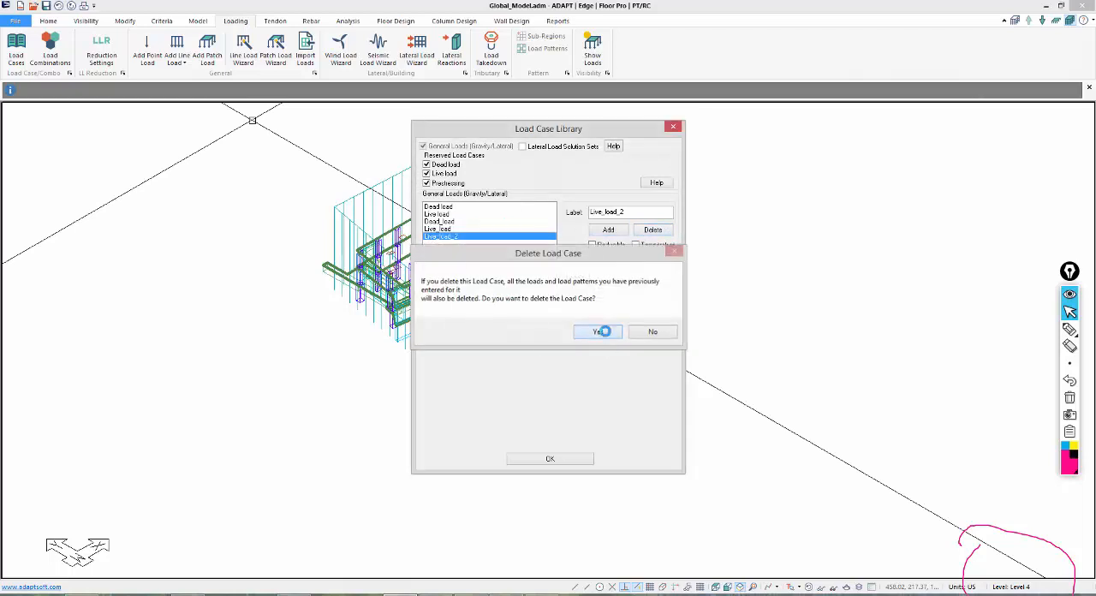
pyautogui.click(600, 334)
# Remove the reserved Dead load and Live load cases, keeping Prestressing, and accept the load case library.
pyautogui.click(437, 209)
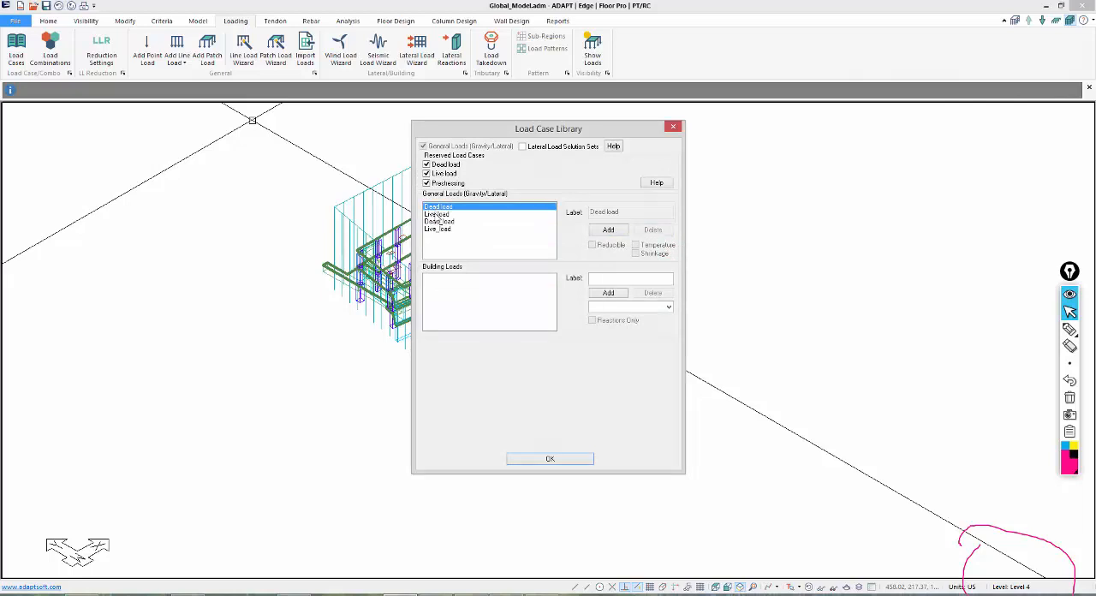
pyautogui.click(437, 214)
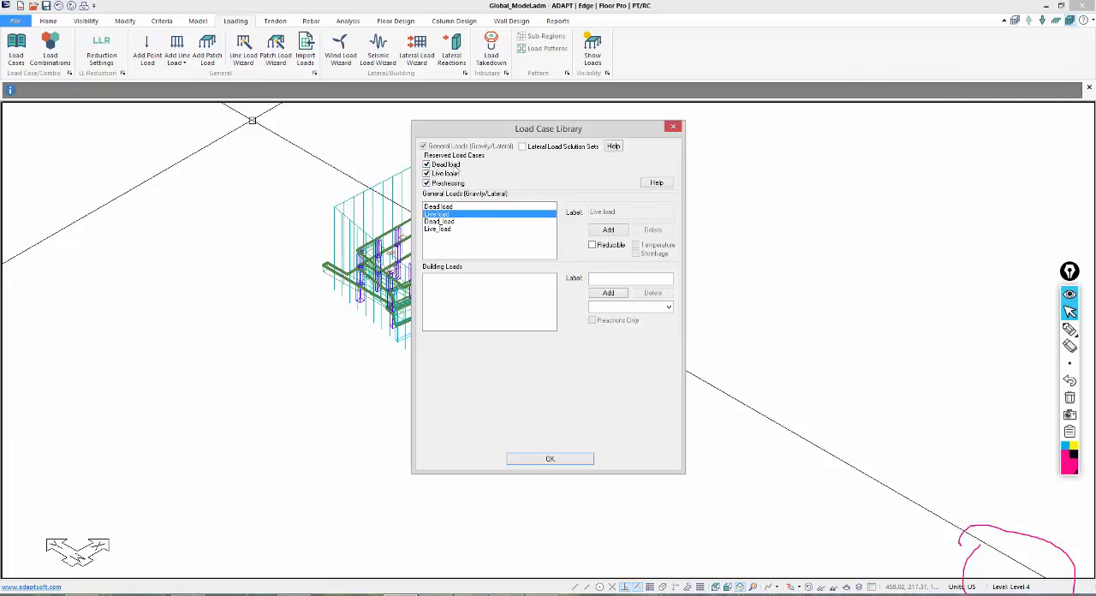
pyautogui.click(425, 166)
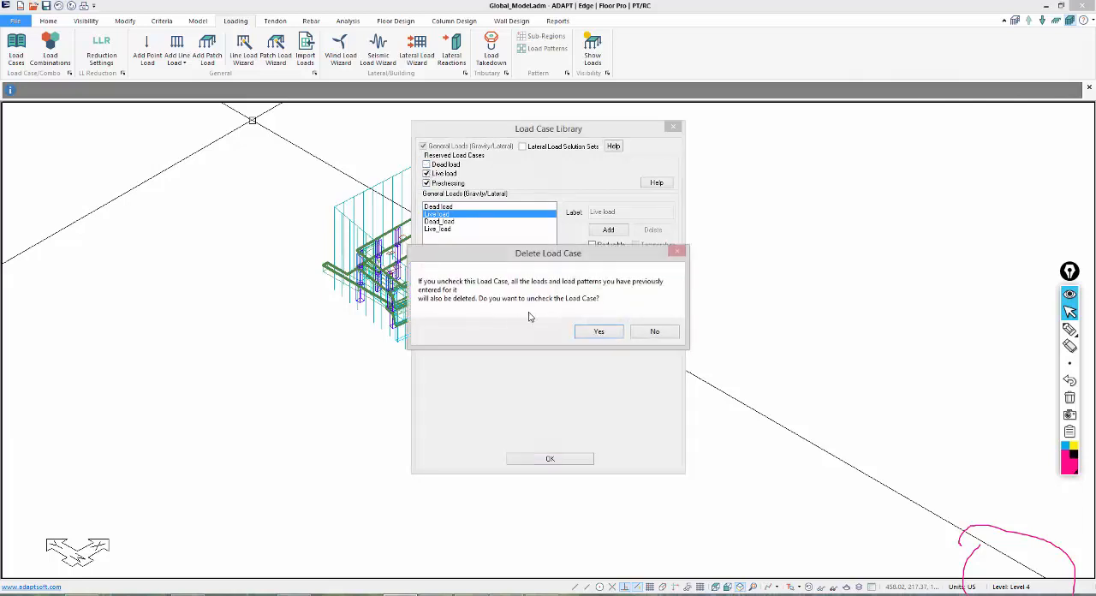
pyautogui.click(590, 334)
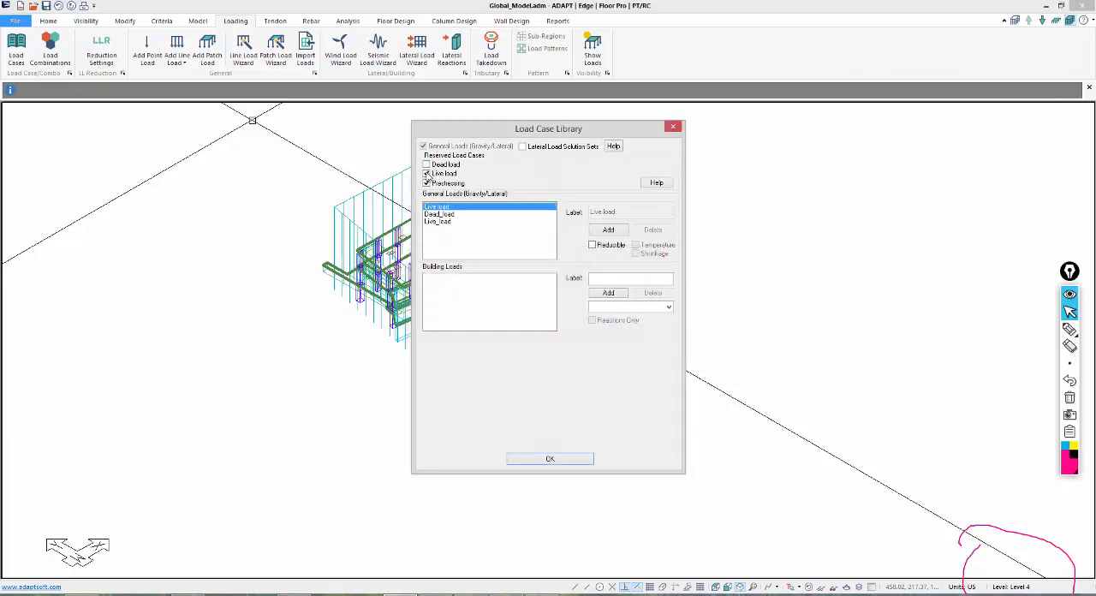
pyautogui.click(427, 174)
pyautogui.click(598, 331)
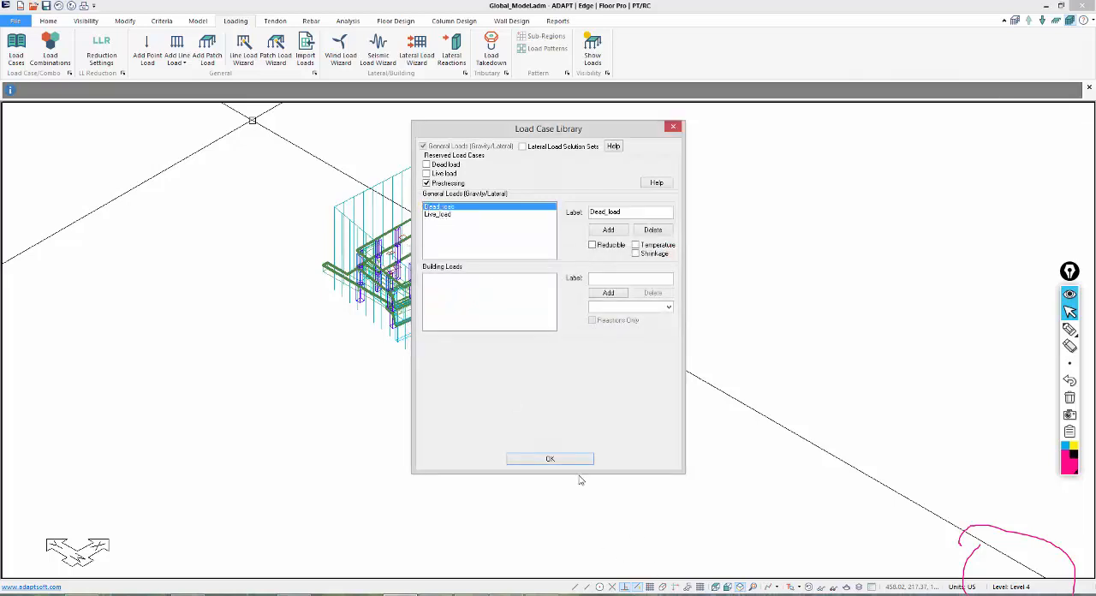
pyautogui.click(550, 459)
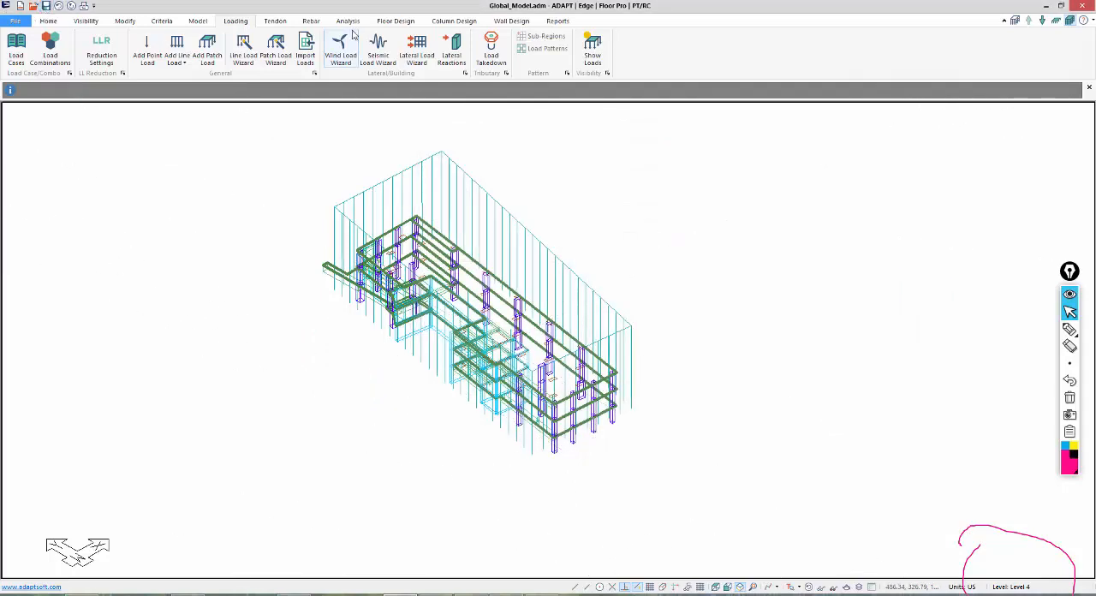
# Hide the displayed loads, analyze the structure for only the Service(Total Load) combination, and save the solution.
pyautogui.click(807, 587)
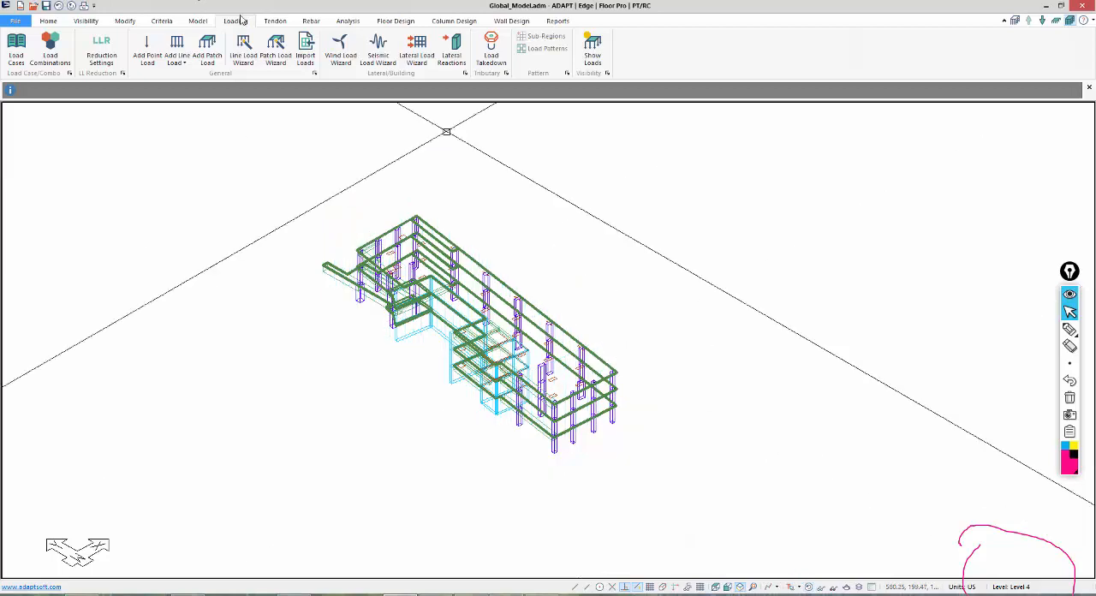
pyautogui.click(341, 23)
pyautogui.click(177, 47)
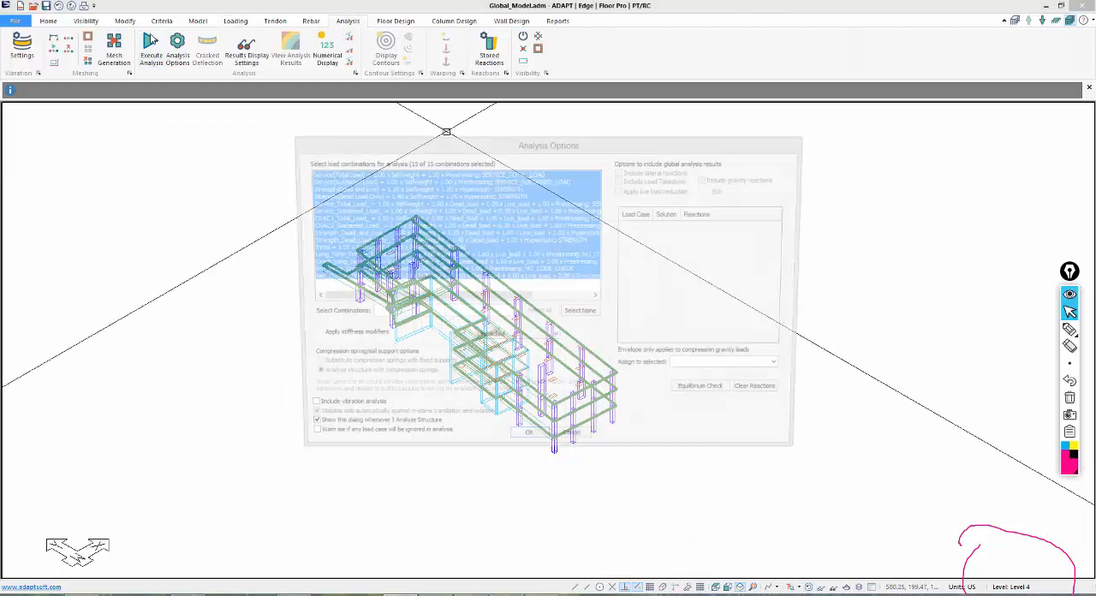
pyautogui.click(343, 174)
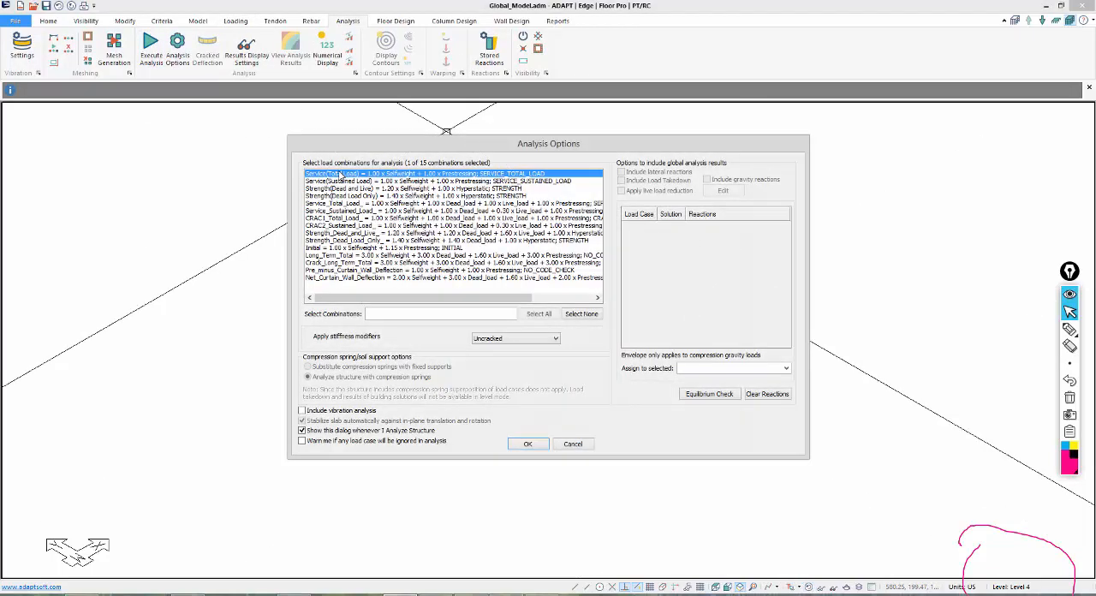
pyautogui.click(526, 445)
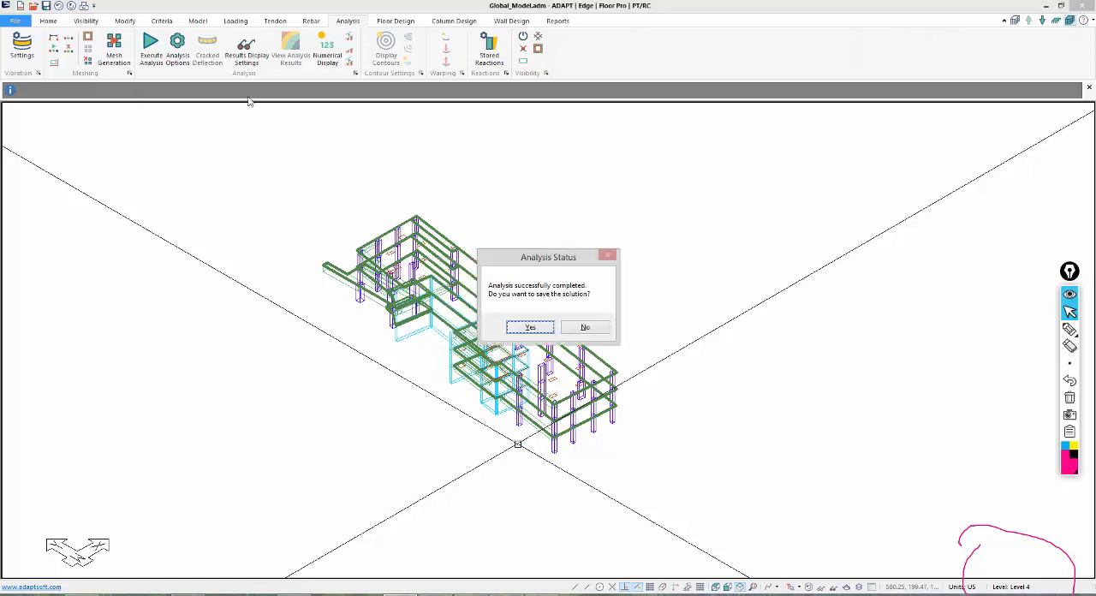
pyautogui.click(528, 327)
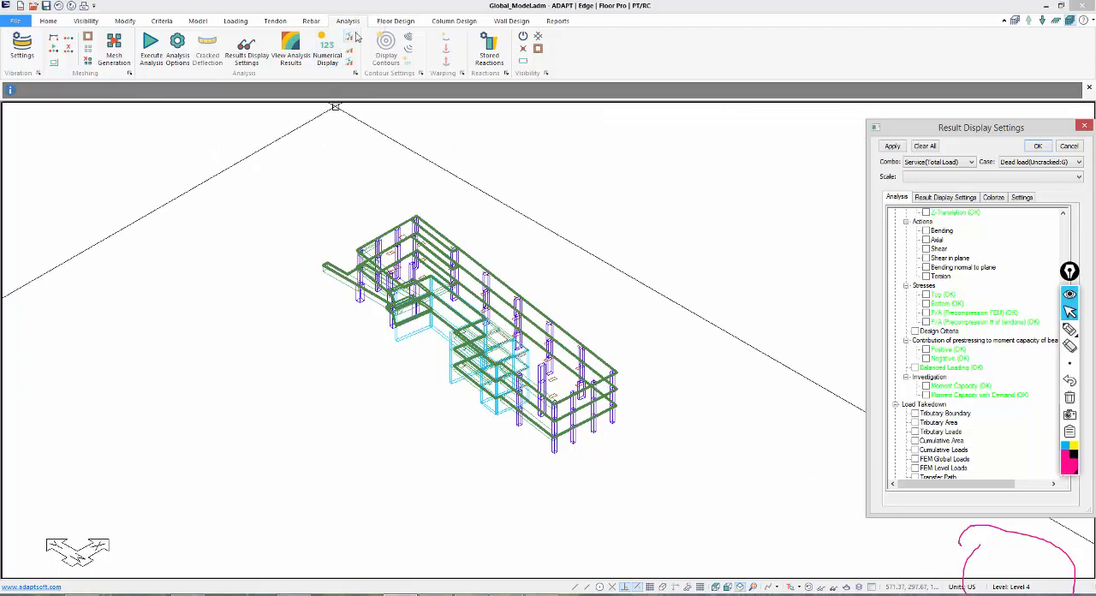
# Open the analysis results in ADViewer and examine the deformed shape of Z-Translation under Service(Total Load).
pyautogui.click(290, 52)
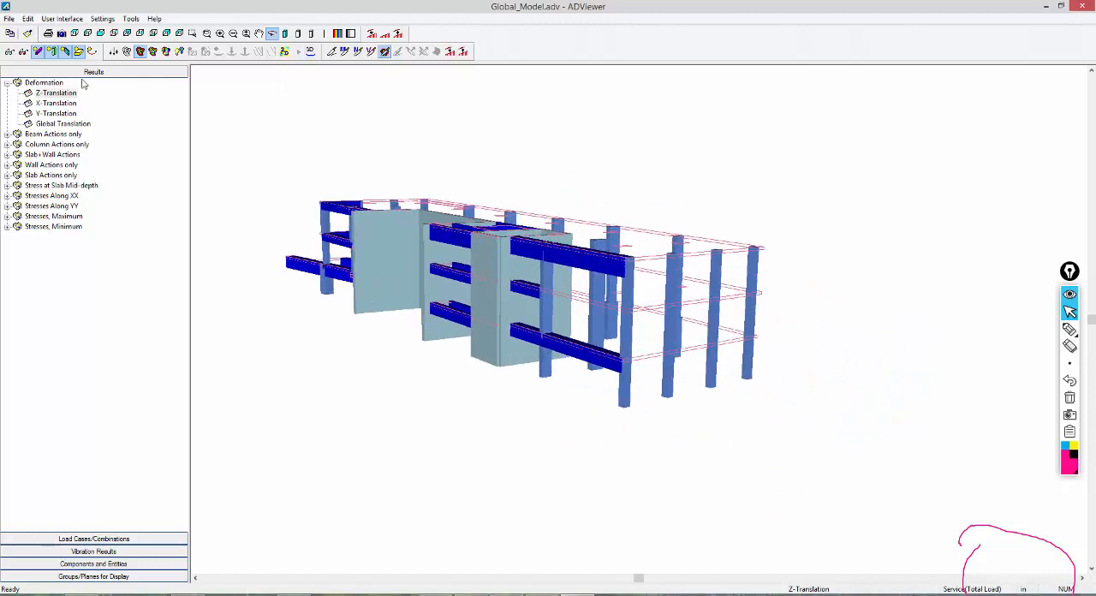
pyautogui.click(311, 52)
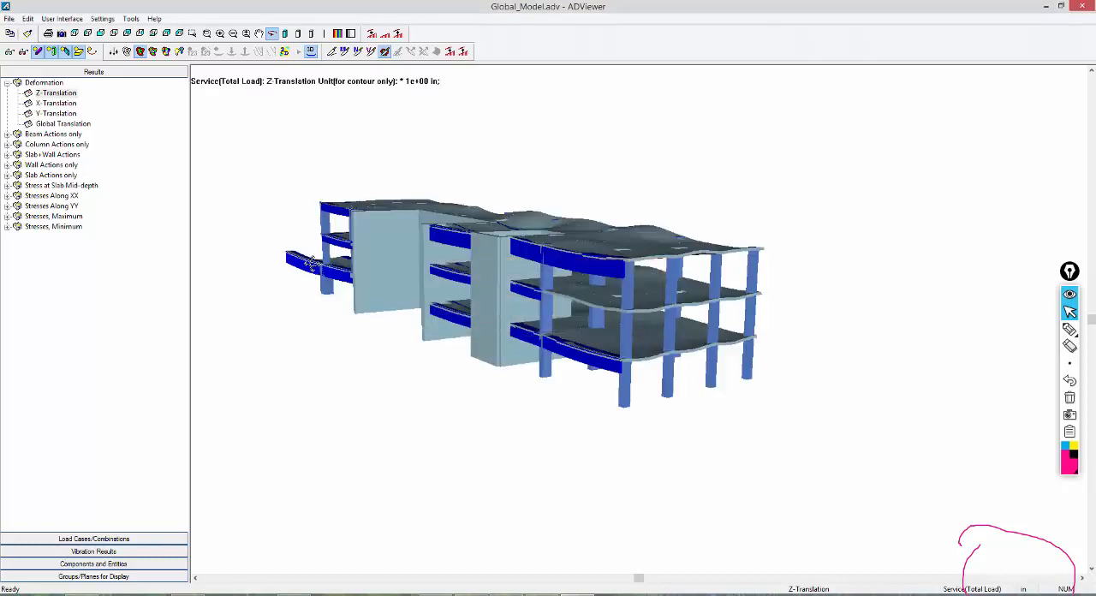
pyautogui.moveTo(325, 318); pyautogui.dragTo(354, 359)
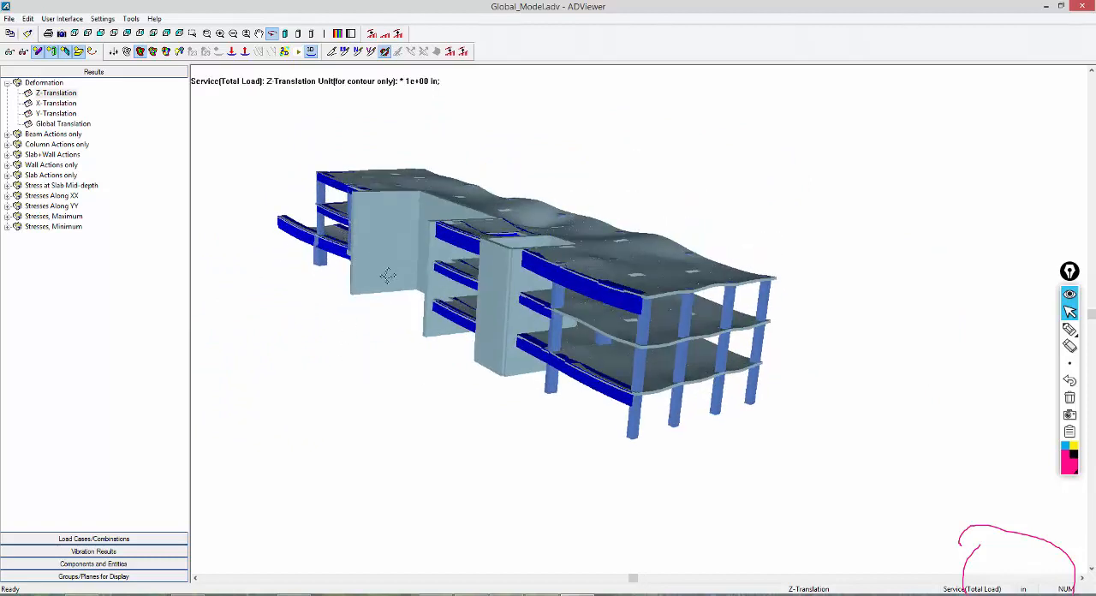
pyautogui.moveTo(388, 276); pyautogui.dragTo(393, 281)
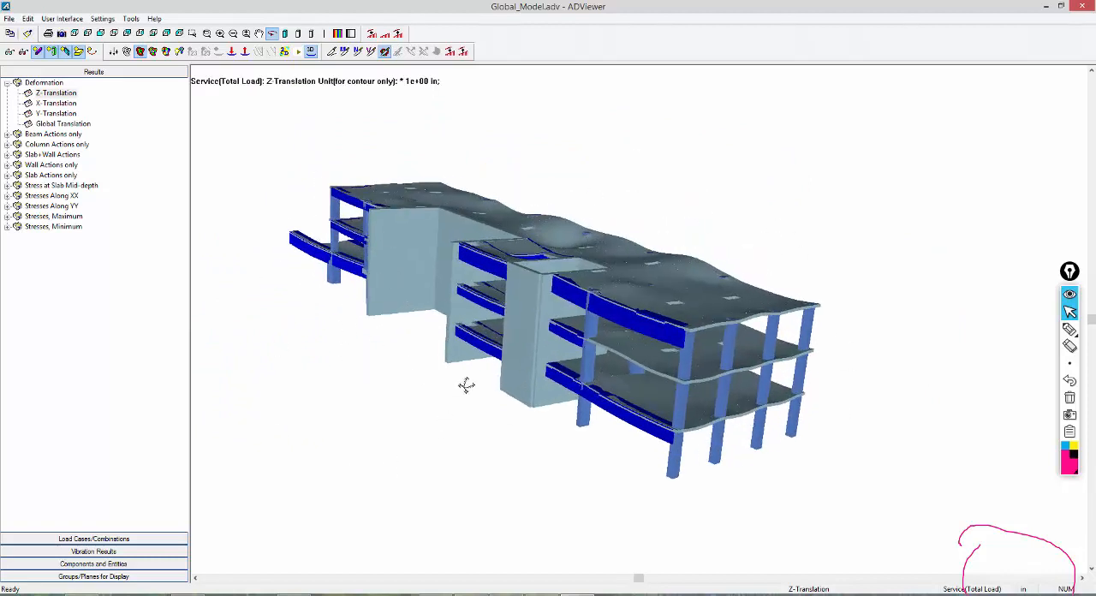